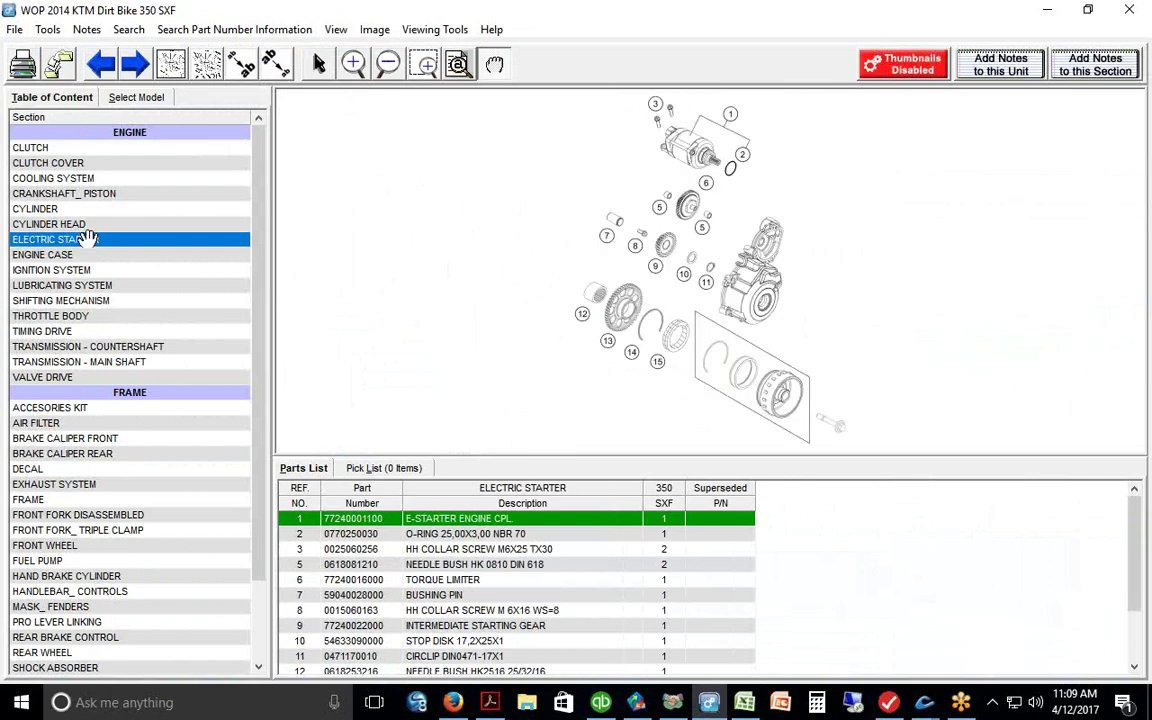
# - Enlarge the Electric Starter diagram, look over its parts, and give the parts list below it more height
pyautogui.click(353, 64)
pyautogui.click(450, 265)
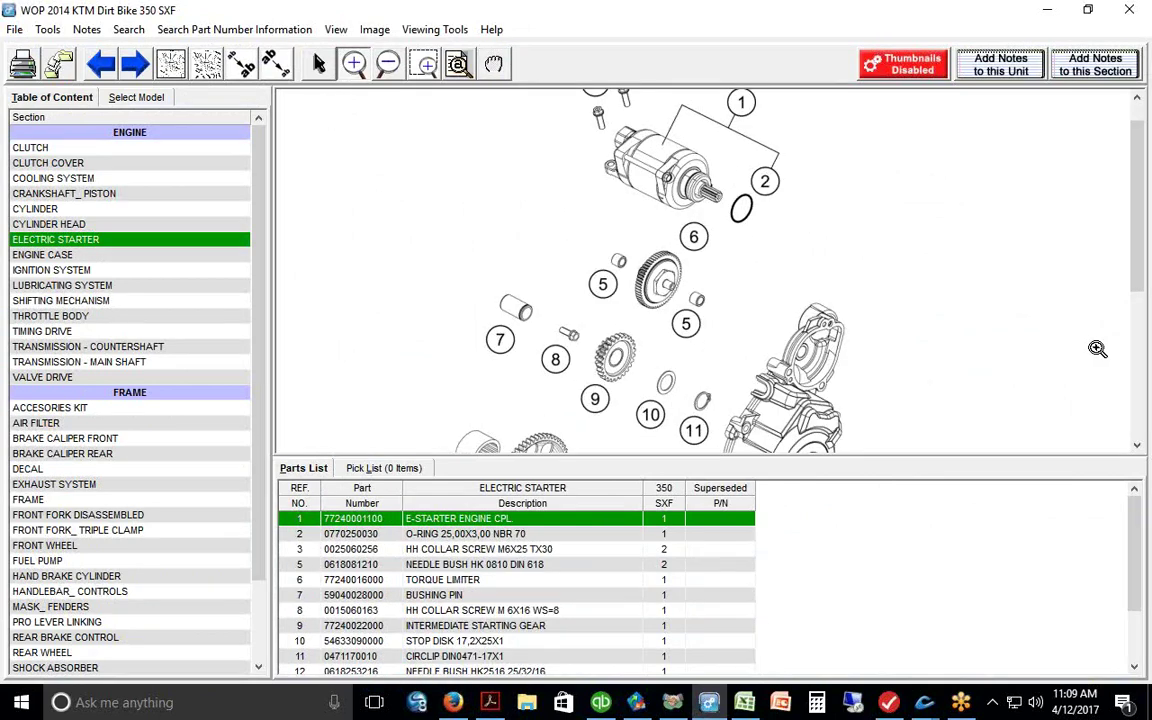
pyautogui.scroll(-3, 1120, 240)
pyautogui.scroll(4, 1120, 240)
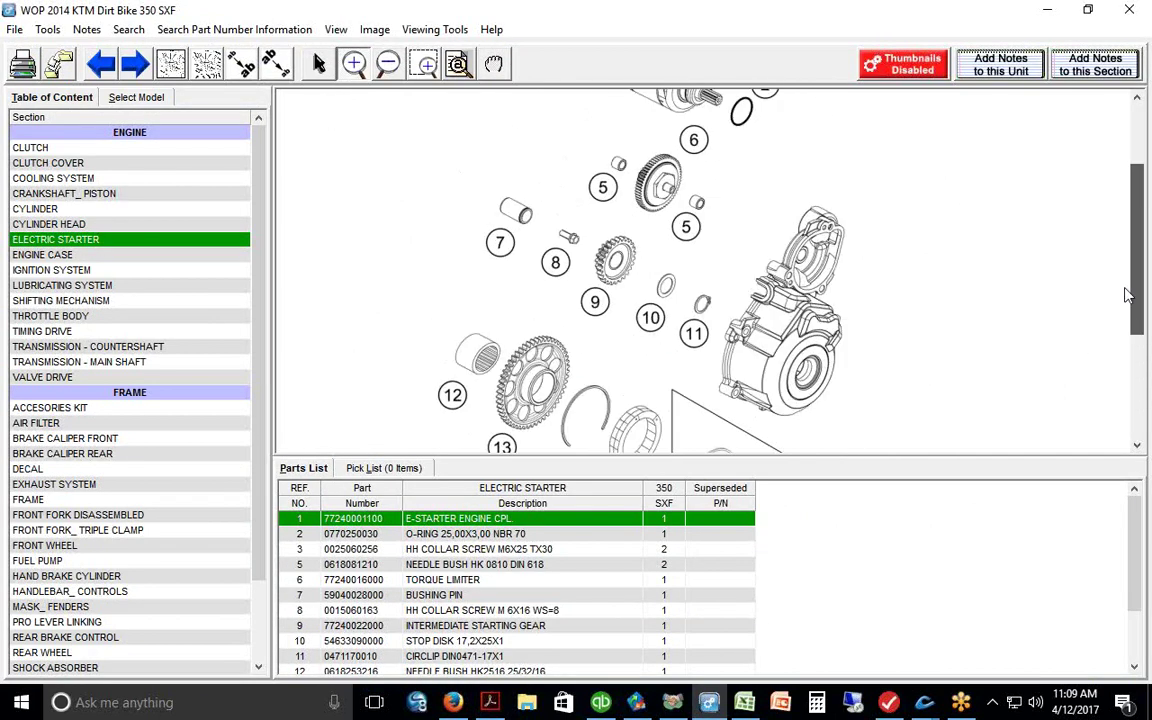
pyautogui.scroll(1, 1120, 240)
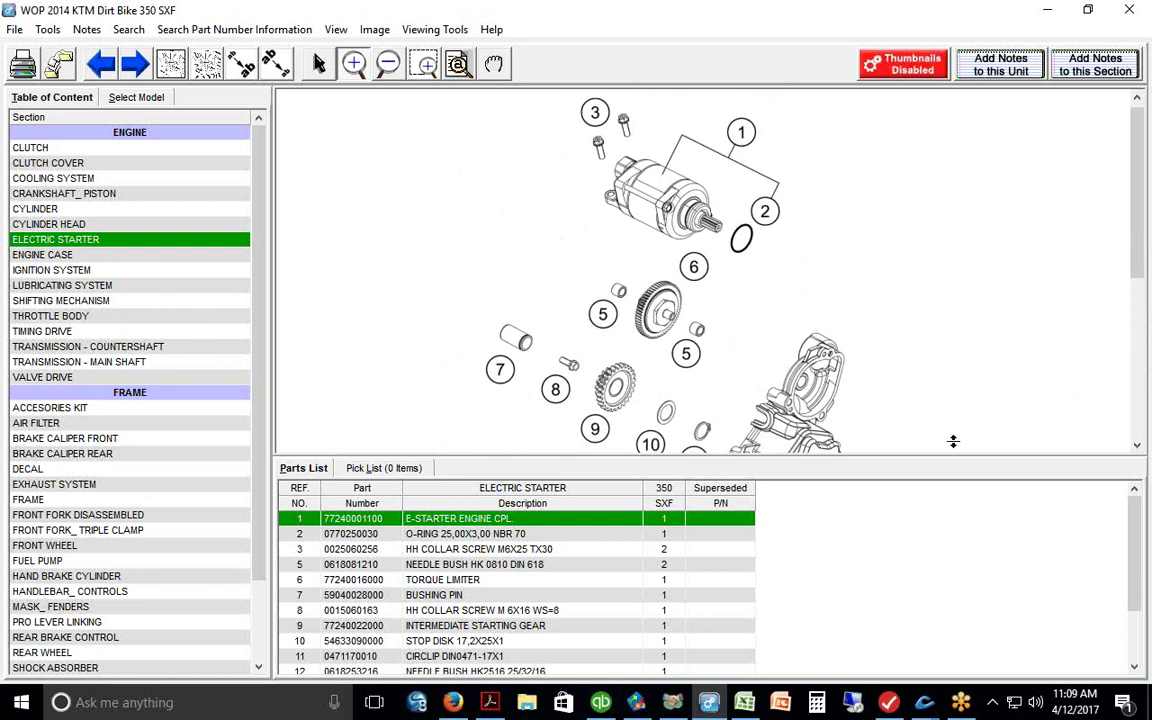
pyautogui.moveTo(933, 343); pyautogui.dragTo(933, 344)
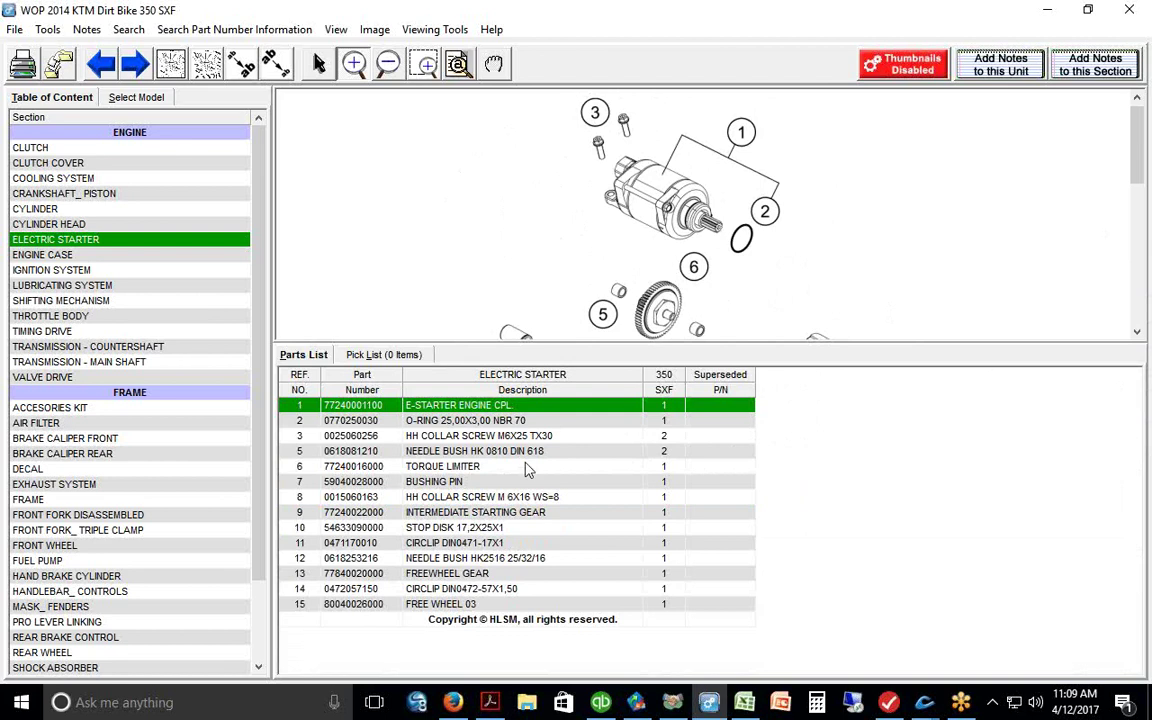
# - View the price and stock details of the E-STARTER ENGINE CPL. part, then close them without adding it to the pick list
pyautogui.doubleClick(445, 408)
pyautogui.click(658, 408)
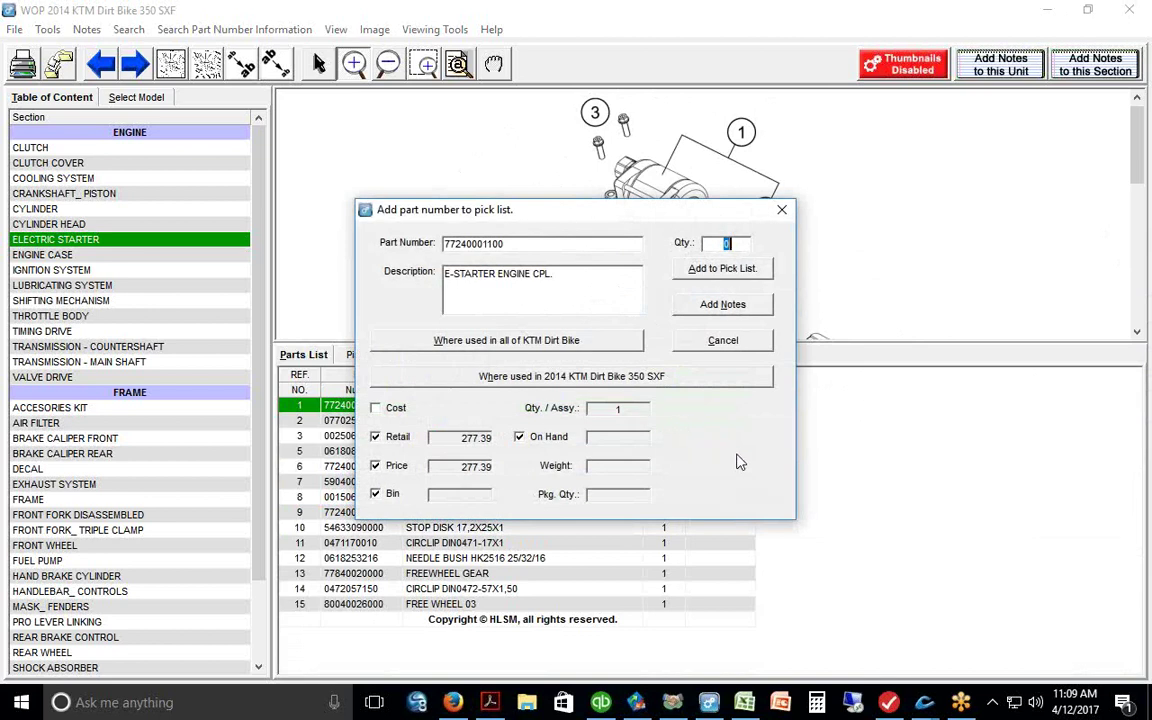
pyautogui.click(783, 212)
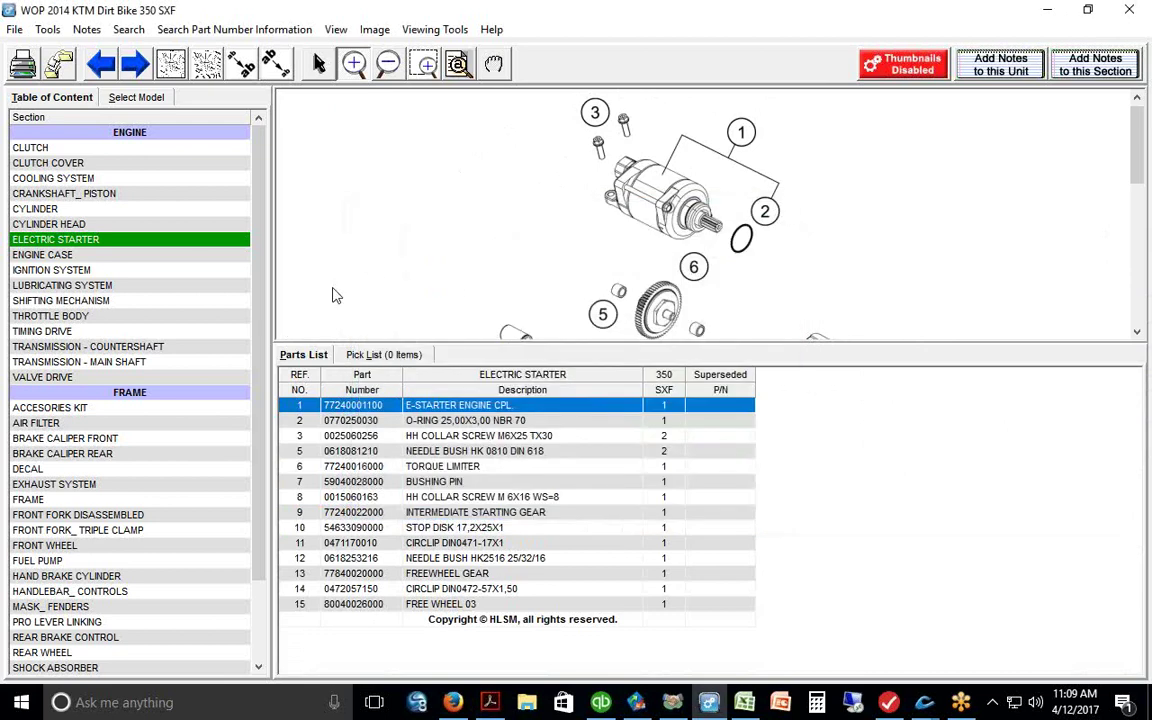
# - Check the model list, return to the section list, and go back one section to Cylinder Head
pyautogui.click(128, 97)
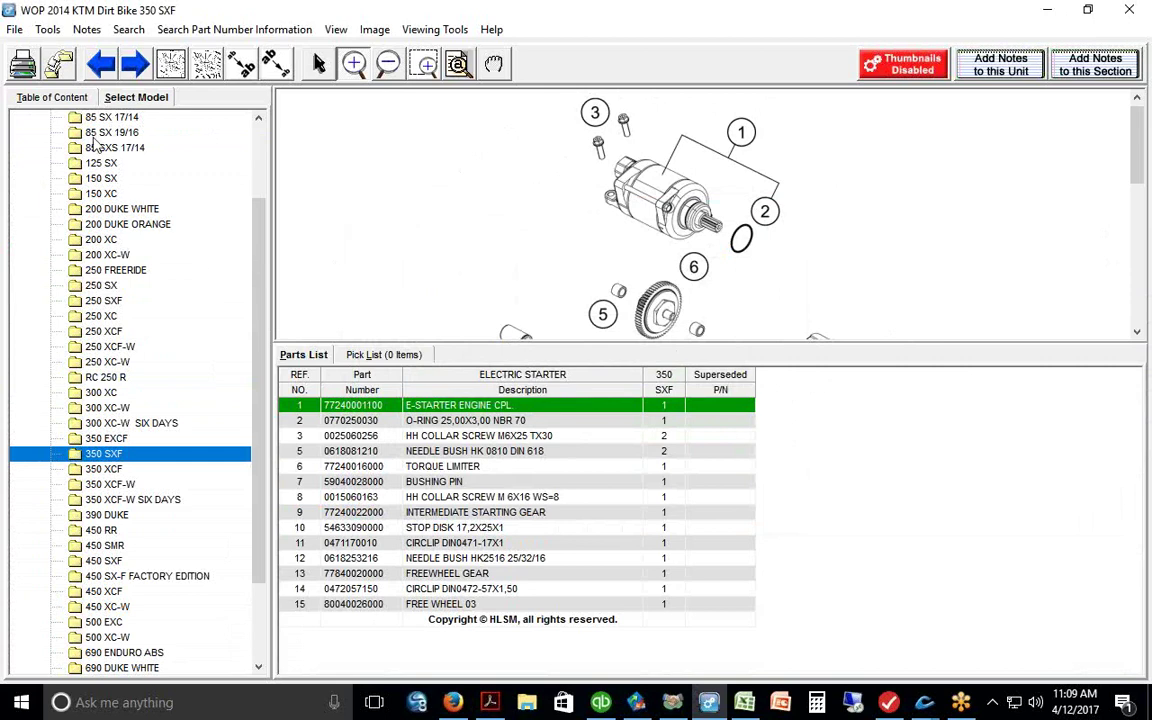
pyautogui.click(52, 97)
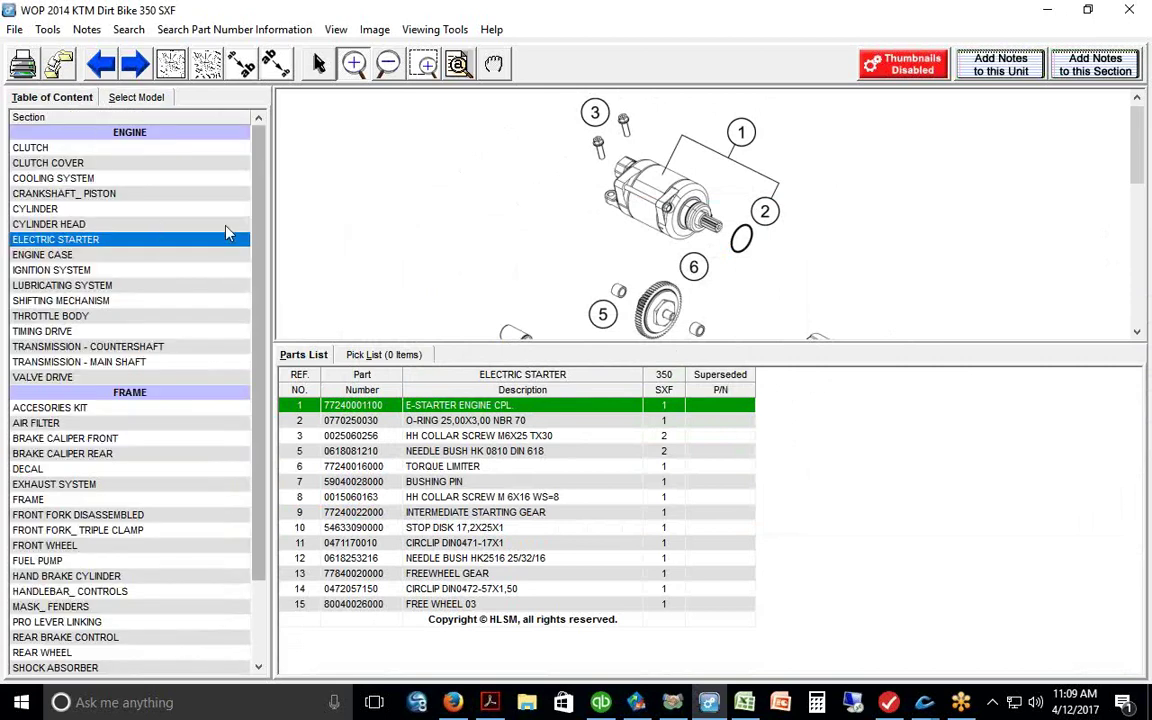
pyautogui.click(84, 98)
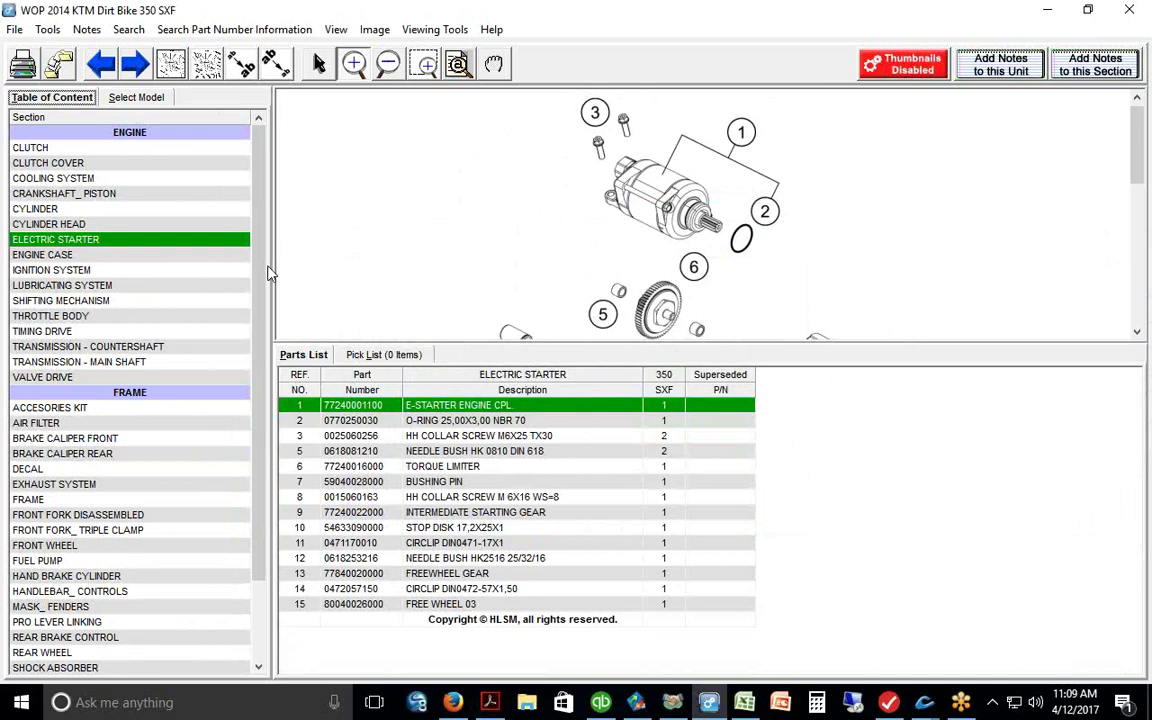
pyautogui.click(100, 64)
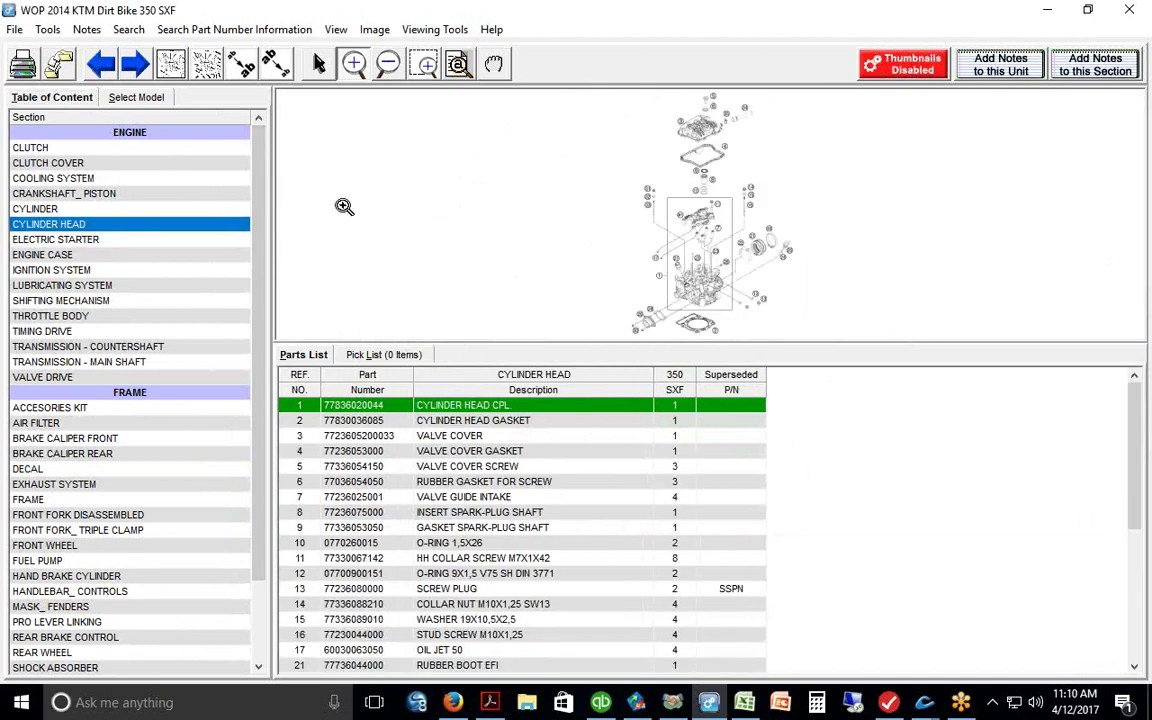
# - Open the parts catalog for the 2006 KTM Dirt Bike 300 XC
pyautogui.click(124, 97)
pyautogui.scroll(3, 230, 300)
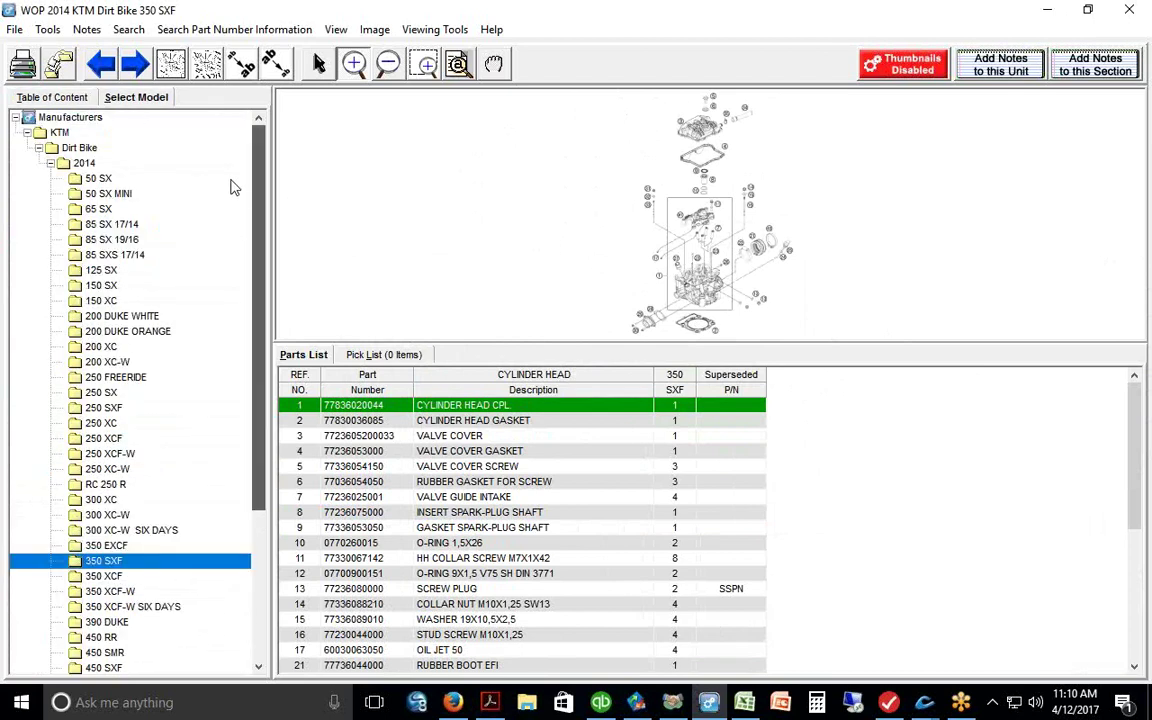
pyautogui.click(60, 133)
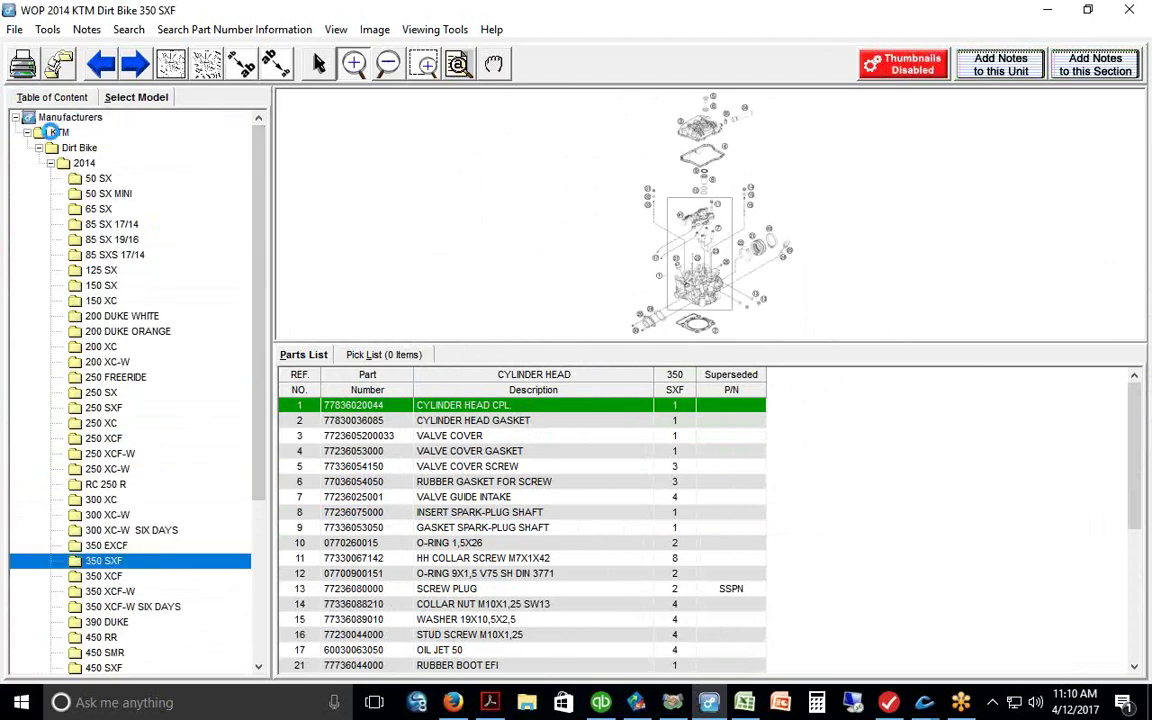
pyautogui.click(49, 163)
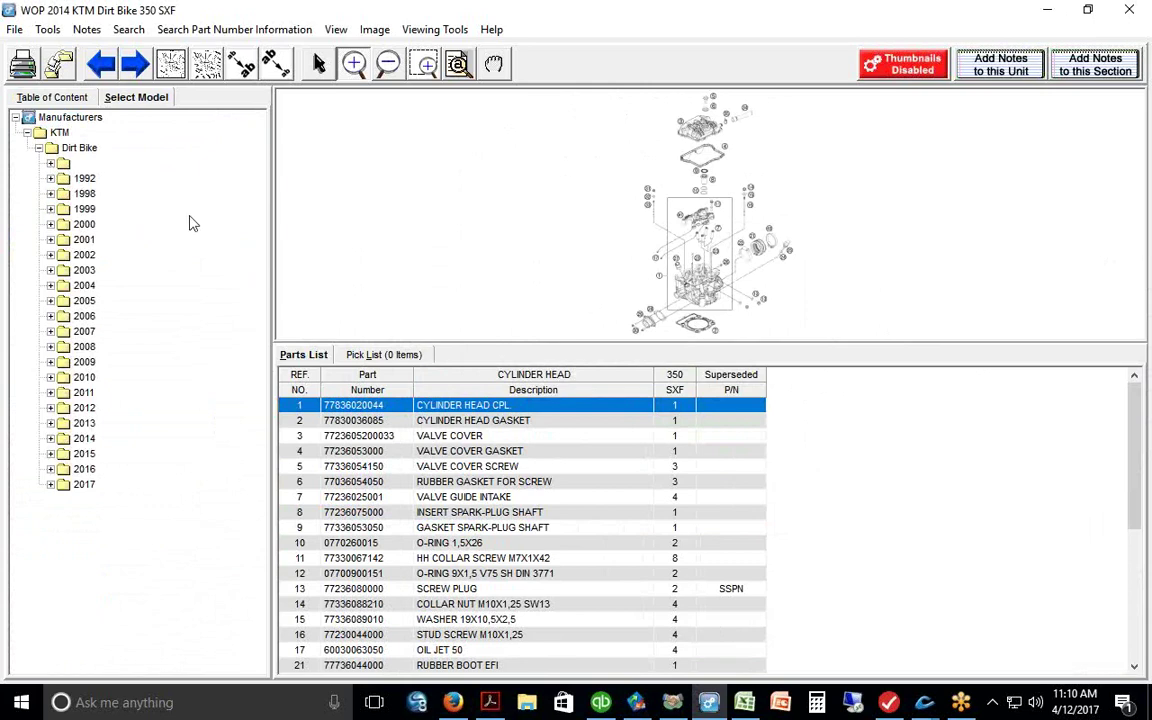
pyautogui.click(55, 316)
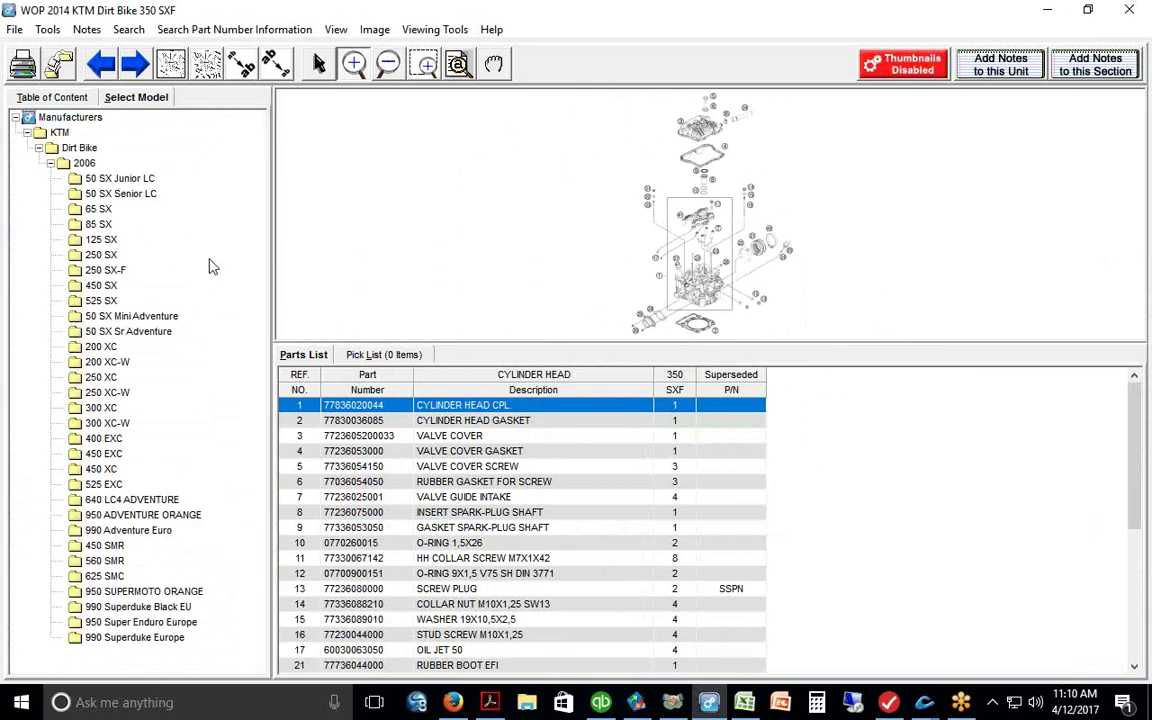
pyautogui.click(76, 408)
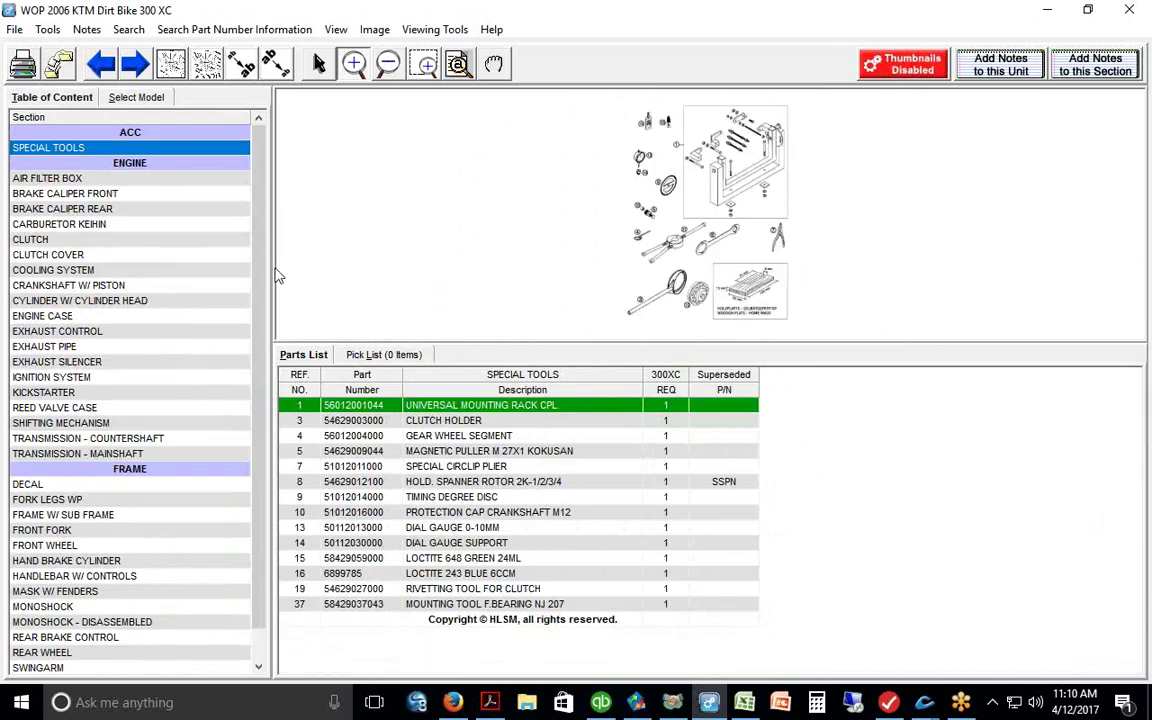
# - Widen the section list and show the Clutch Cover section with its diagram enlarged
pyautogui.moveTo(268, 262); pyautogui.dragTo(357, 262)
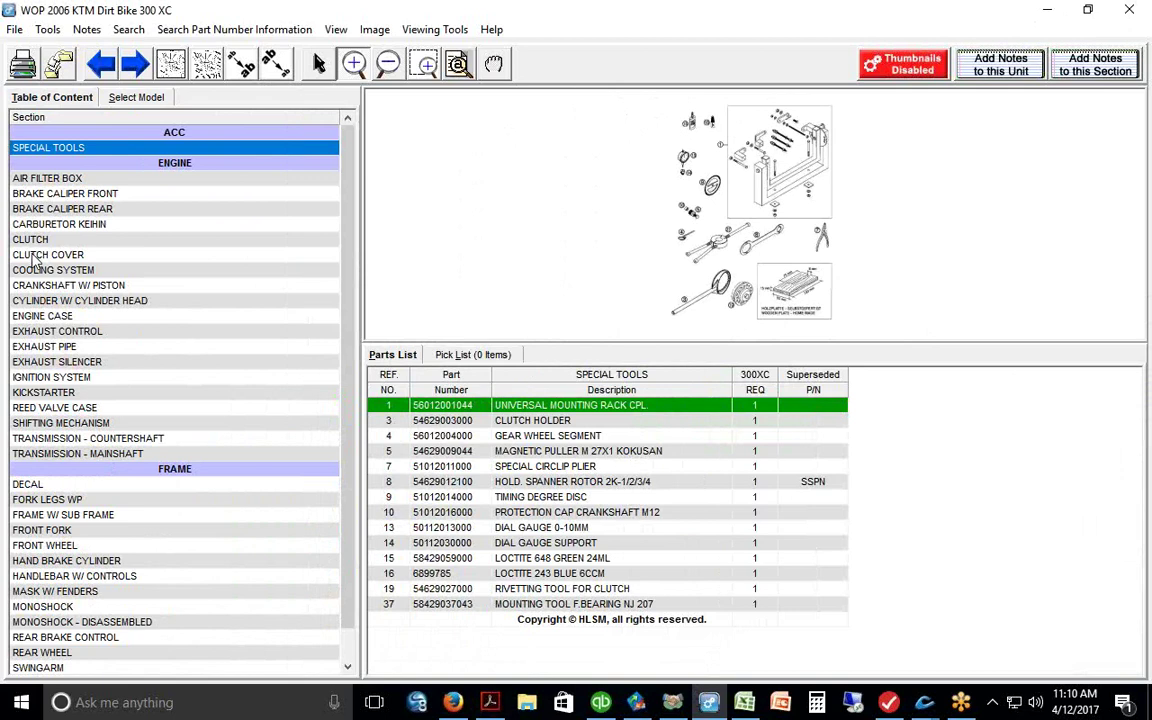
pyautogui.click(30, 255)
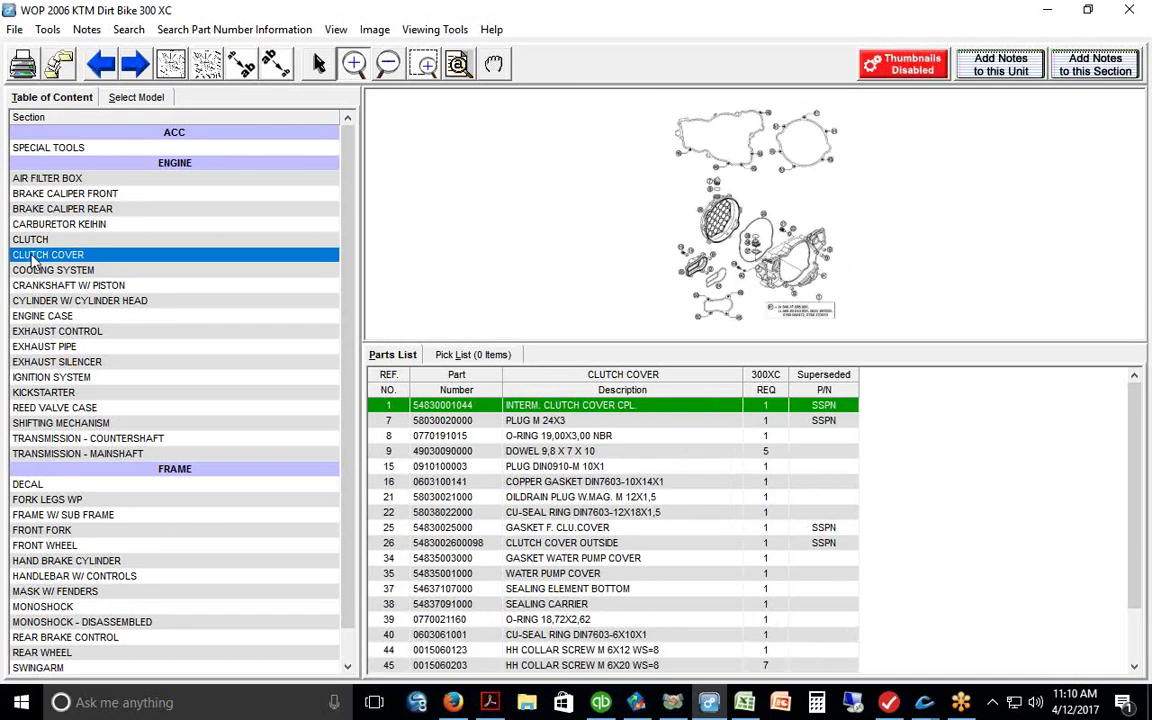
pyautogui.click(353, 63)
pyautogui.click(622, 175)
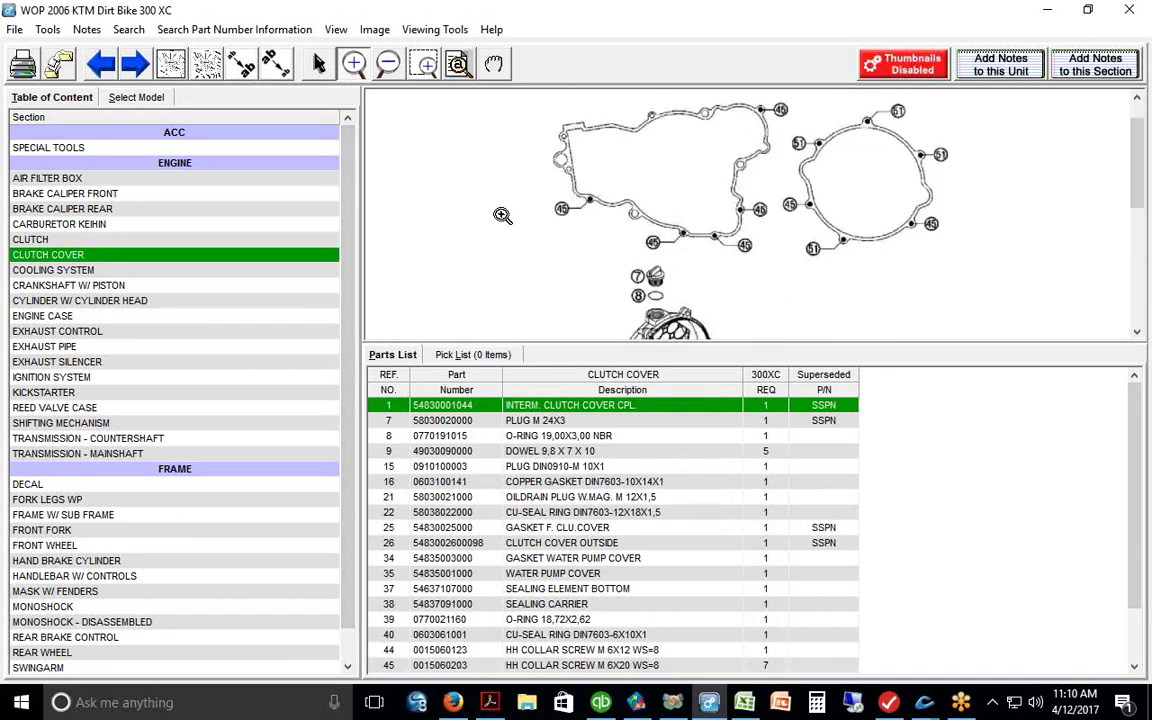
pyautogui.moveTo(1140, 180); pyautogui.dragTo(1138, 245)
# - Look up where the copper gasket DIN7603-10X14X1 is used across all KTM Dirt Bike models, then close its part details
pyautogui.click(519, 481)
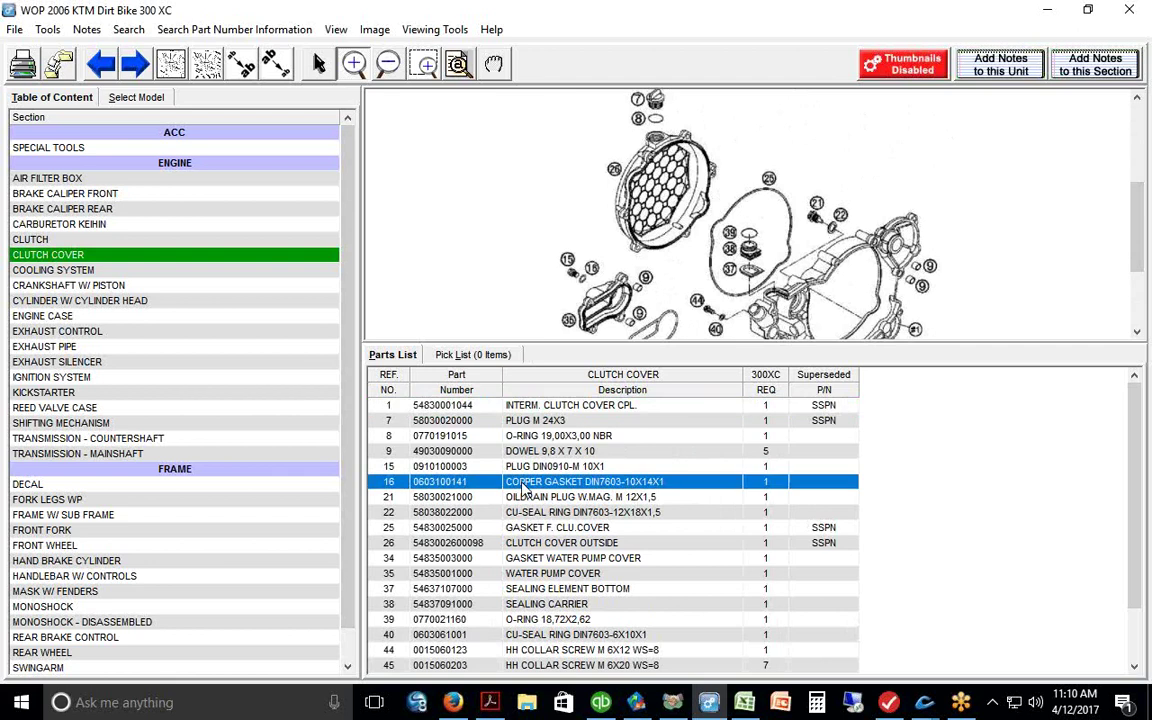
pyautogui.doubleClick(519, 481)
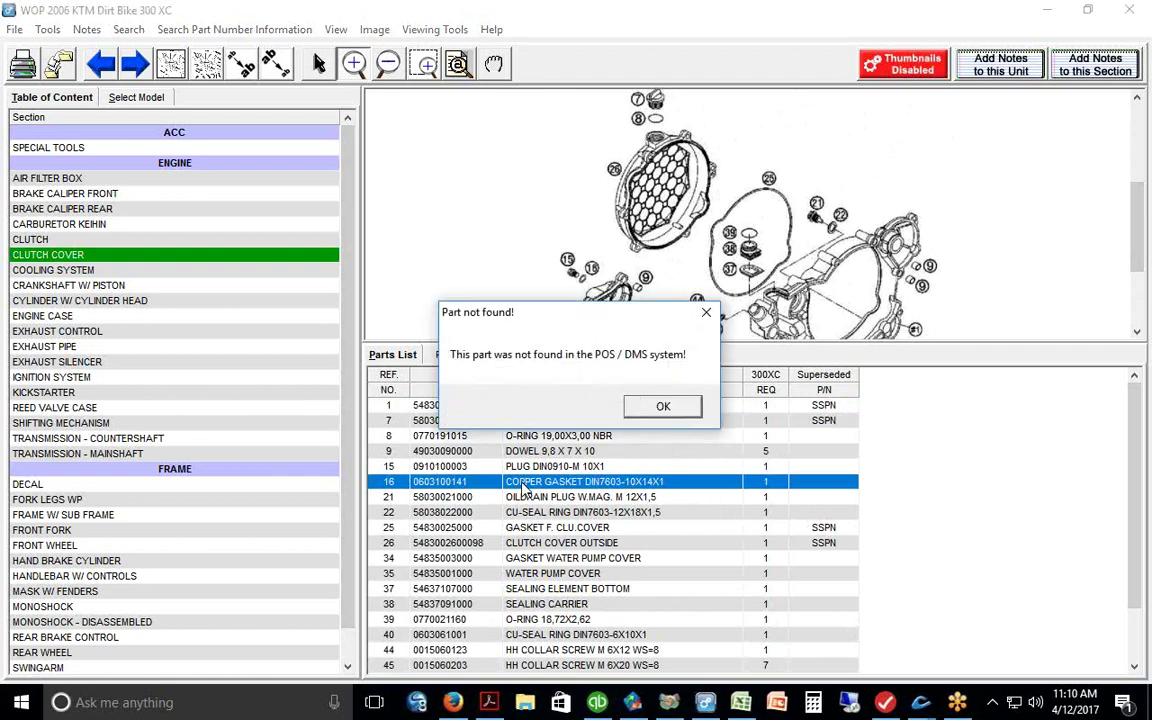
pyautogui.click(655, 406)
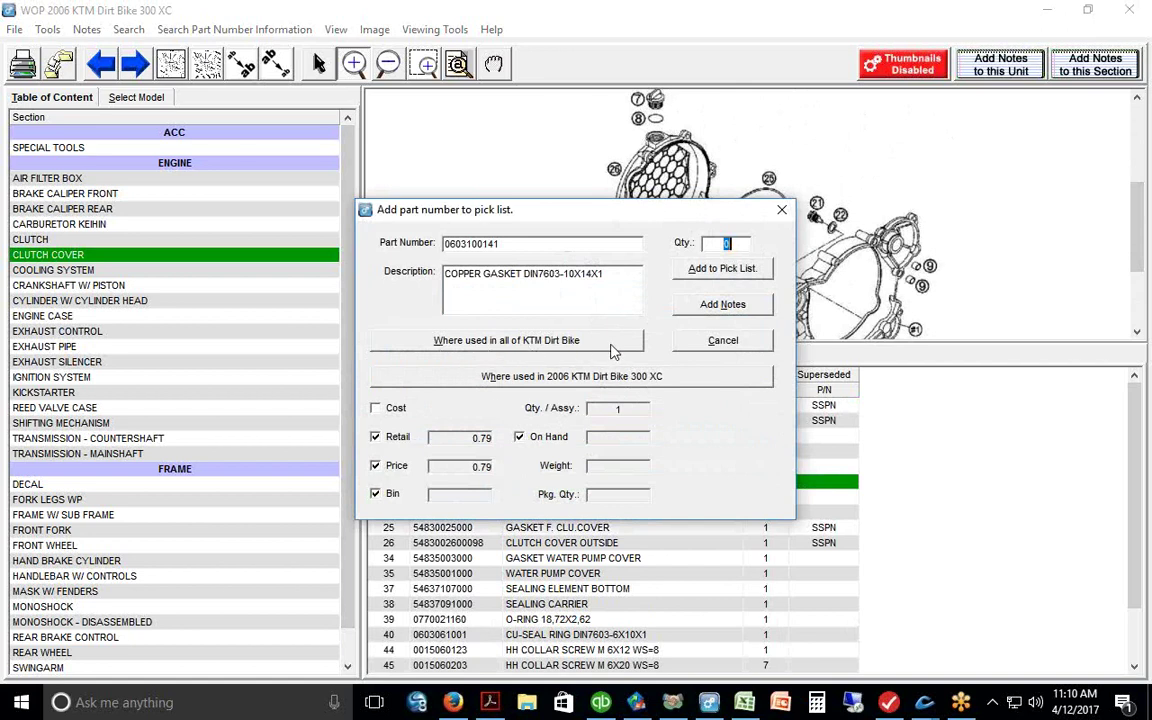
pyautogui.click(514, 340)
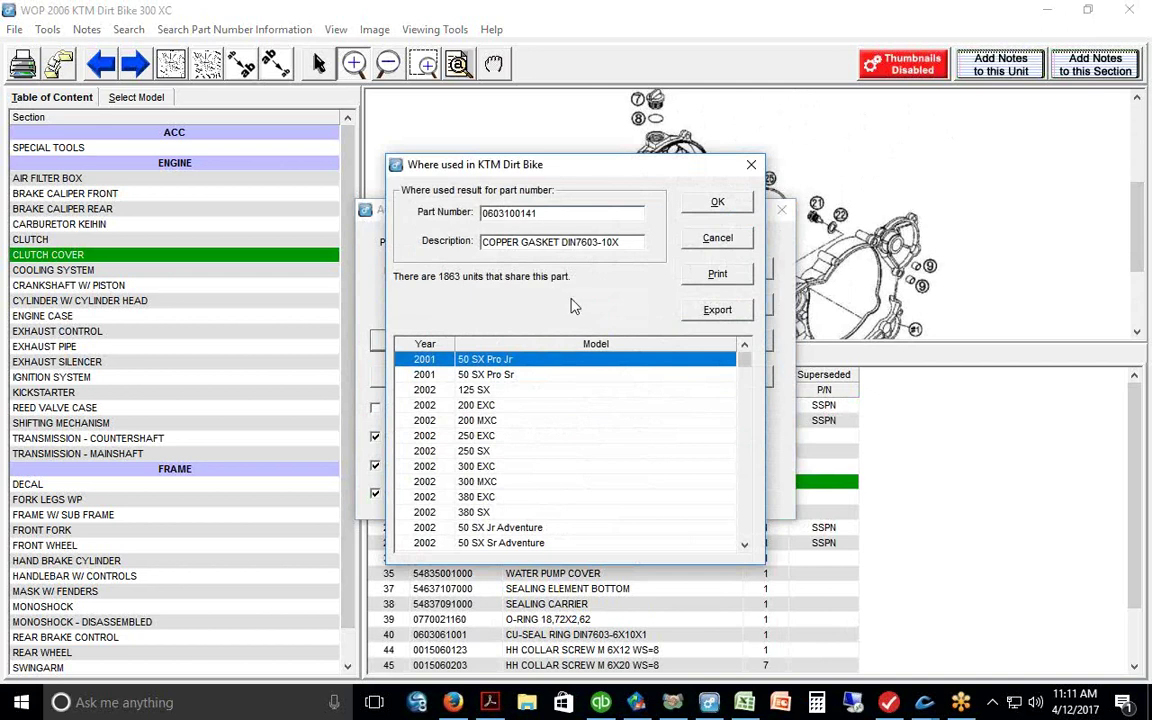
pyautogui.click(715, 239)
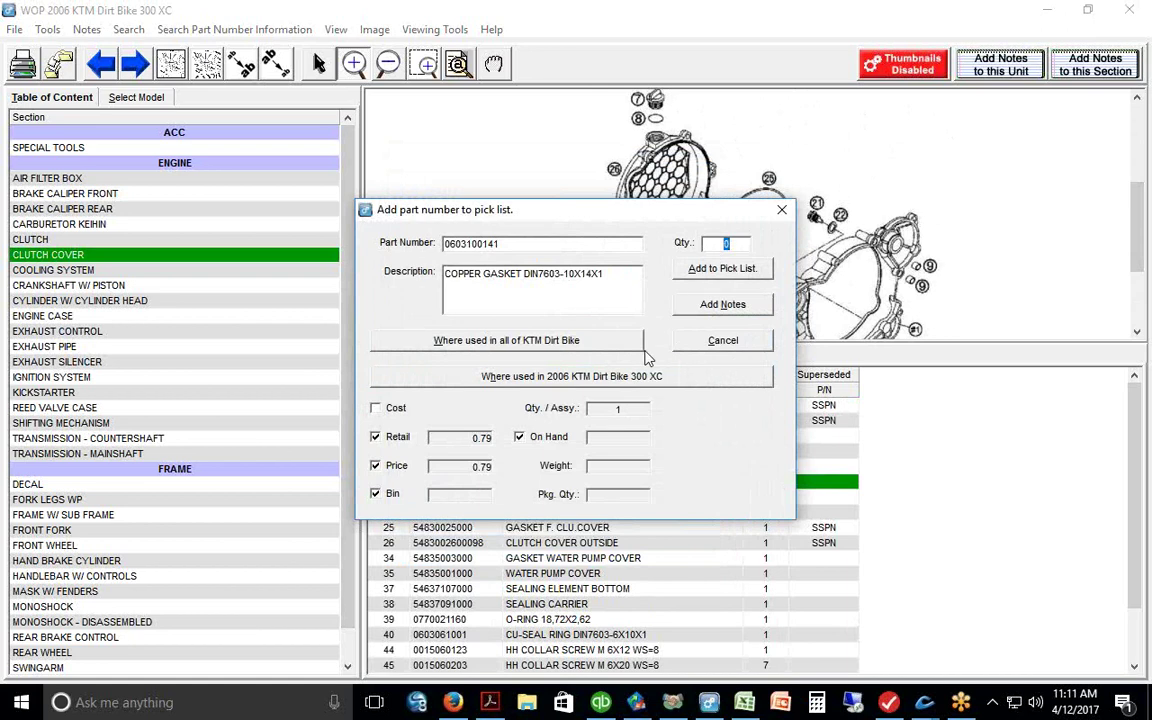
pyautogui.click(781, 210)
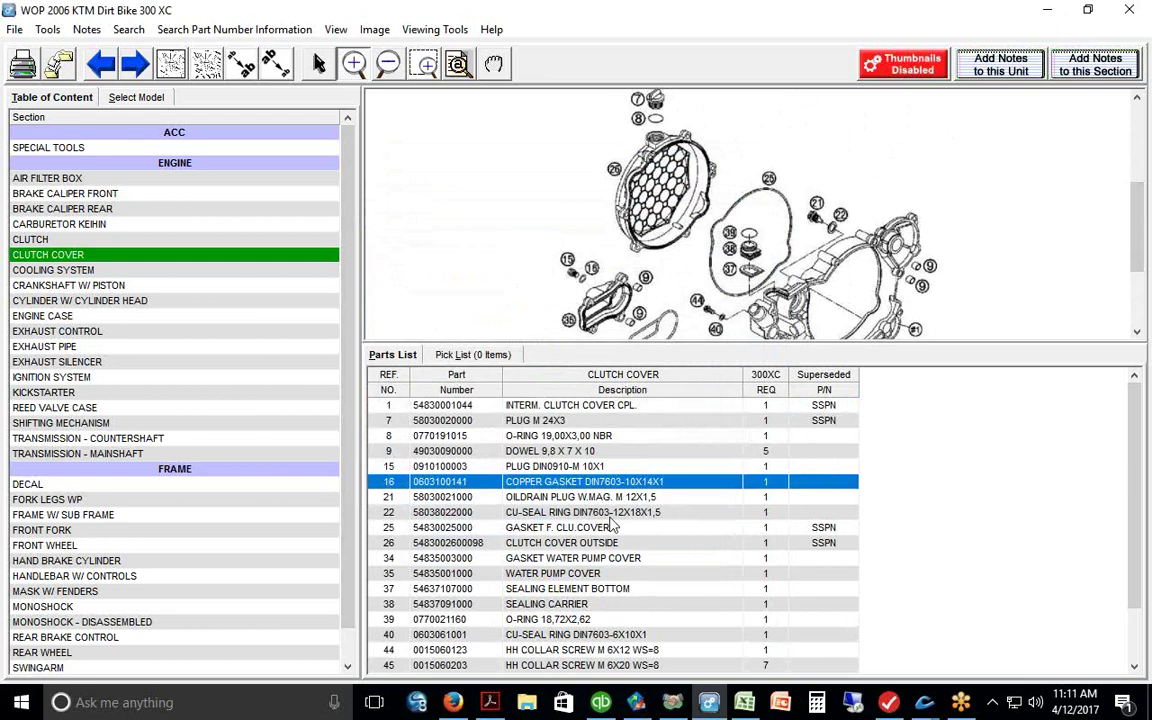
# - Look up where the water pump cover is used across all KTM Dirt Bike models, then close its part details
pyautogui.doubleClick(553, 577)
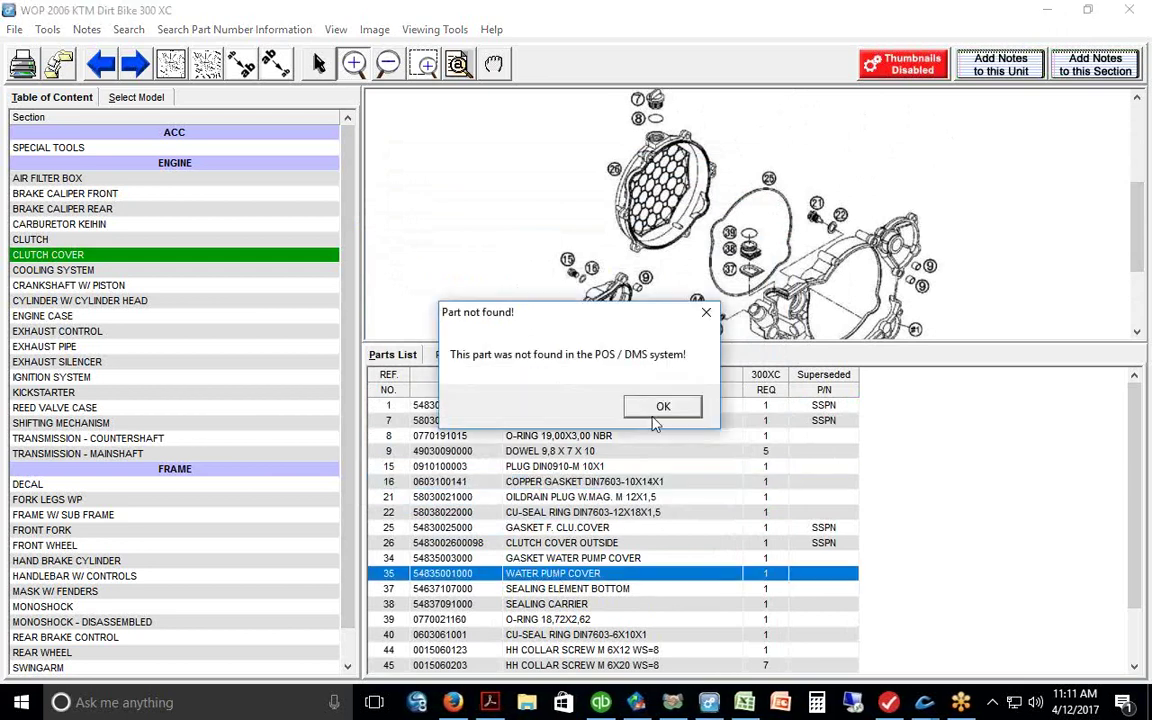
pyautogui.click(652, 406)
pyautogui.click(513, 340)
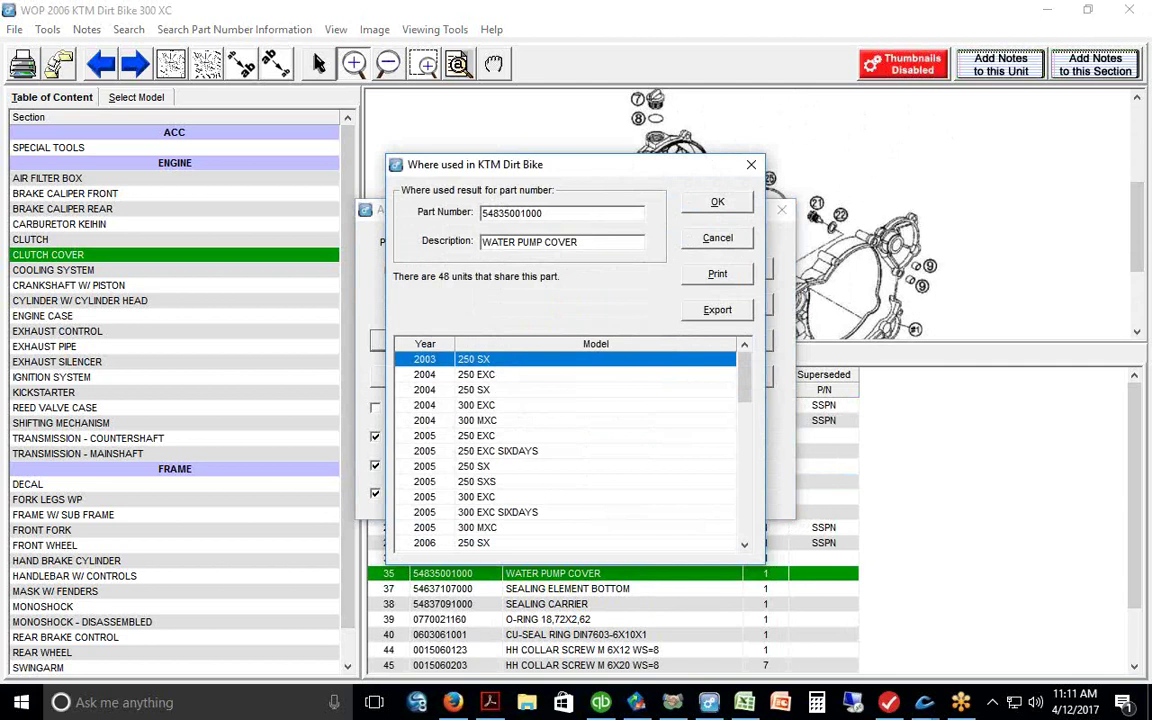
pyautogui.click(690, 316)
pyautogui.moveTo(686, 328); pyautogui.dragTo(752, 330)
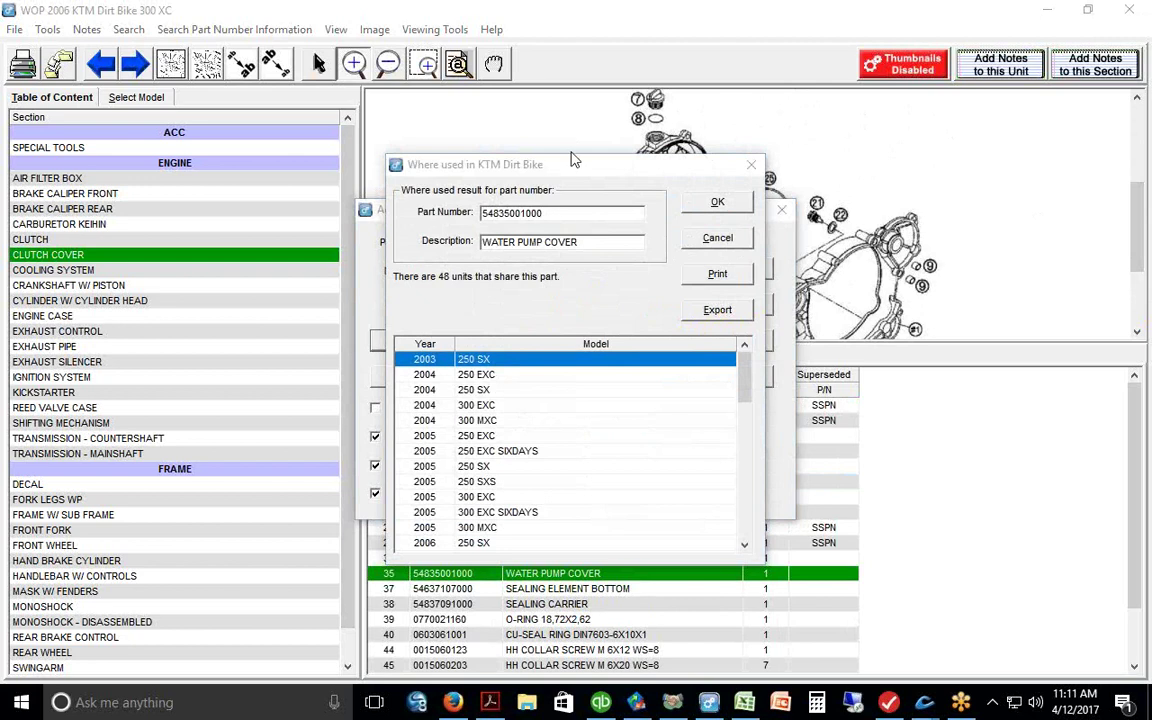
pyautogui.moveTo(574, 172); pyautogui.dragTo(592, 152)
pyautogui.click(730, 217)
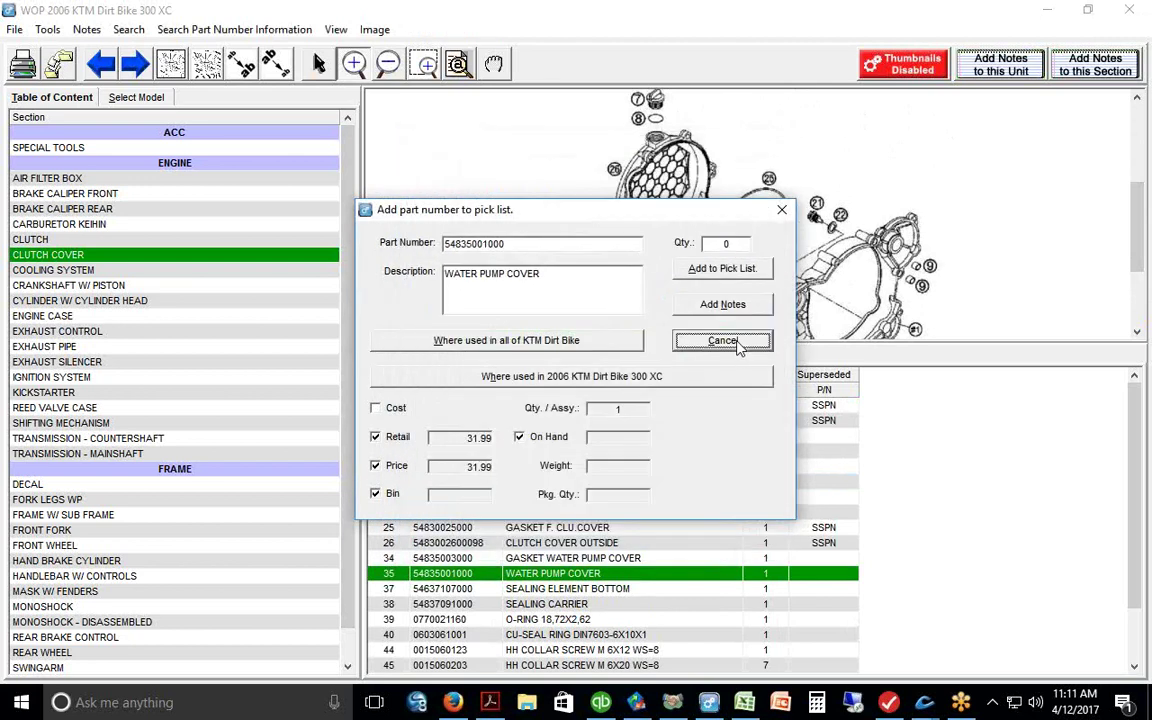
pyautogui.click(735, 343)
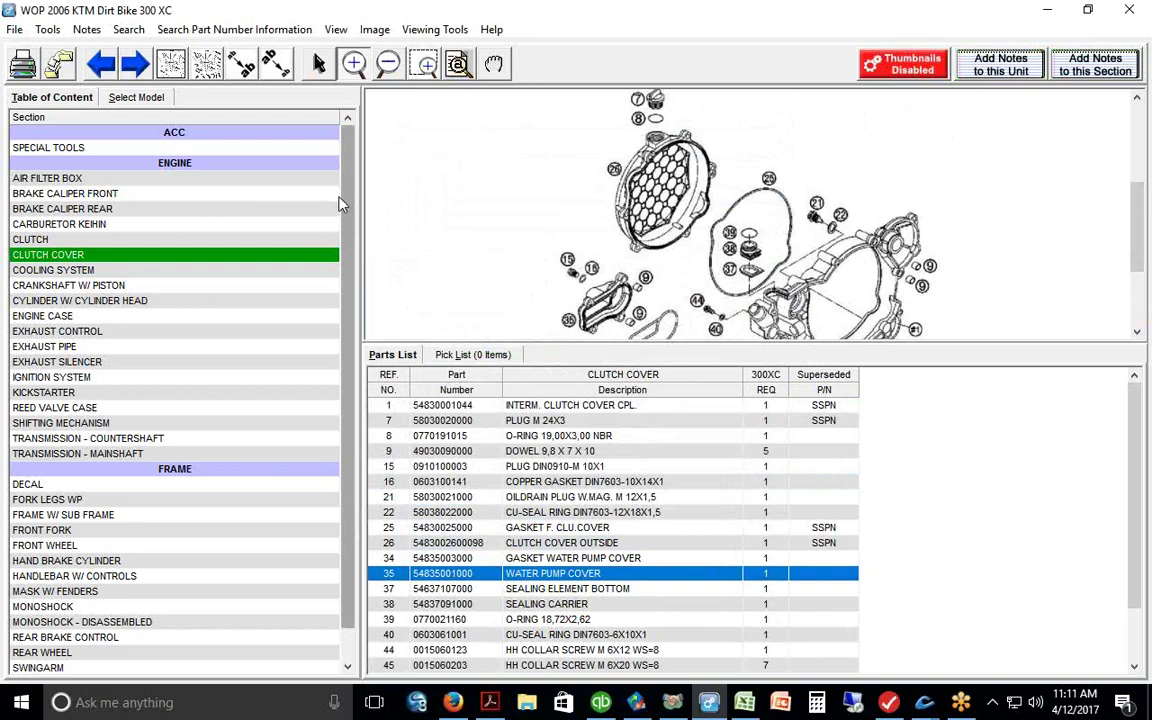
# - Open the parts catalog for the 2009 Honda Dirt Bike CRF230F and show its Carburetor section
pyautogui.click(116, 99)
pyautogui.click(86, 119)
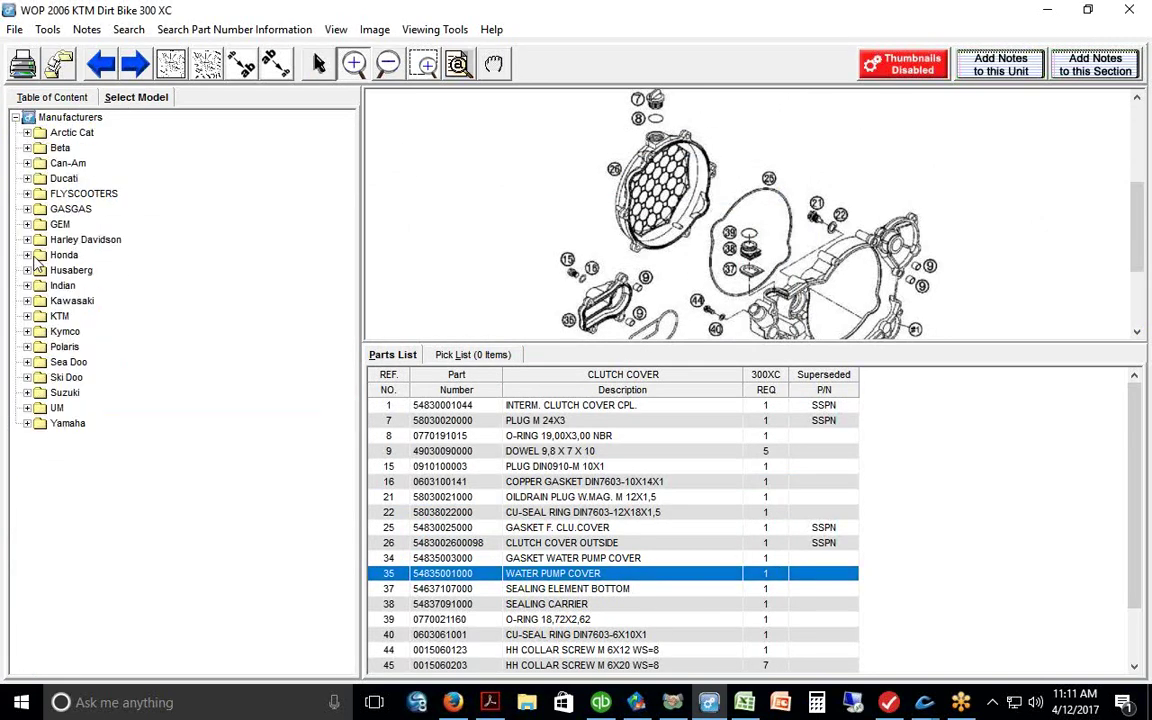
pyautogui.click(27, 255)
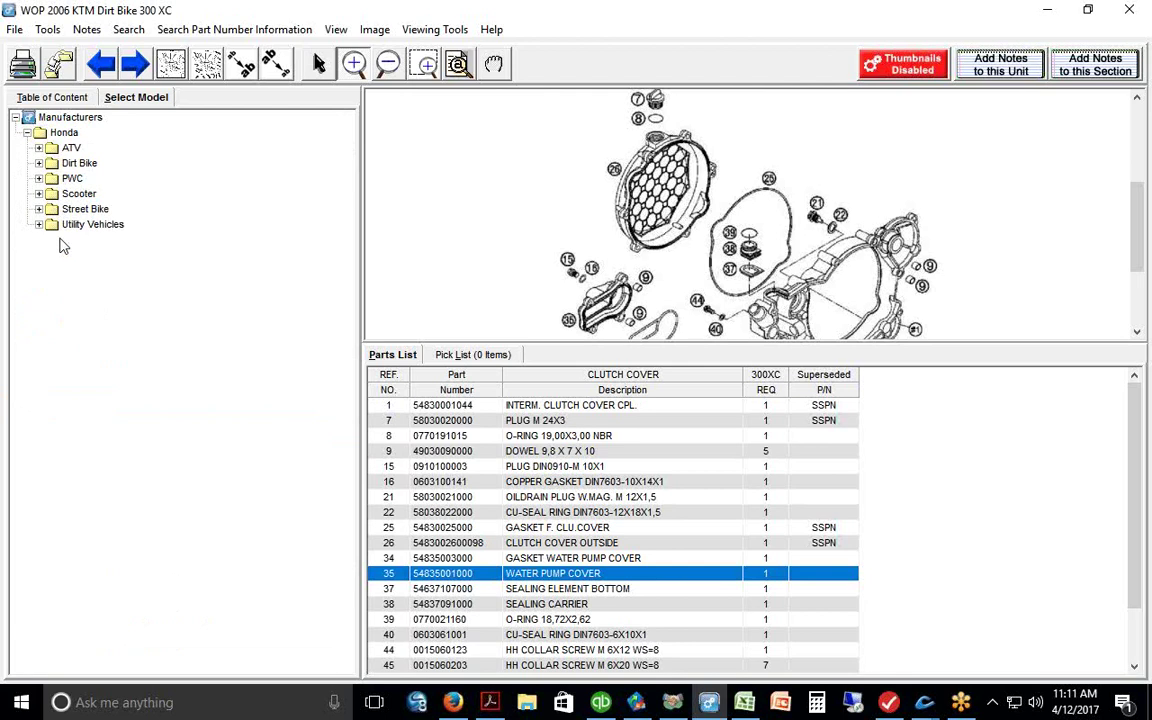
pyautogui.doubleClick(51, 163)
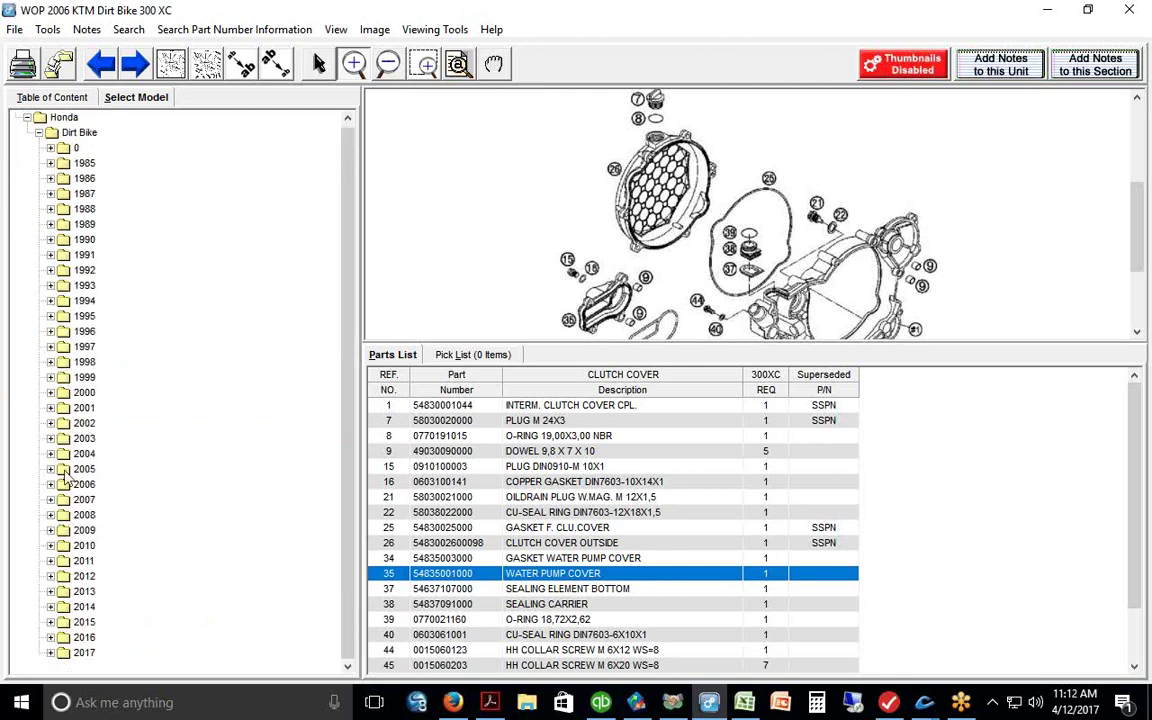
pyautogui.doubleClick(62, 530)
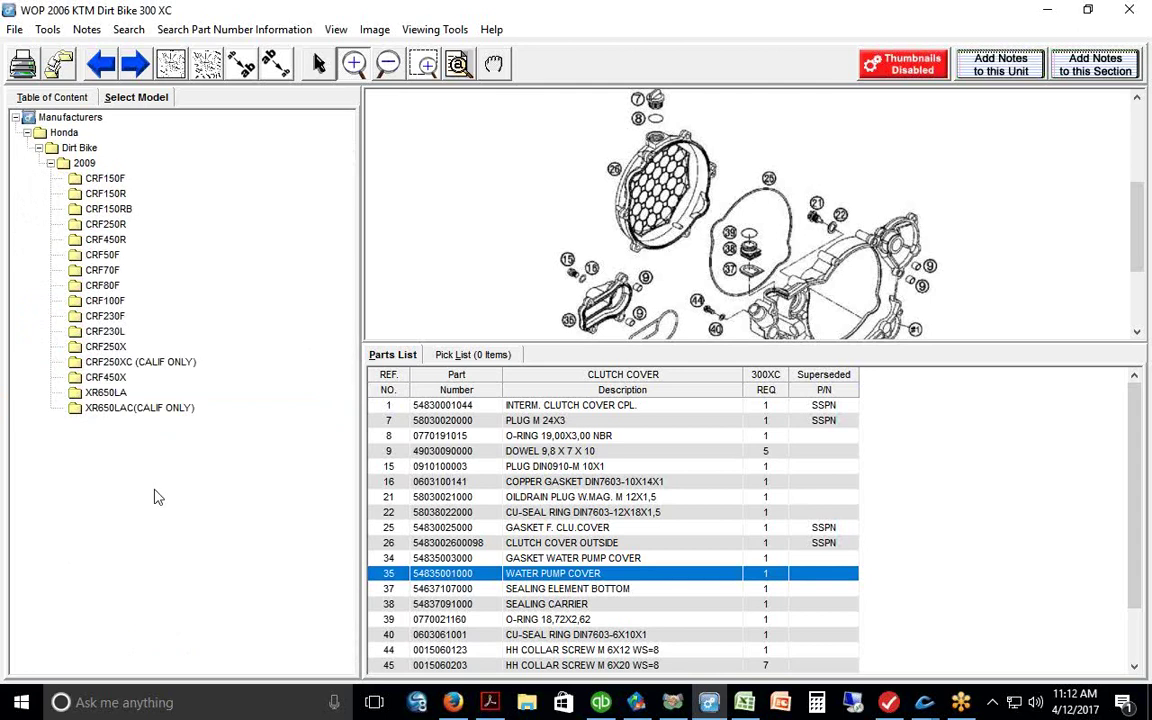
pyautogui.doubleClick(75, 315)
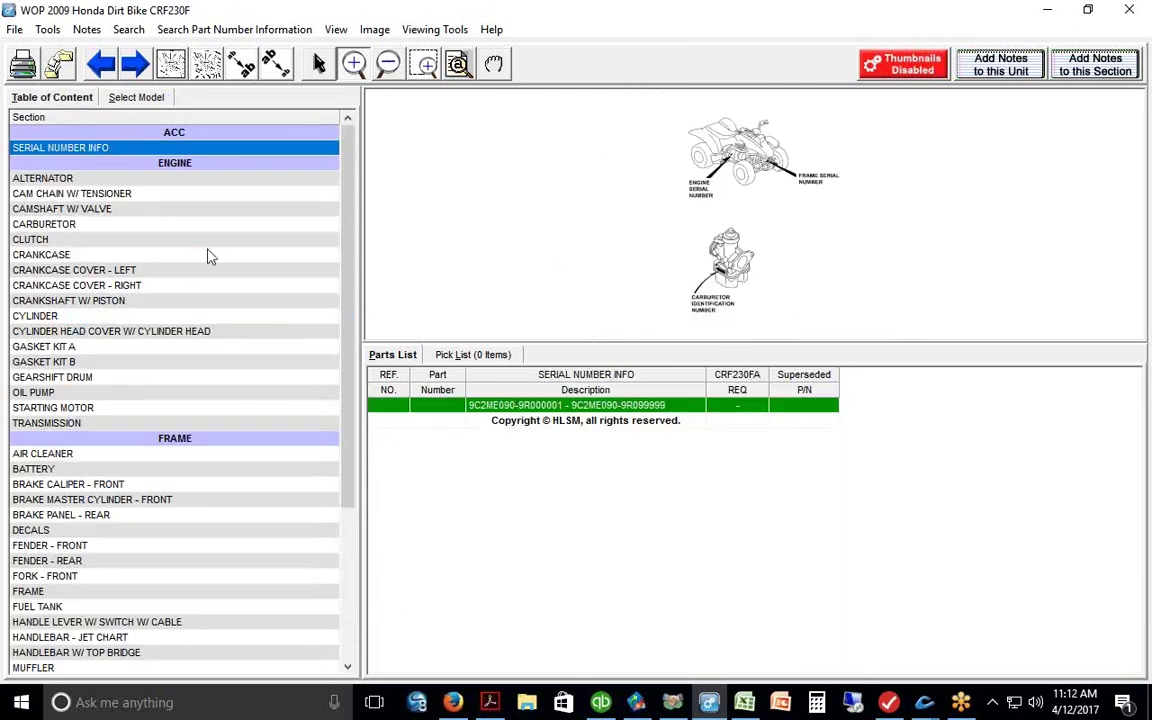
pyautogui.click(78, 225)
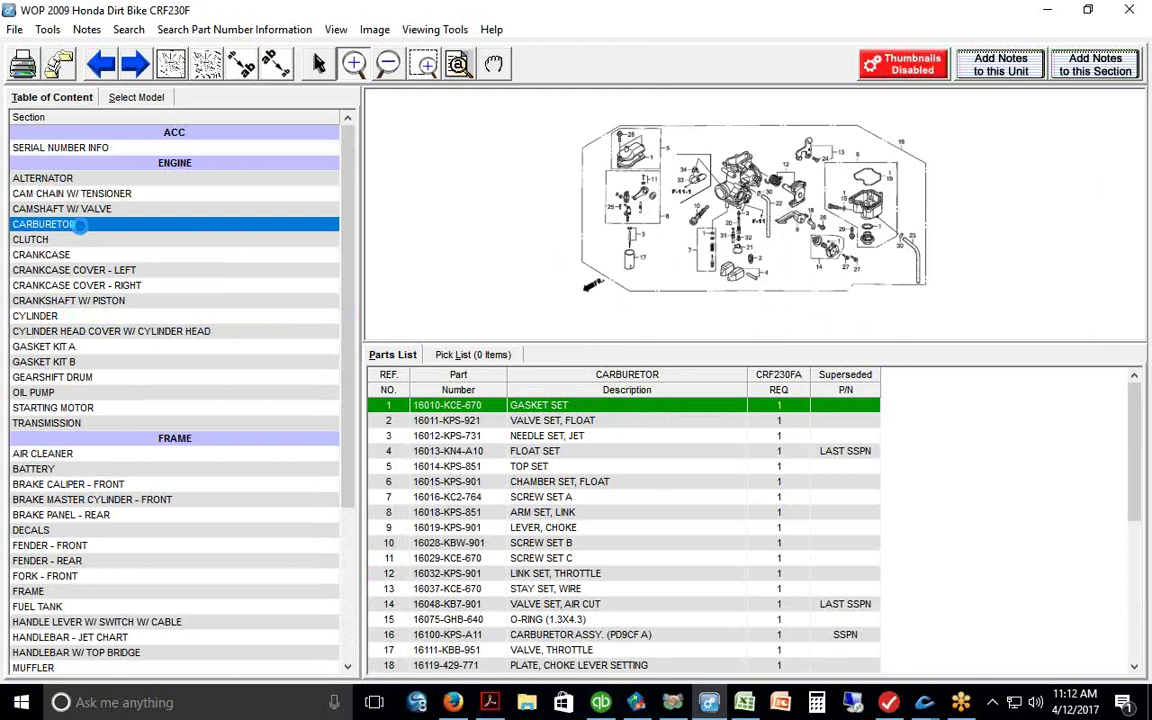
# - Enlarge the carburetor diagram and add one gasket set, part 16010-KCE-670, to the pick list
pyautogui.click(353, 64)
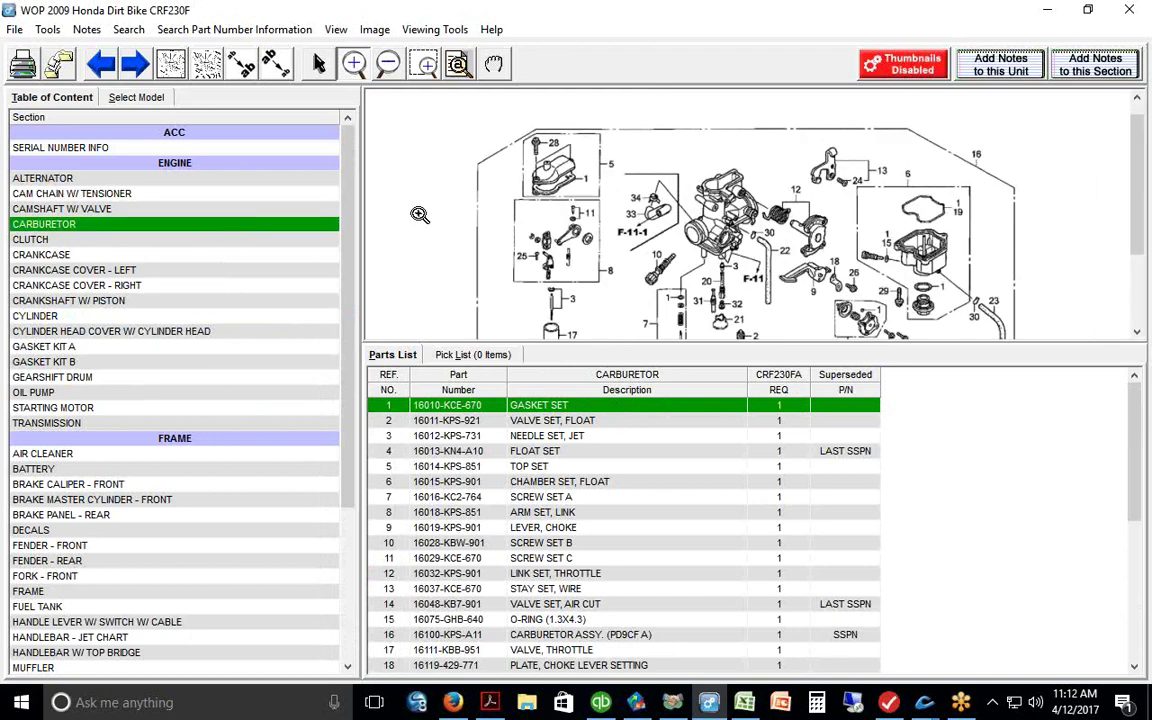
pyautogui.click(353, 64)
pyautogui.scroll(-2, 1133, 175)
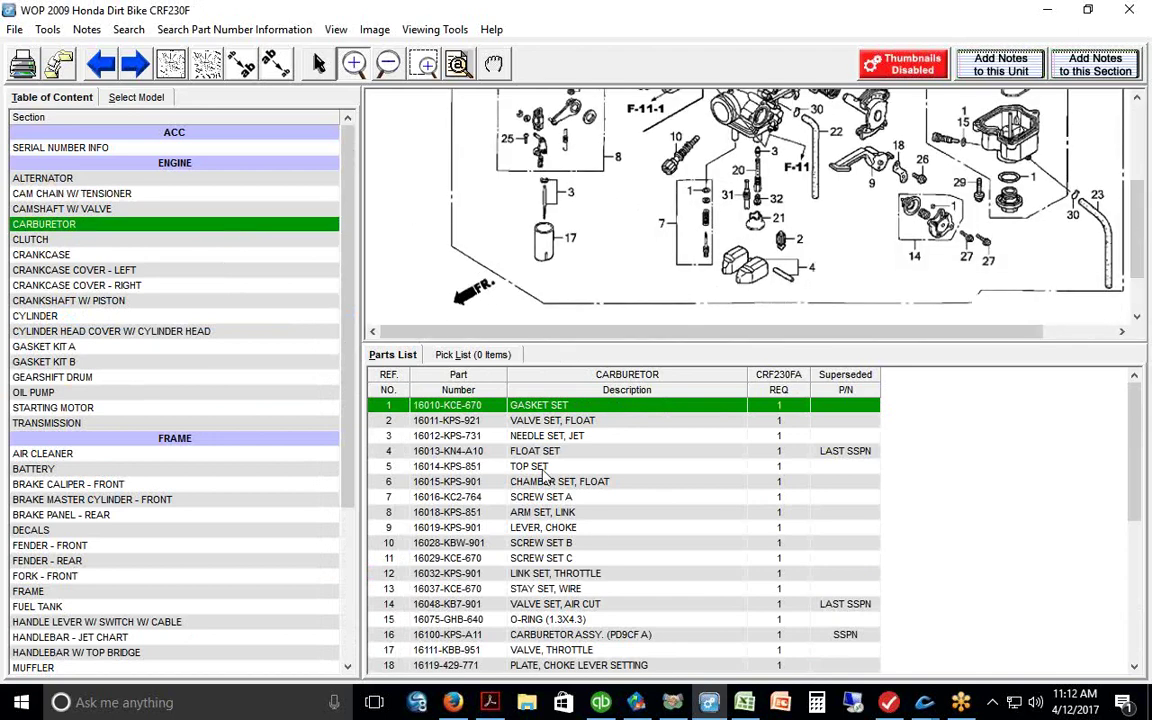
pyautogui.click(532, 405)
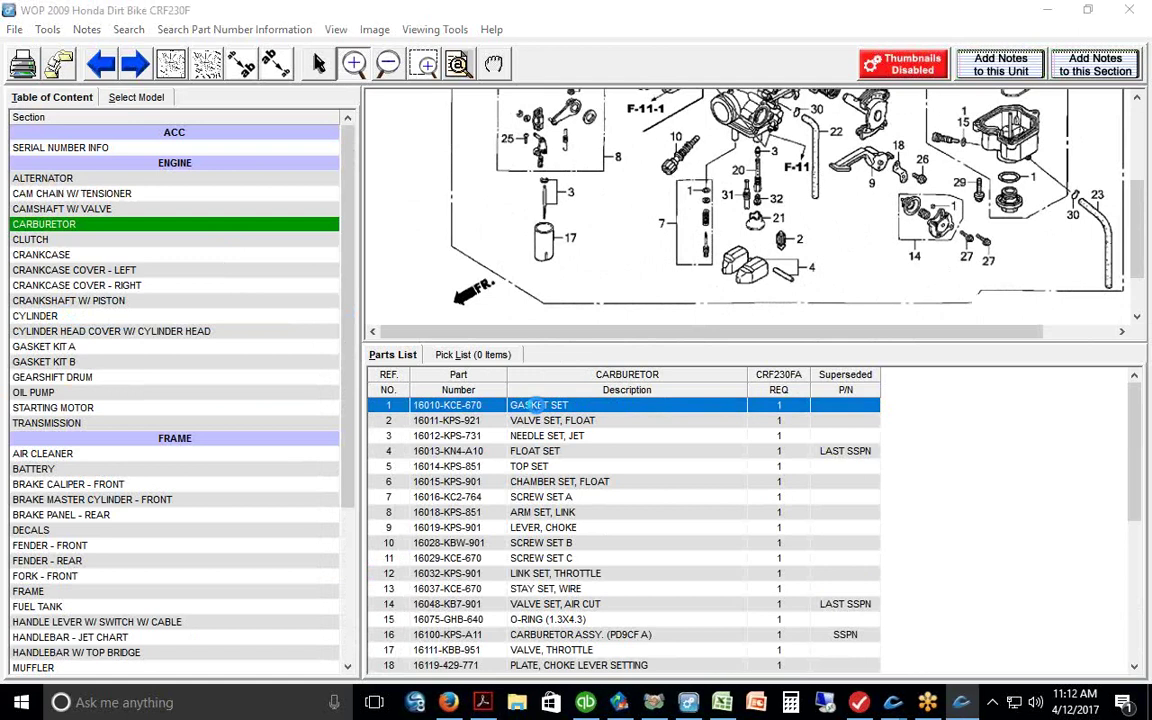
pyautogui.doubleClick(532, 405)
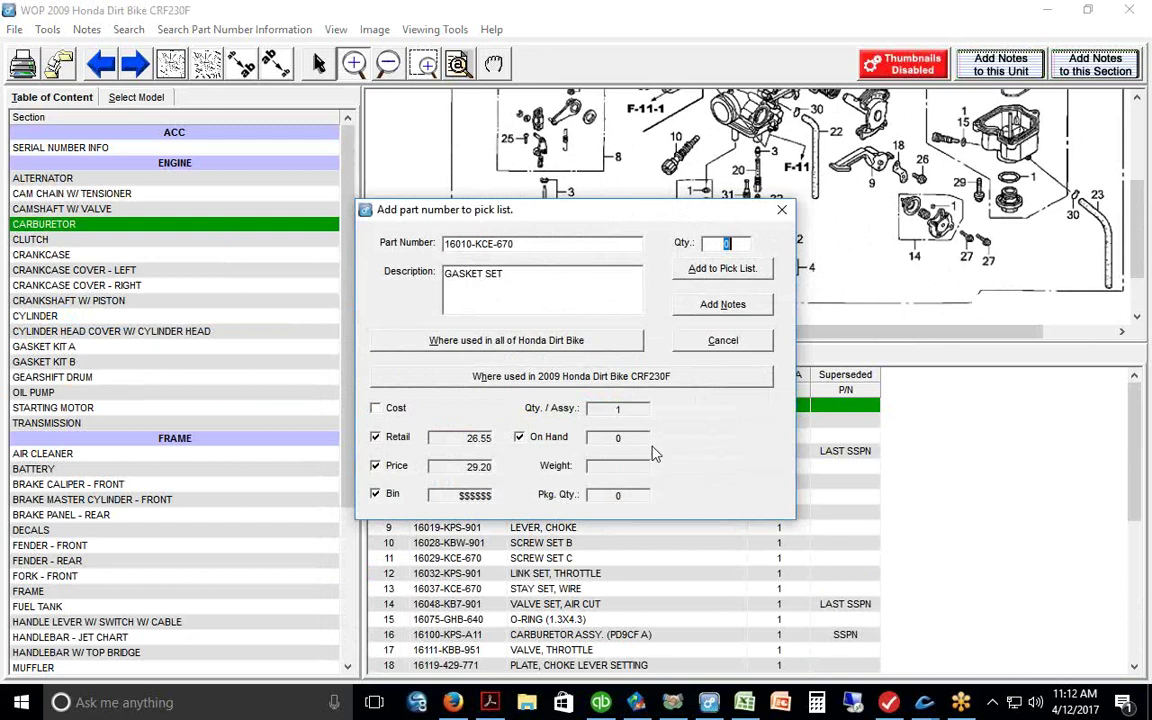
pyautogui.click(700, 266)
# - Add one float valve set 16011-KPS-921 and one jet needle set 16012-KPS-731 to the pick list
pyautogui.click(556, 422)
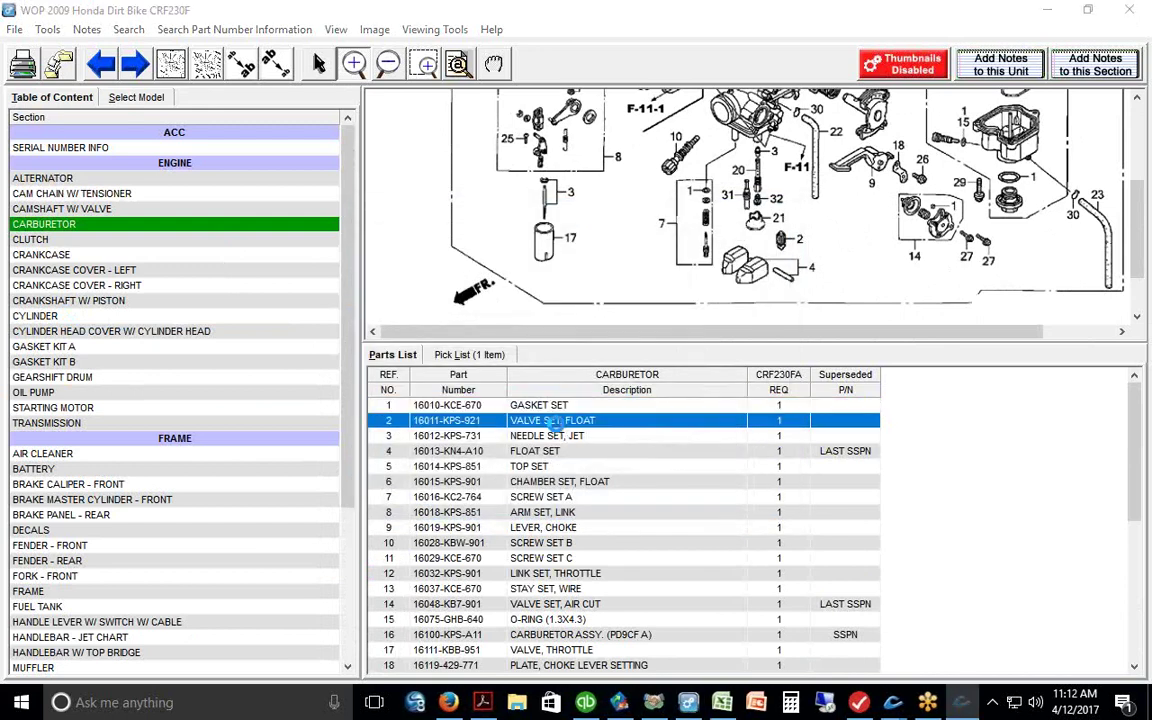
pyautogui.doubleClick(556, 422)
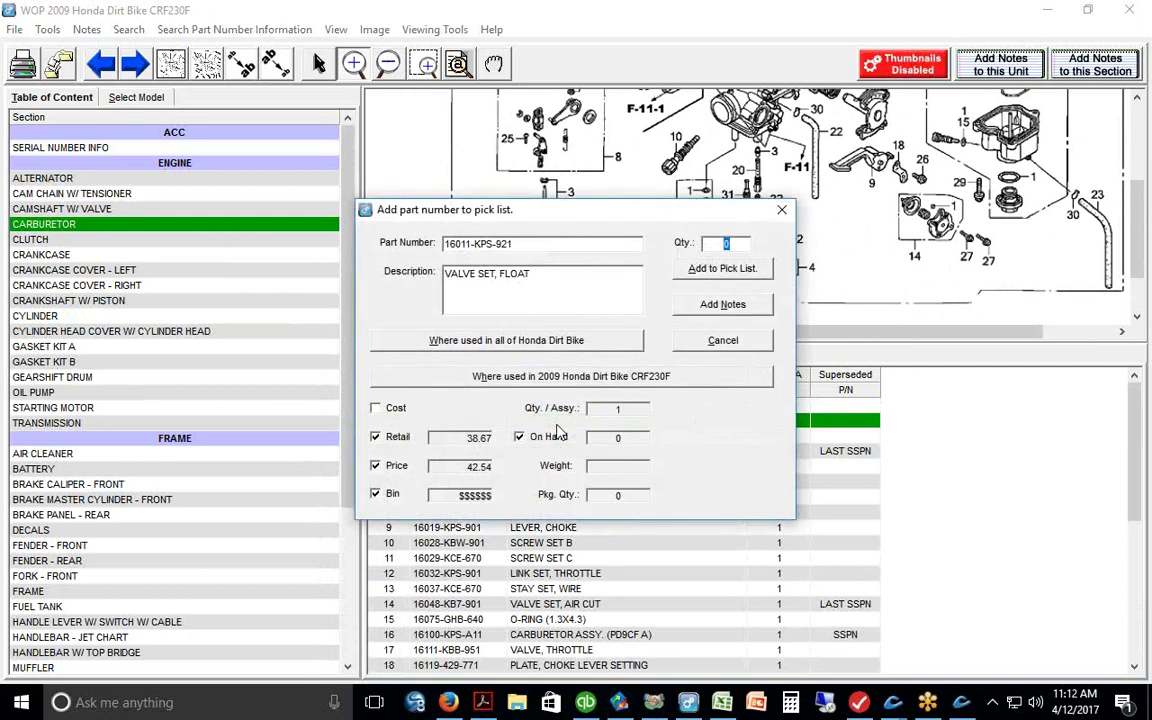
pyautogui.click(700, 266)
pyautogui.click(552, 436)
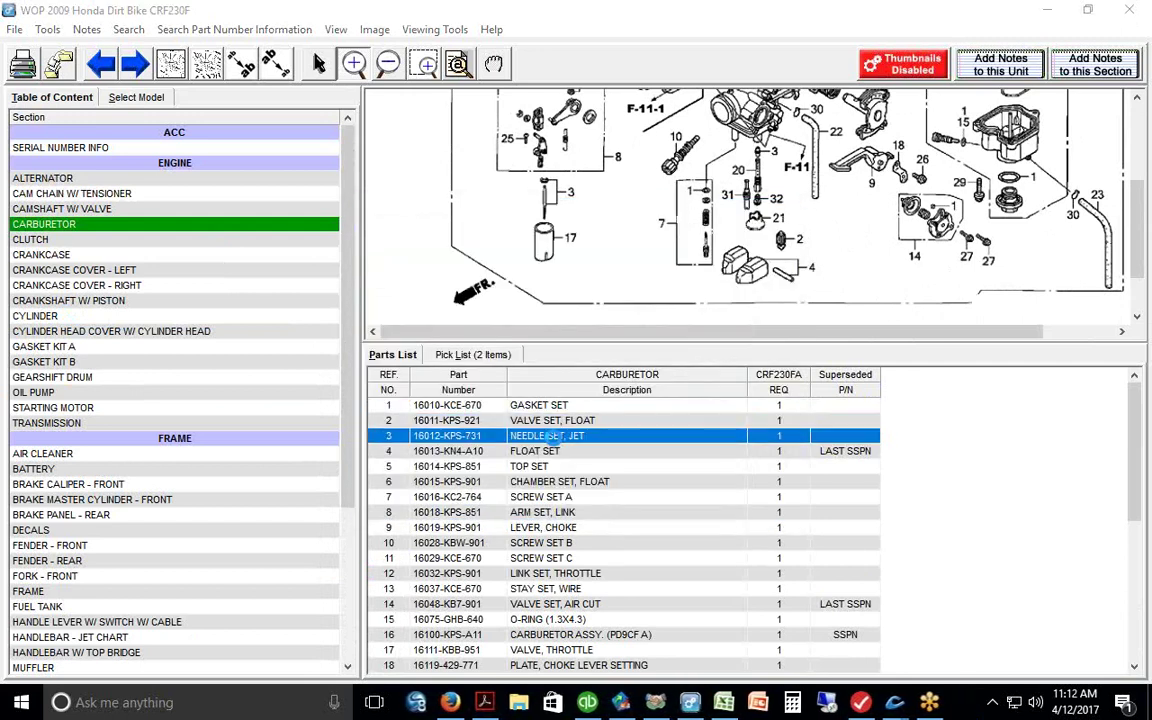
pyautogui.doubleClick(552, 436)
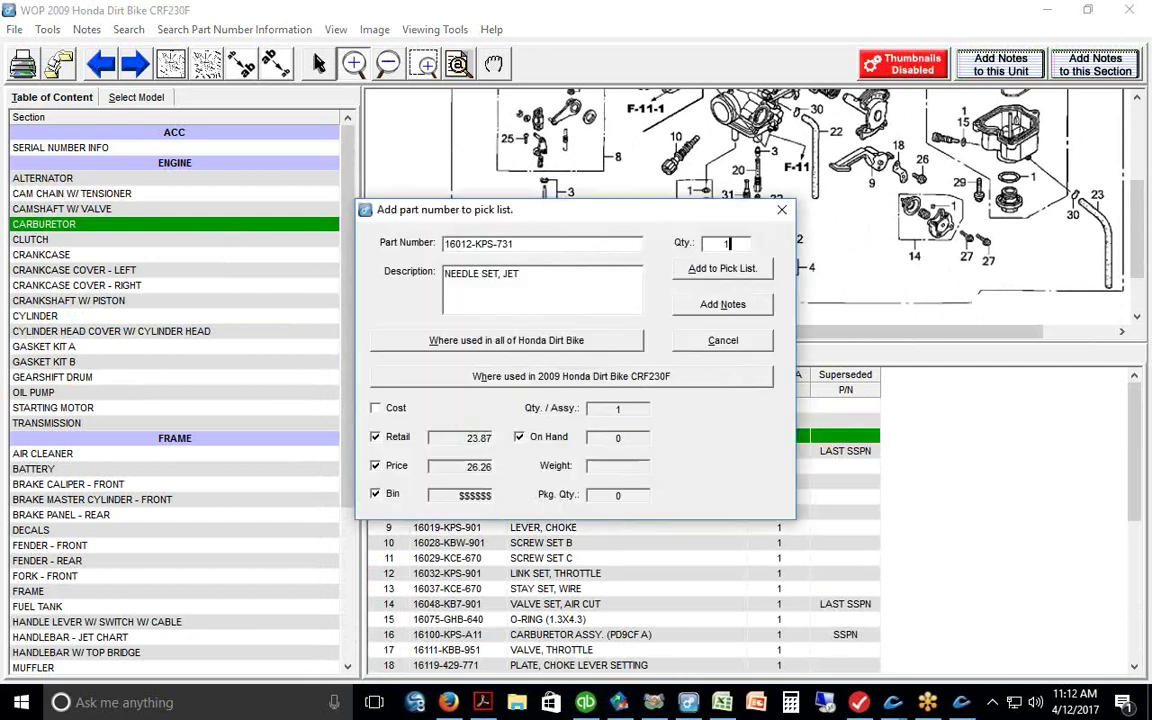
pyautogui.click(706, 270)
# - Add one float set 16013-KN4-A10 and one top set 16014-KPS-851 to the pick list
pyautogui.click(527, 451)
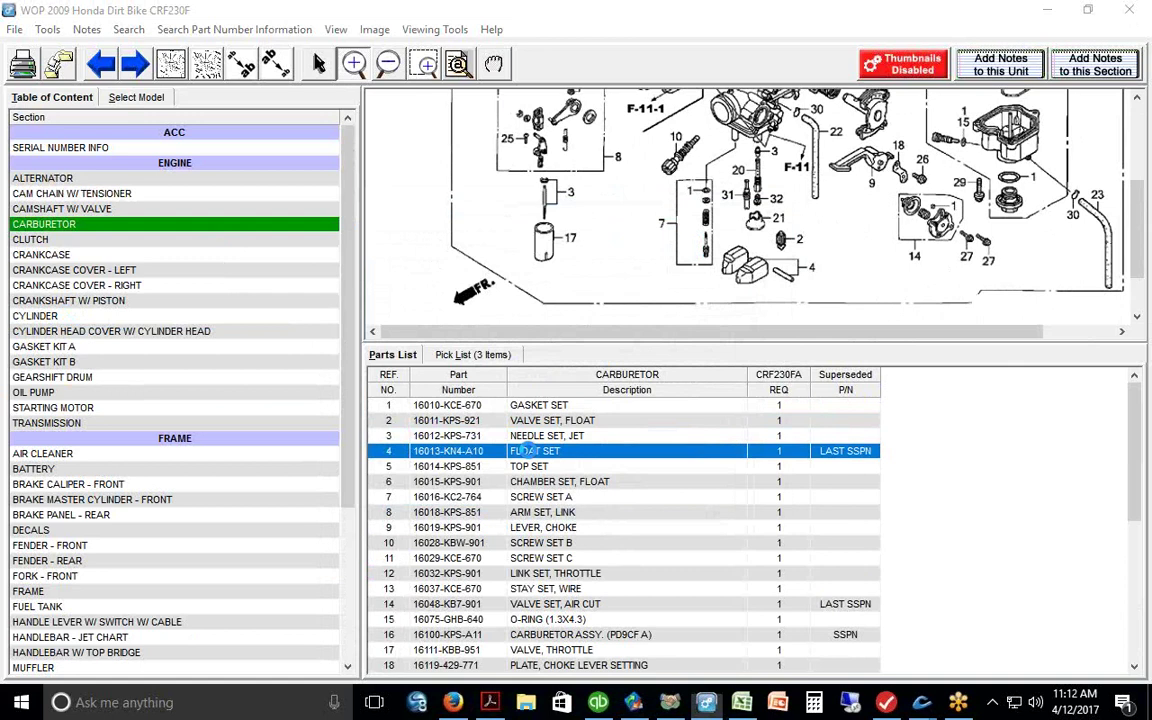
pyautogui.doubleClick(527, 451)
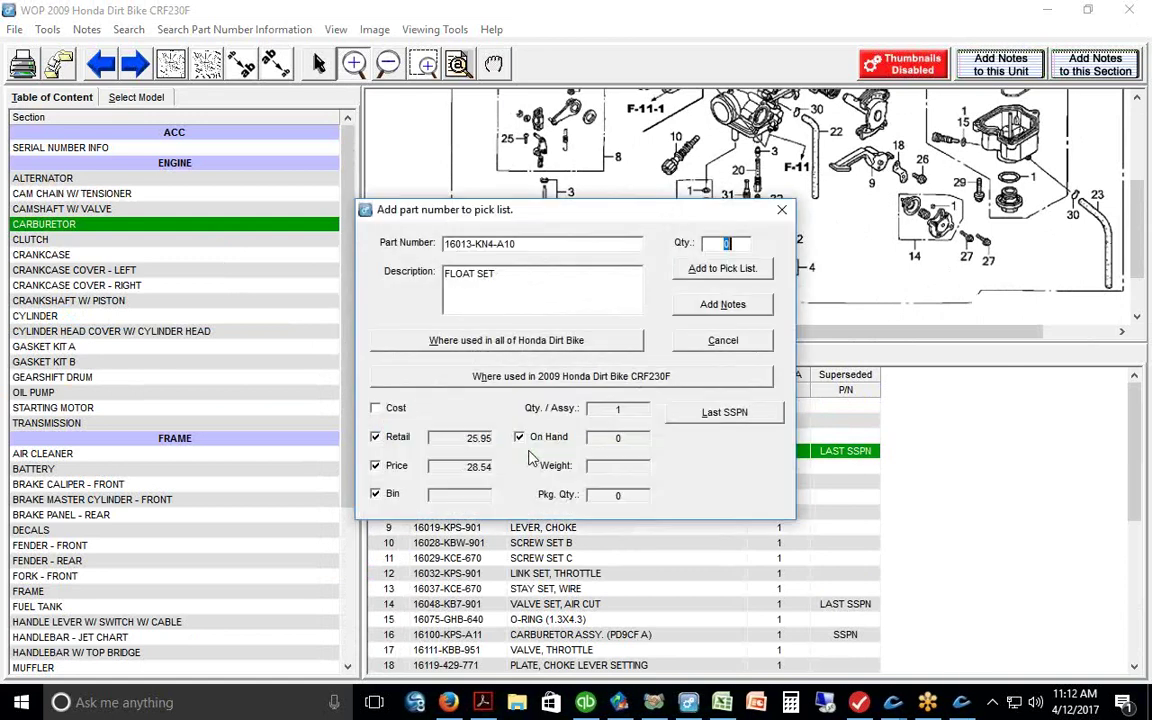
pyautogui.click(700, 266)
pyautogui.click(570, 466)
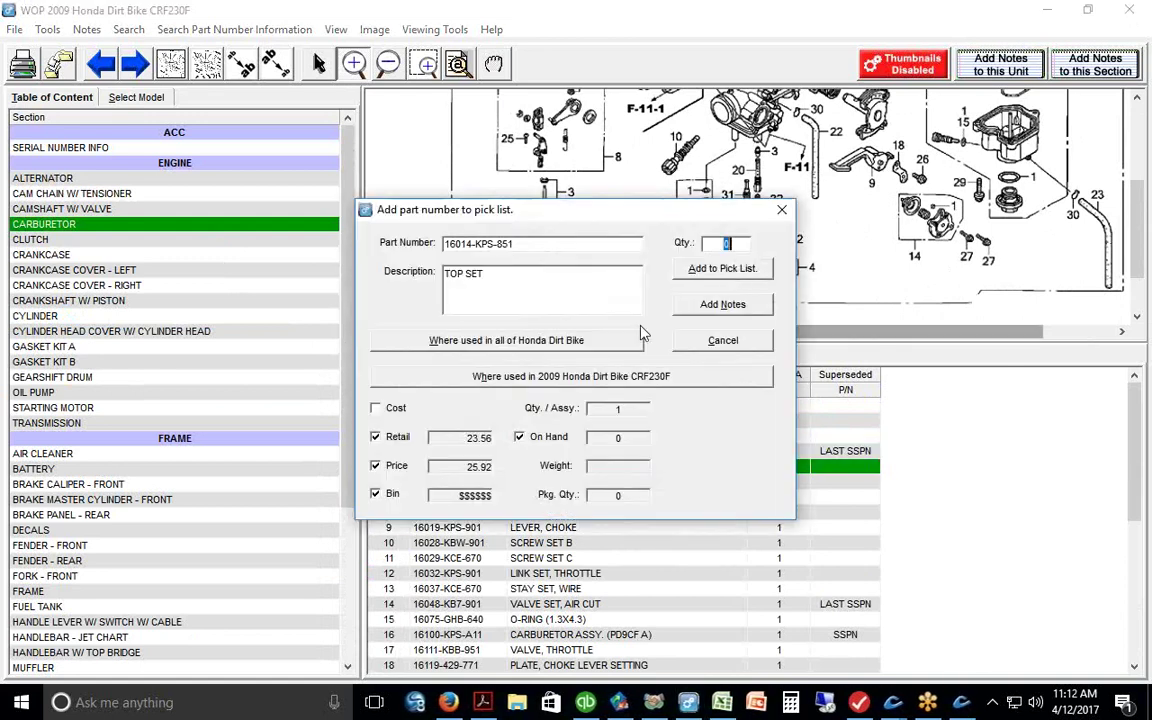
pyautogui.click(706, 268)
# - Review the collected carburetor parts in the pick list and post it
pyautogui.click(472, 354)
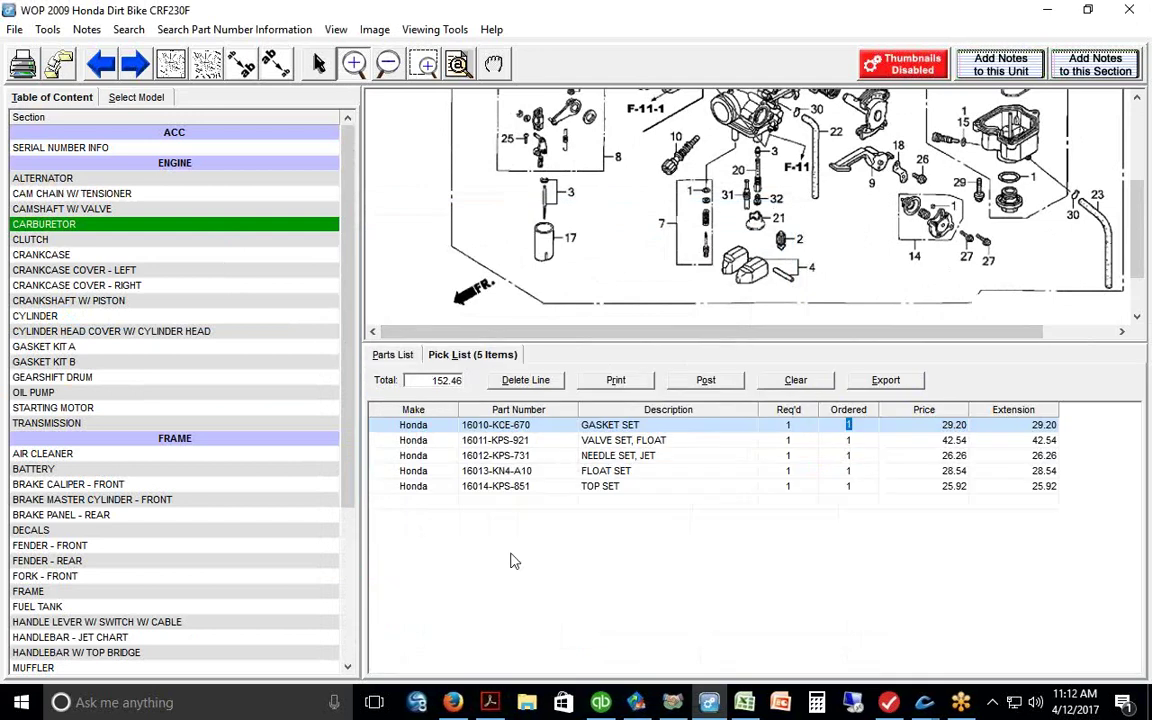
pyautogui.click(706, 380)
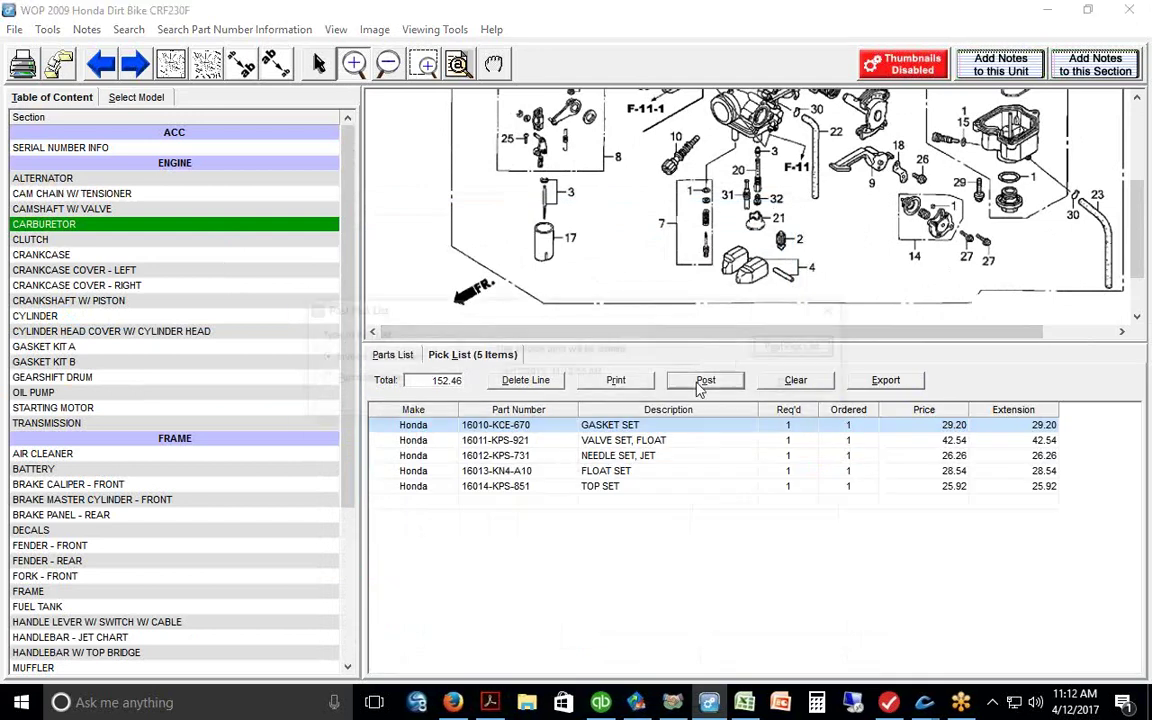
pyautogui.click(776, 350)
# - Switch to the open repair order quote, import the posted carburetor parts as line items and save the quote
pyautogui.moveTo(922, 702)
pyautogui.click(930, 588)
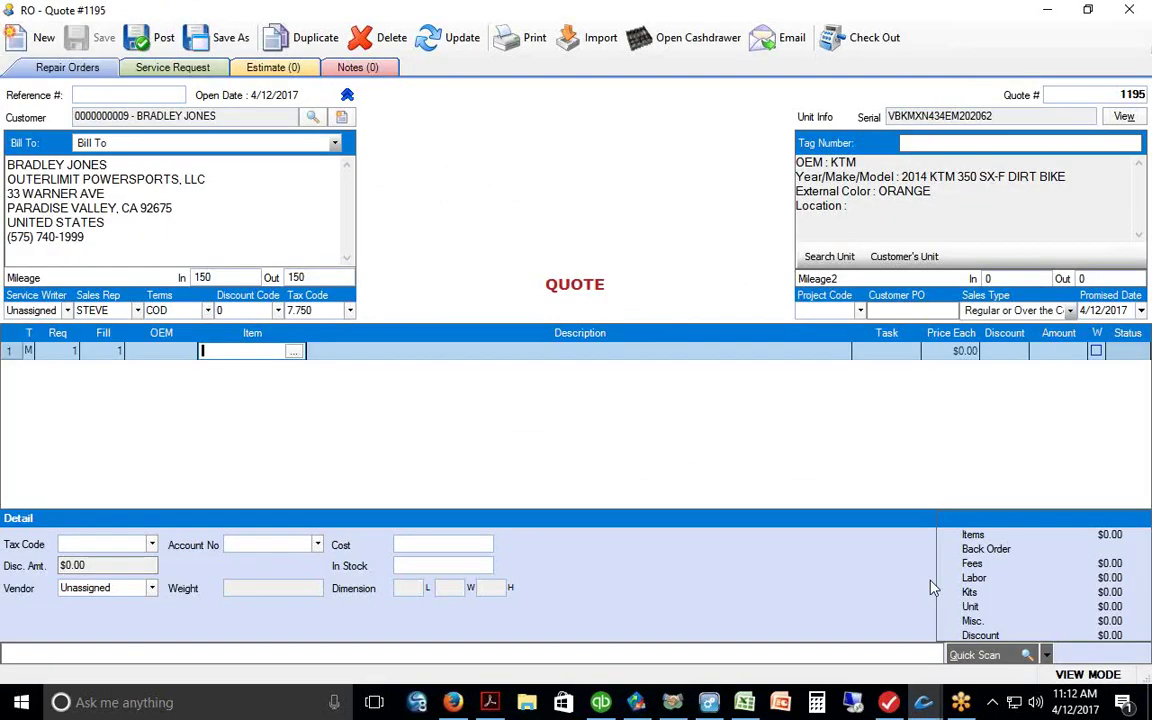
pyautogui.click(592, 48)
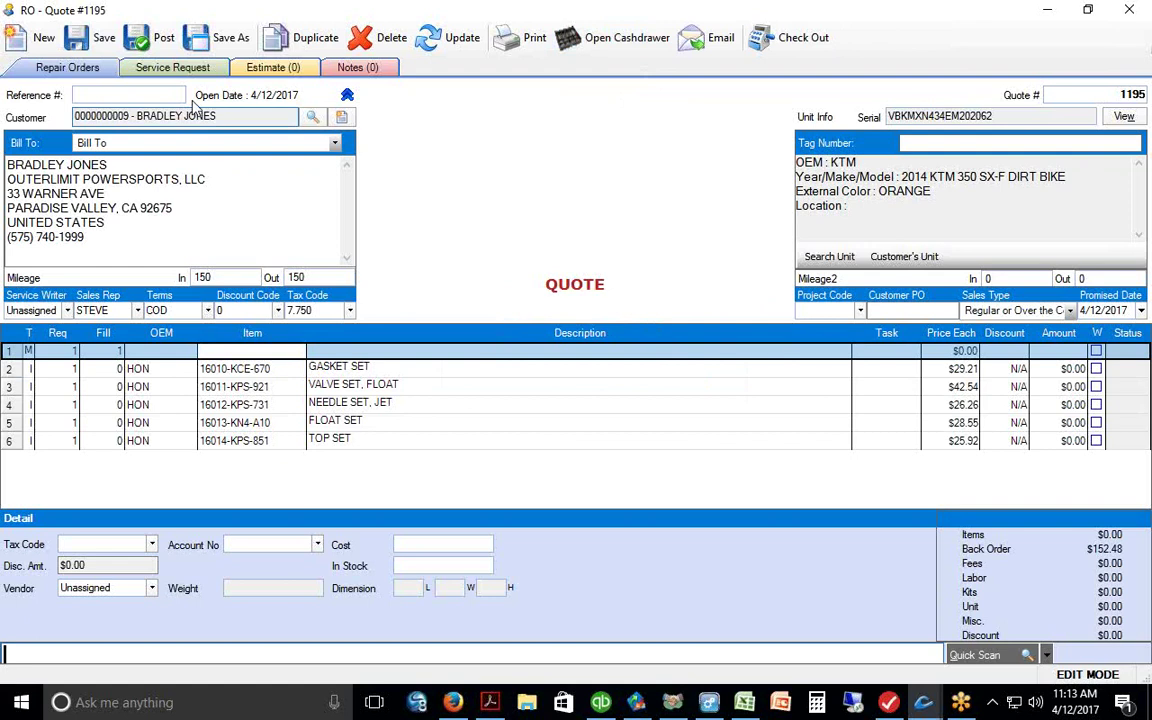
pyautogui.hotkey('ctrl', 's')
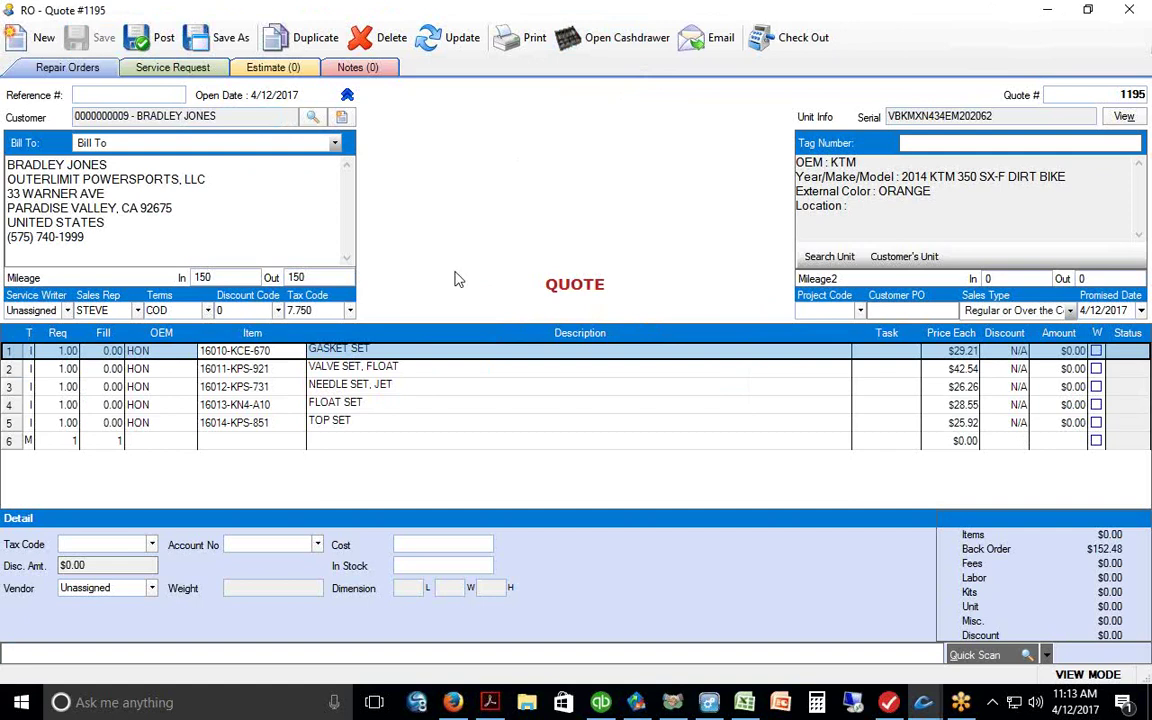
# - Add the LABOR item for general labor at the standard shop rate to the quote's empty line and save the quote
pyautogui.click(213, 441)
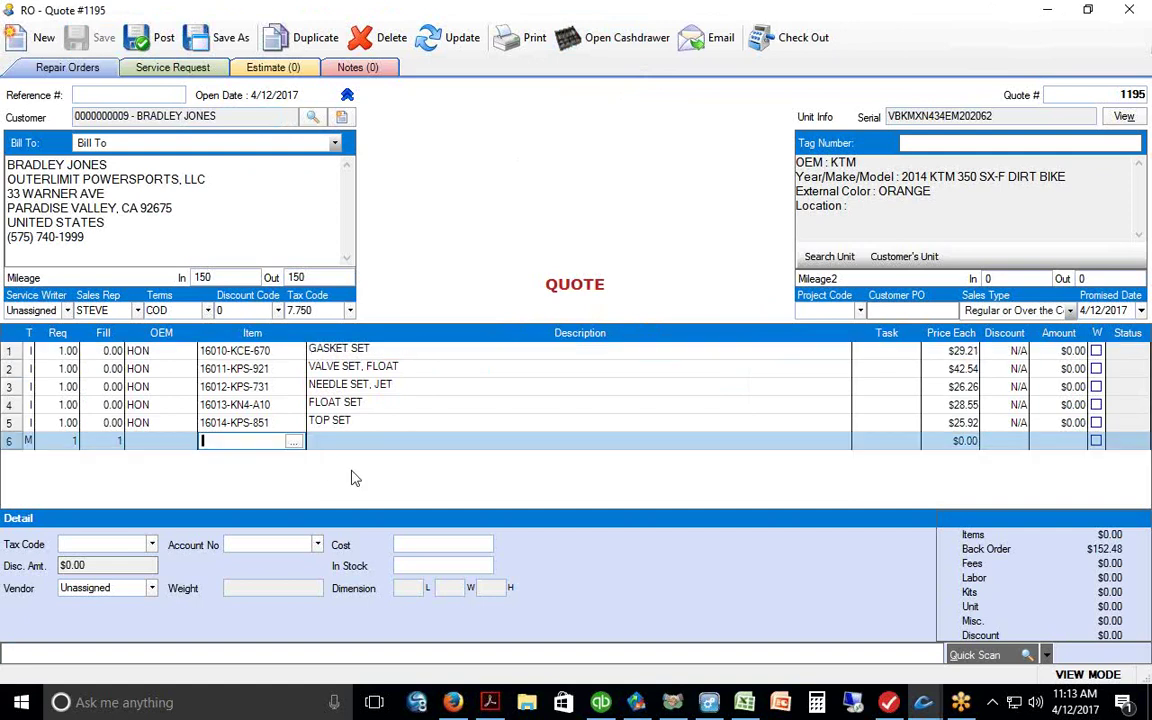
pyautogui.click(294, 441)
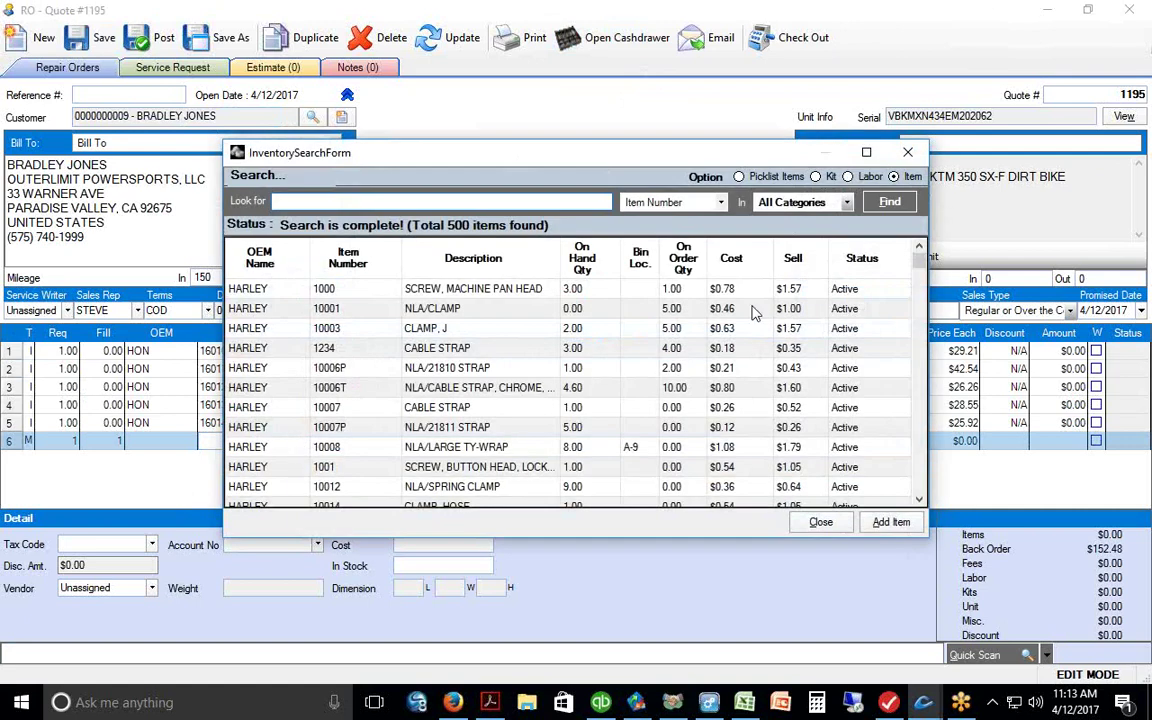
pyautogui.click(847, 176)
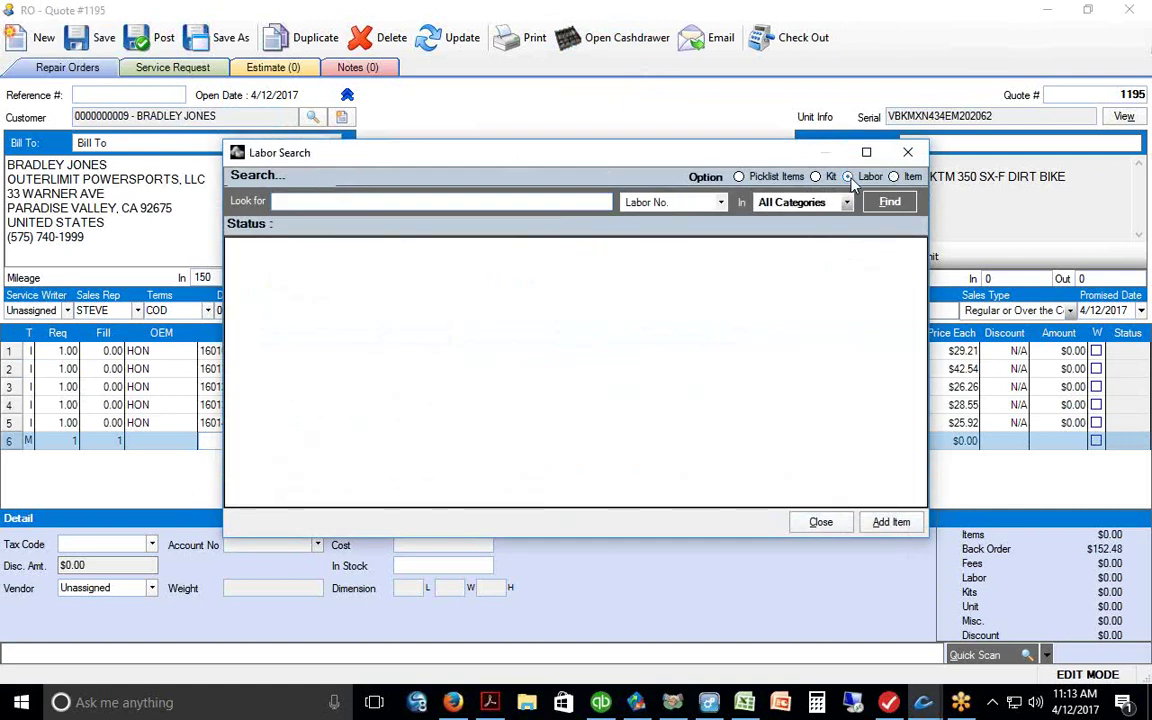
pyautogui.moveTo(603, 163); pyautogui.dragTo(603, 153)
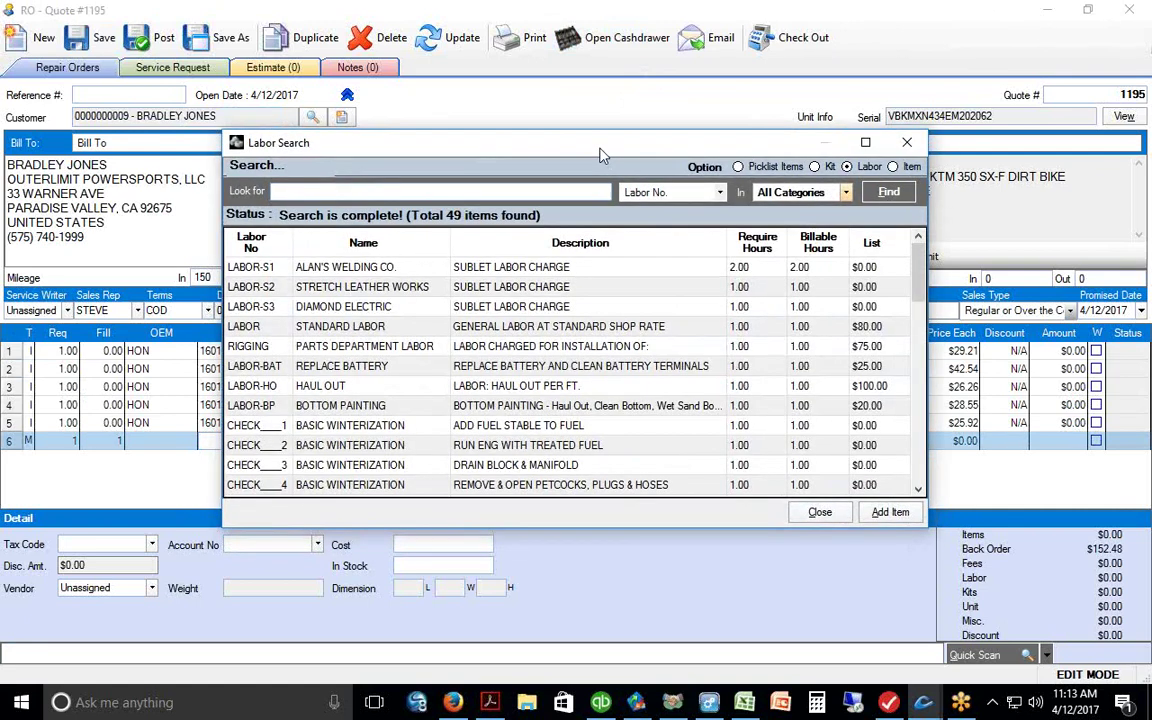
pyautogui.click(330, 326)
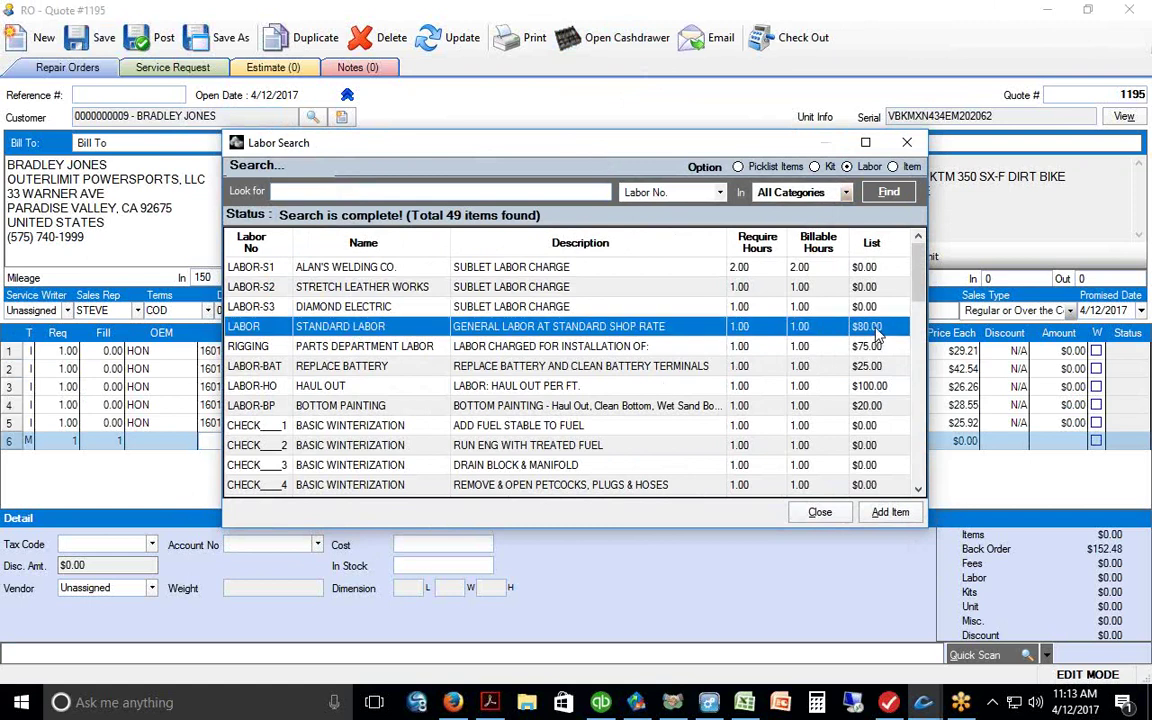
pyautogui.click(889, 512)
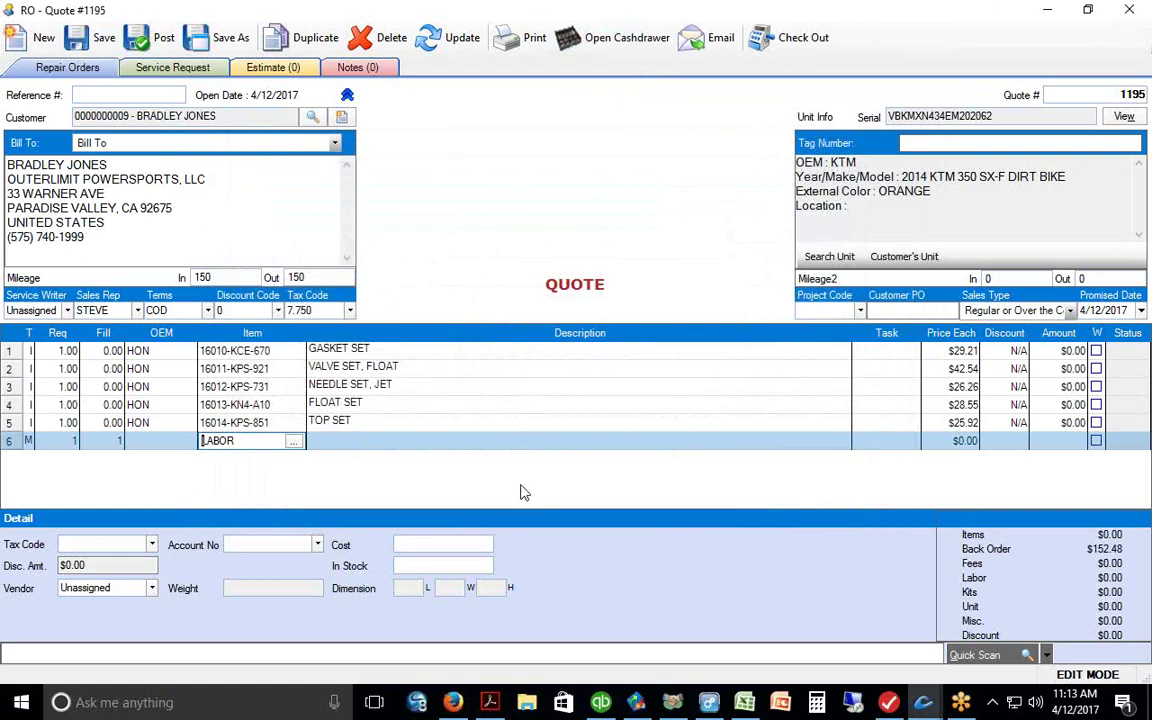
pyautogui.click(96, 37)
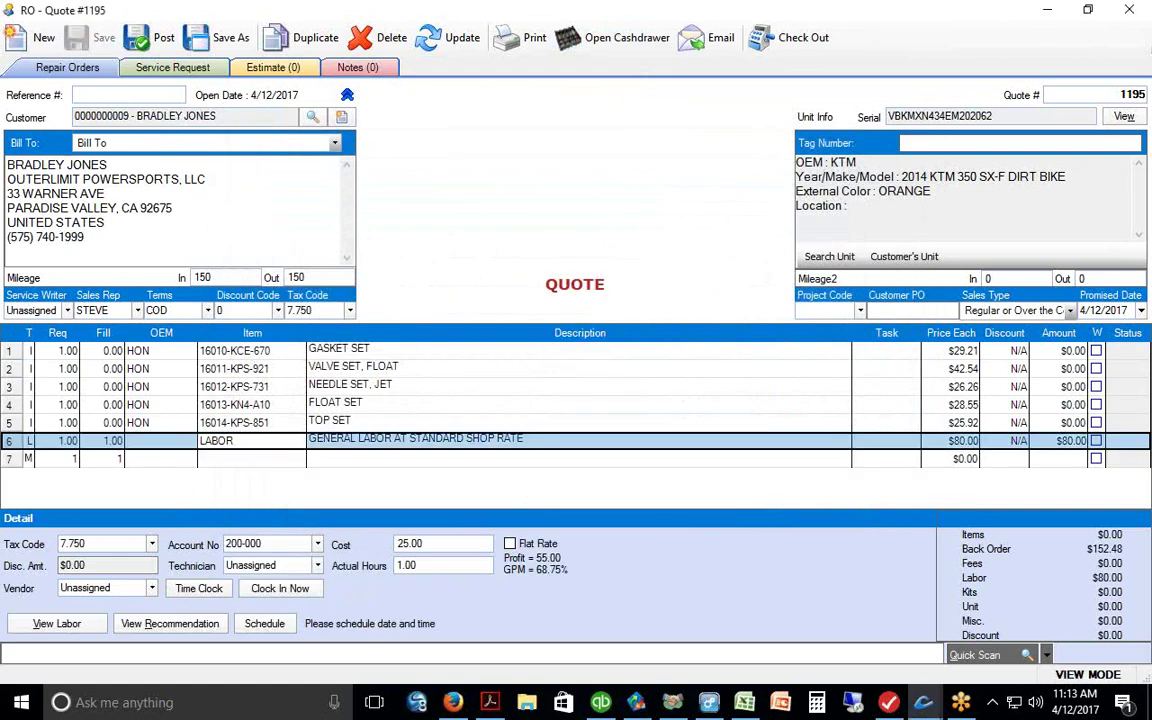
# - Switch to the Service Manager Pro home page in Firefox and close the HONEYWELL 1902 IMAGES search page
pyautogui.click(923, 702)
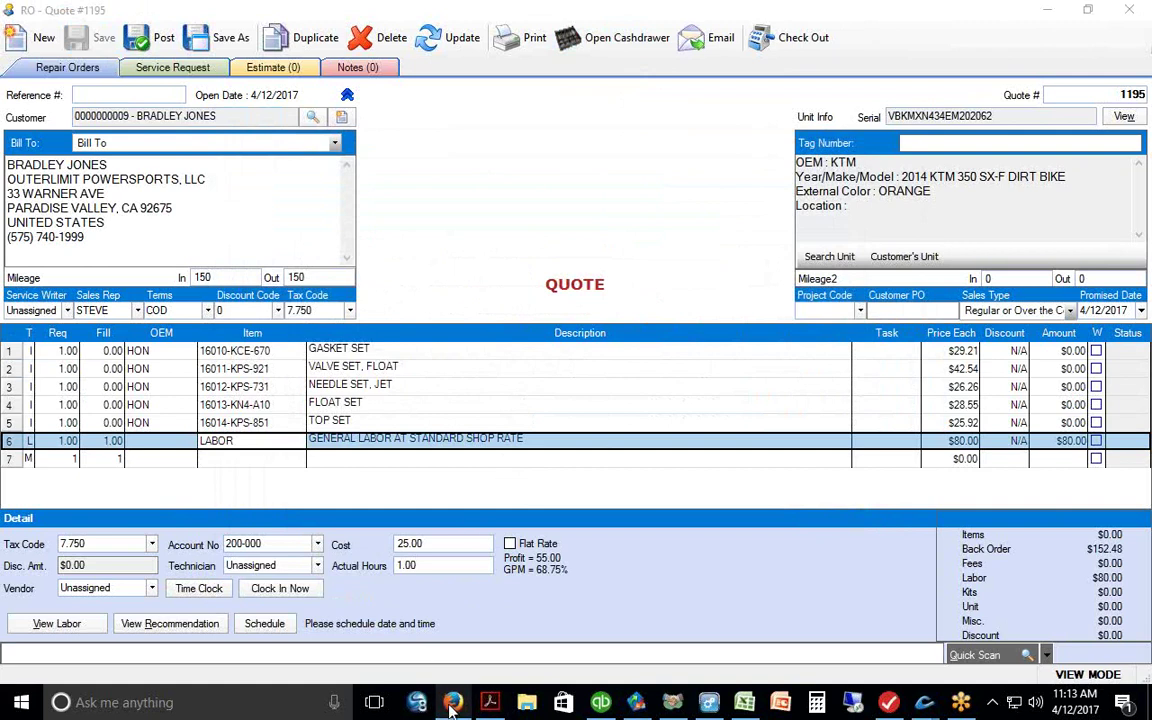
pyautogui.moveTo(453, 703)
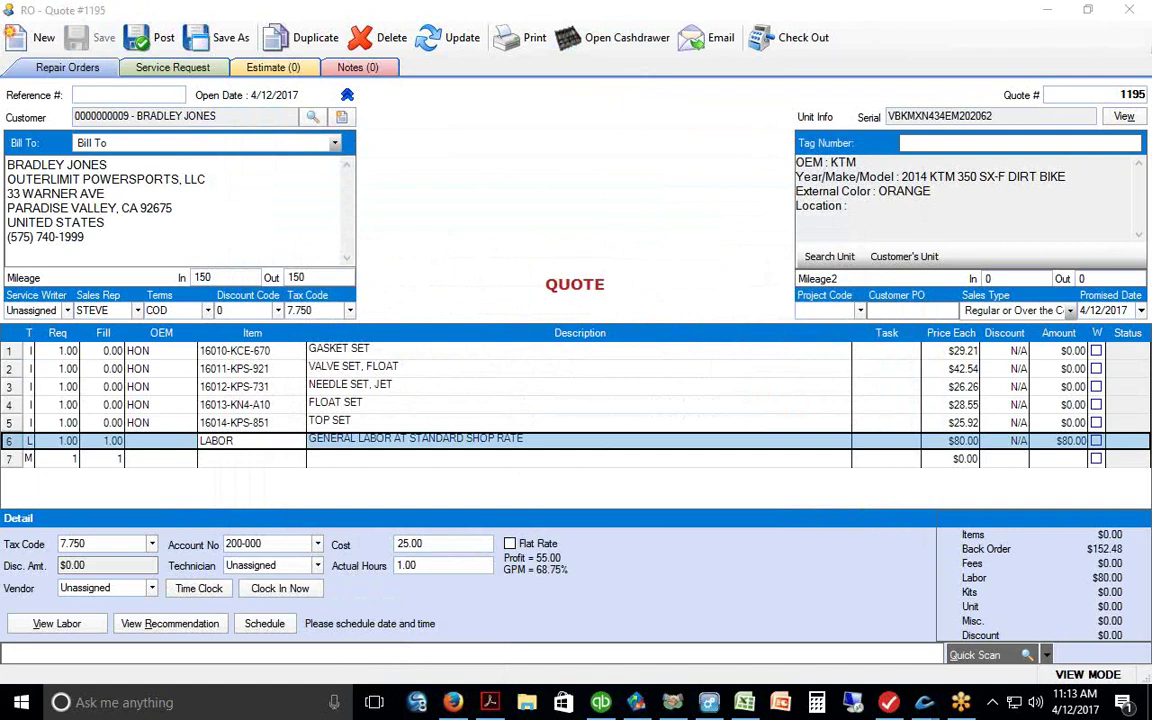
pyautogui.hotkey('alt', 'Tab')
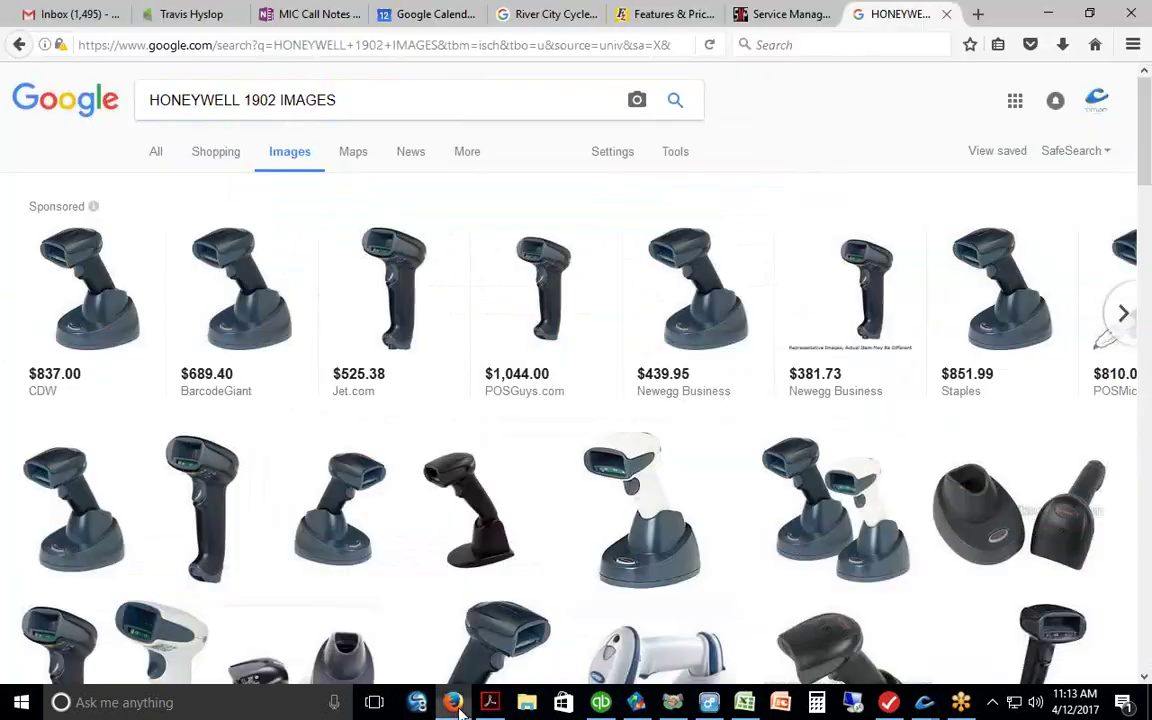
pyautogui.click(763, 18)
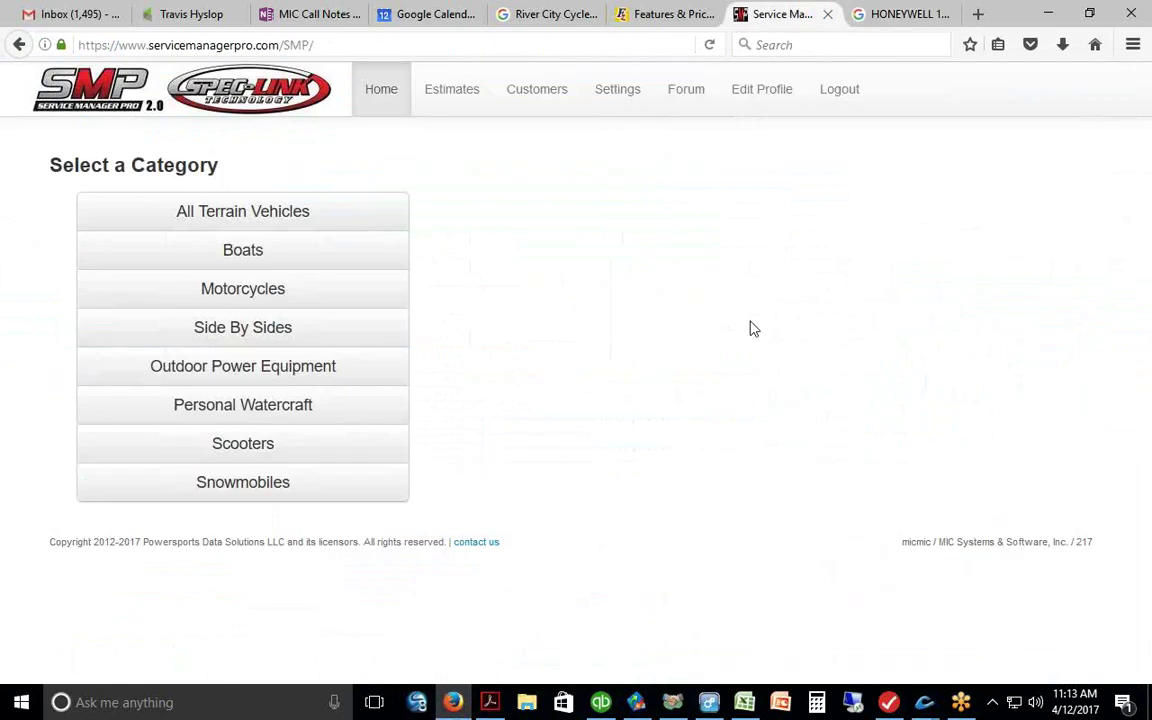
pyautogui.click(860, 16)
pyautogui.click(946, 14)
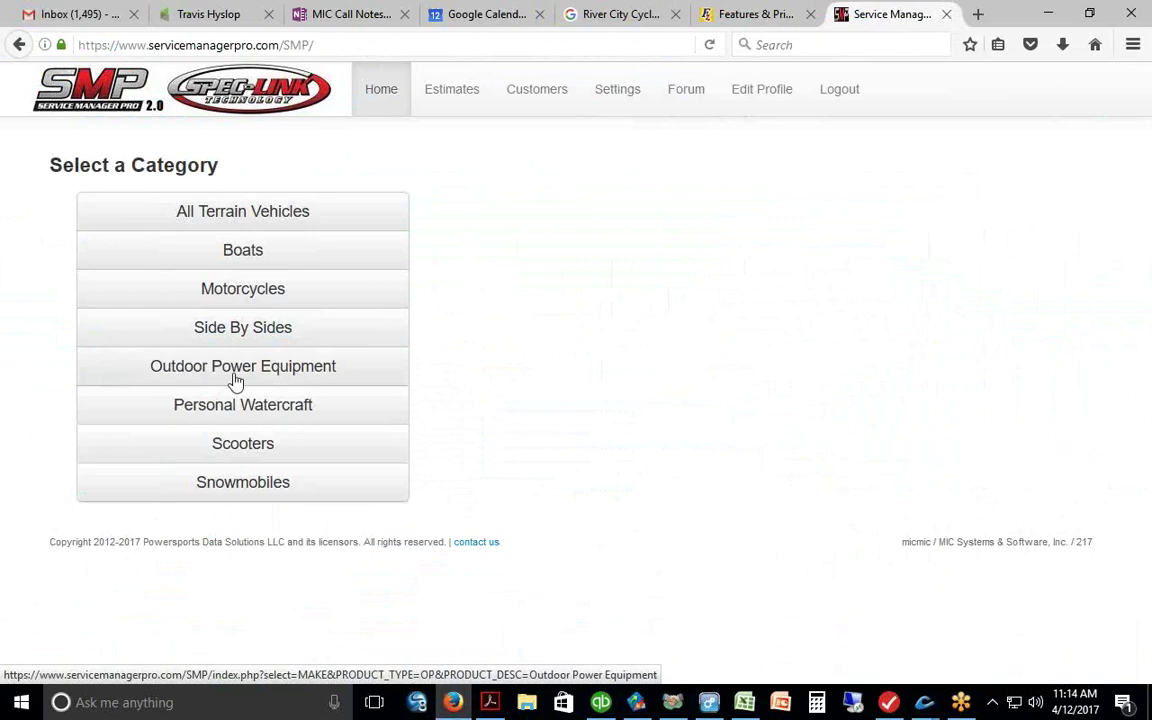
# - Select the 2009 KTM 300 XC under Motorcycles and look up its diagnostic trouble codes
pyautogui.click(238, 297)
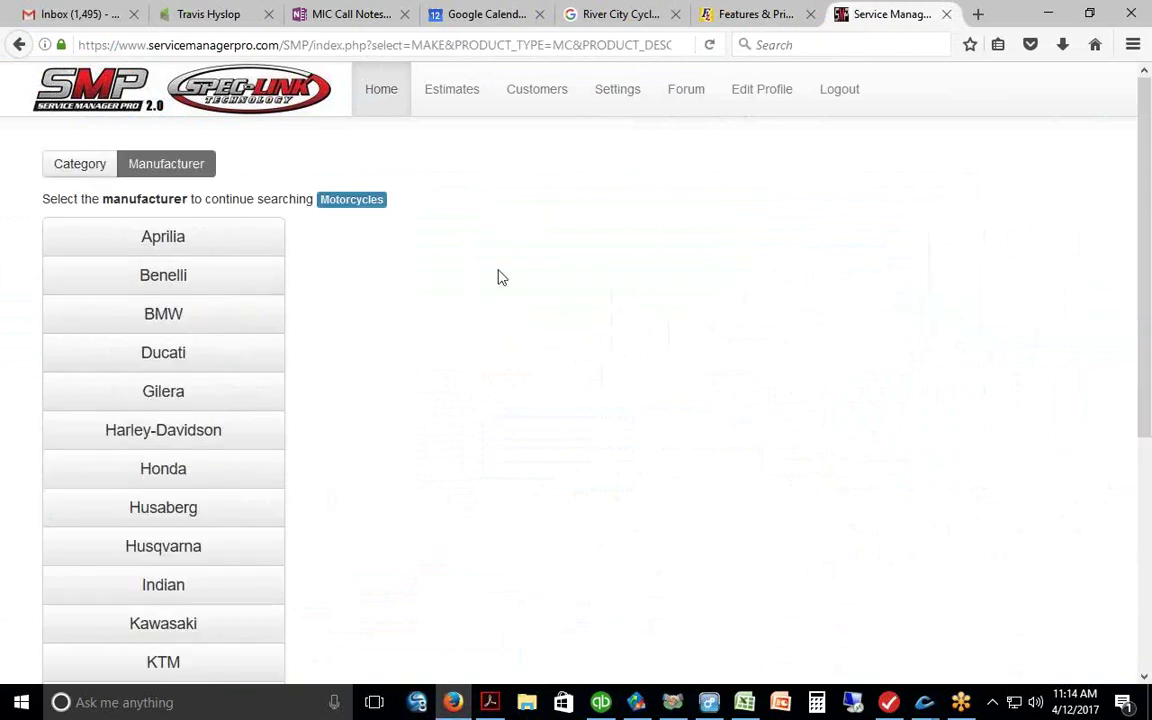
pyautogui.scroll(-2, 503, 277)
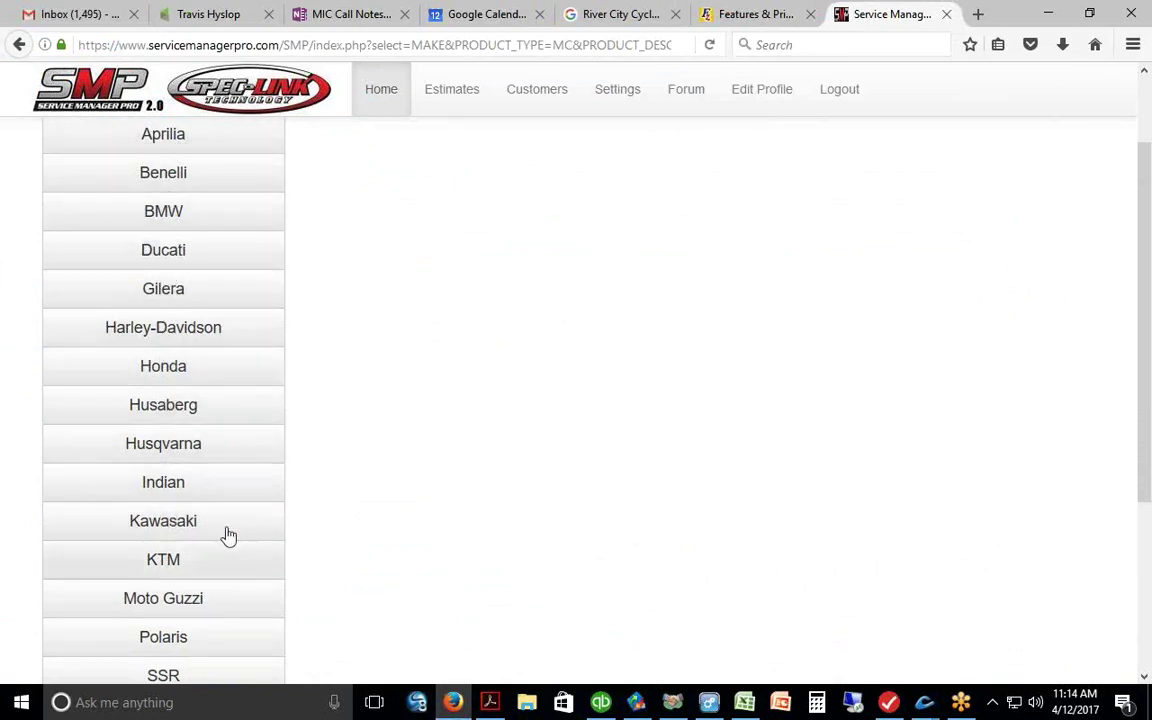
pyautogui.scroll(-2, 499, 310)
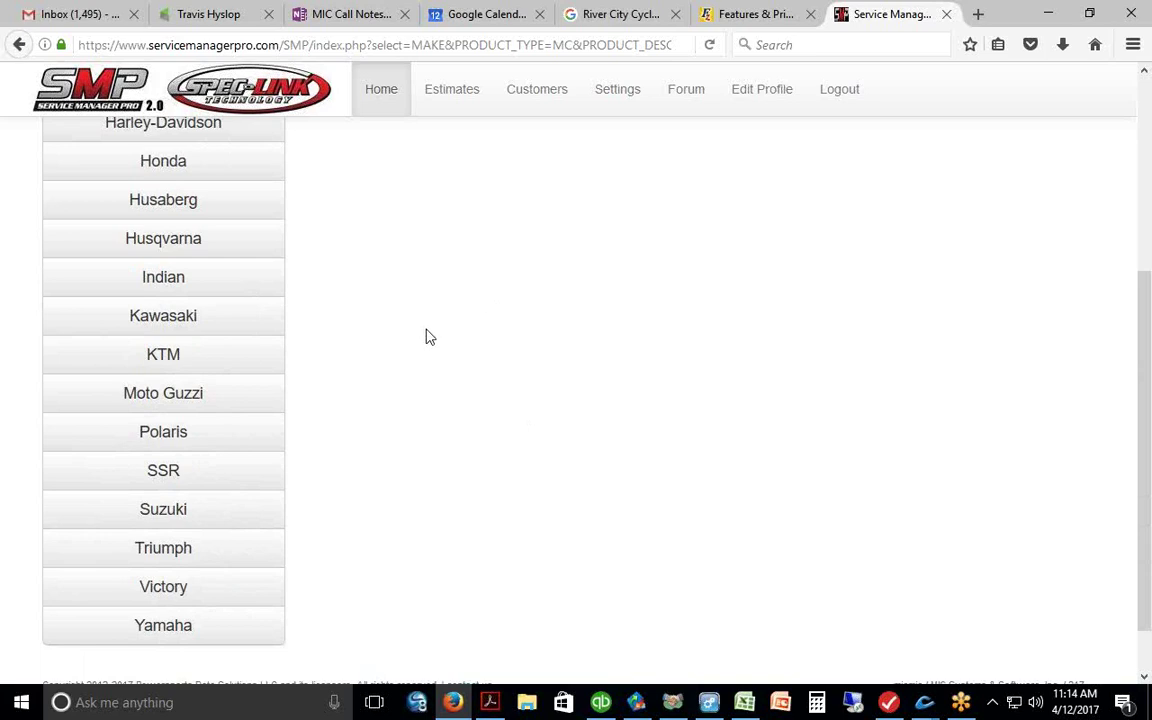
pyautogui.click(148, 358)
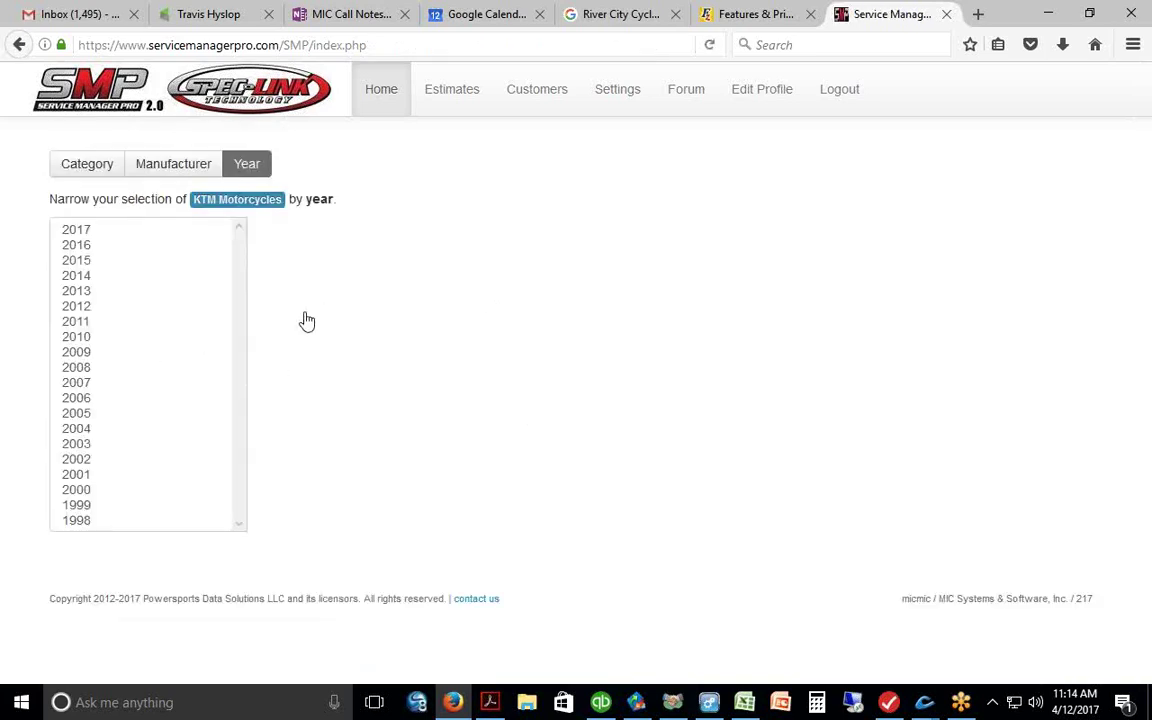
pyautogui.click(78, 353)
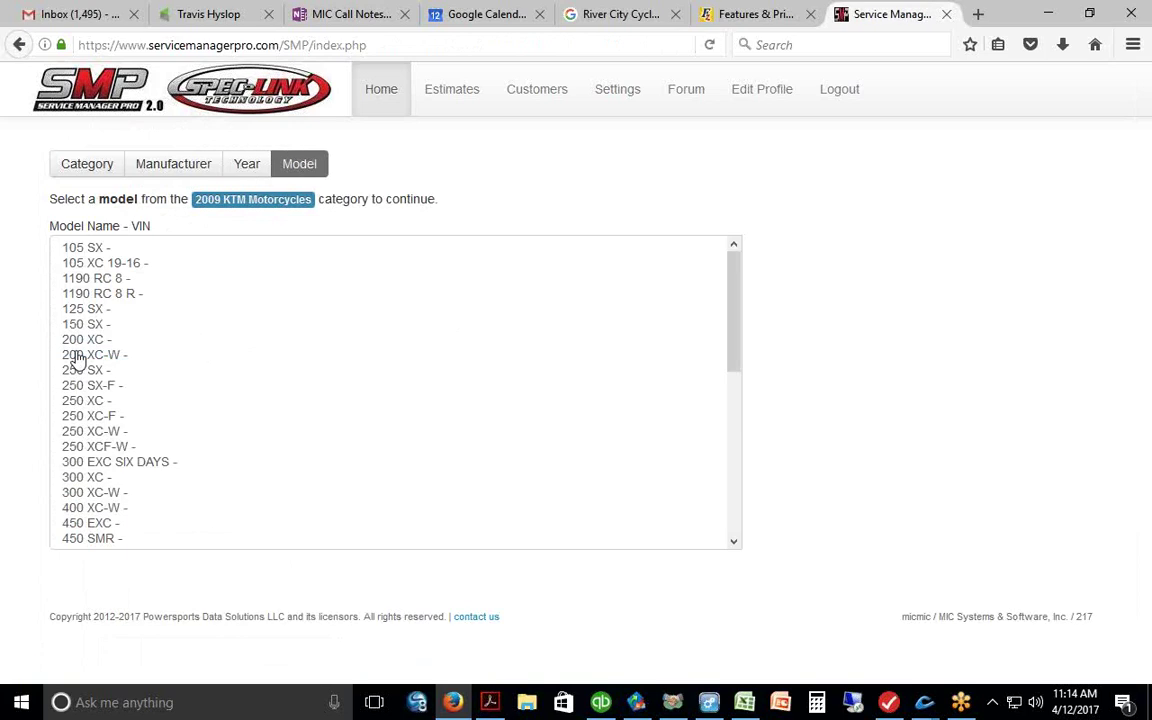
pyautogui.click(84, 479)
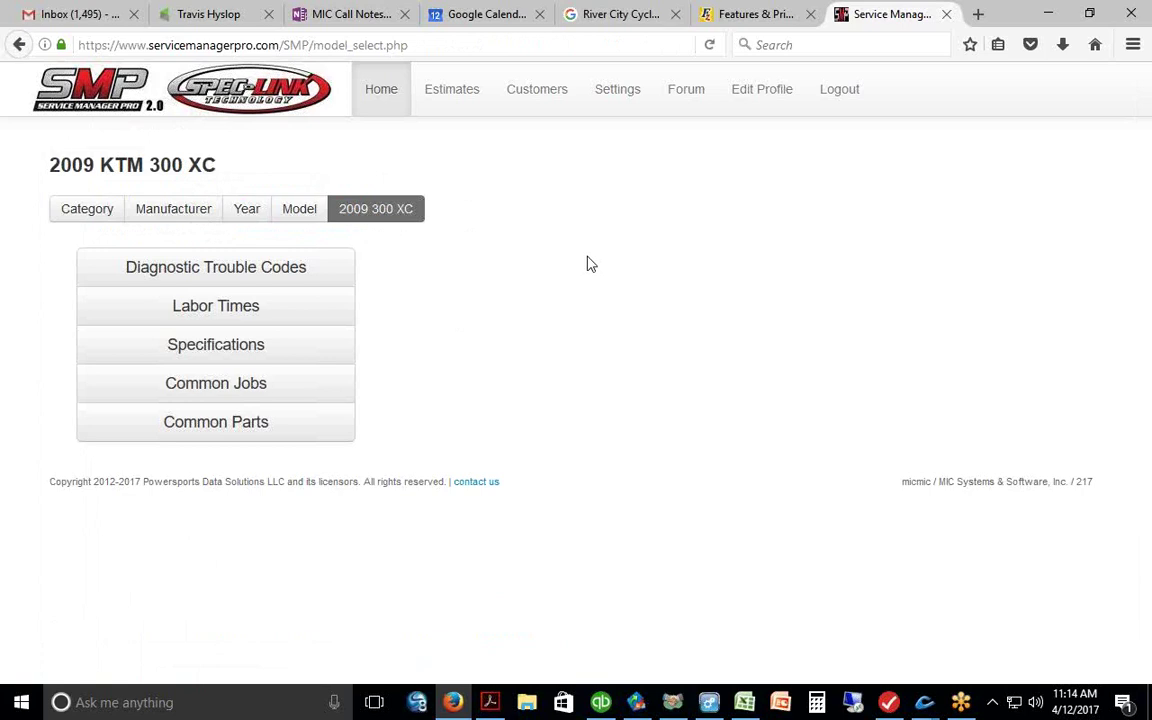
pyautogui.click(245, 267)
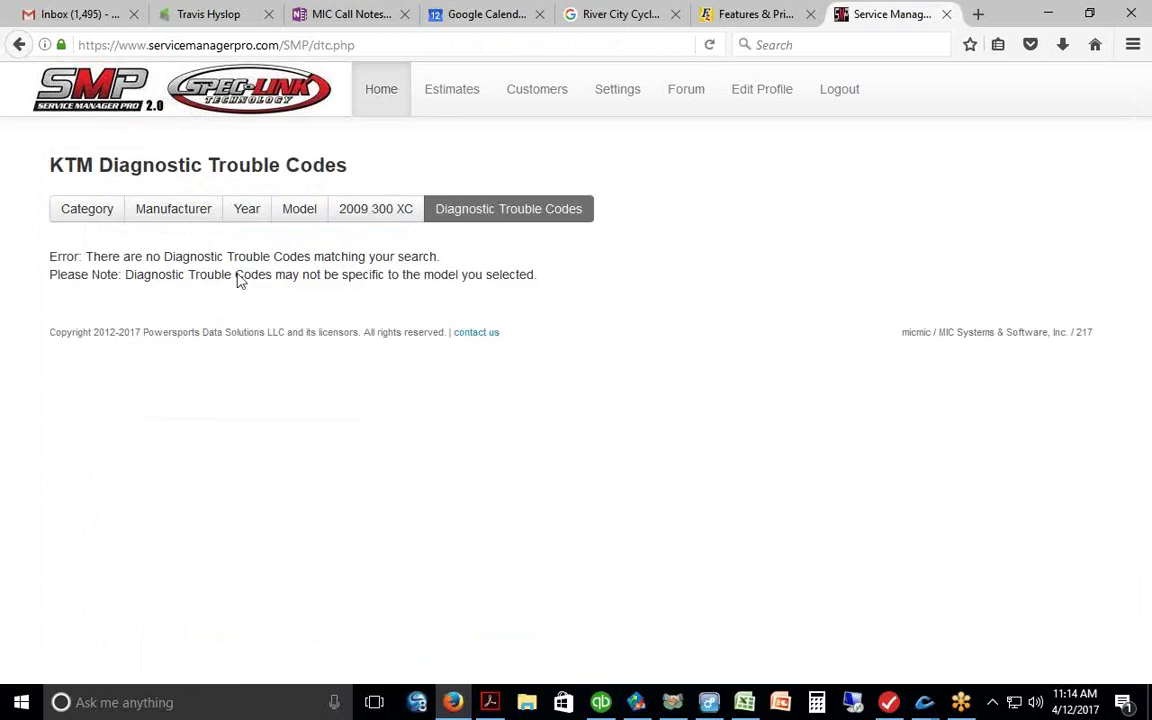
# - Select the 2011 Harley-Davidson FLHR Road King and open its diagnostic trouble codes
pyautogui.click(377, 212)
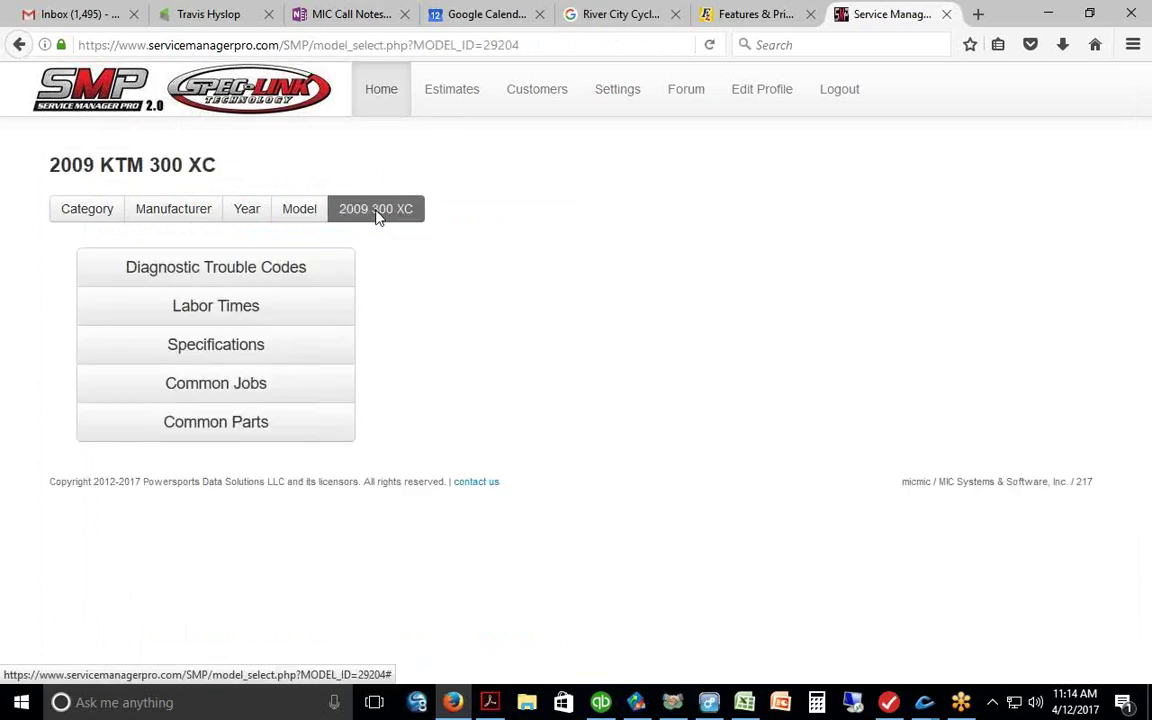
pyautogui.click(165, 212)
pyautogui.scroll(-2, 165, 217)
pyautogui.click(166, 272)
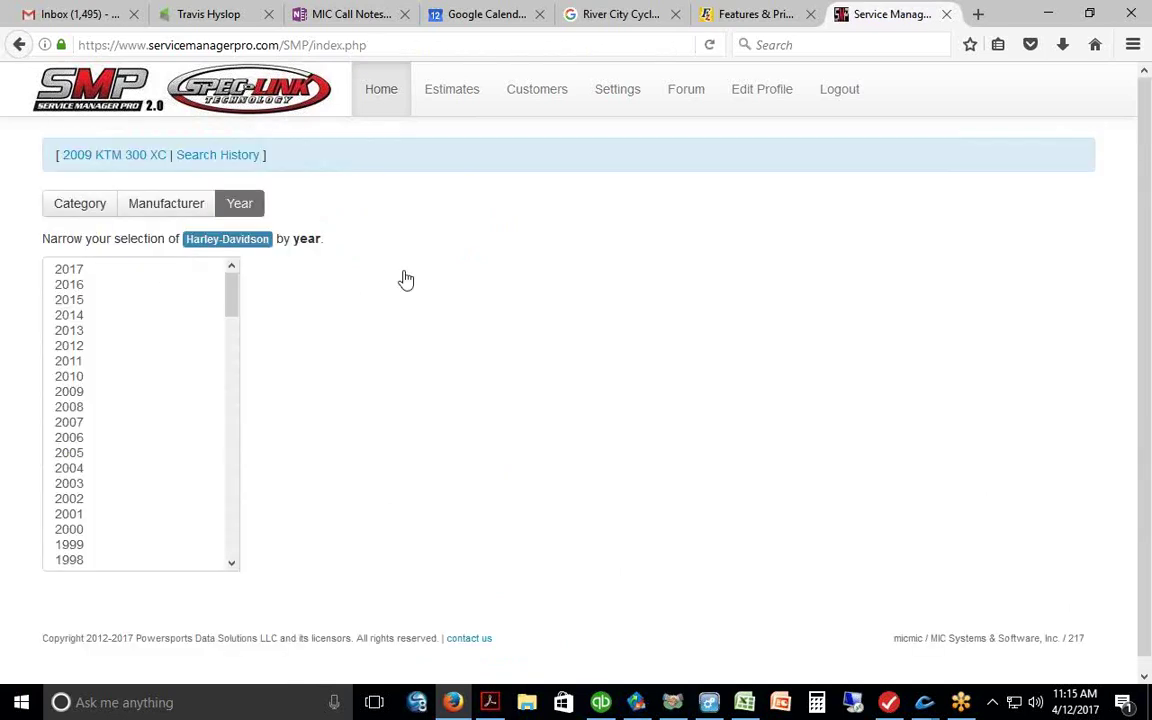
pyautogui.click(75, 362)
pyautogui.click(144, 302)
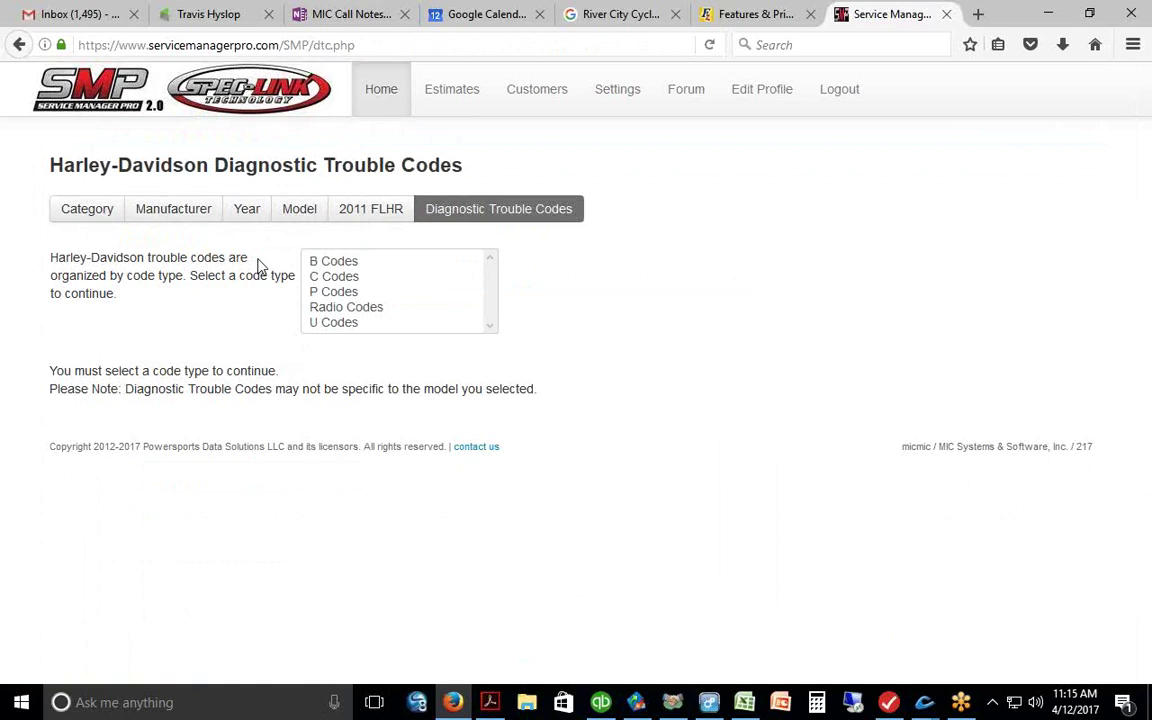
# - List the Harley-Davidson B Codes and C Codes and examine the C Codes' priority order, sensors and probable causes
pyautogui.click(345, 262)
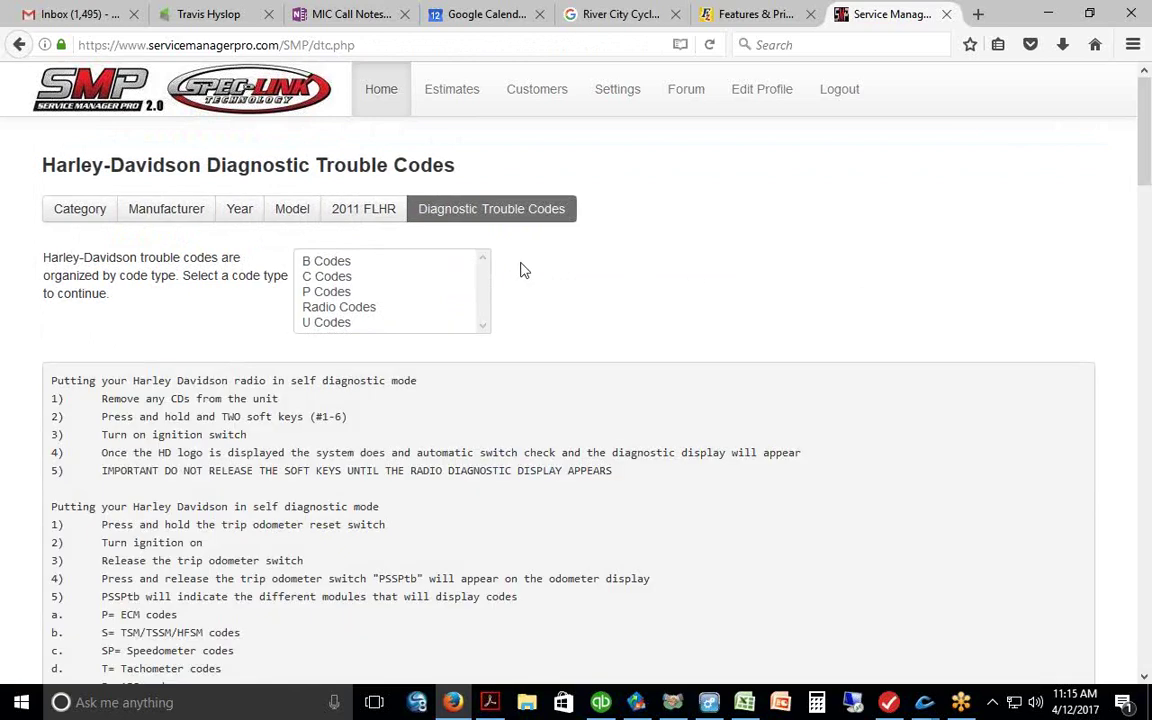
pyautogui.click(363, 264)
pyautogui.click(430, 274)
pyautogui.scroll(-6, 680, 261)
pyautogui.scroll(-1, 757, 258)
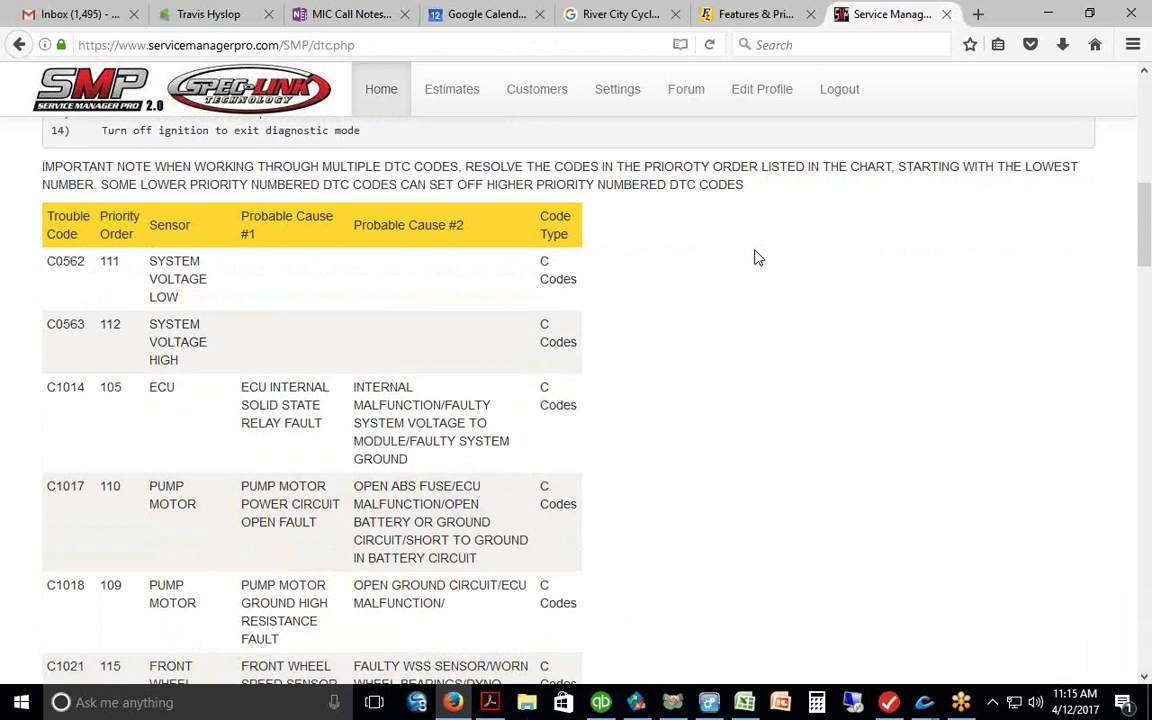
pyautogui.scroll(-11, 757, 258)
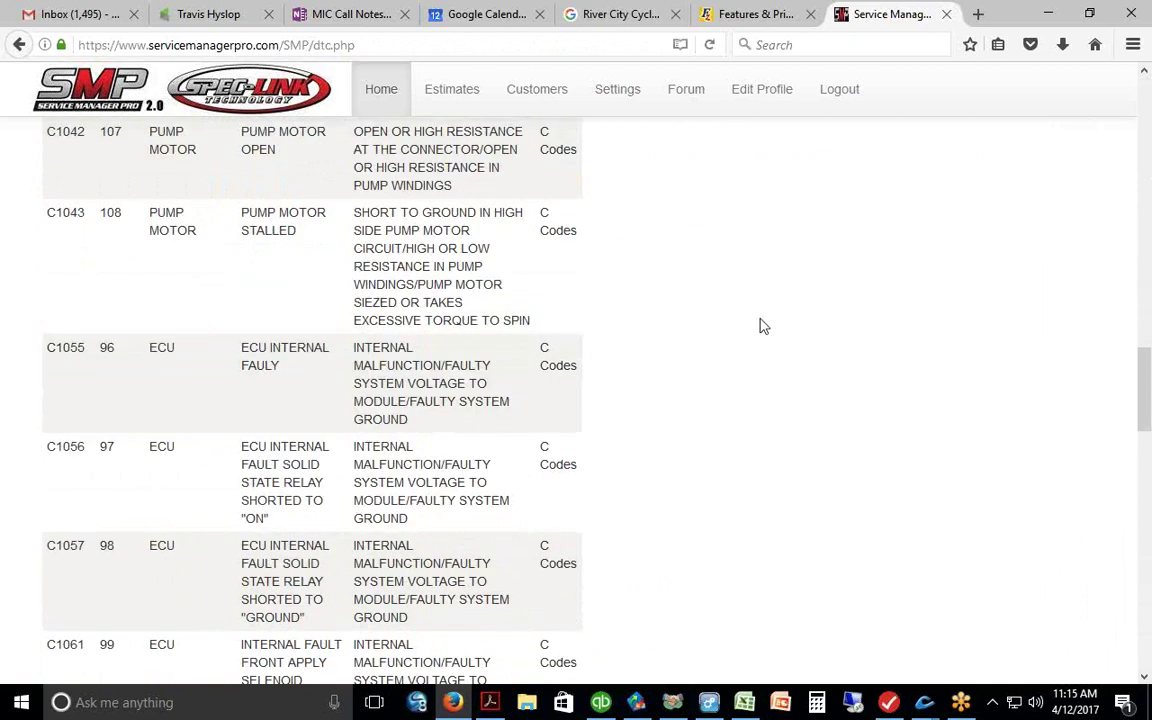
pyautogui.scroll(-2, 761, 326)
pyautogui.scroll(10, 761, 326)
pyautogui.scroll(15, 761, 326)
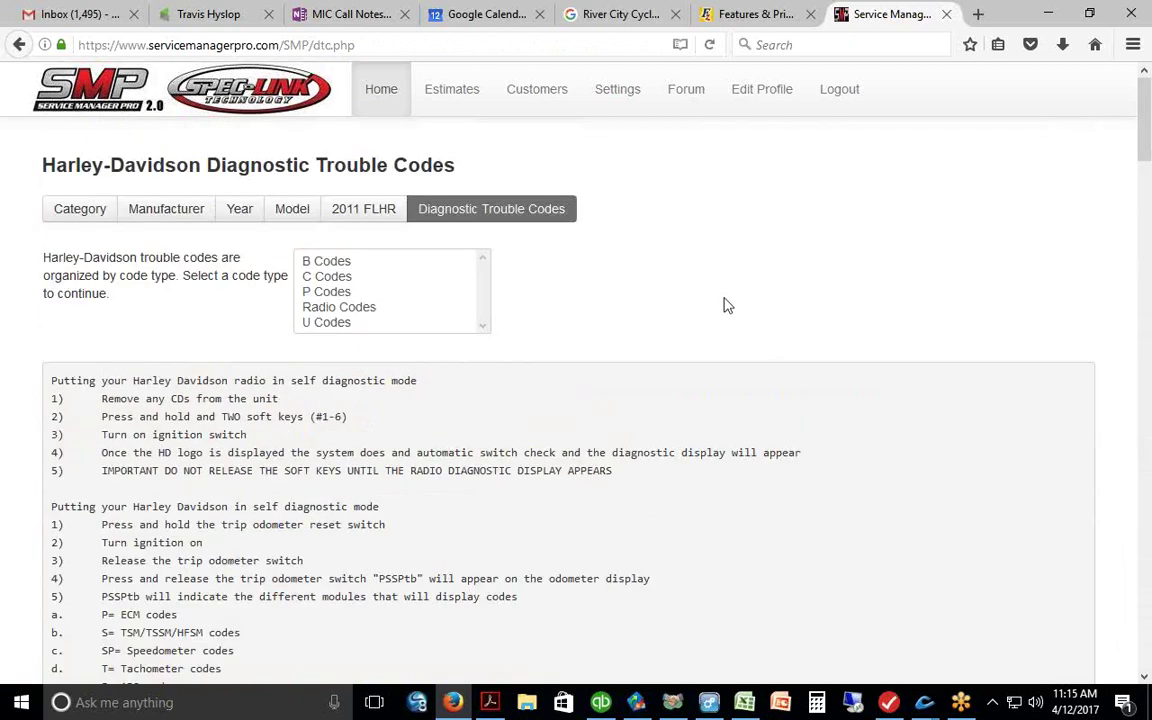
# - Return to the 2011 FLHR model page and review its Specifications, including the engine sections
pyautogui.click(352, 212)
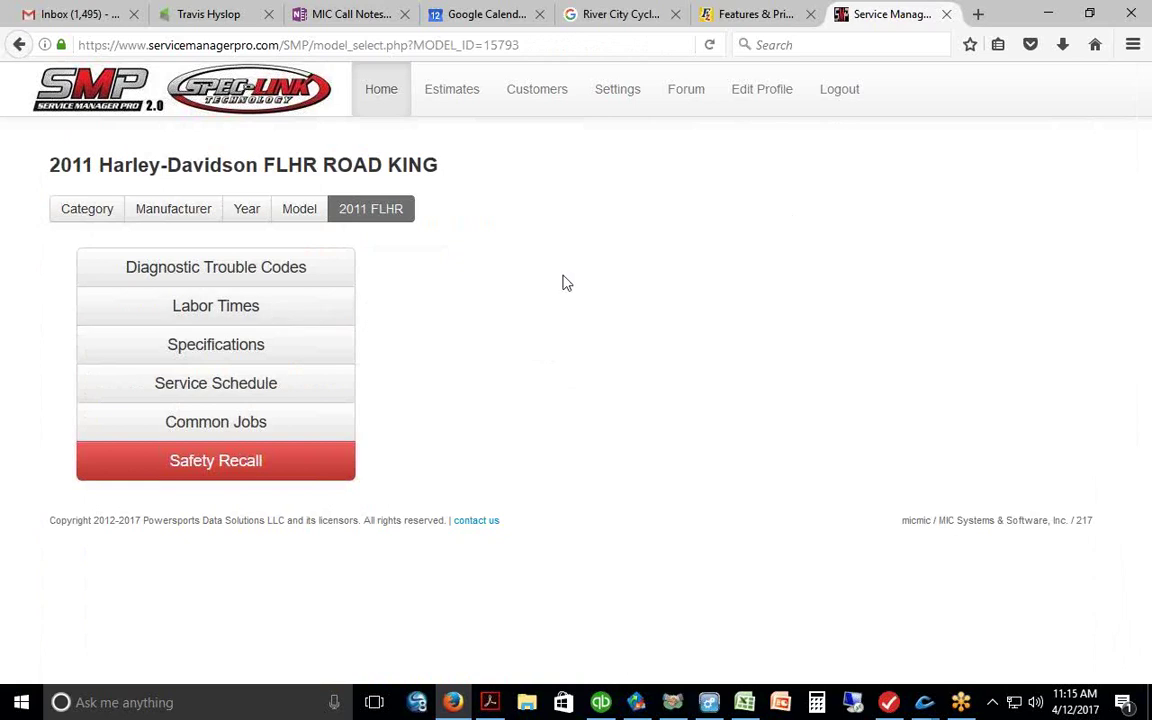
pyautogui.click(208, 347)
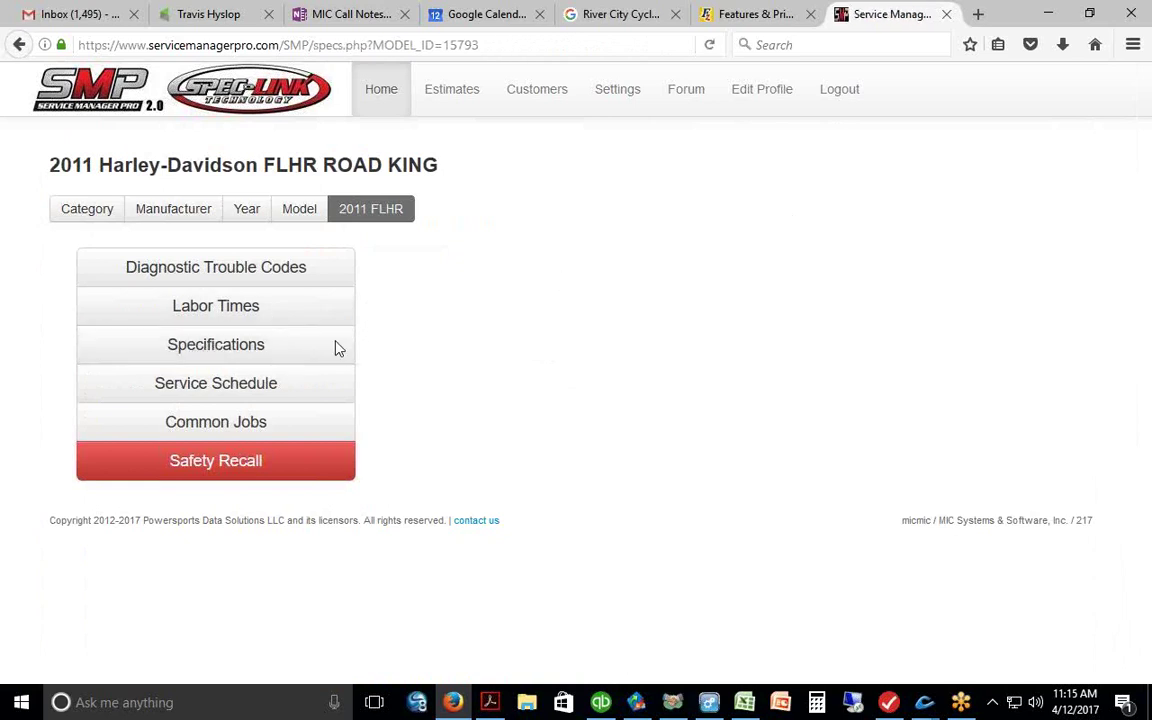
pyautogui.scroll(-3, 787, 319)
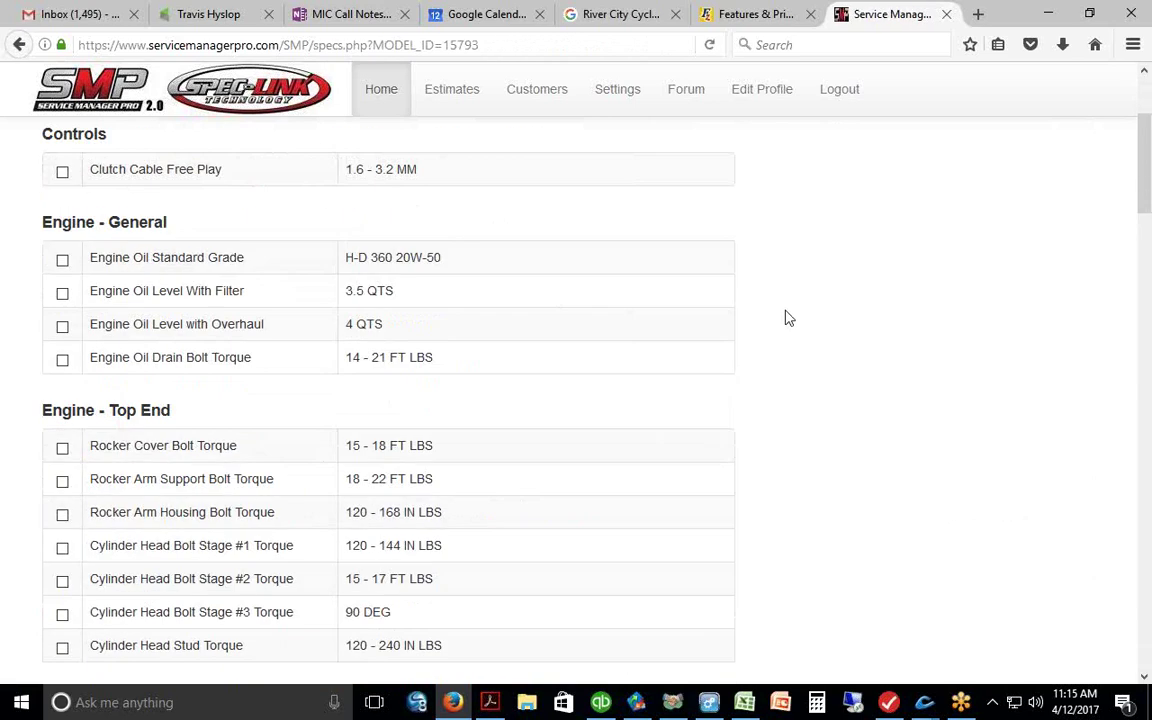
pyautogui.scroll(3, 787, 318)
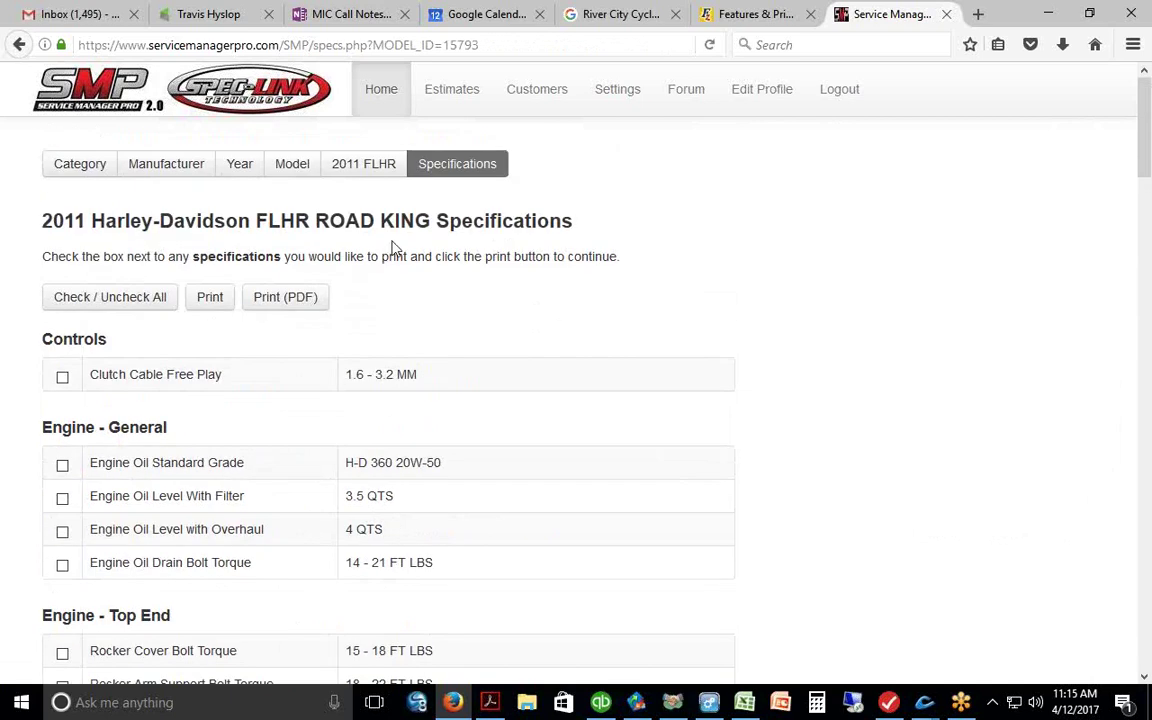
# - Switch the vehicle to the 2009 KTM 300 XC and open its Specifications
pyautogui.click(239, 165)
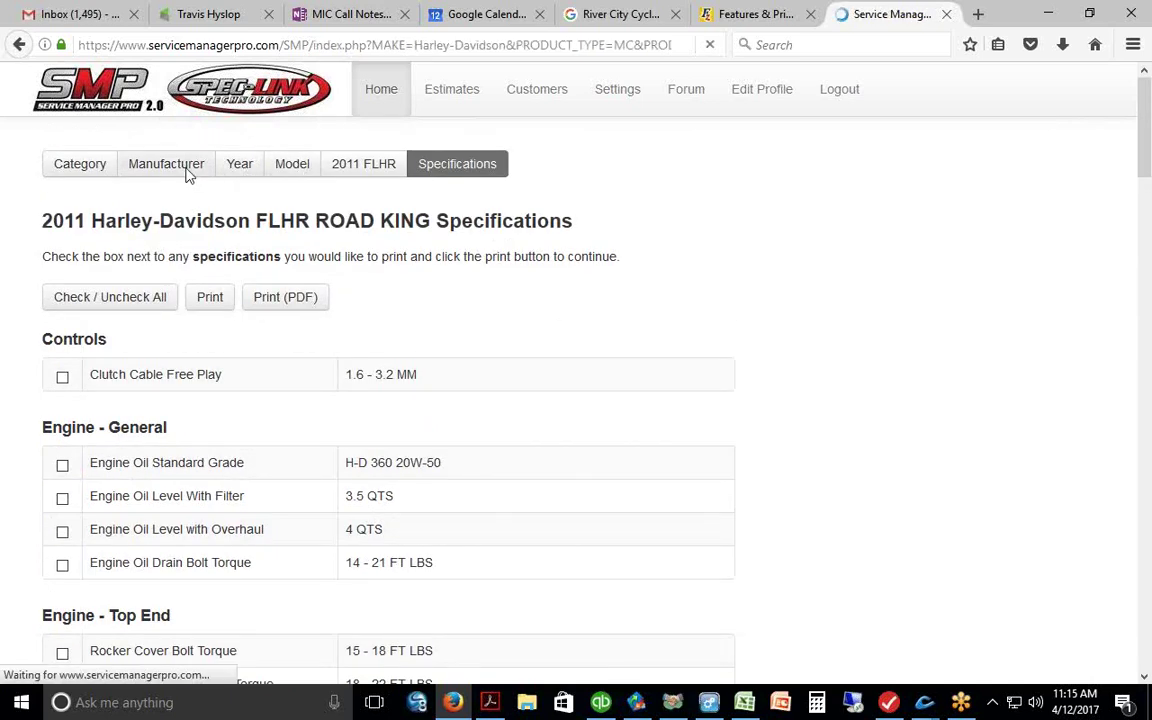
pyautogui.click(145, 204)
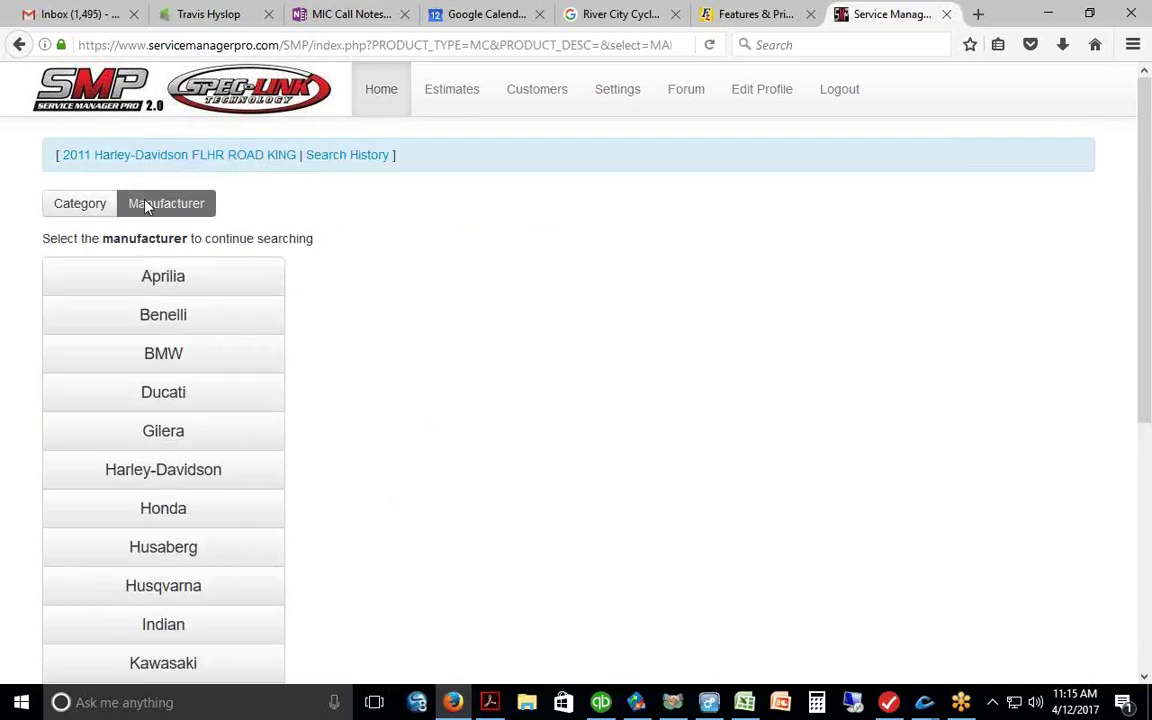
pyautogui.scroll(-3, 411, 300)
pyautogui.click(155, 300)
pyautogui.click(72, 391)
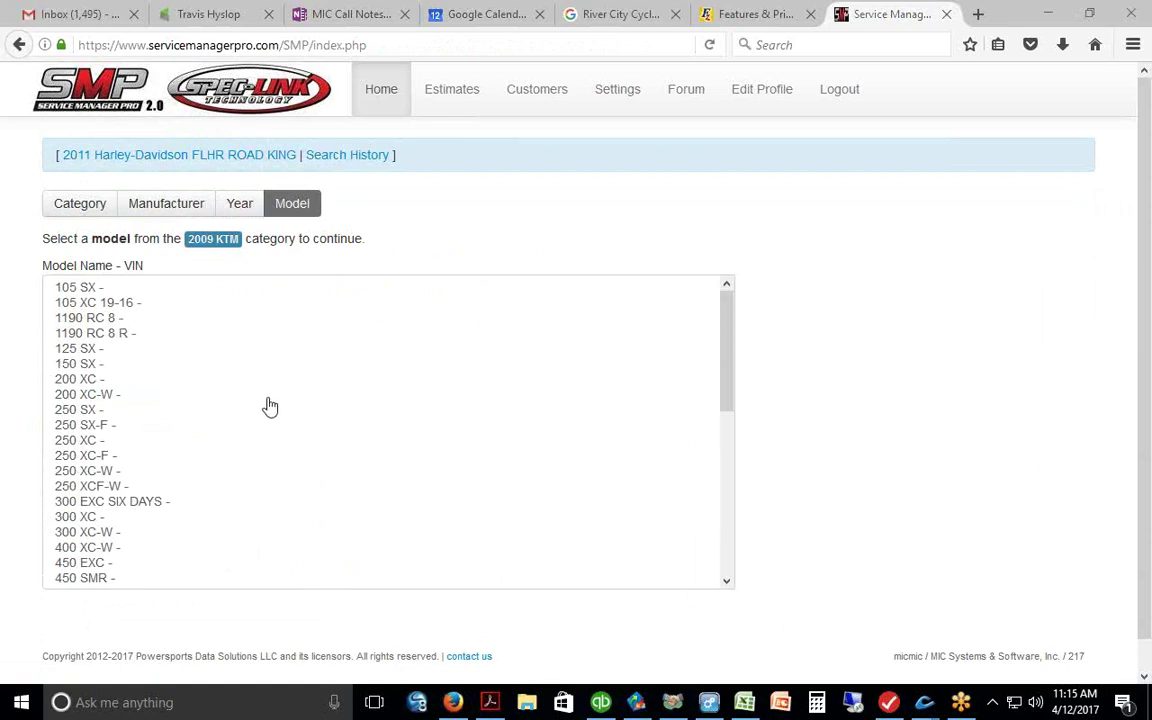
pyautogui.click(92, 516)
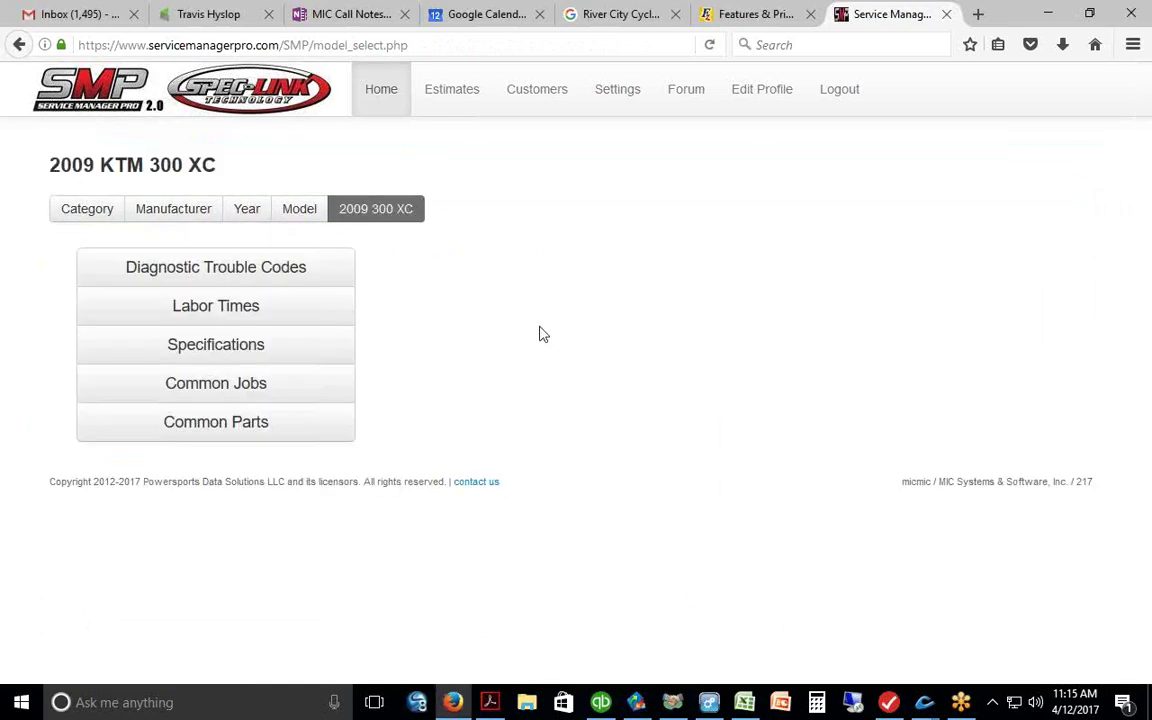
pyautogui.click(206, 352)
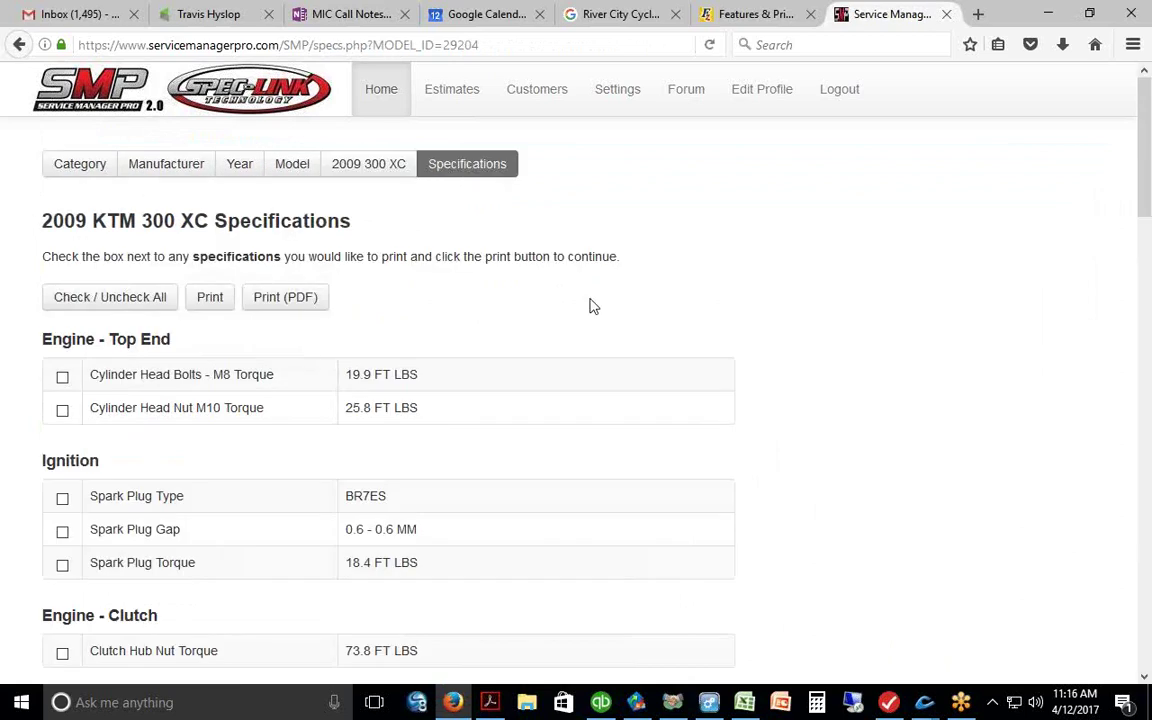
# - Examine the 2009 KTM 300 XC specifications from Engine - Top End through Transmission
pyautogui.scroll(-3, 590, 306)
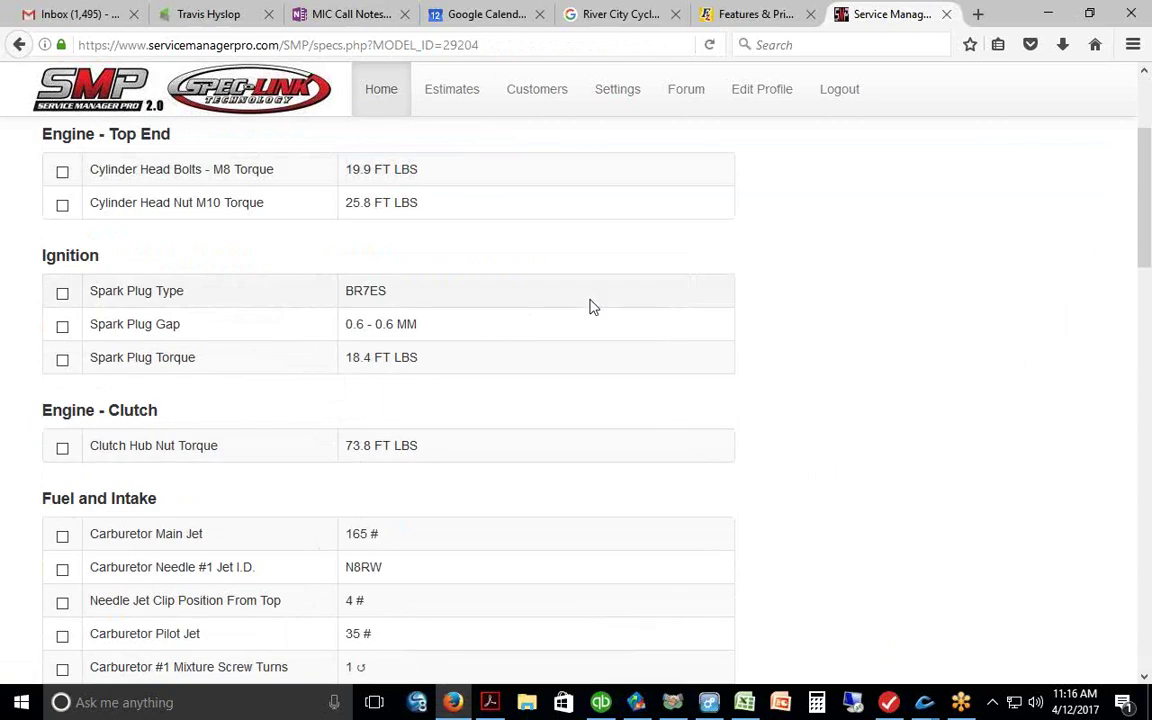
pyautogui.scroll(-2, 590, 306)
pyautogui.scroll(-3, 590, 306)
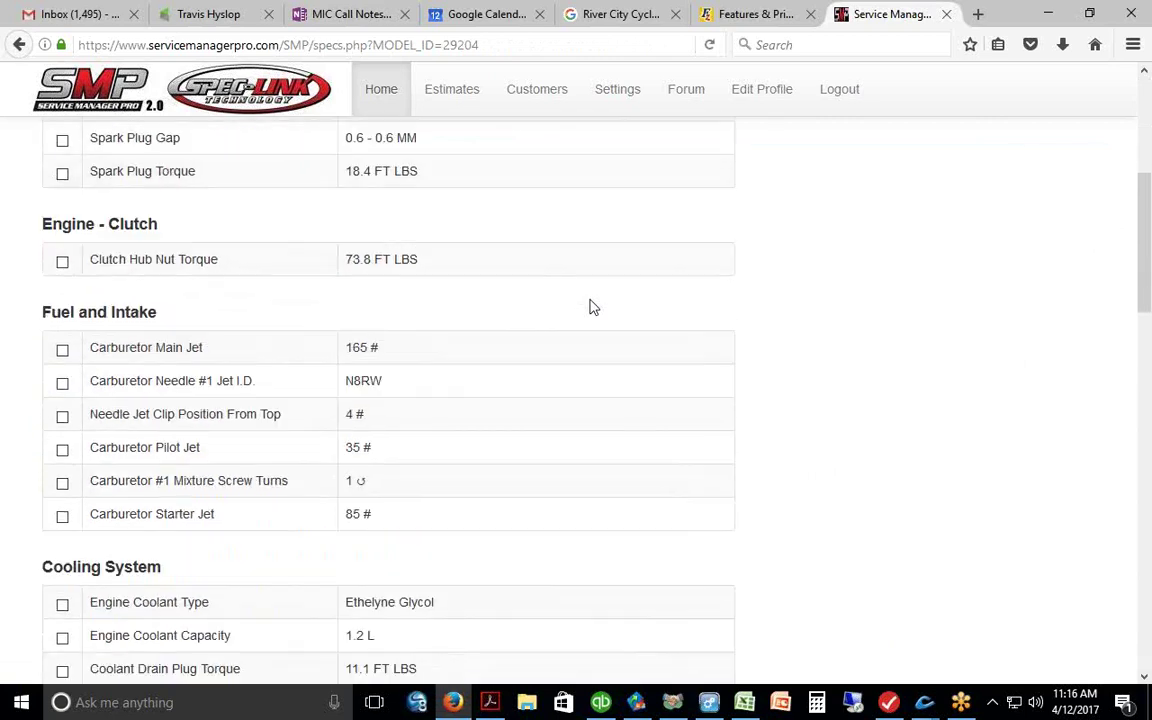
pyautogui.scroll(-3, 590, 306)
pyautogui.scroll(-4, 590, 306)
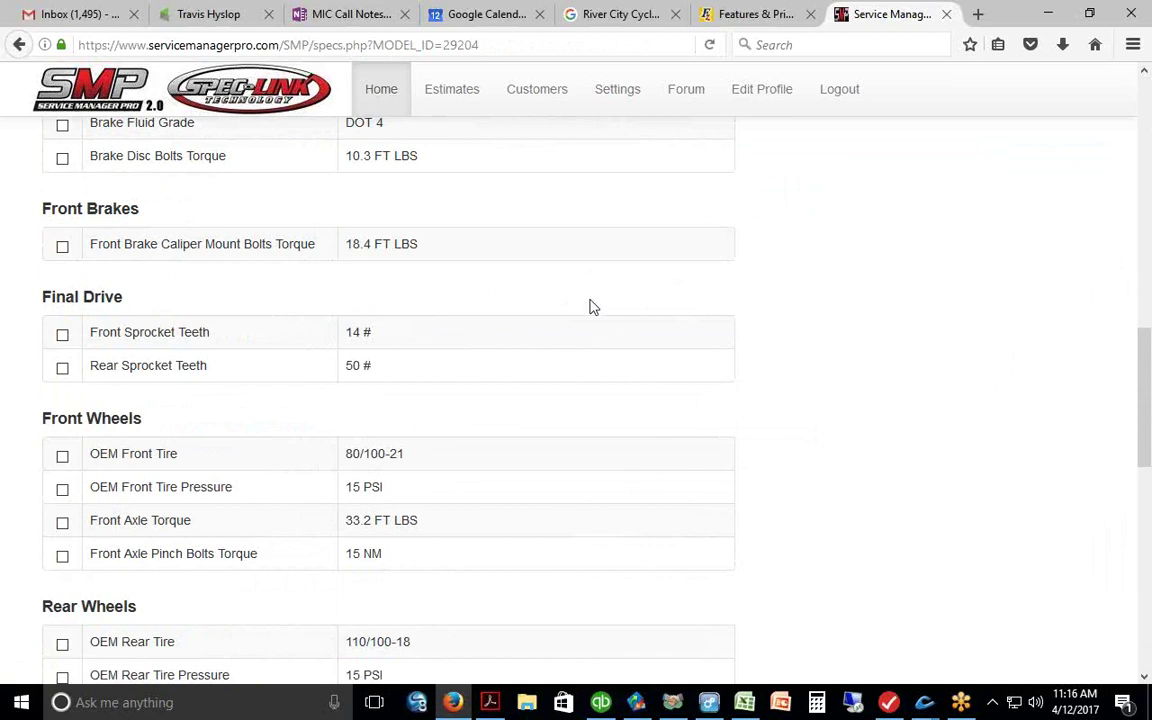
pyautogui.scroll(-3, 590, 306)
pyautogui.scroll(-4, 590, 306)
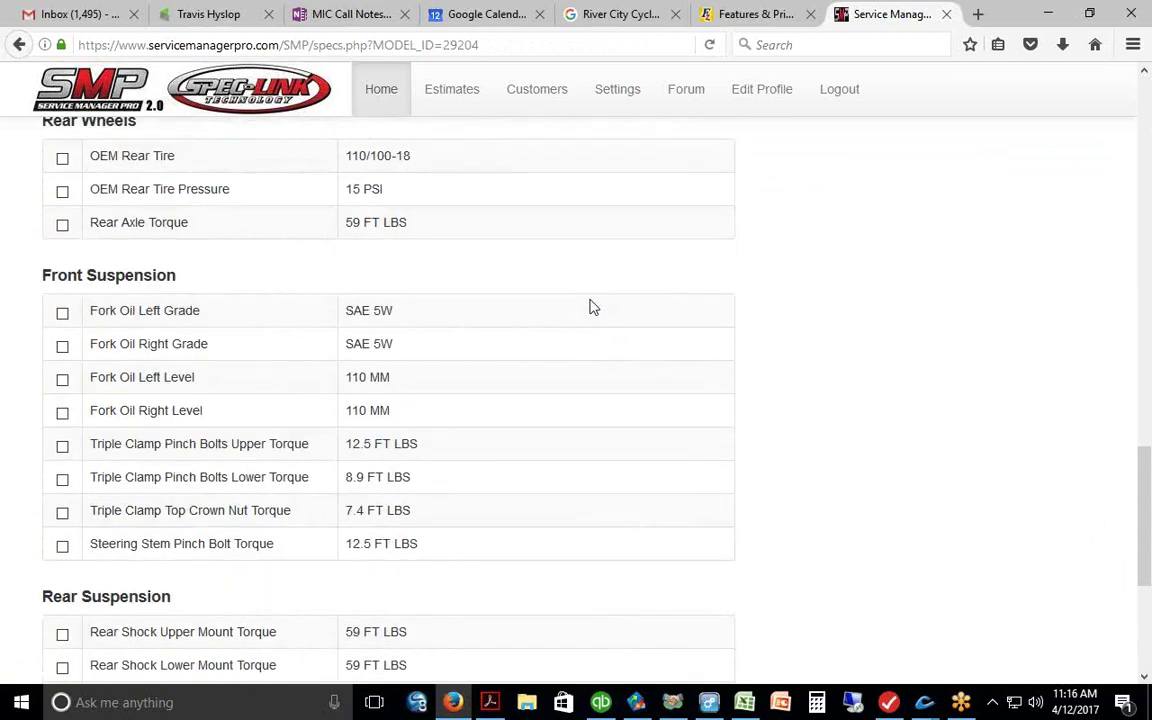
pyautogui.scroll(-5, 590, 306)
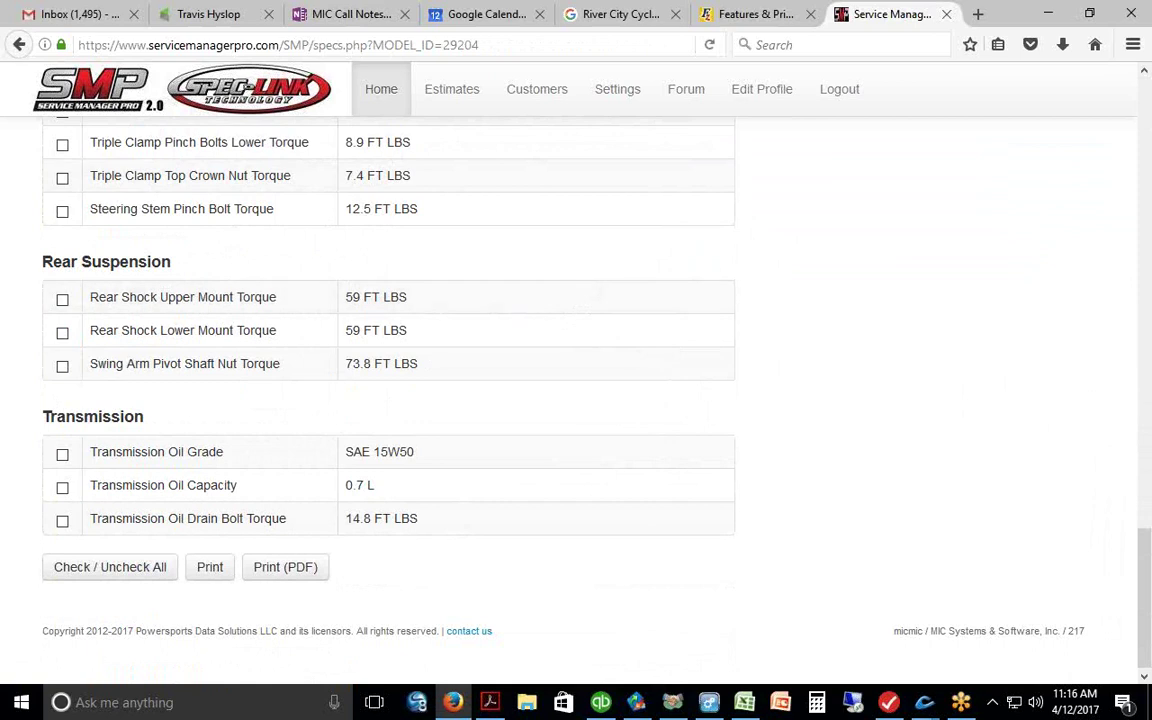
pyautogui.scroll(20, 676, 429)
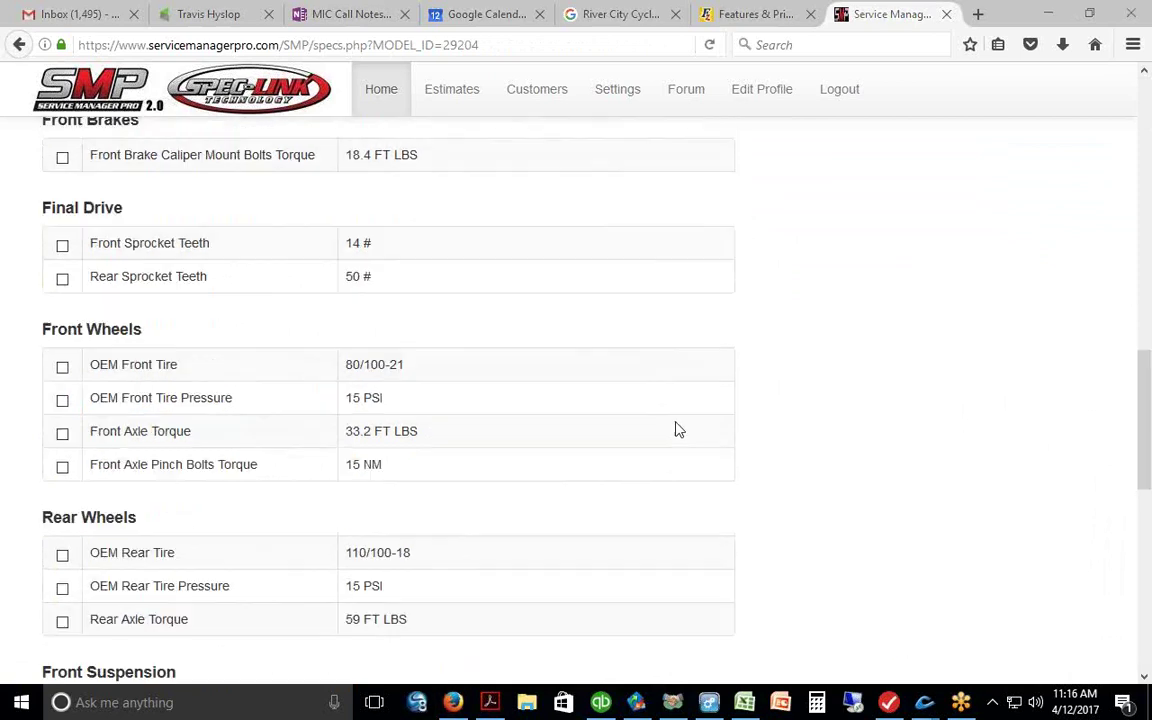
pyautogui.scroll(2, 660, 433)
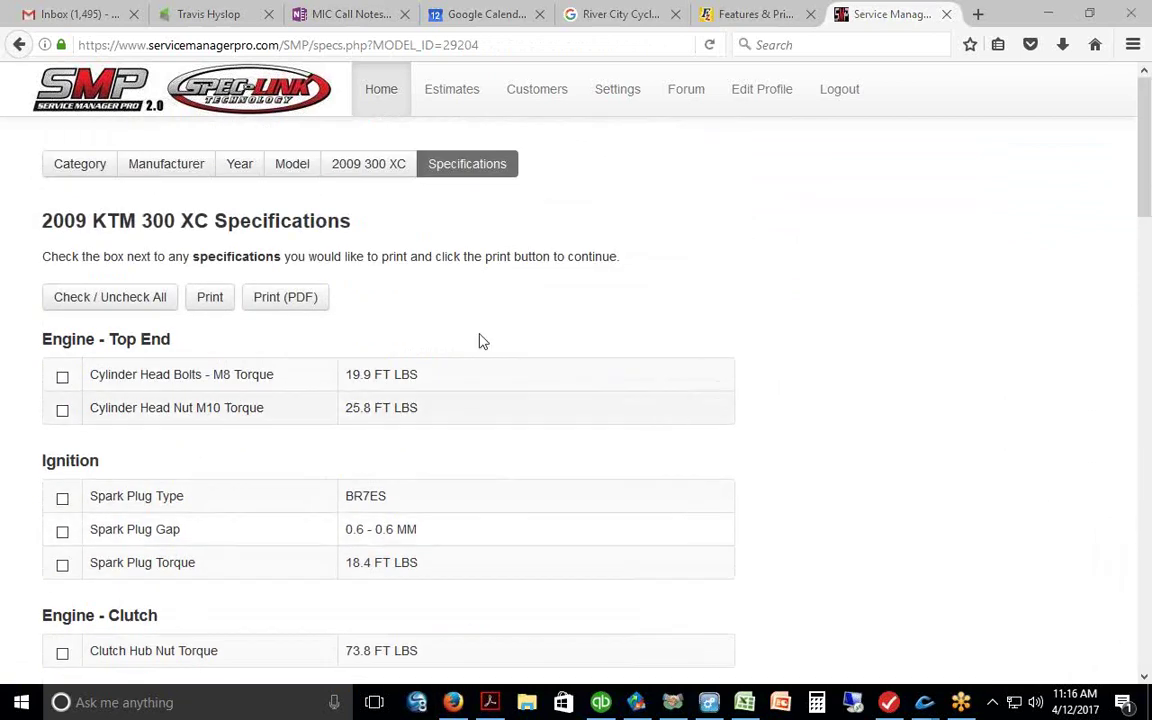
# - Open the Labor Times for the 2009 KTM 300 XC and list the FRONT SUSPENSION jobs
pyautogui.click(363, 170)
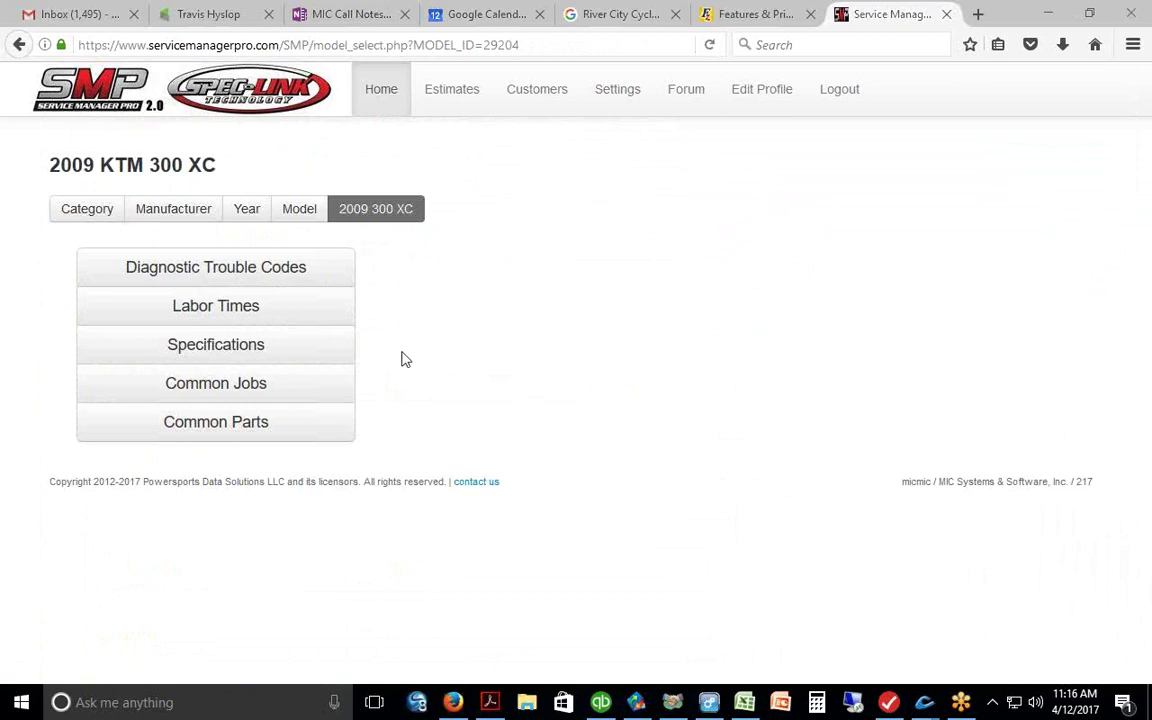
pyautogui.click(222, 311)
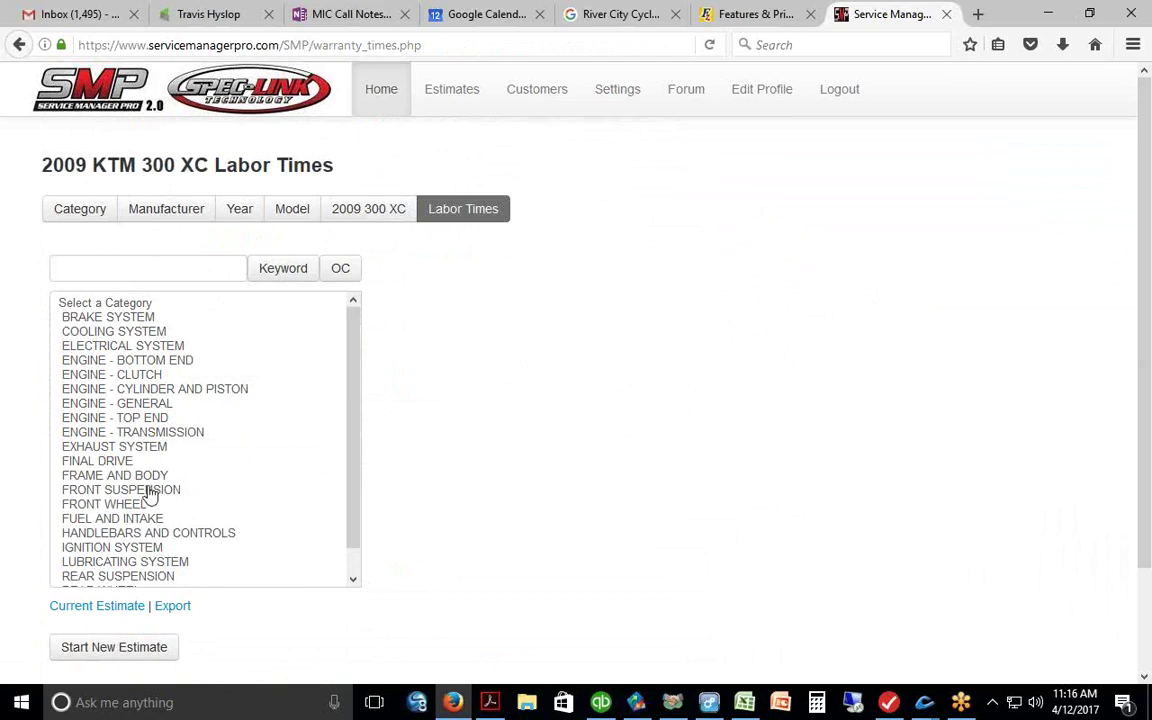
pyautogui.click(113, 490)
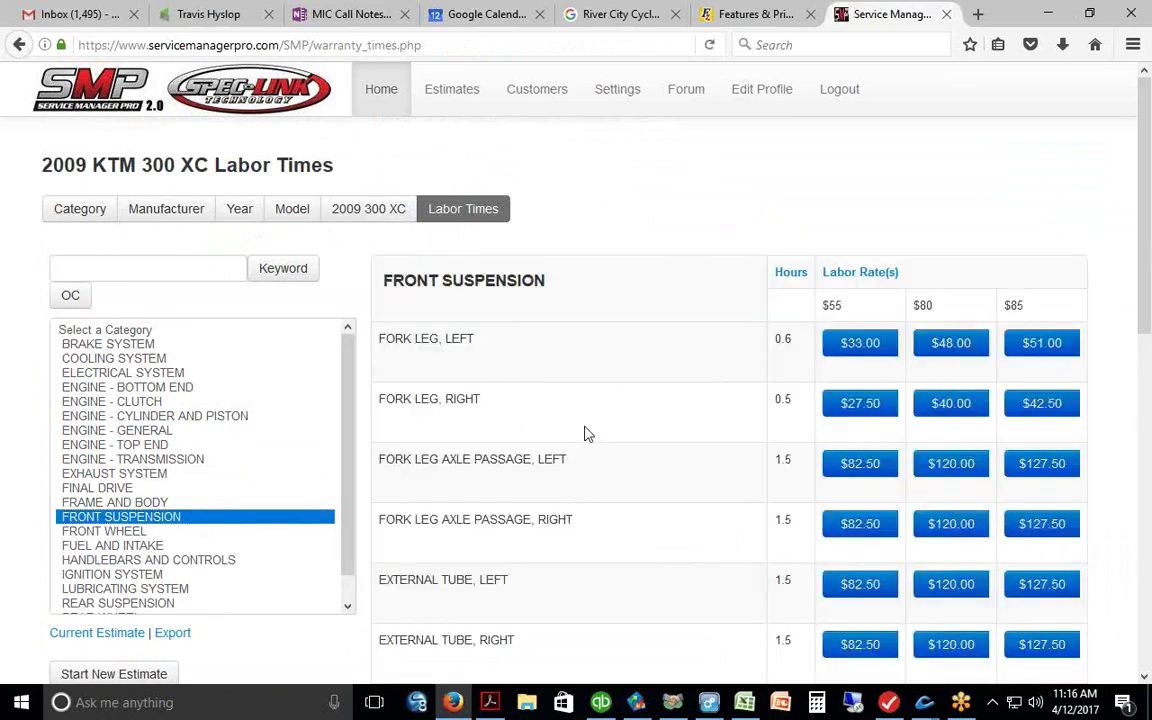
pyautogui.scroll(-2, 638, 373)
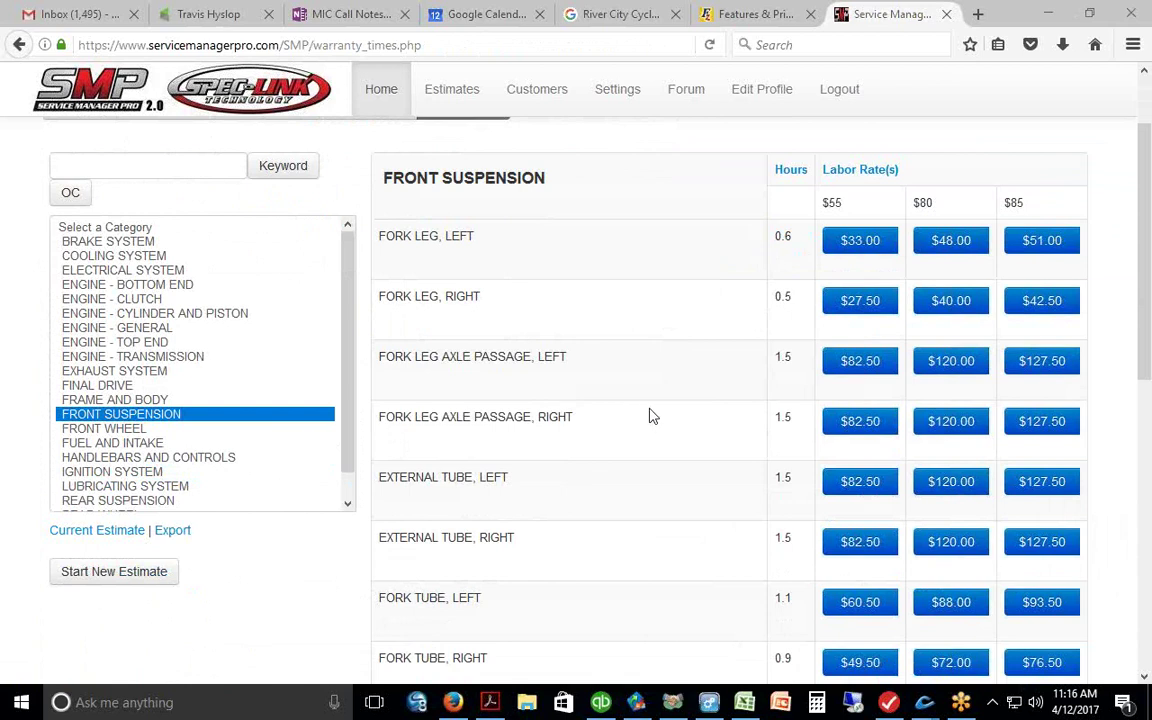
# - Highlight the $55, $80 and $85 labor rates in the FRONT SUSPENSION table for comparison
pyautogui.moveTo(856, 210); pyautogui.dragTo(787, 217)
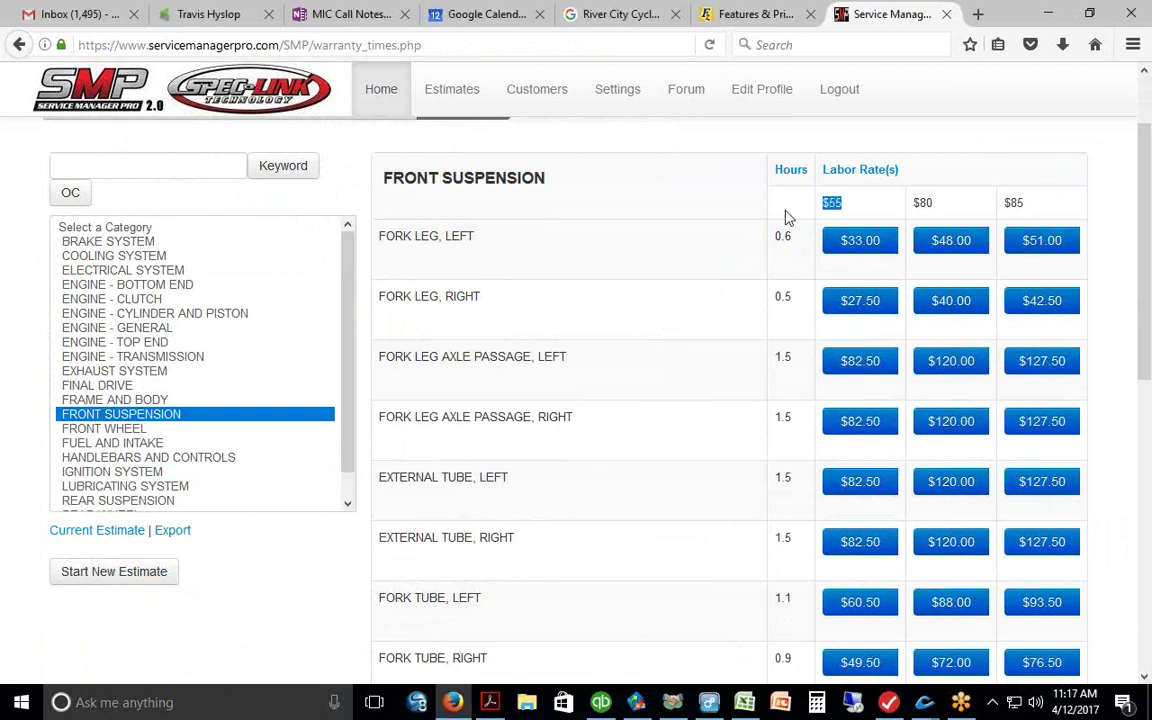
pyautogui.moveTo(941, 213); pyautogui.dragTo(897, 206)
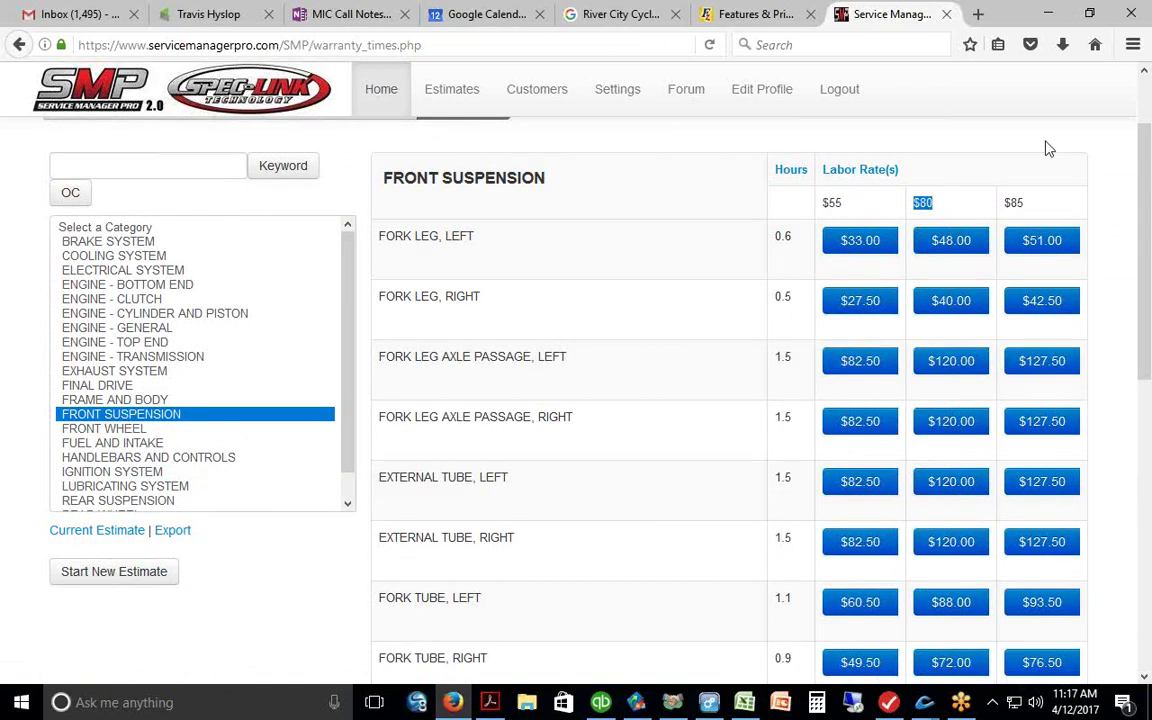
pyautogui.moveTo(848, 206); pyautogui.dragTo(752, 196)
pyautogui.moveTo(907, 213); pyautogui.dragTo(1030, 206)
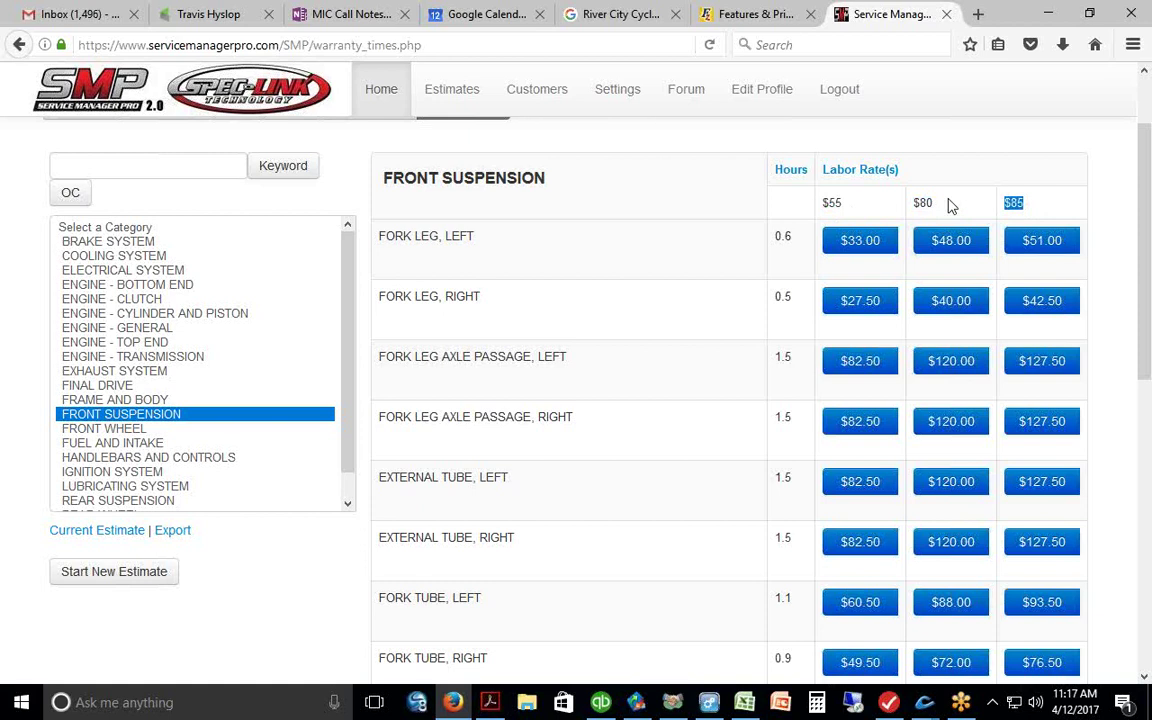
# - Highlight the FORK LEG AXLE PASSAGE, LEFT job and its labor hours, and clear the highlight
pyautogui.click(381, 372)
pyautogui.moveTo(381, 371); pyautogui.dragTo(576, 370)
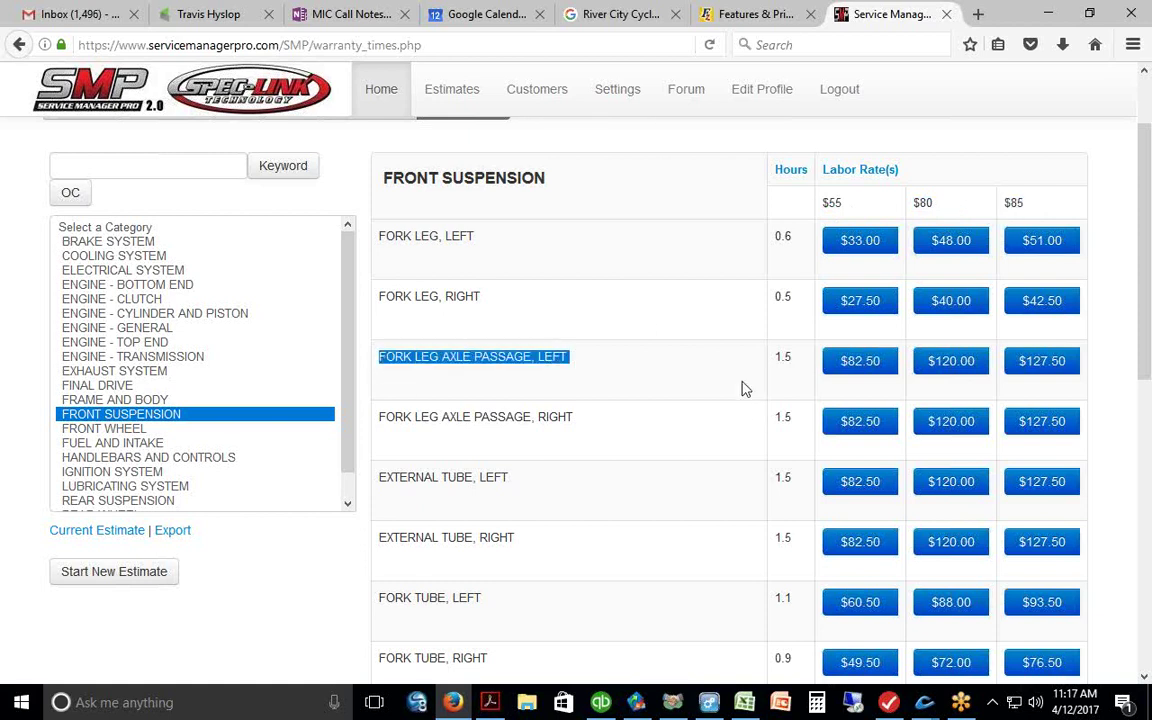
pyautogui.doubleClick(783, 360)
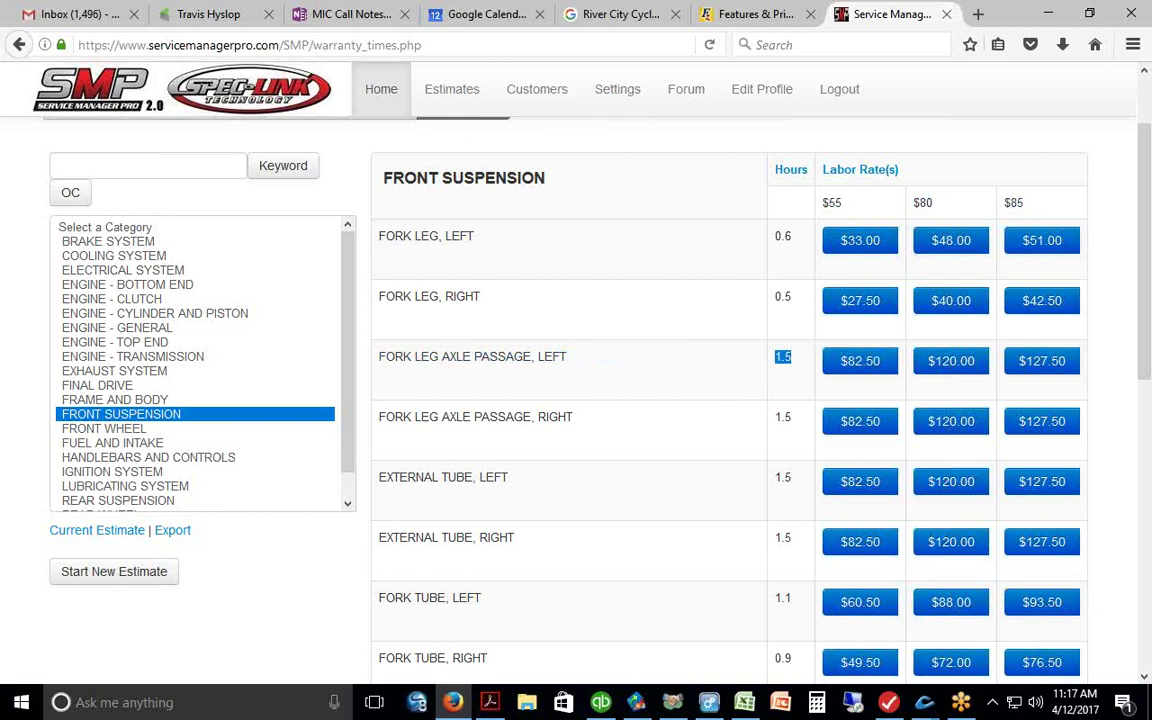
pyautogui.moveTo(601, 101)
pyautogui.mouseDown()
pyautogui.moveTo(632, 103)
pyautogui.moveTo(645, 80)
pyautogui.moveTo(612, 73)
pyautogui.moveTo(590, 100)
pyautogui.moveTo(598, 92)
pyautogui.mouseUp()
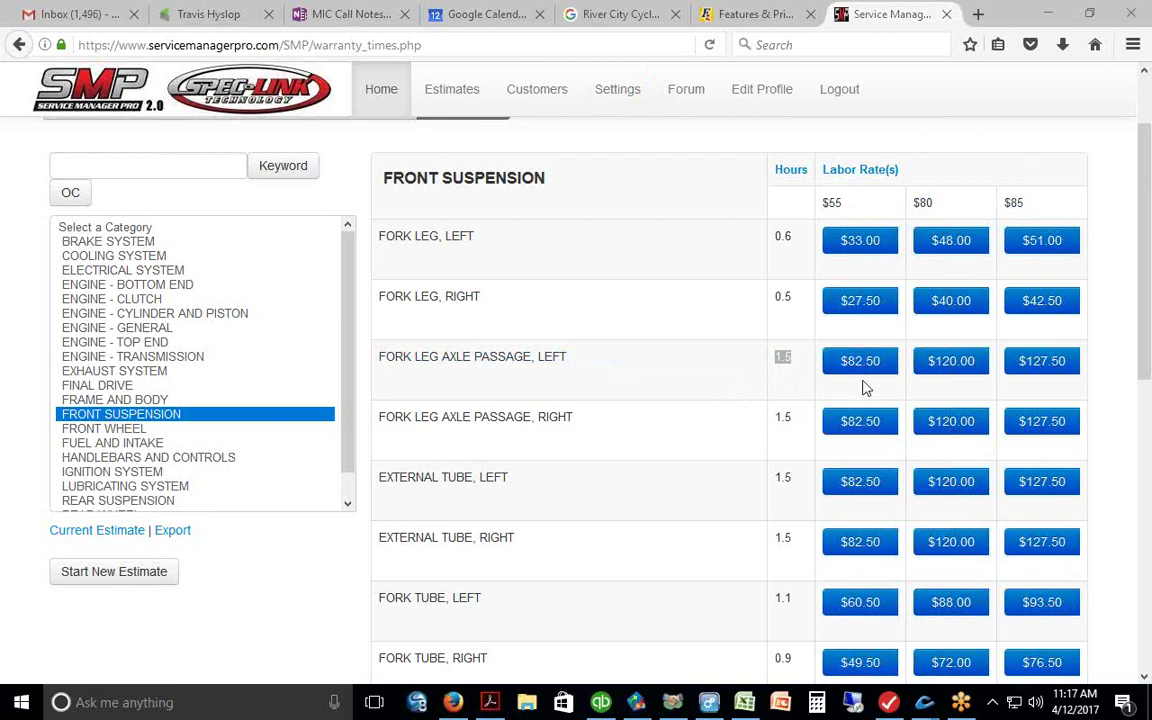
pyautogui.click(757, 369)
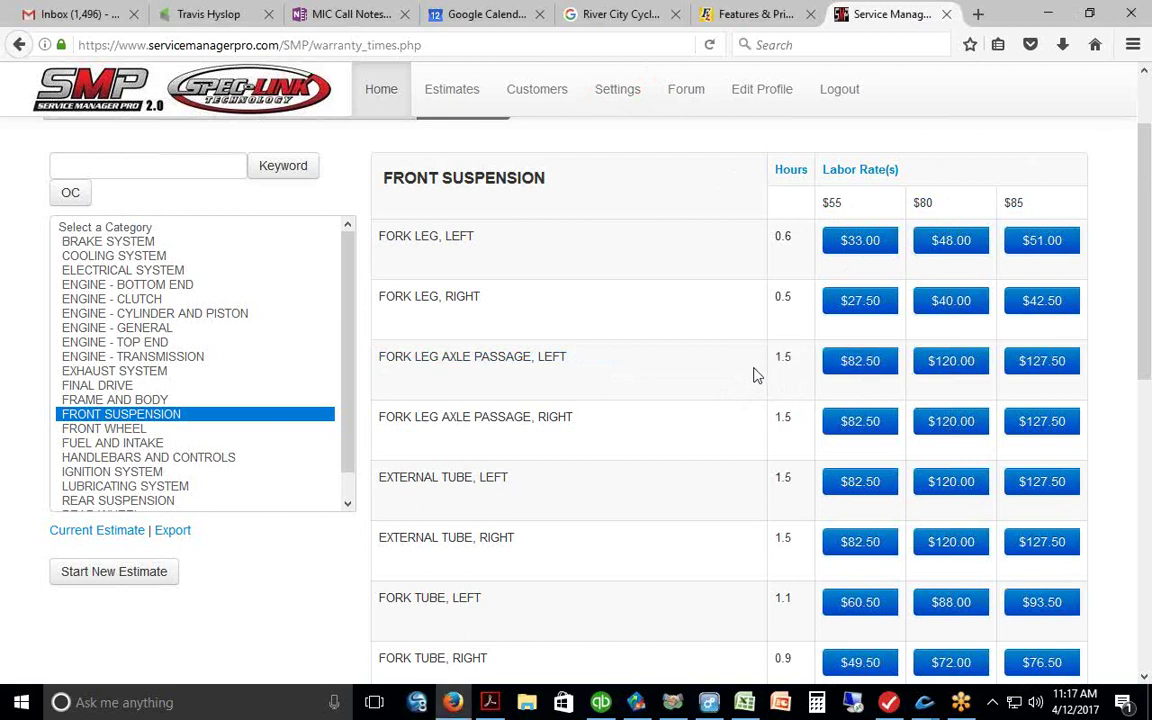
# - Check the hours and $80 rate for FORK LEG AXLE PASSAGE, LEFT and add that labor to the current estimate
pyautogui.moveTo(797, 373); pyautogui.dragTo(776, 371)
pyautogui.moveTo(912, 203); pyautogui.dragTo(933, 210)
pyautogui.moveTo(797, 378); pyautogui.dragTo(761, 368)
pyautogui.doubleClick(941, 206)
pyautogui.click(953, 369)
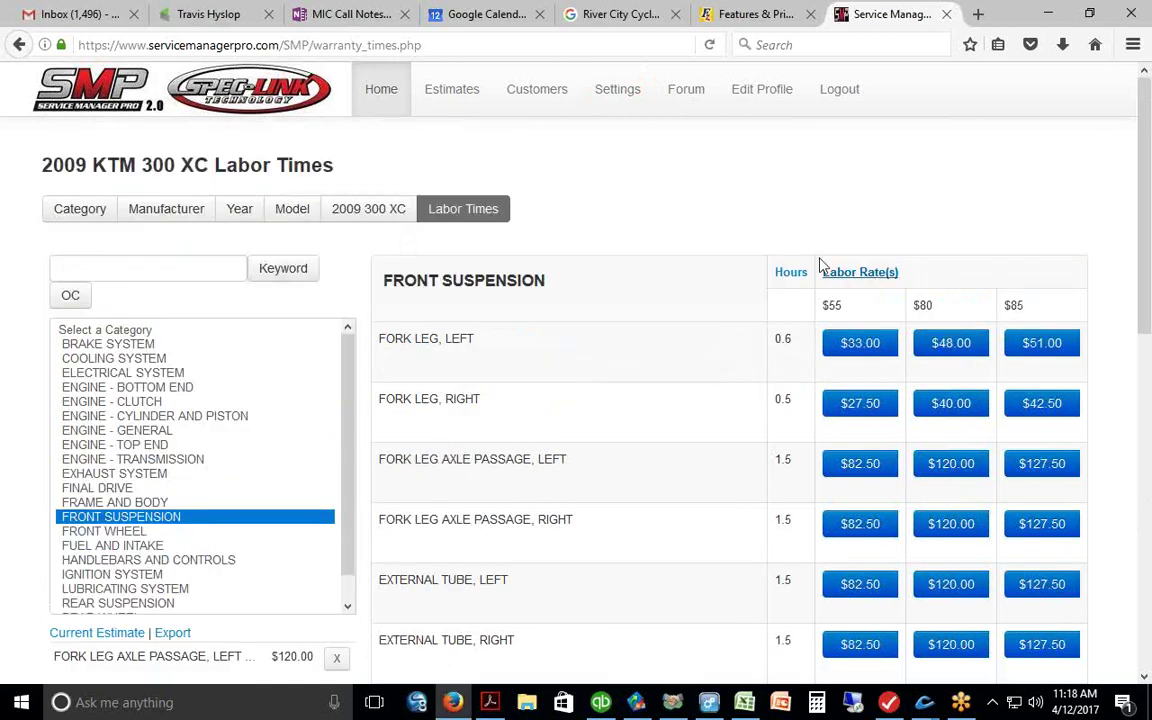
# - List the ENGINE - TRANSMISSION labor times and add BEARING, MAIN SHAFT at the $80 rate to the current estimate
pyautogui.scroll(-3, 657, 283)
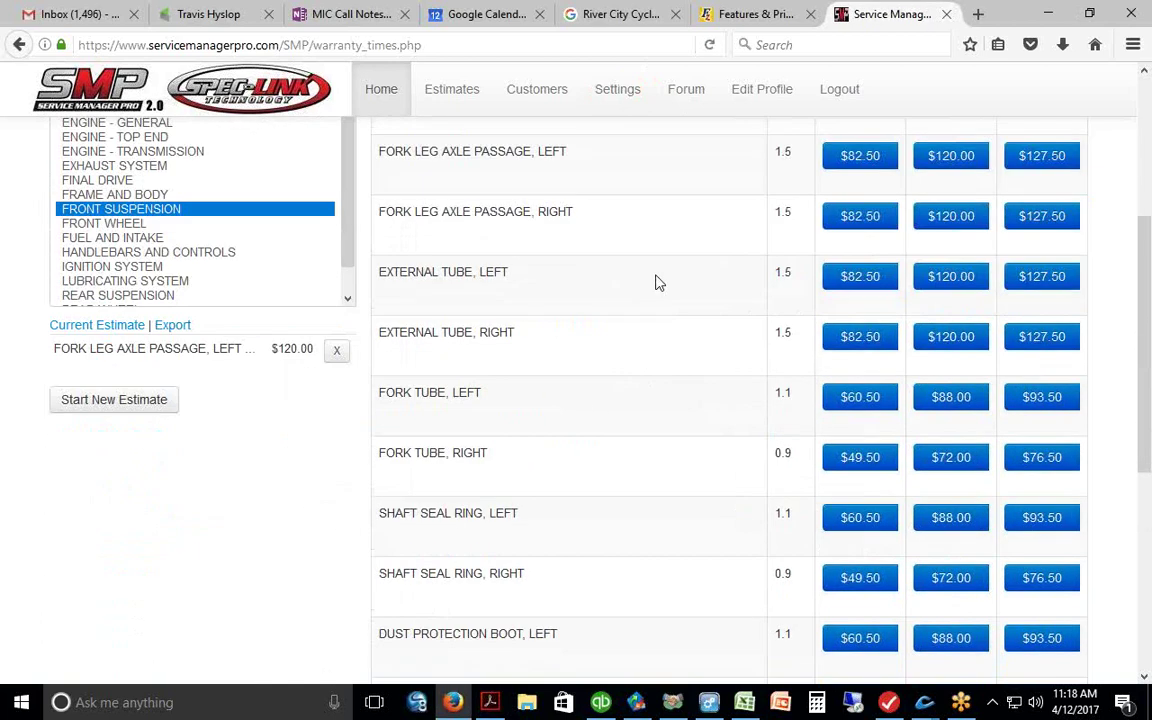
pyautogui.click(120, 151)
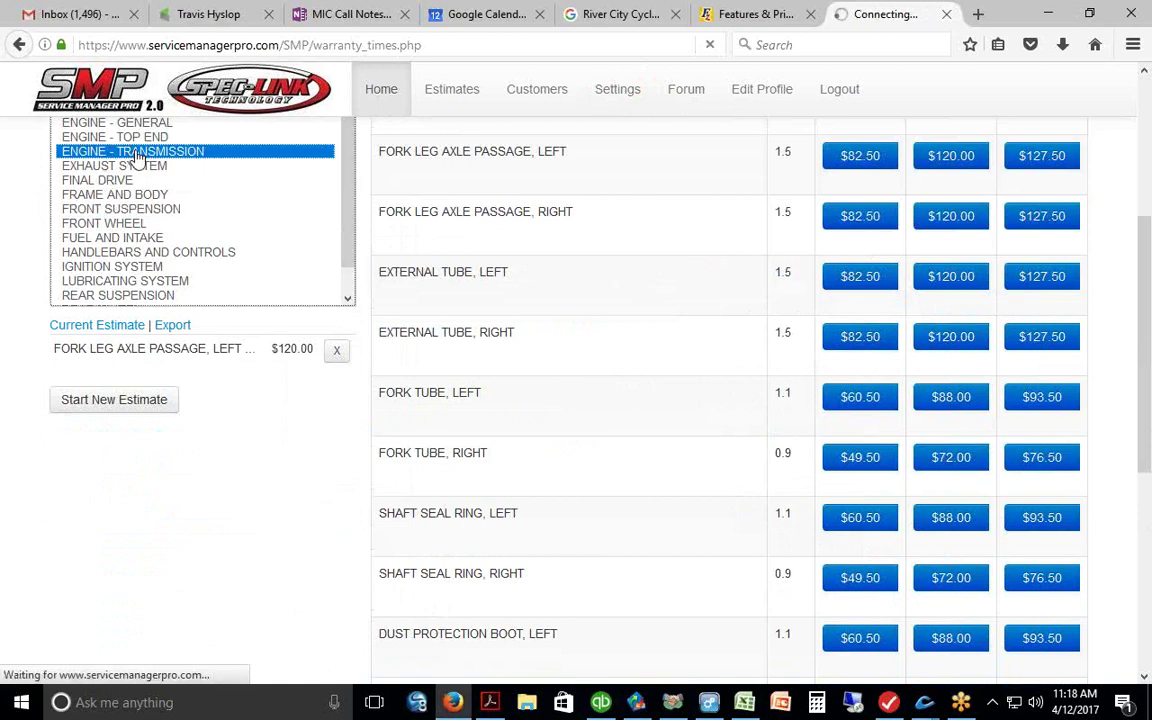
pyautogui.scroll(-4, 419, 327)
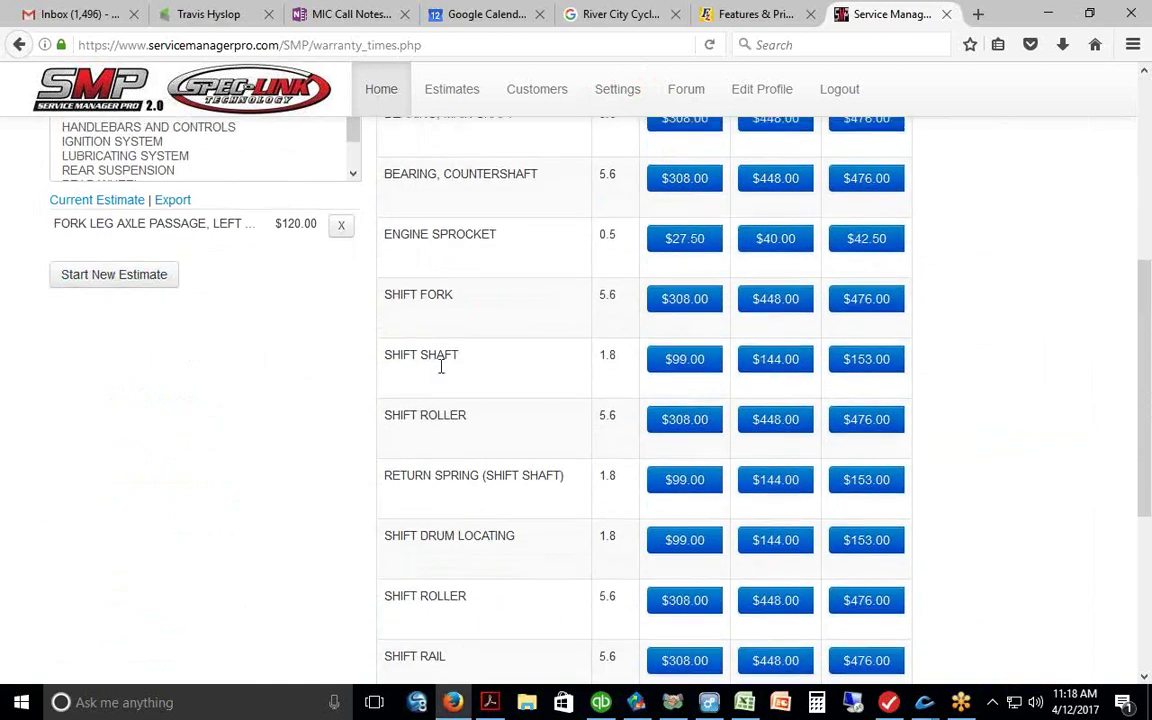
pyautogui.scroll(2, 440, 370)
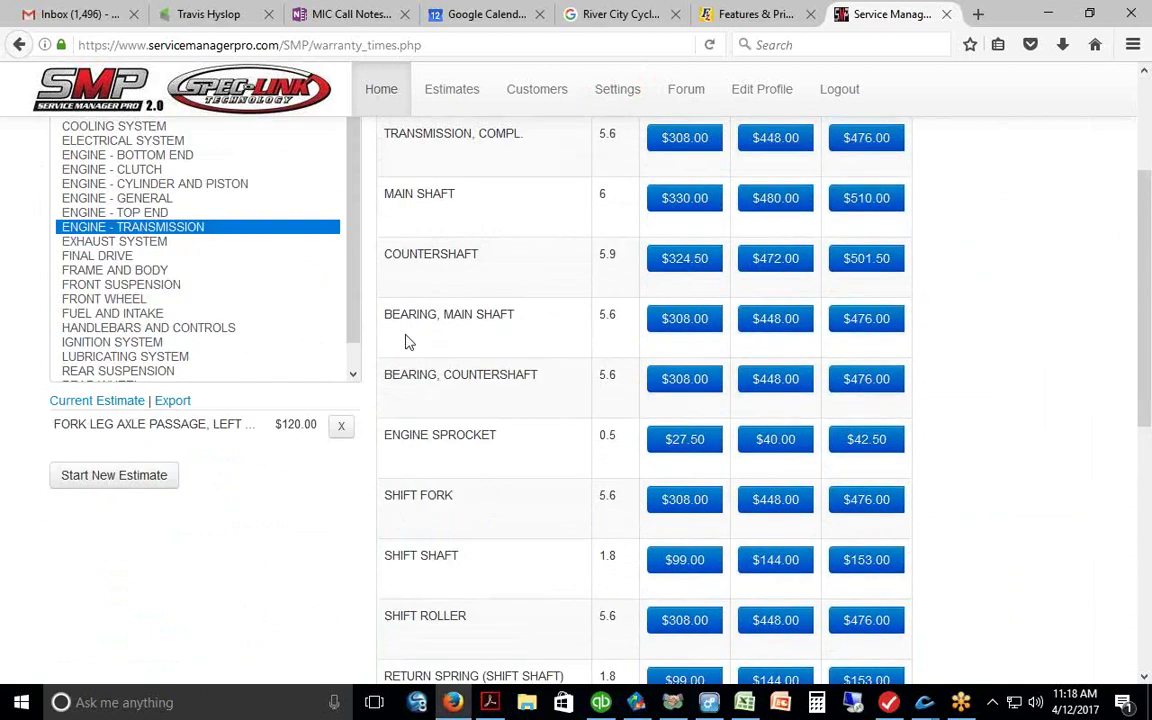
pyautogui.click(771, 340)
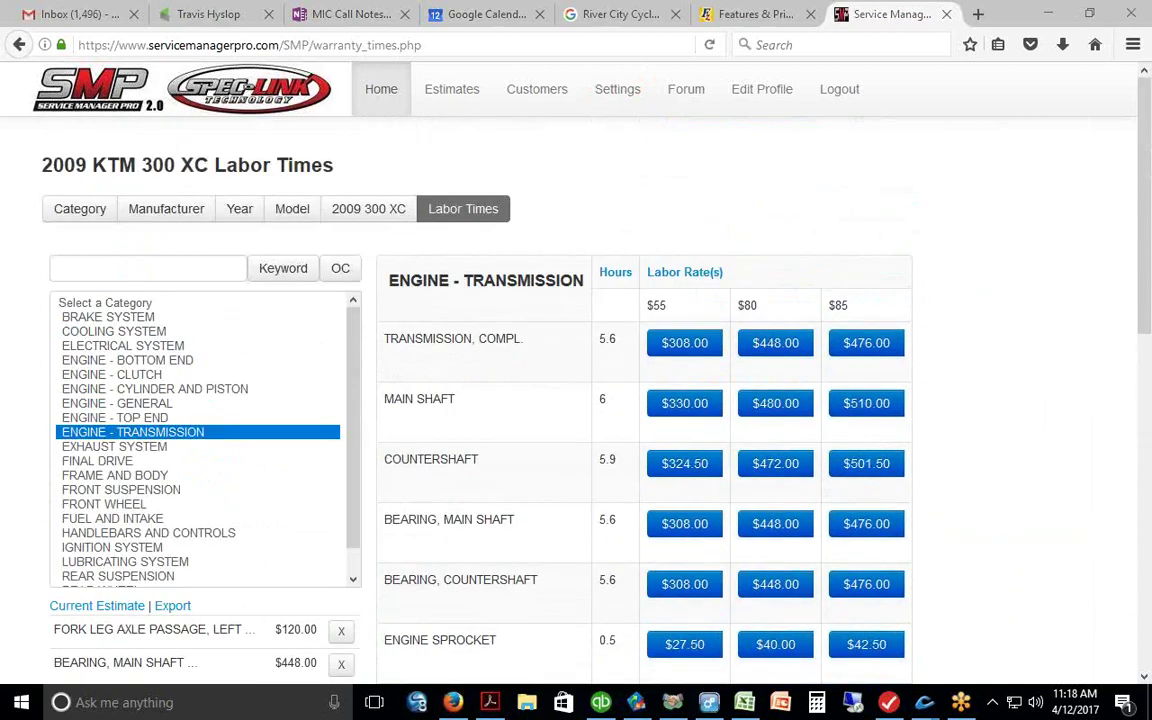
# - Export the current estimate and save it as exported_estimate in CSV format in the Laborguide folder
pyautogui.scroll(-3, 450, 390)
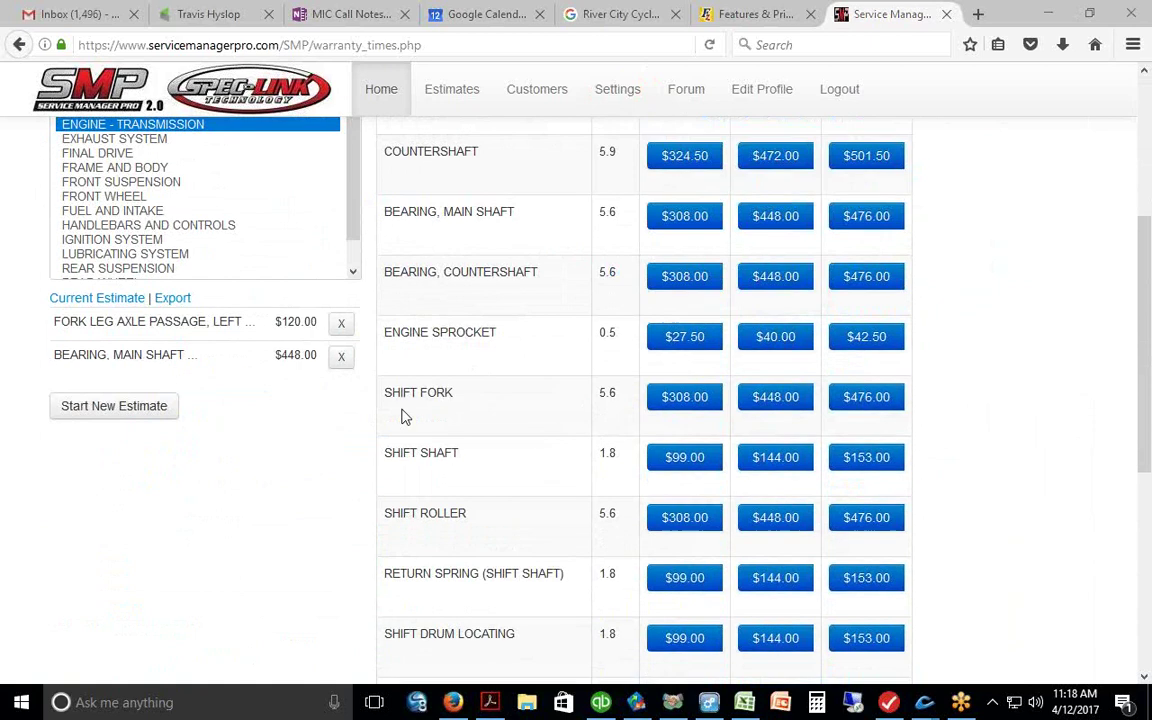
pyautogui.click(172, 299)
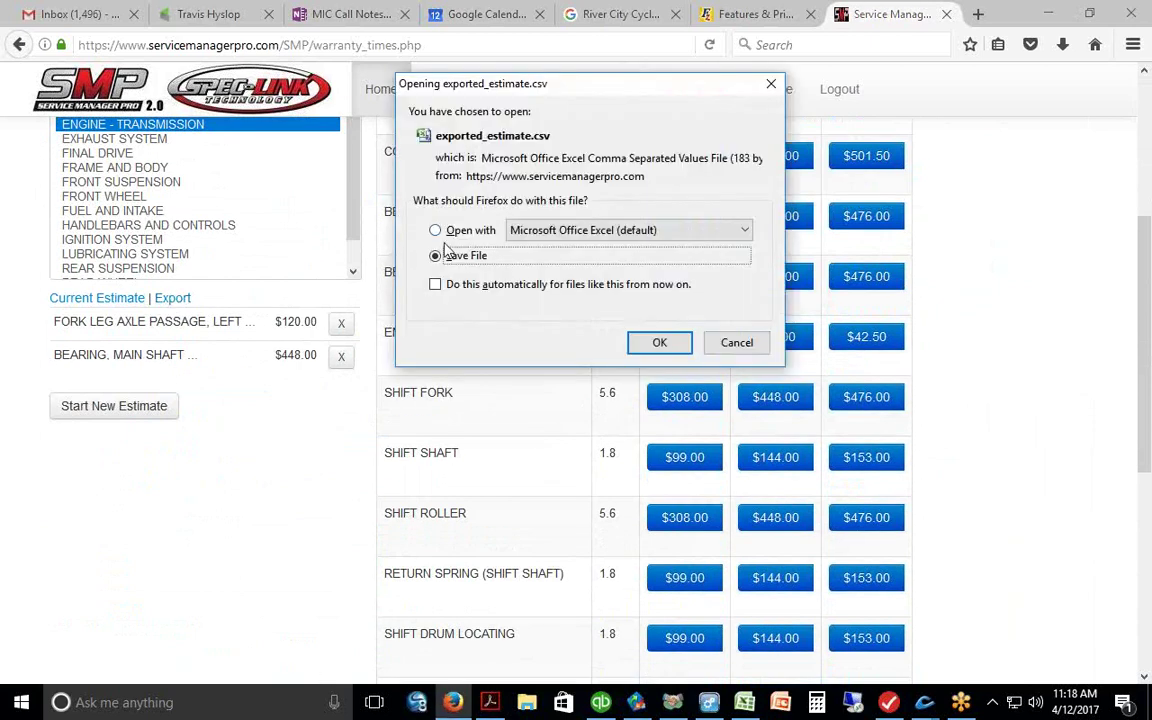
pyautogui.click(659, 342)
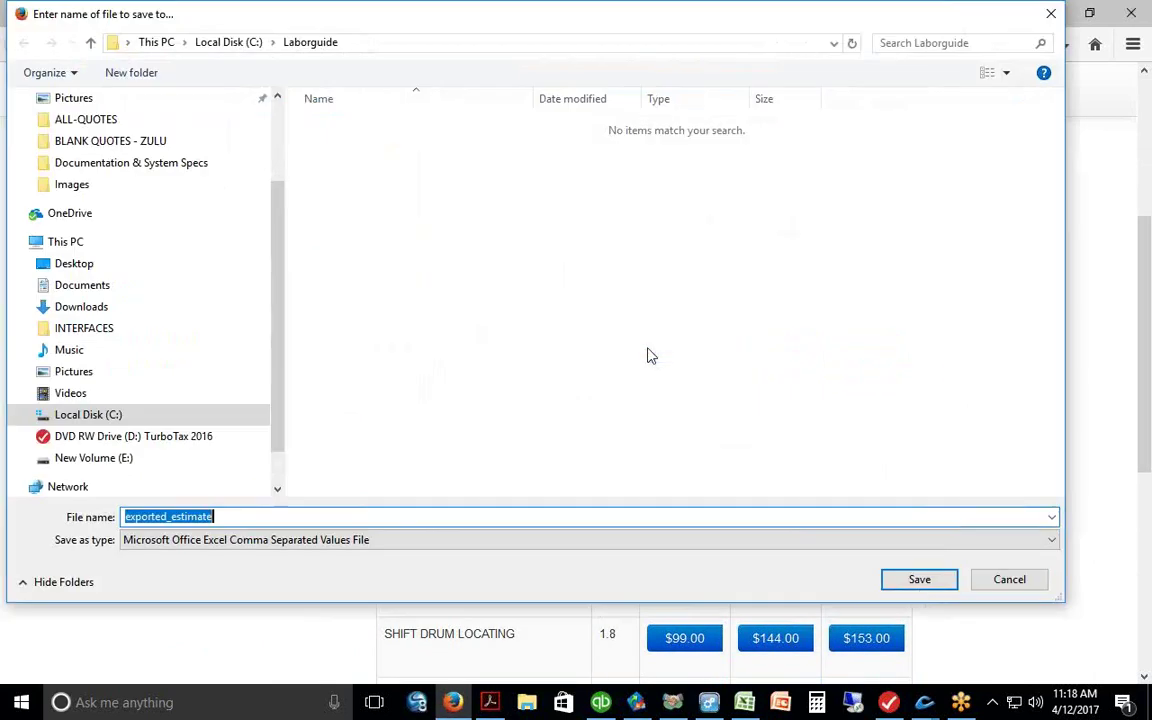
pyautogui.click(918, 582)
# - Switch to the Commander repair quote, import the exported labor estimate into it and save the quote
pyautogui.click(922, 704)
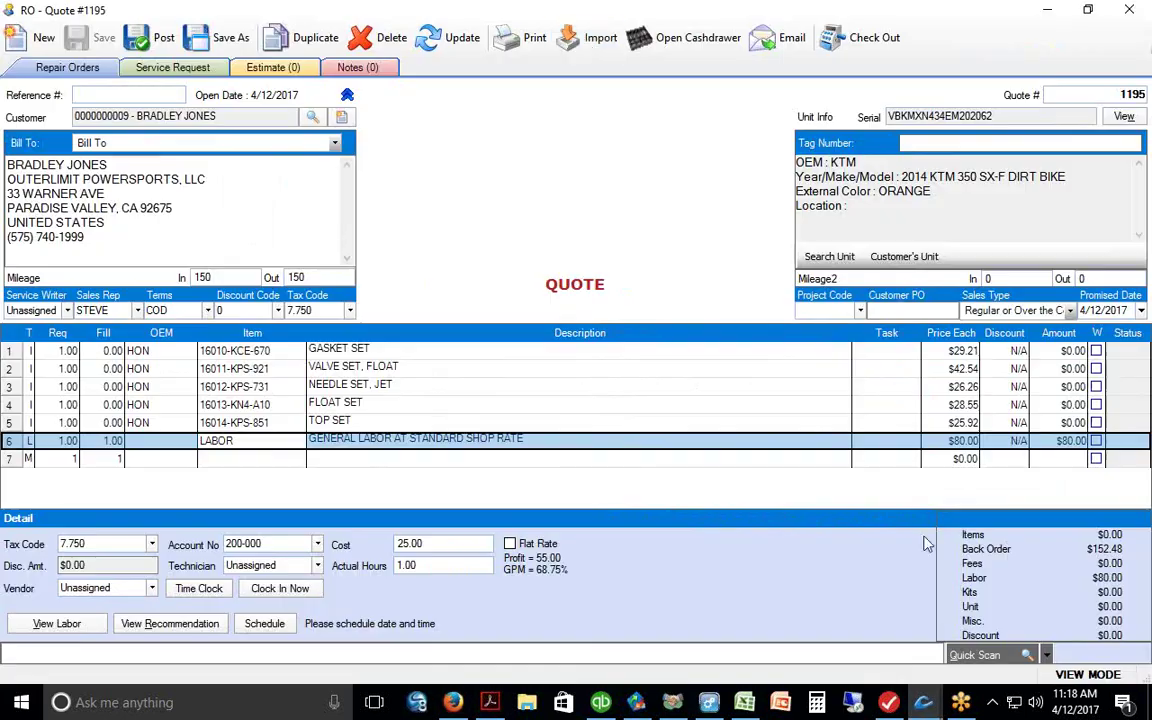
pyautogui.click(590, 40)
pyautogui.click(98, 38)
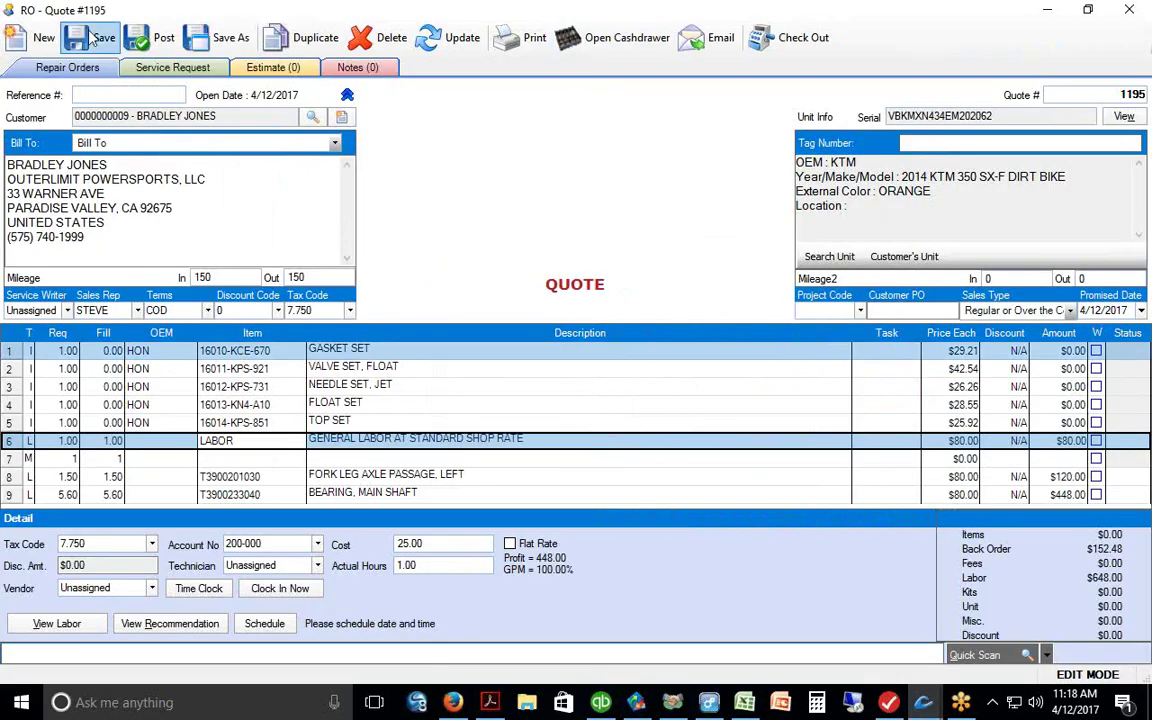
# - Review the two imported labor lines on the quote together with all its part and labor lines
pyautogui.moveTo(12, 462); pyautogui.dragTo(12, 477)
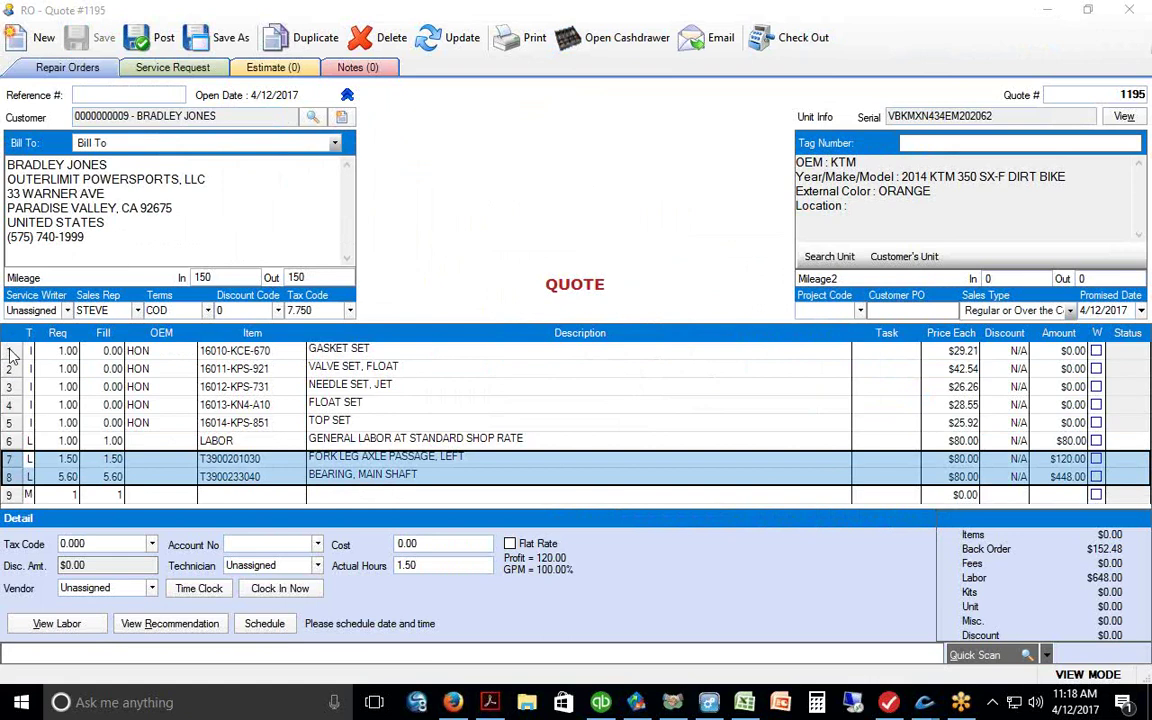
pyautogui.moveTo(10, 355); pyautogui.dragTo(10, 476)
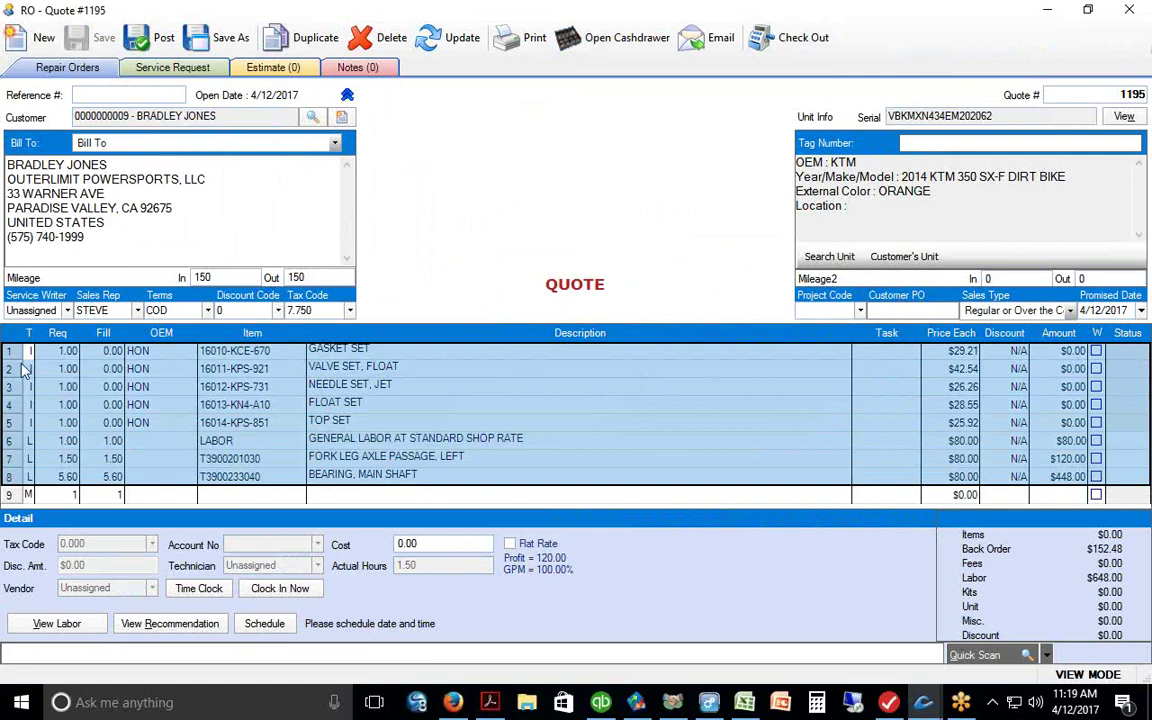
pyautogui.hotkey('ctrl', 'Home')
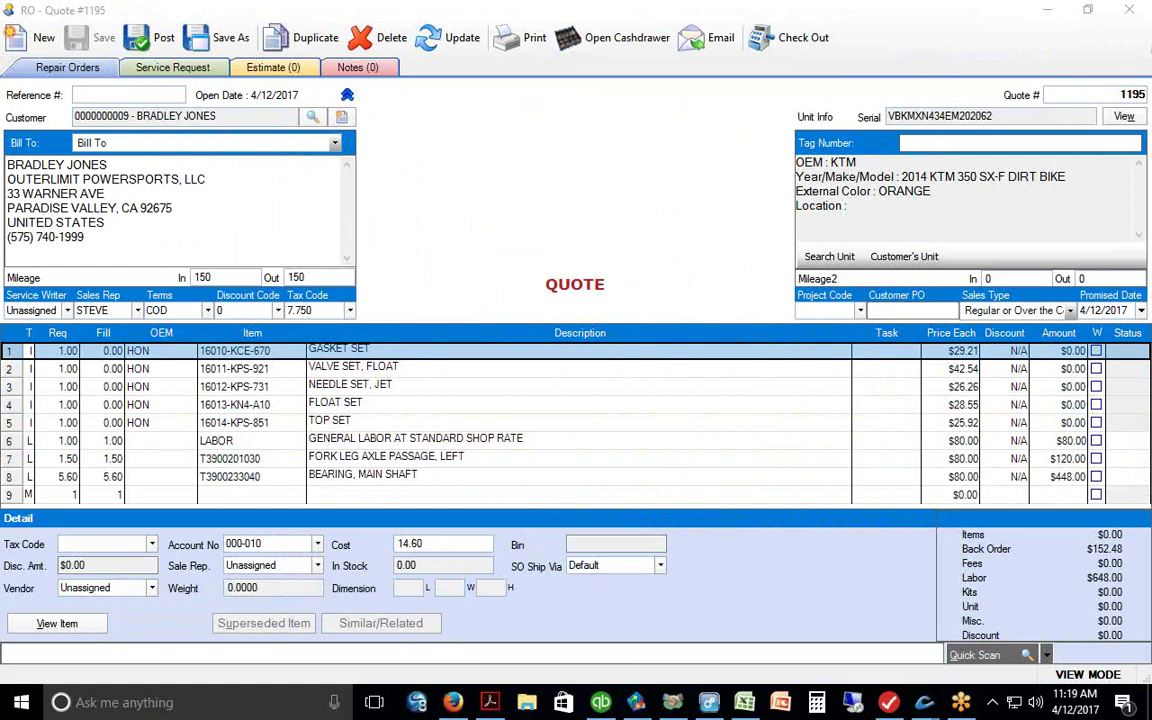
pyautogui.moveTo(668, 59); pyautogui.dragTo(736, 54)
# - Close the quote, widen the VIN column in the repair order list and reopen the KTM 350 SX-F quote
pyautogui.click(1128, 12)
pyautogui.click(924, 704)
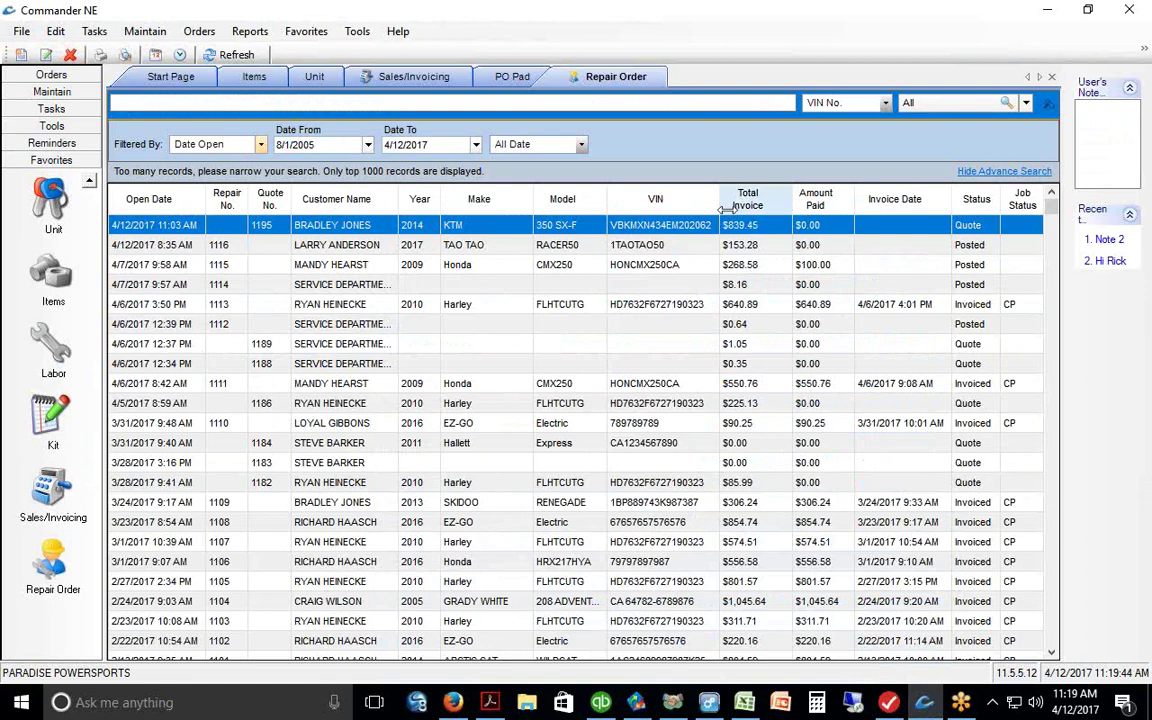
pyautogui.moveTo(725, 207); pyautogui.dragTo(769, 207)
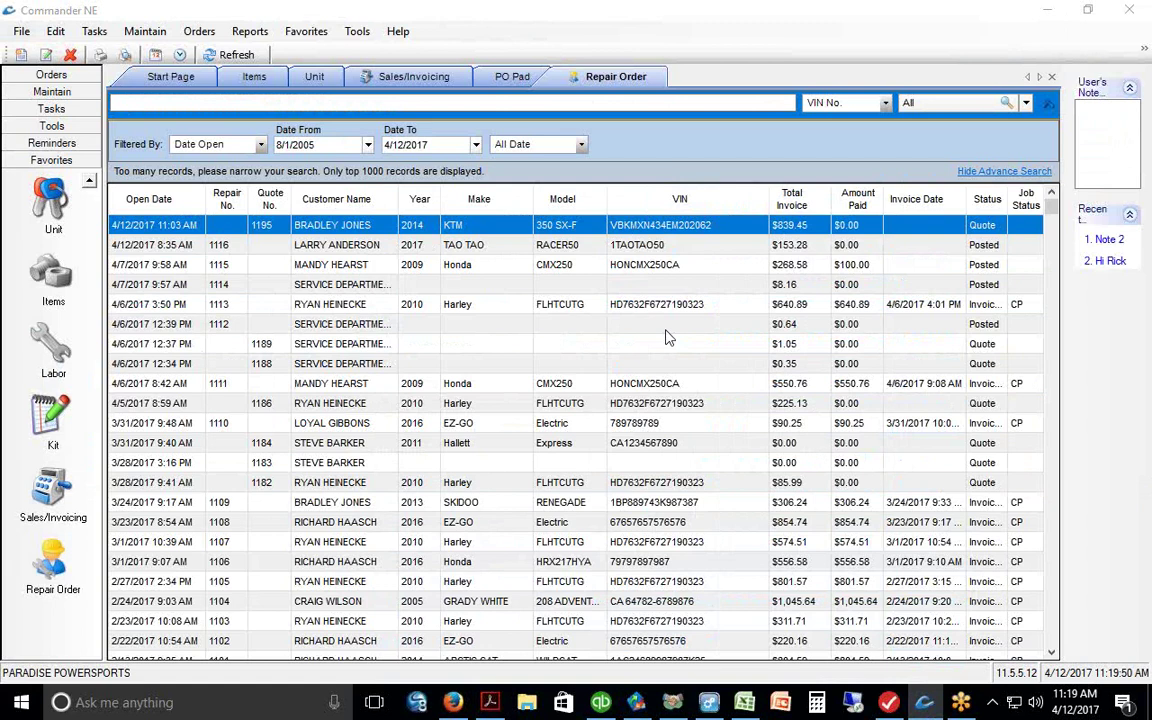
pyautogui.doubleClick(369, 230)
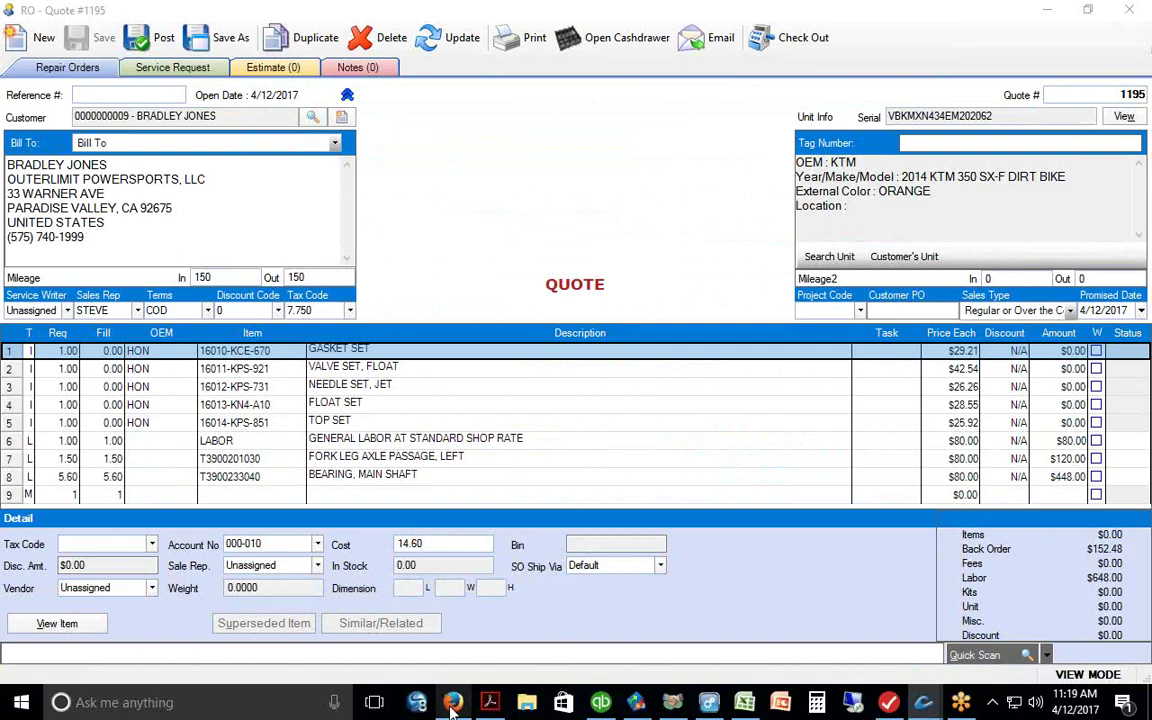
# - Switch to Firefox and load the Service Manager Pro home page by shortening the address to servicemanagerpro.com
pyautogui.moveTo(452, 705)
pyautogui.click(440, 655)
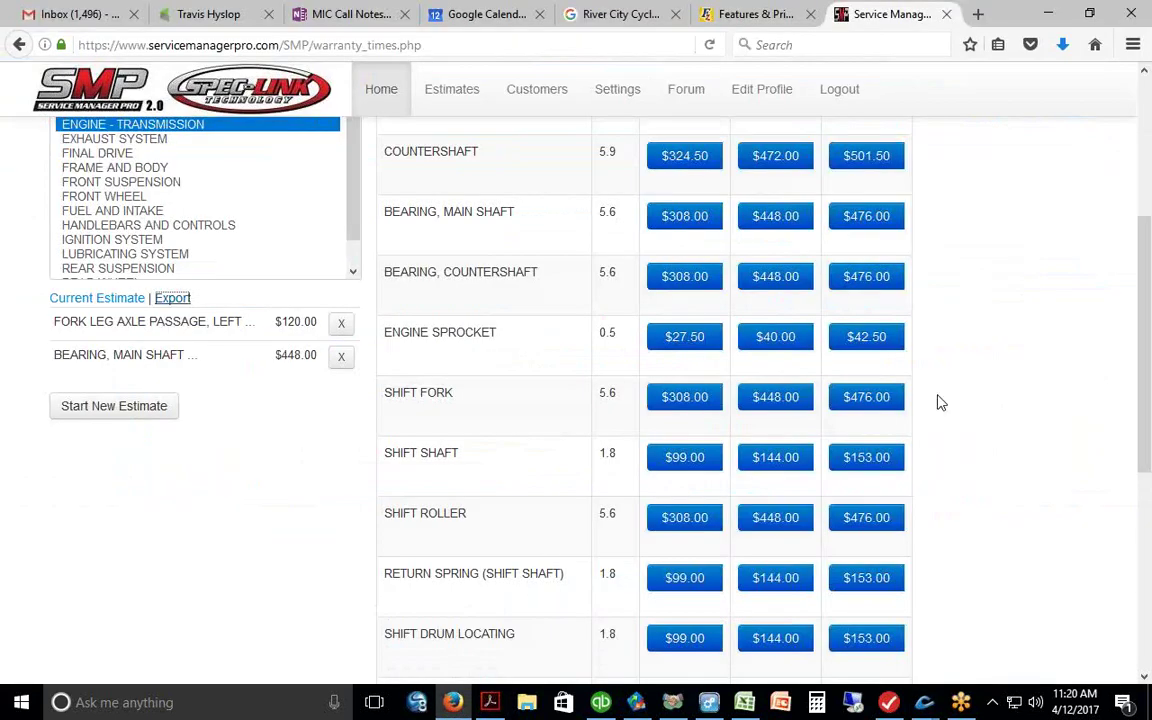
pyautogui.scroll(5, 980, 395)
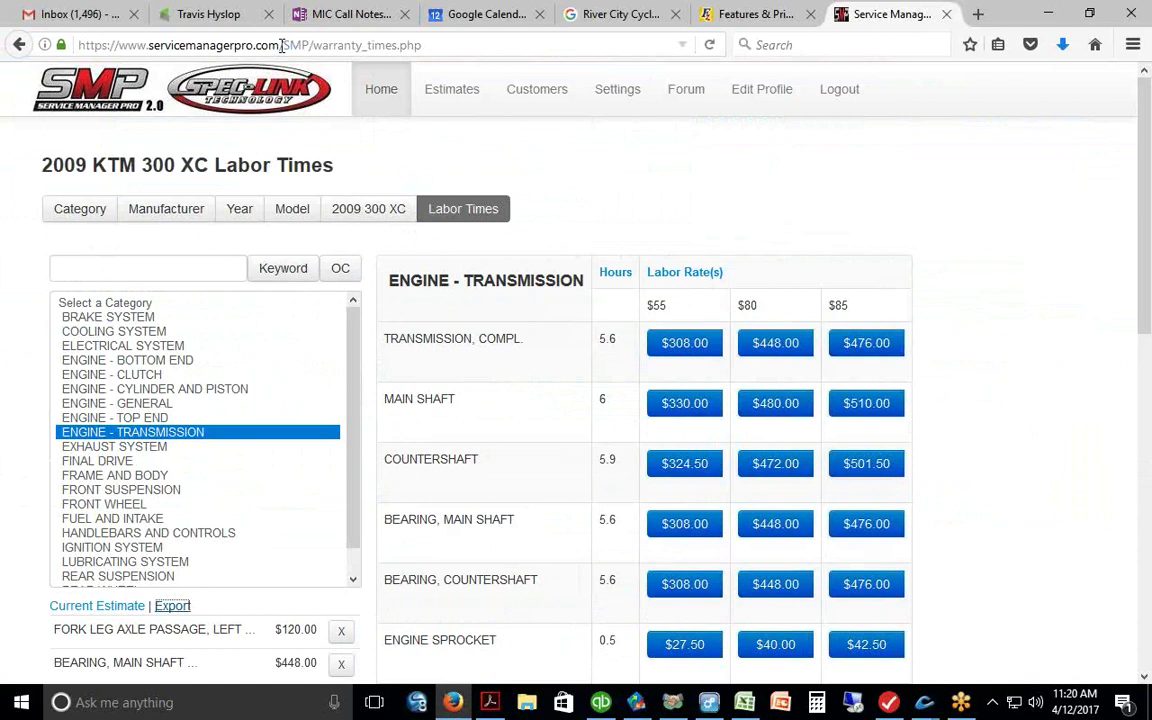
pyautogui.moveTo(283, 44); pyautogui.dragTo(479, 44)
pyautogui.press('BackSpace')
pyautogui.press('Return')
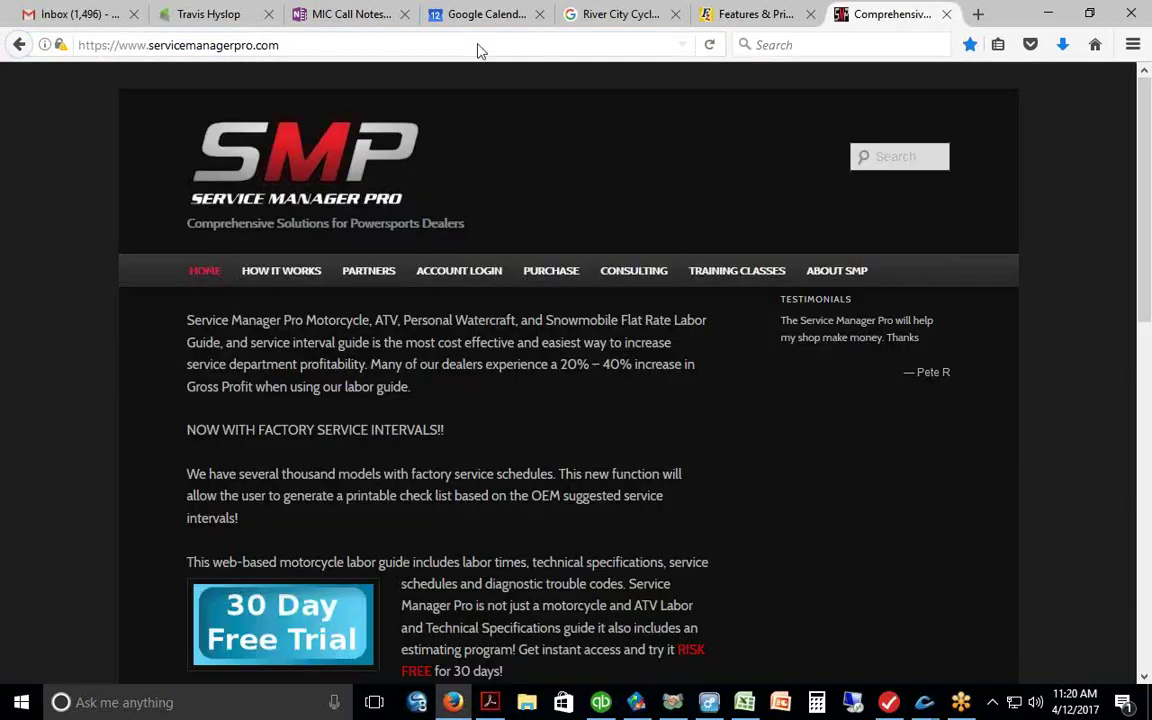
# - Open the 30 Day Free Trial signup form, highlight the monthly standard and Commander or Brainstorm membership prices, and close the form
pyautogui.scroll(-3, 1130, 220)
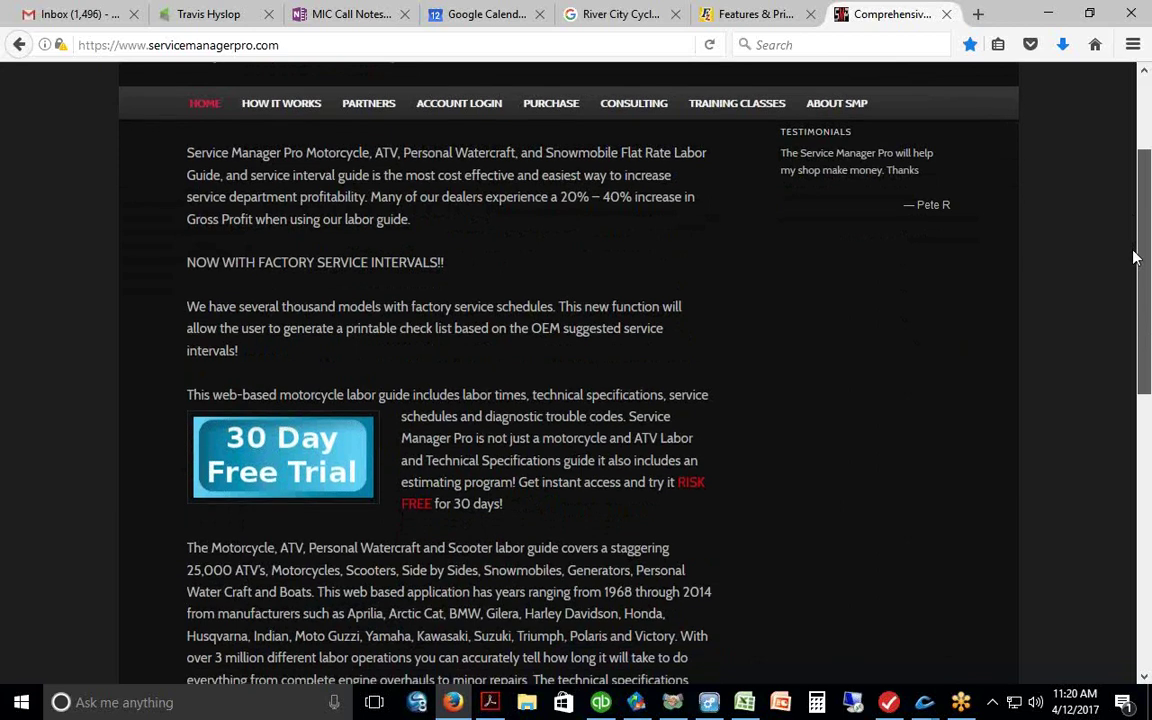
pyautogui.click(293, 455)
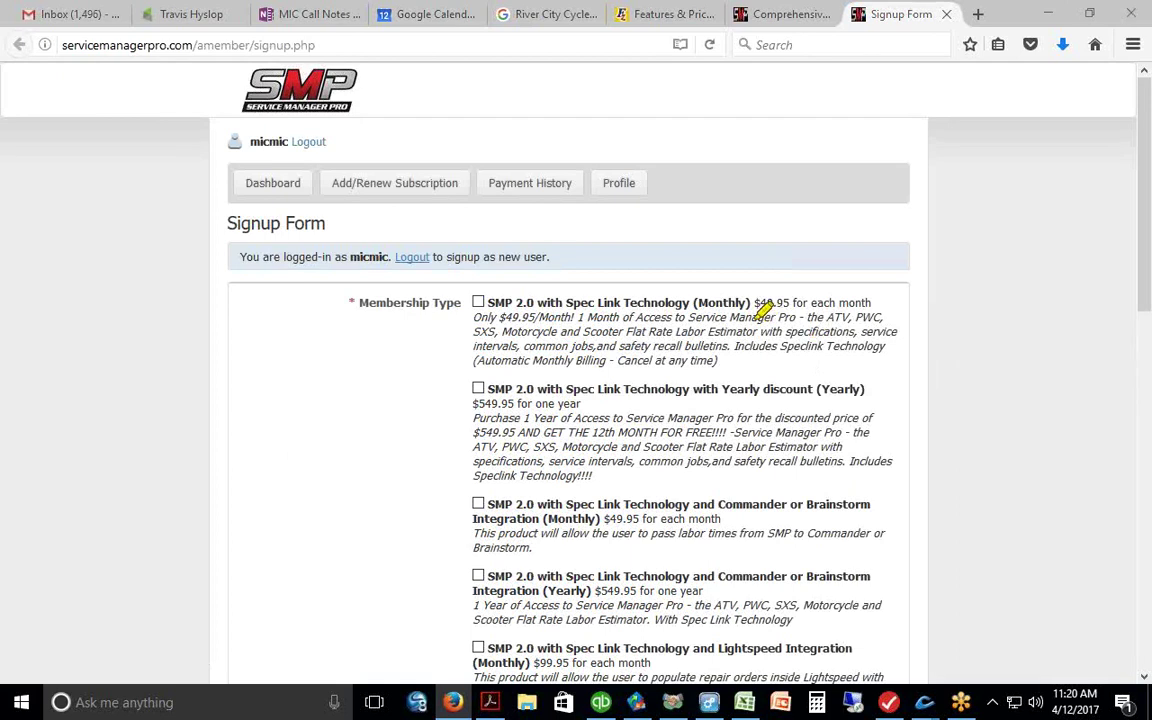
pyautogui.moveTo(750, 317); pyautogui.dragTo(805, 317)
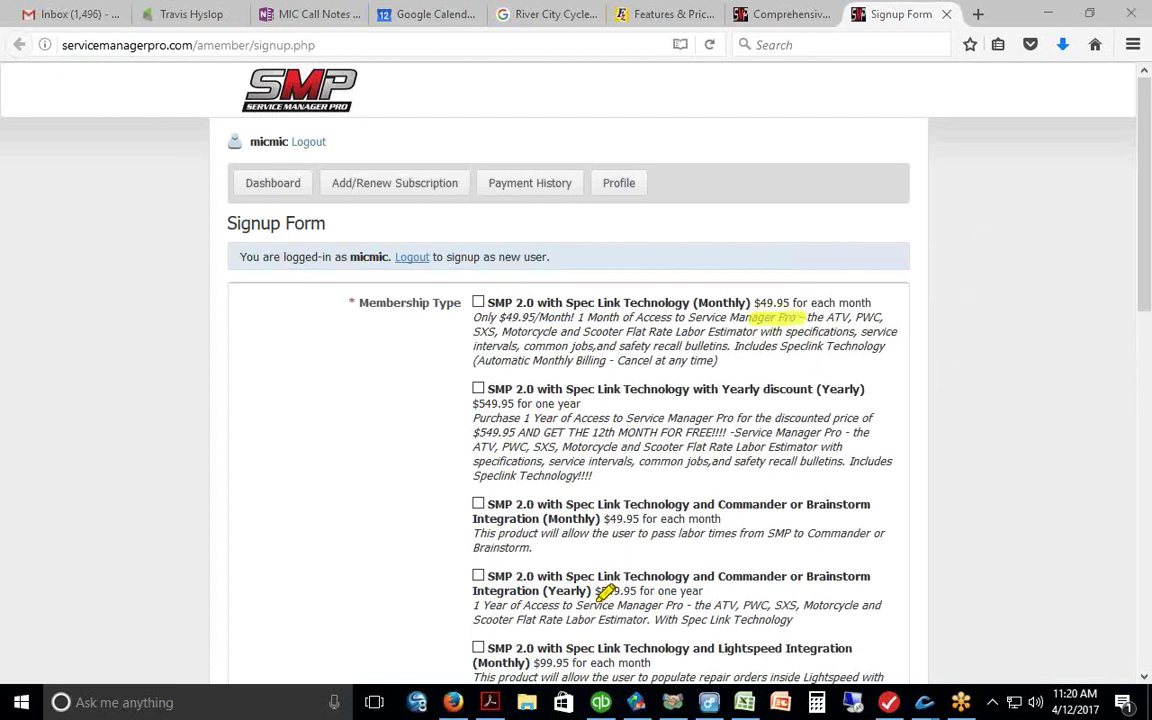
pyautogui.moveTo(595, 533)
pyautogui.mouseDown()
pyautogui.moveTo(678, 508)
pyautogui.moveTo(714, 388)
pyautogui.moveTo(765, 318)
pyautogui.mouseUp()
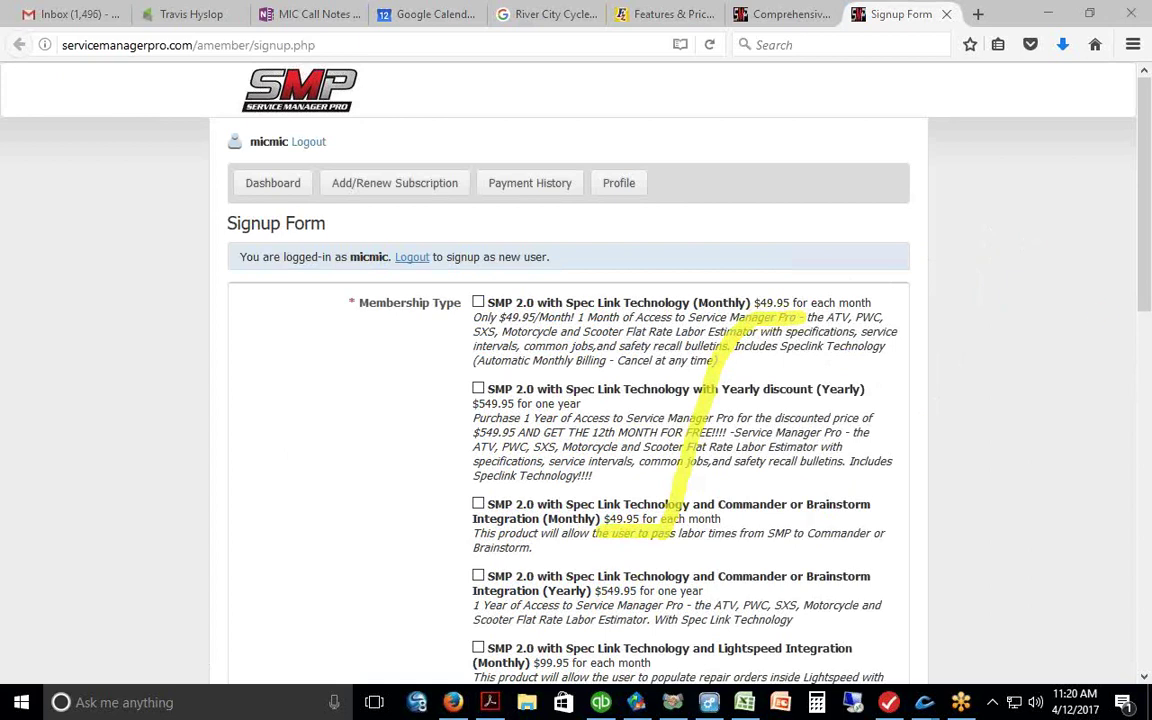
pyautogui.press('Escape')
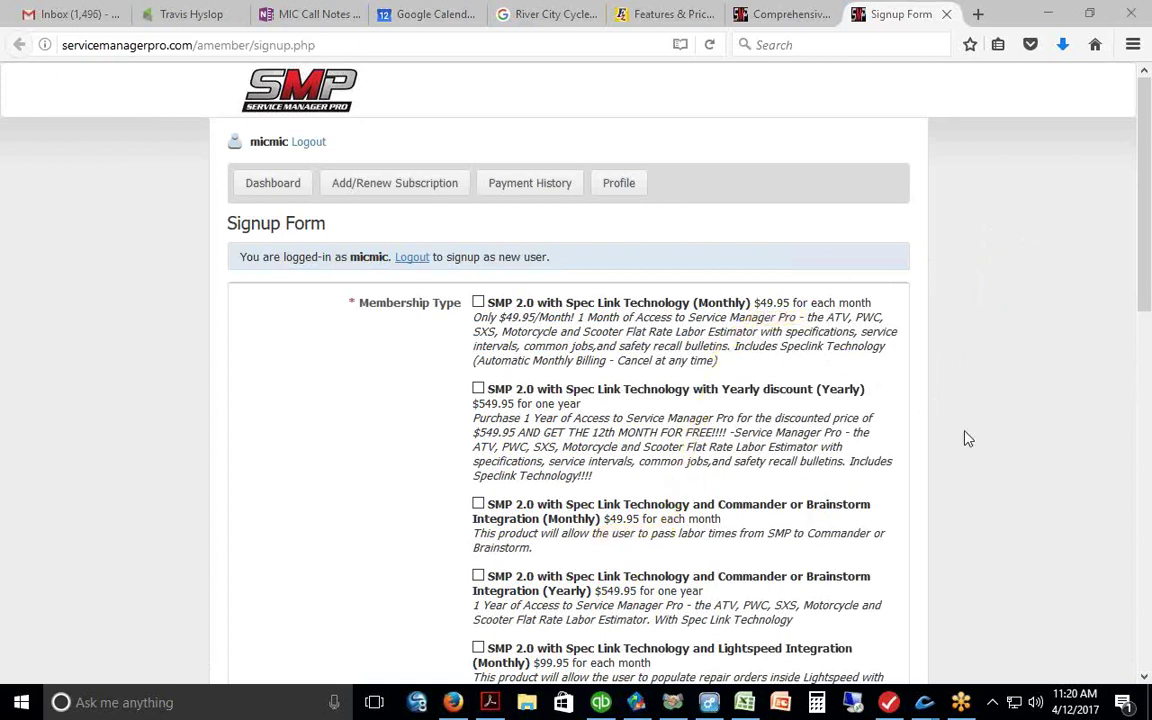
pyautogui.click(946, 14)
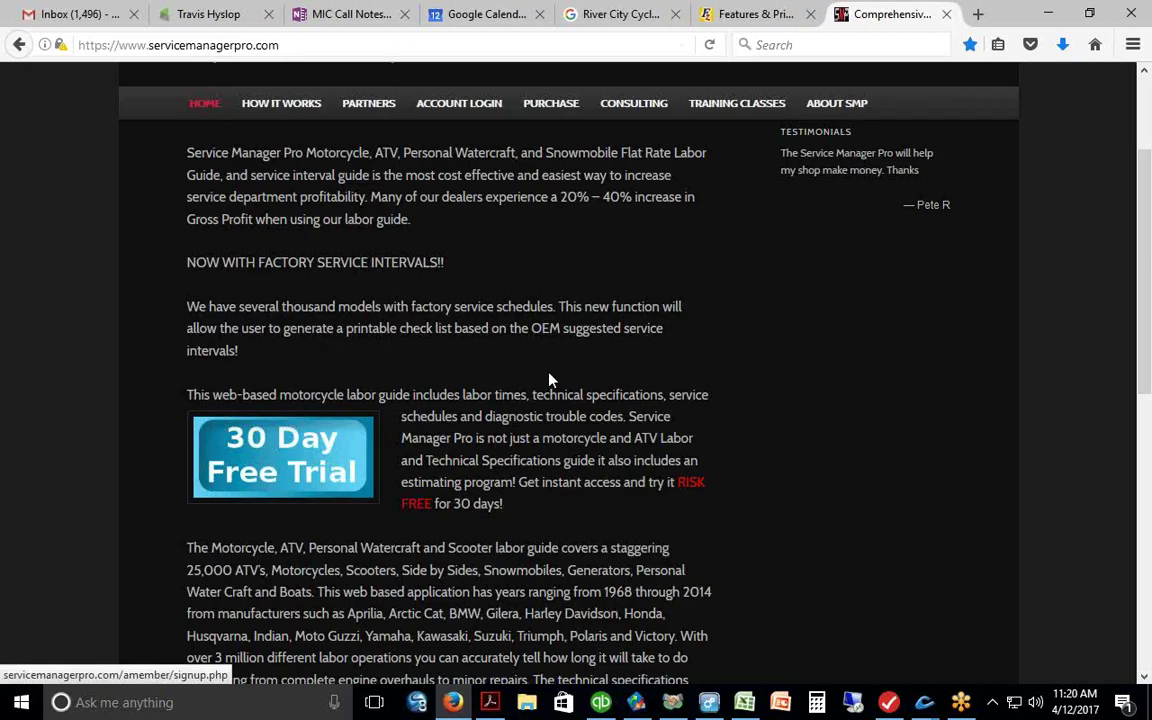
# - Switch to the Commander quote, post it as a repair order and highlight the status of its five part lines
pyautogui.moveTo(924, 702)
pyautogui.click(988, 626)
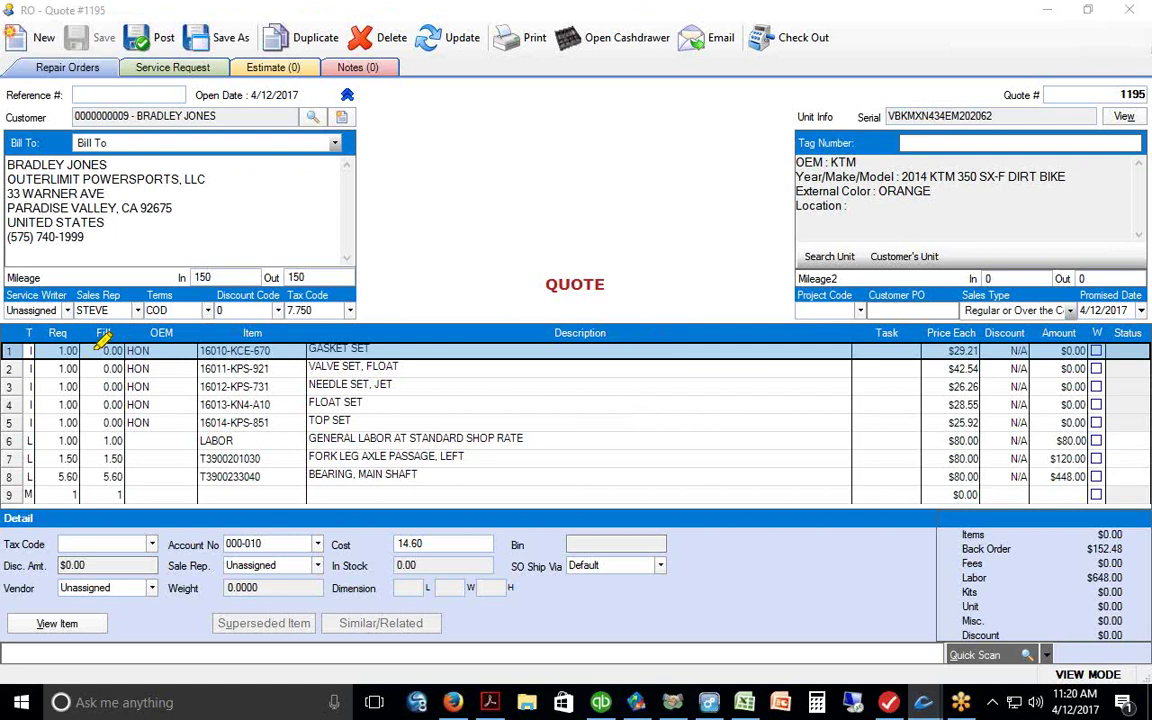
pyautogui.moveTo(95, 370)
pyautogui.mouseDown()
pyautogui.moveTo(96, 426)
pyautogui.moveTo(106, 358)
pyautogui.mouseUp()
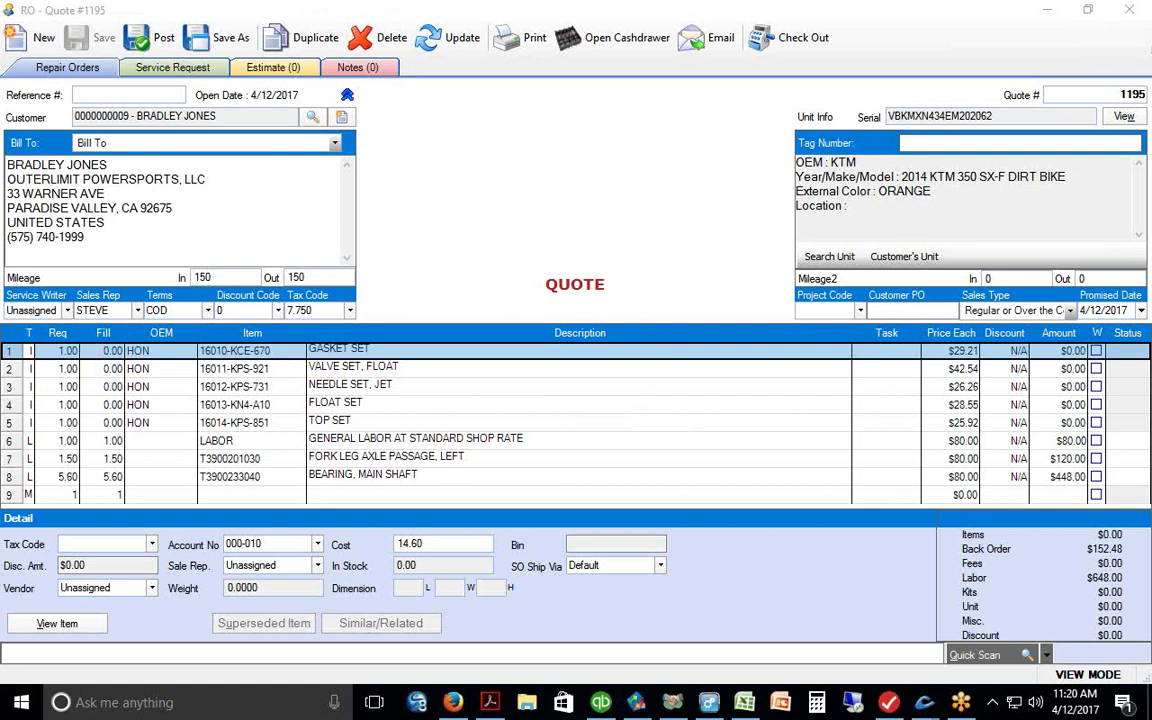
pyautogui.click(146, 40)
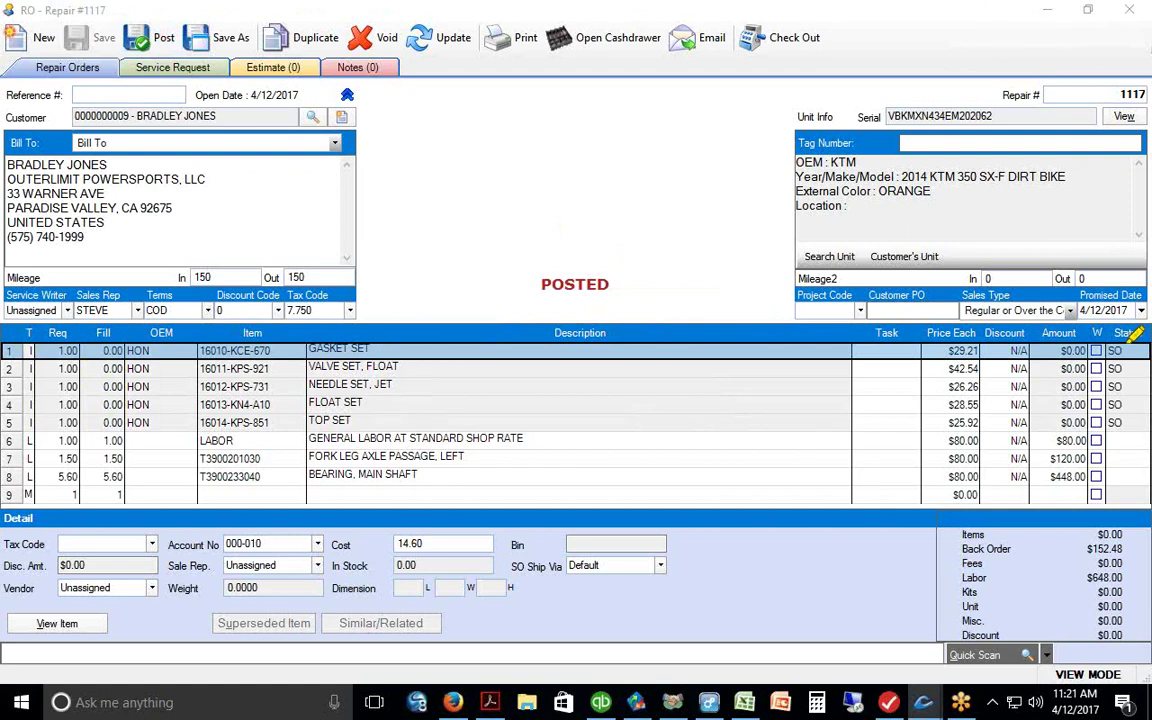
pyautogui.moveTo(1125, 345); pyautogui.dragTo(1125, 430)
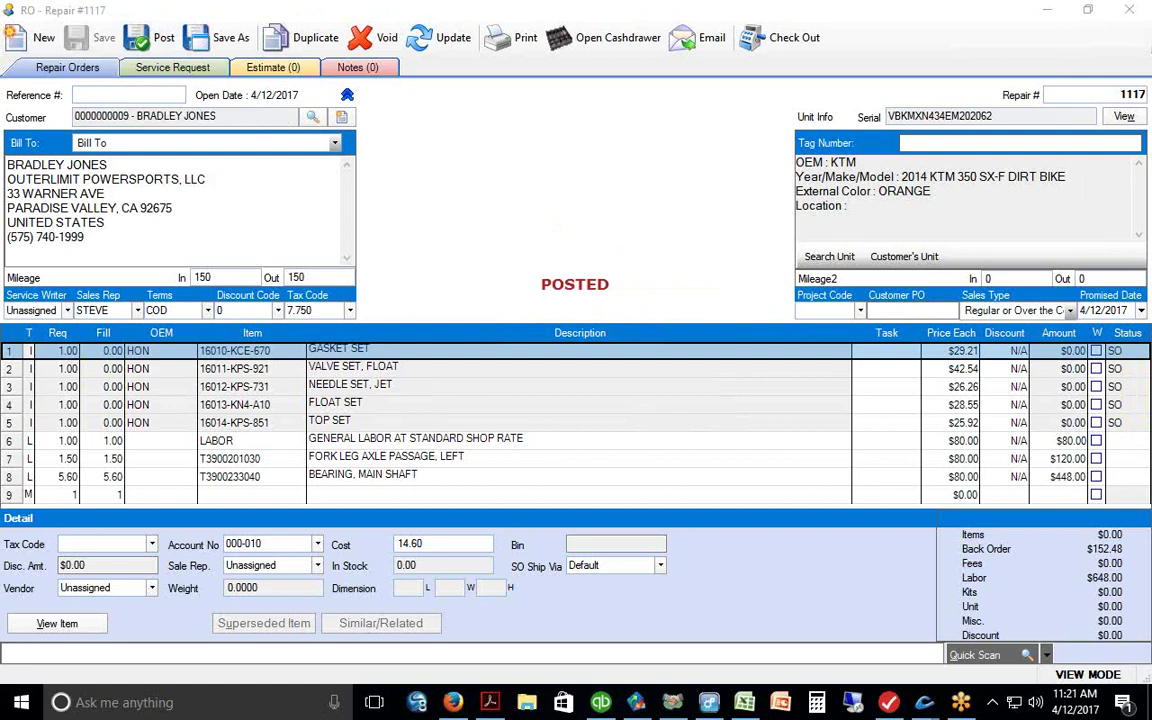
# - Close the posted repair order and open the PO Pad in the main Commander window
pyautogui.click(1130, 18)
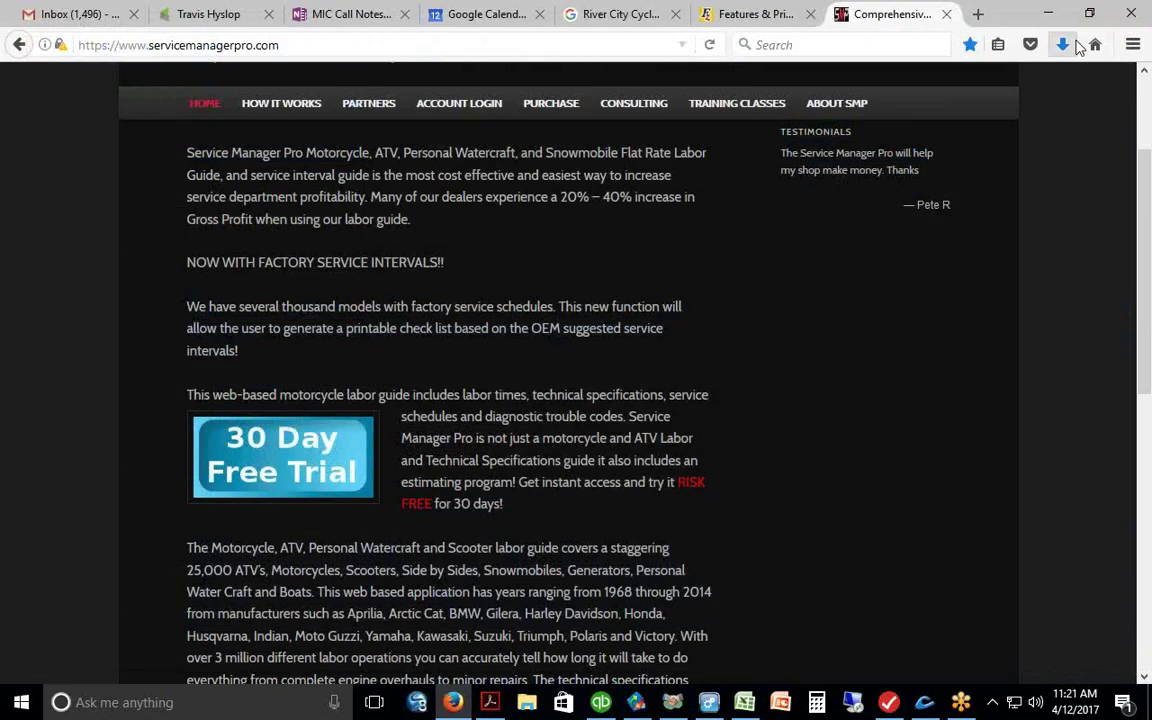
pyautogui.click(925, 705)
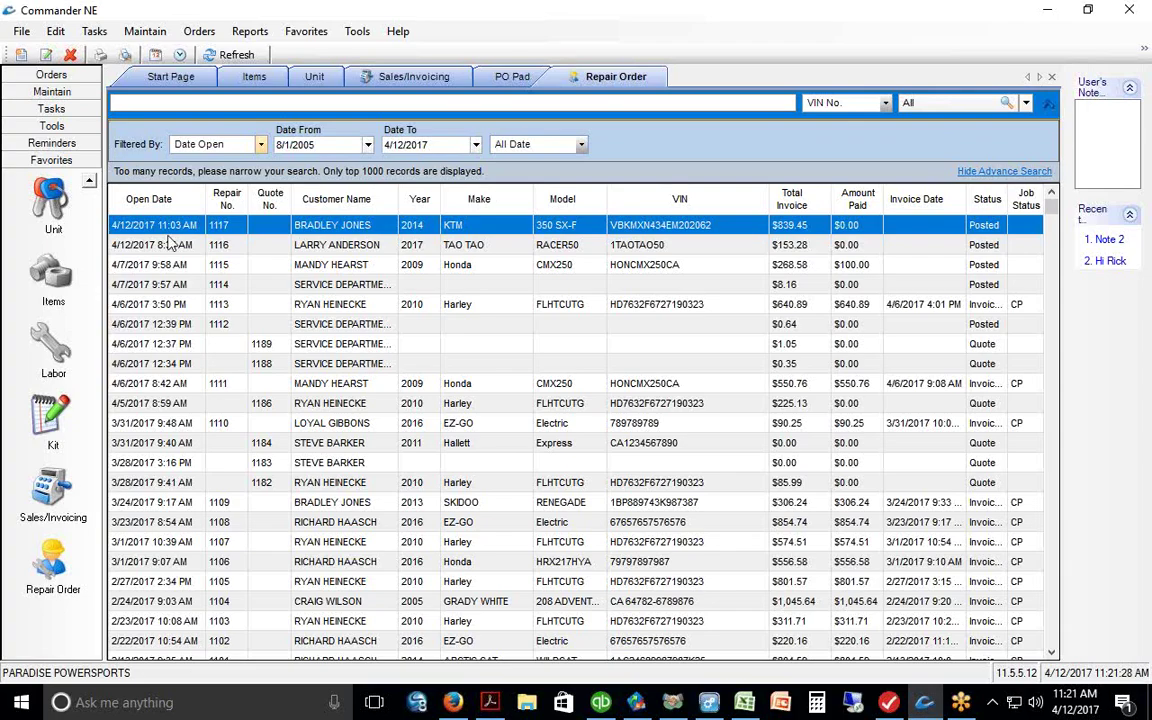
pyautogui.click(54, 79)
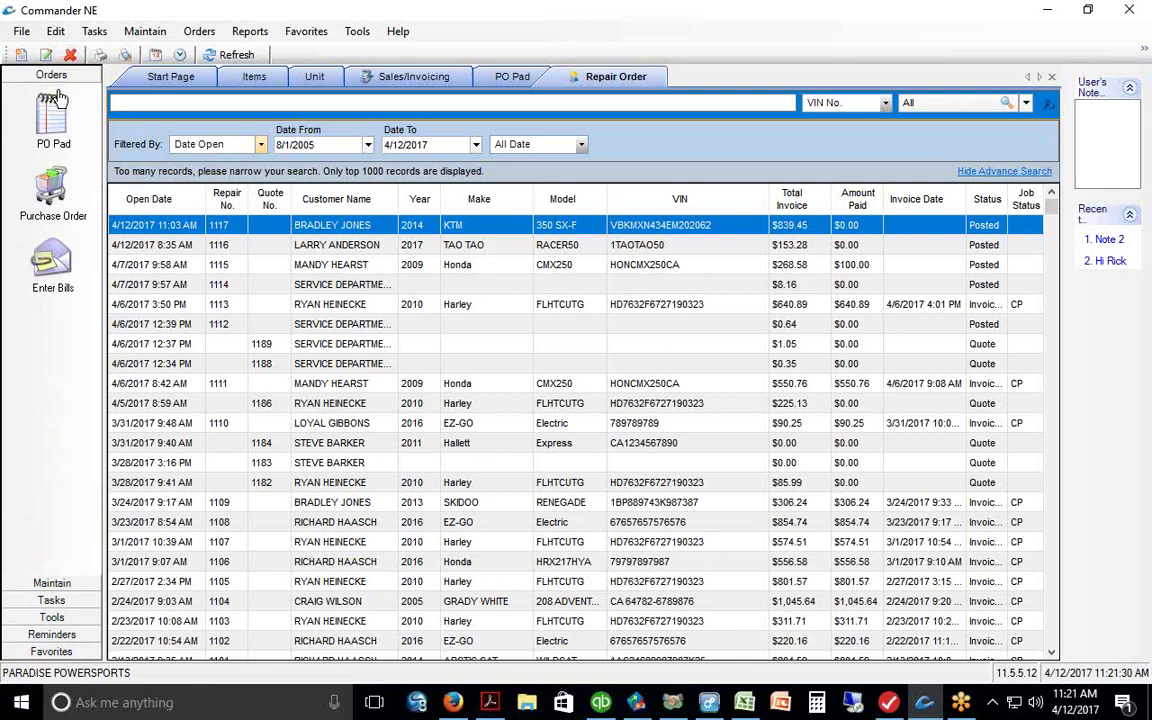
pyautogui.click(54, 112)
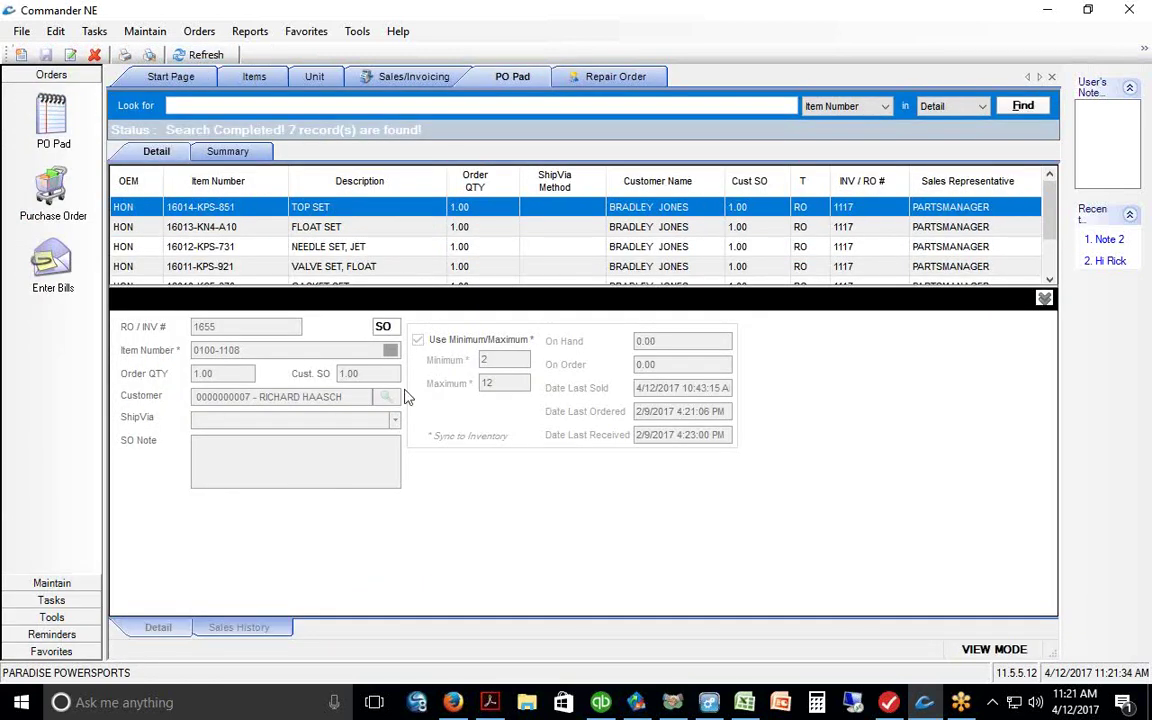
# - Enlarge the PO Pad list and examine the five HON parts from the posted repair order and the HELMET NUMO BLACK LG line
pyautogui.moveTo(415, 301); pyautogui.dragTo(432, 368)
pyautogui.moveTo(222, 288); pyautogui.dragTo(221, 222)
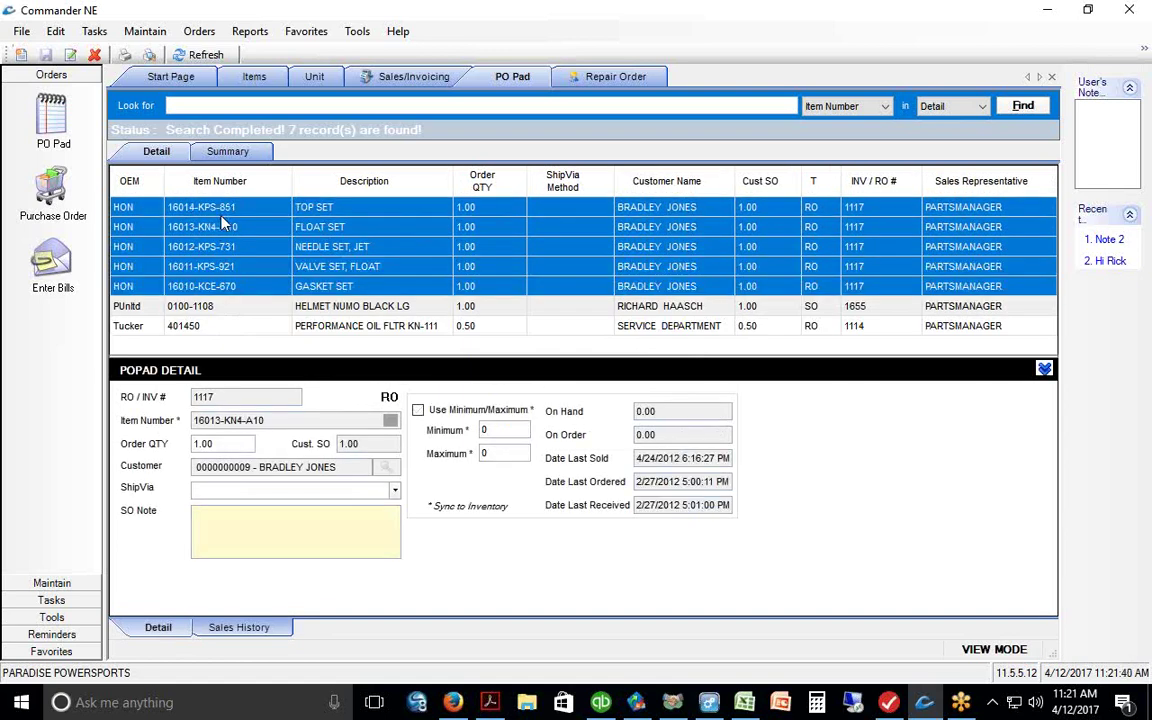
pyautogui.click(375, 302)
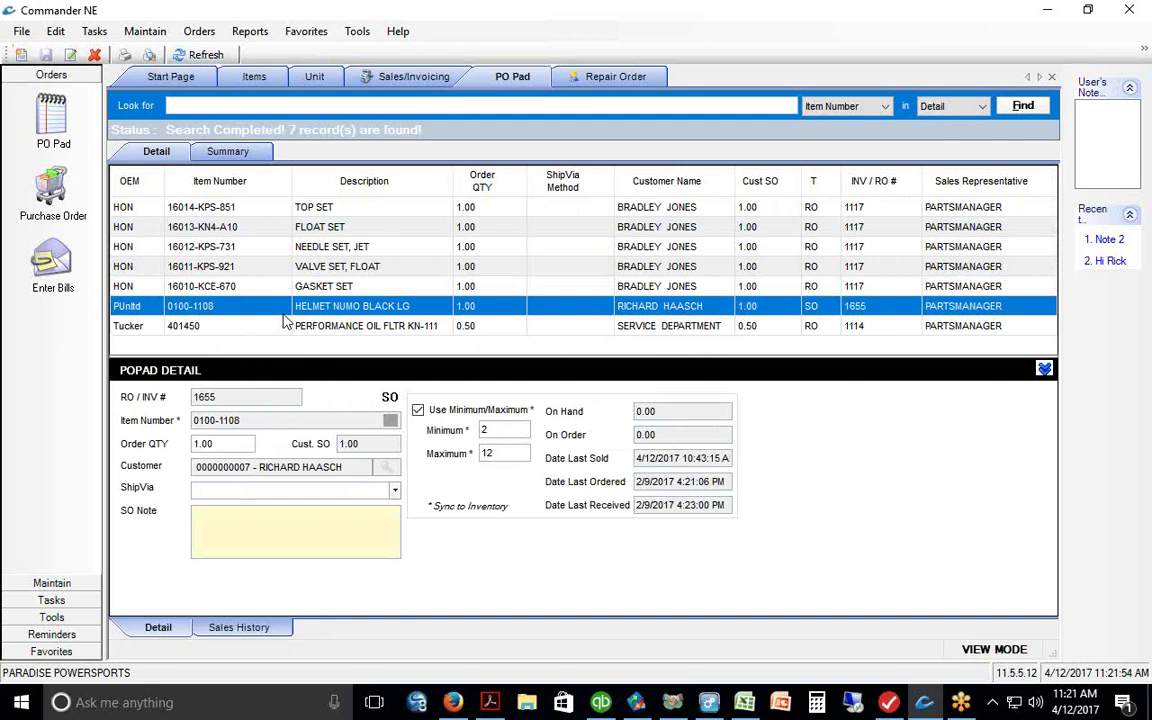
# - Start a new purchase order for Parts Unlimited and add the HELMET NUMO BLACK LG item from the PO Pad
pyautogui.click(55, 186)
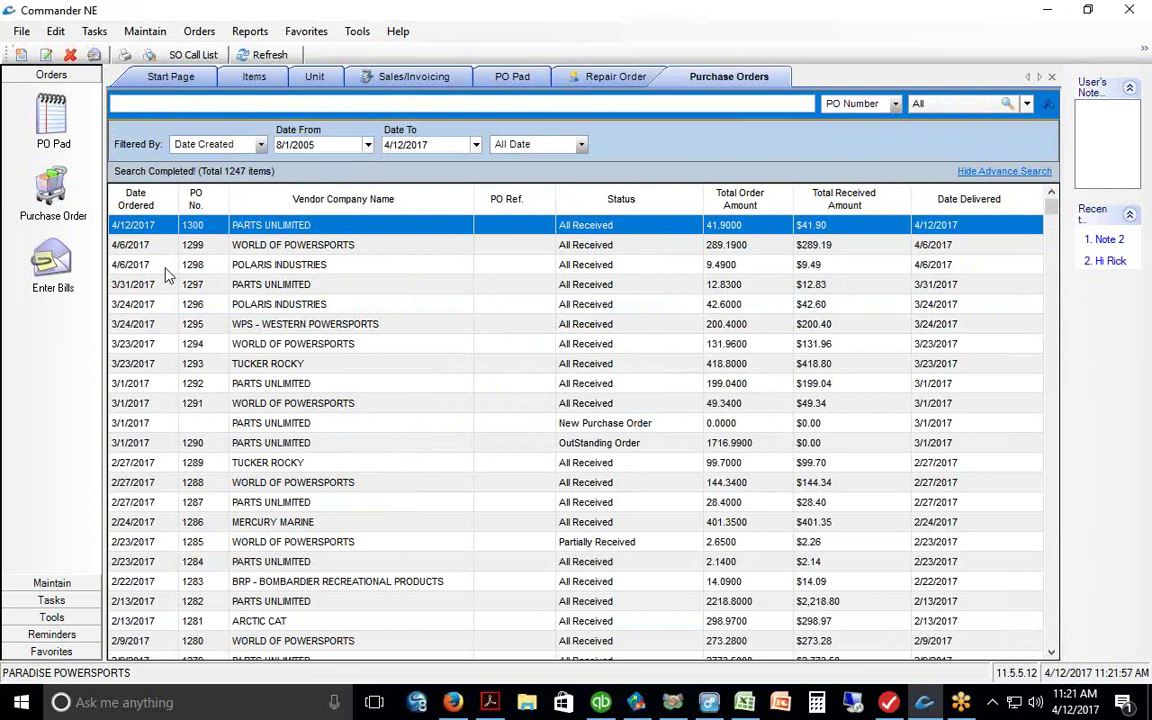
pyautogui.rightClick(231, 237)
pyautogui.click(262, 264)
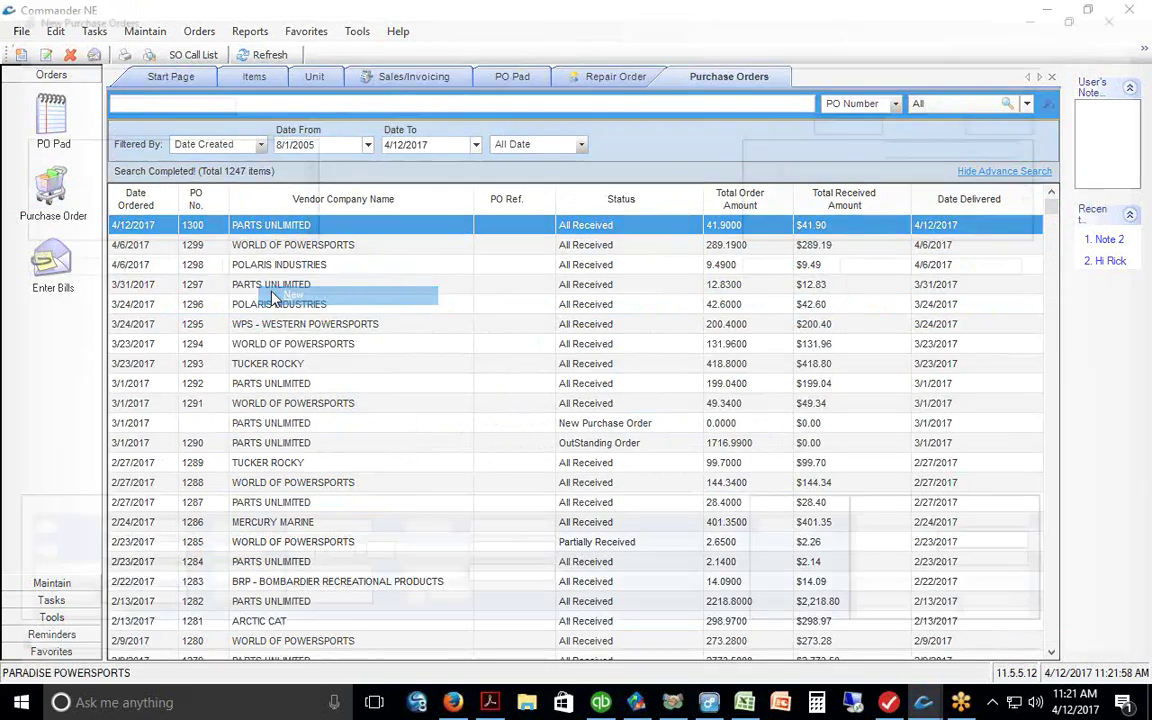
pyautogui.click(47, 649)
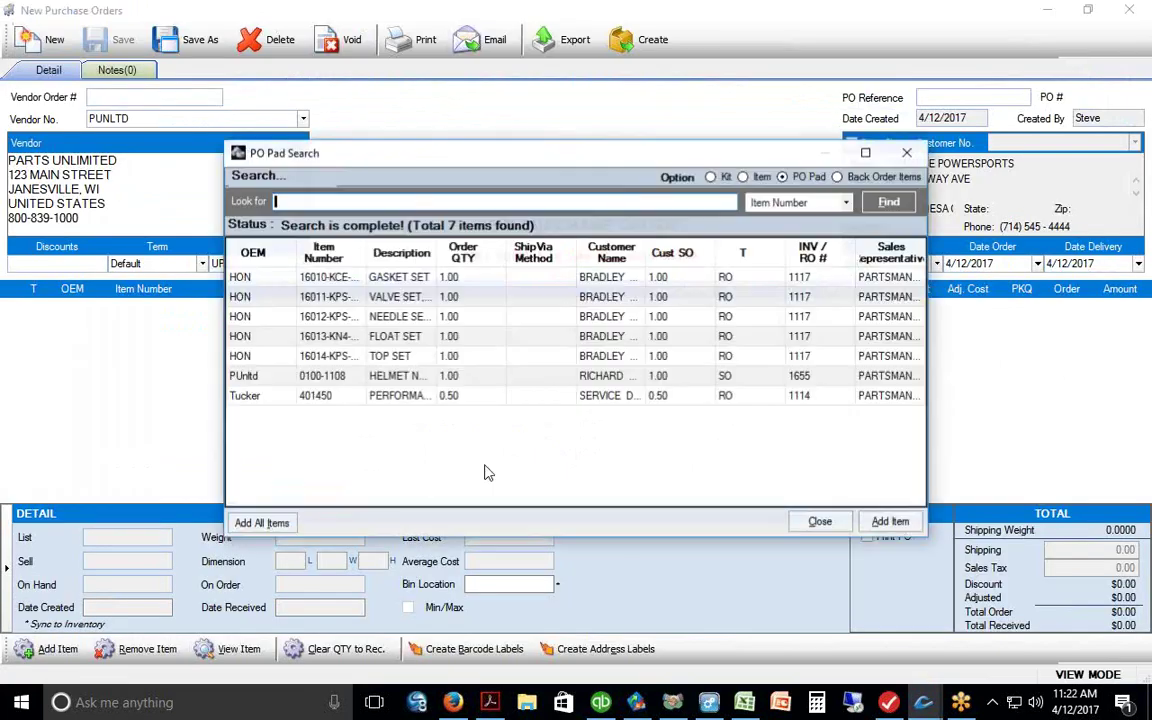
pyautogui.click(255, 378)
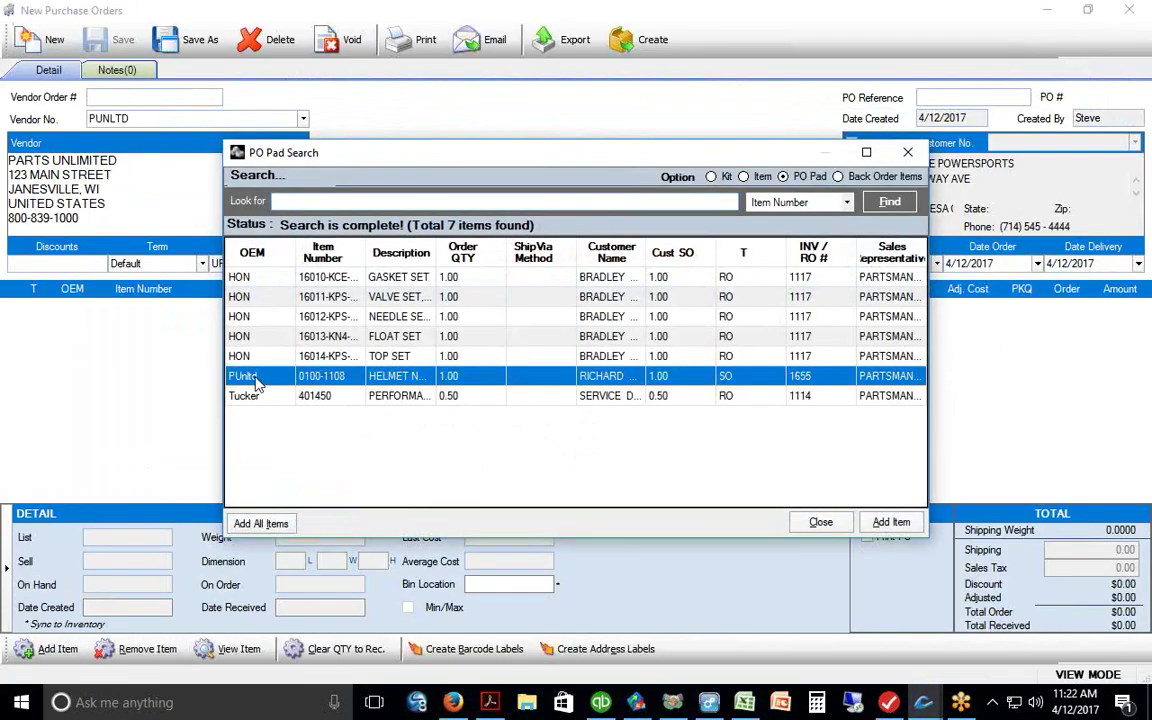
pyautogui.click(890, 521)
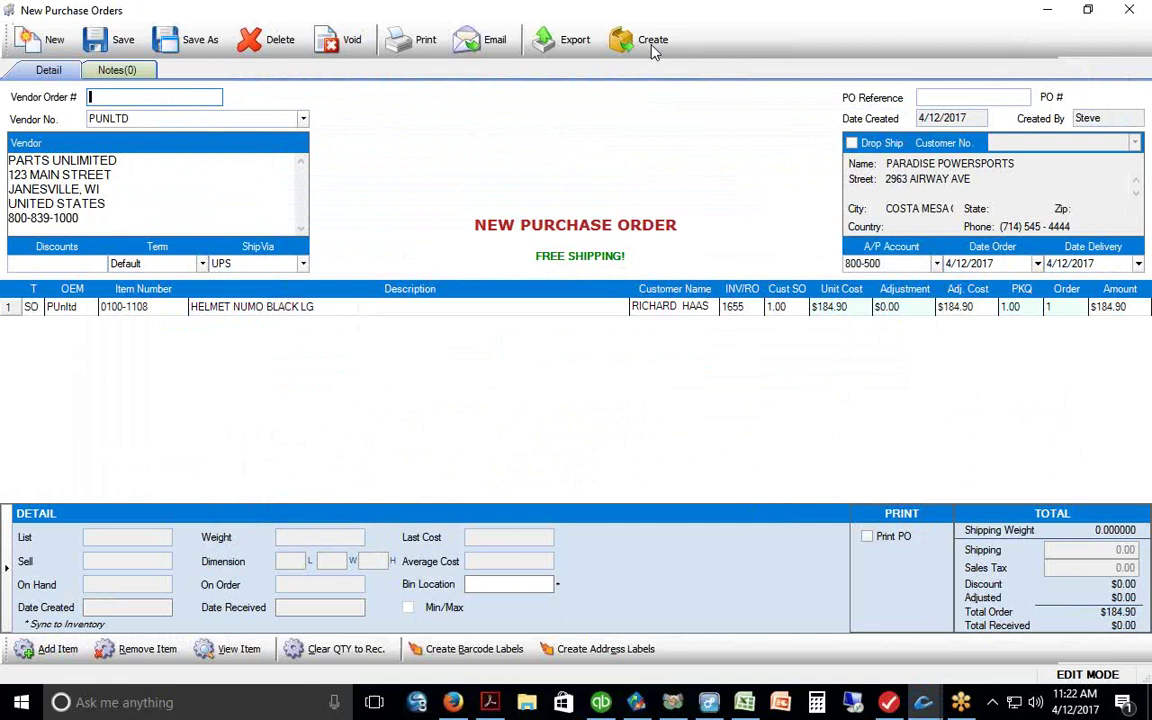
# - Create the Parts Unlimited helmet purchase order and open it from the purchase order list
pyautogui.click(620, 40)
pyautogui.click(535, 388)
pyautogui.doubleClick(285, 222)
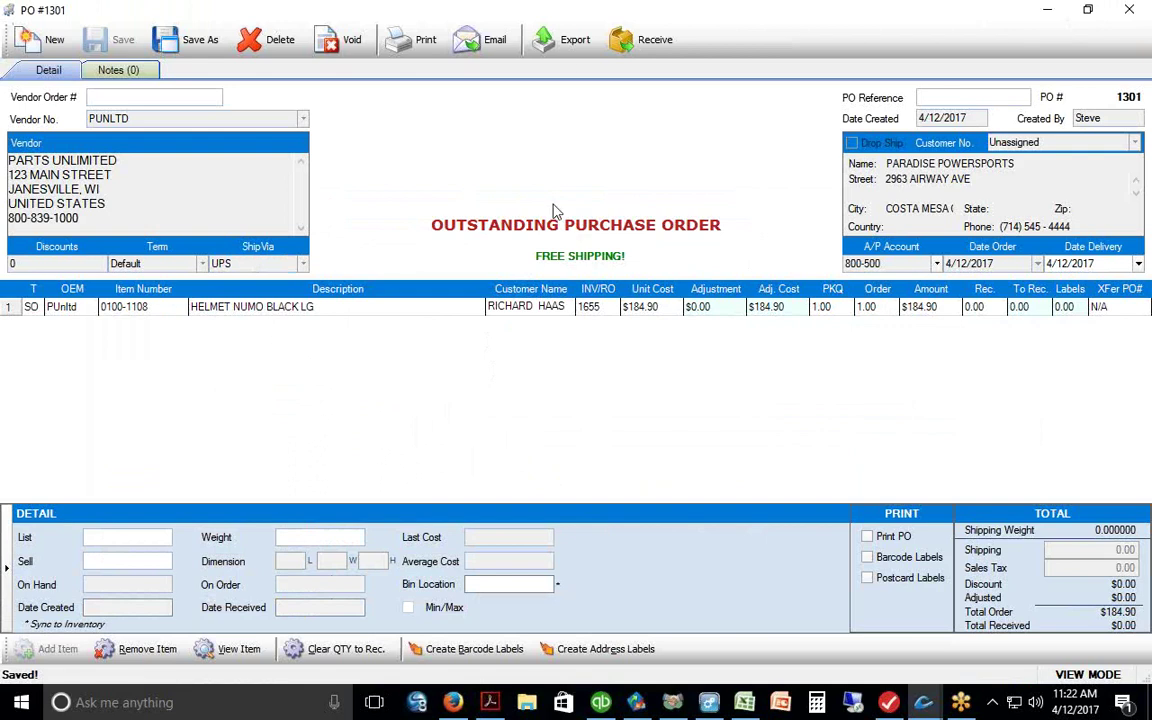
# - Export the purchase order in Parts Unlimited (CSV) format to the C:\ORDERS folder and close the order
pyautogui.click(563, 57)
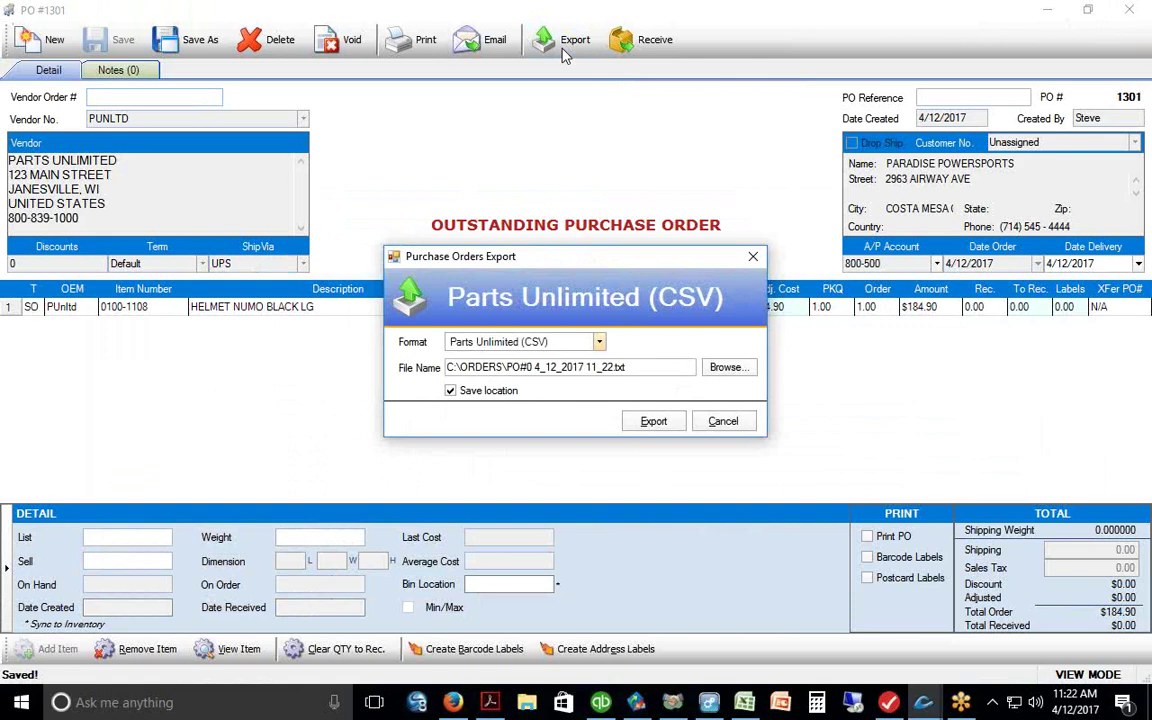
pyautogui.click(650, 428)
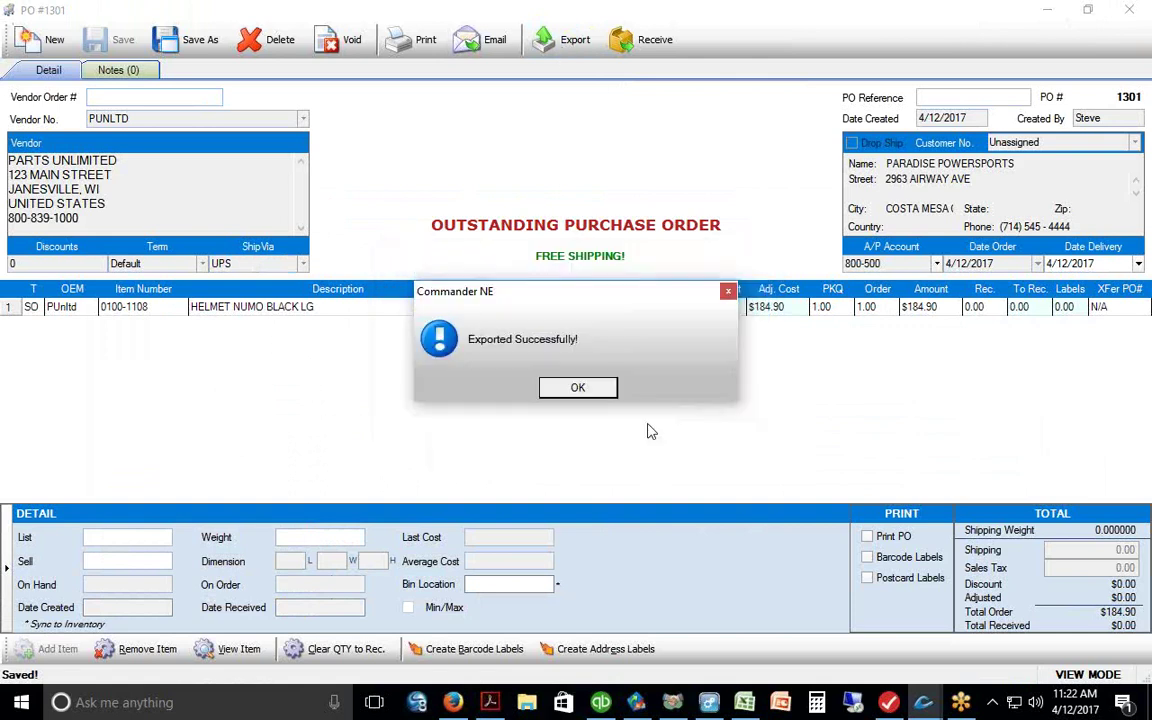
pyautogui.click(580, 387)
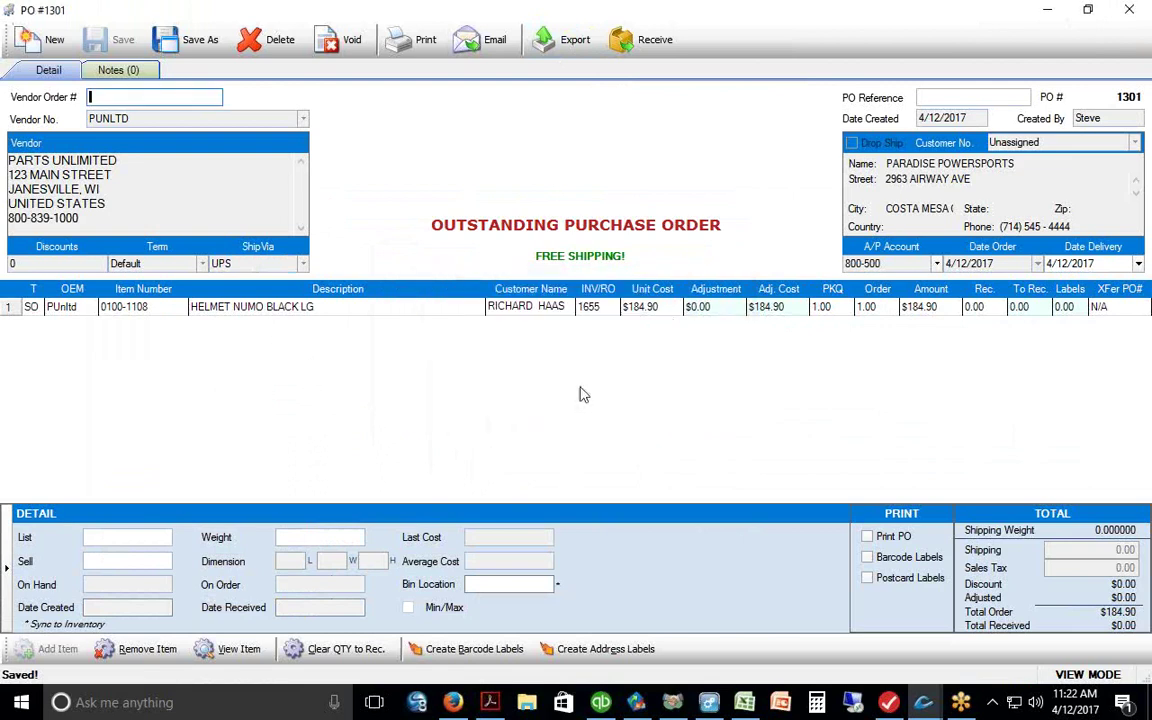
pyautogui.click(1129, 9)
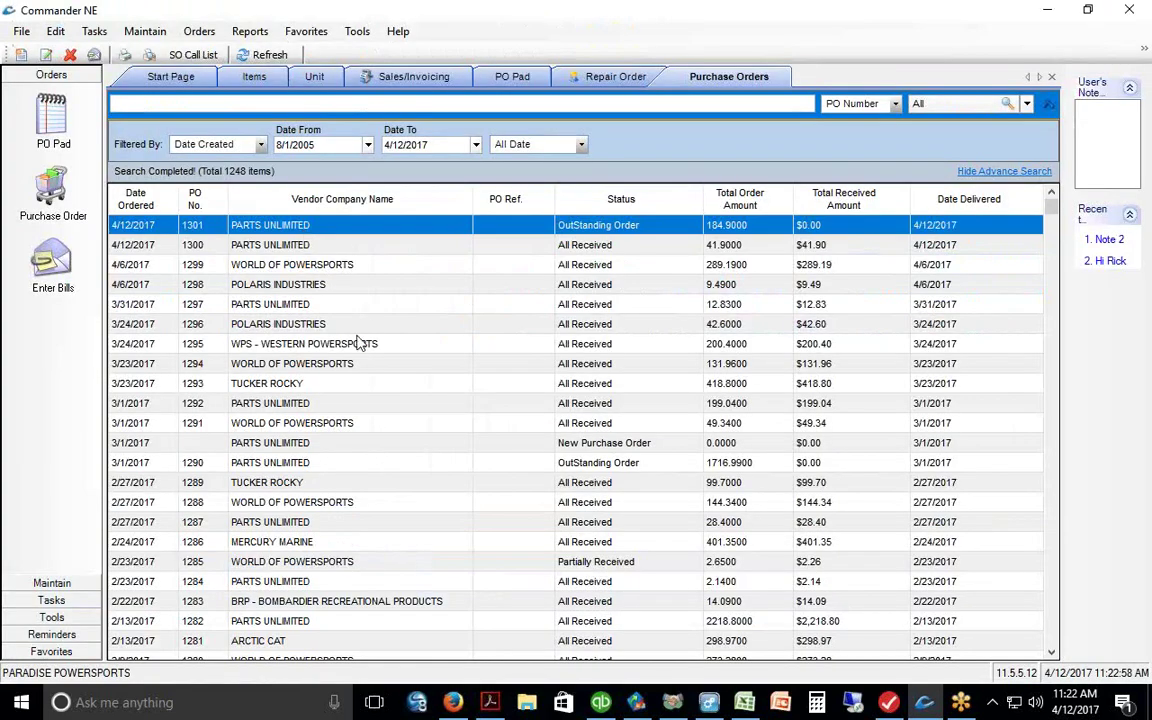
# - Start another new purchase order and add the five HON carburetor parts from the PO Pad
pyautogui.rightClick(325, 284)
pyautogui.click(332, 312)
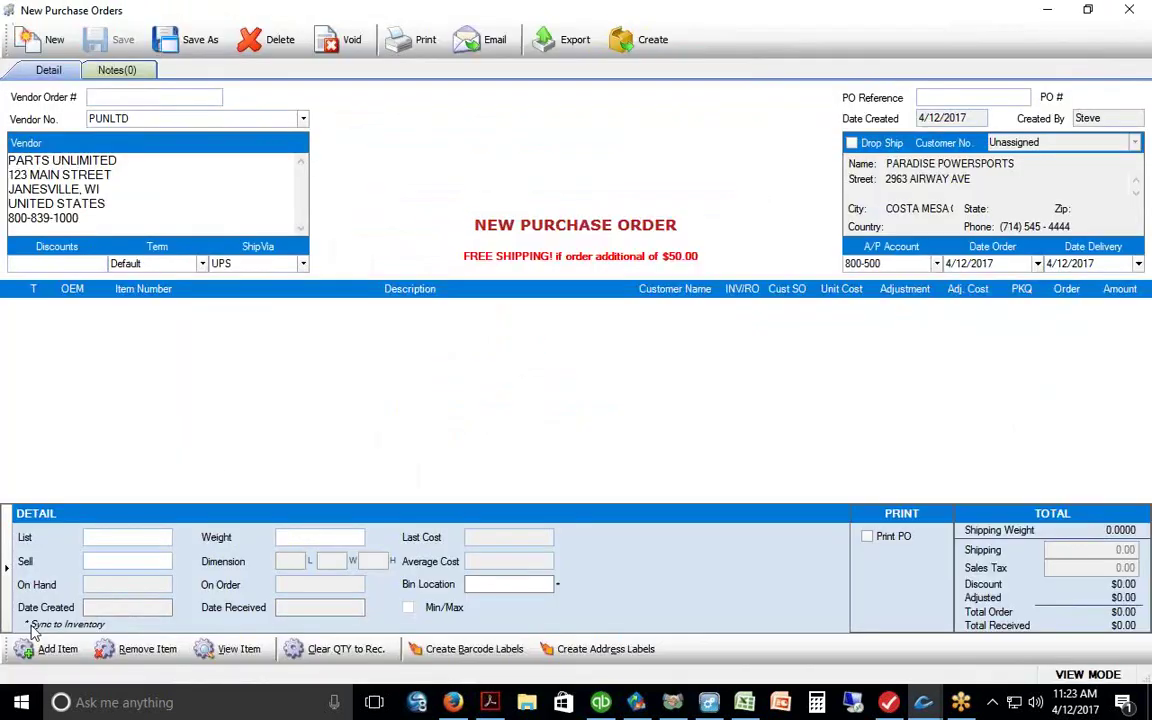
pyautogui.click(50, 648)
pyautogui.moveTo(243, 277); pyautogui.dragTo(249, 356)
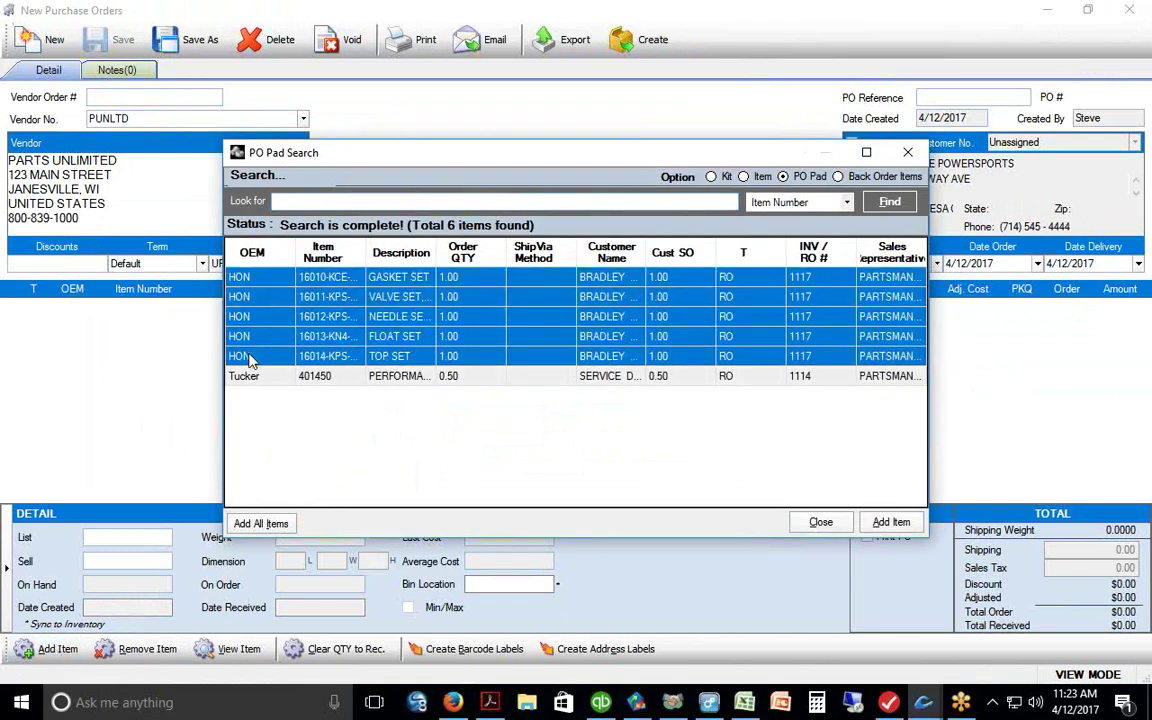
pyautogui.click(890, 521)
# - Change the new order's vendor to World of Powersports and create the purchase order
pyautogui.click(301, 118)
pyautogui.click(213, 197)
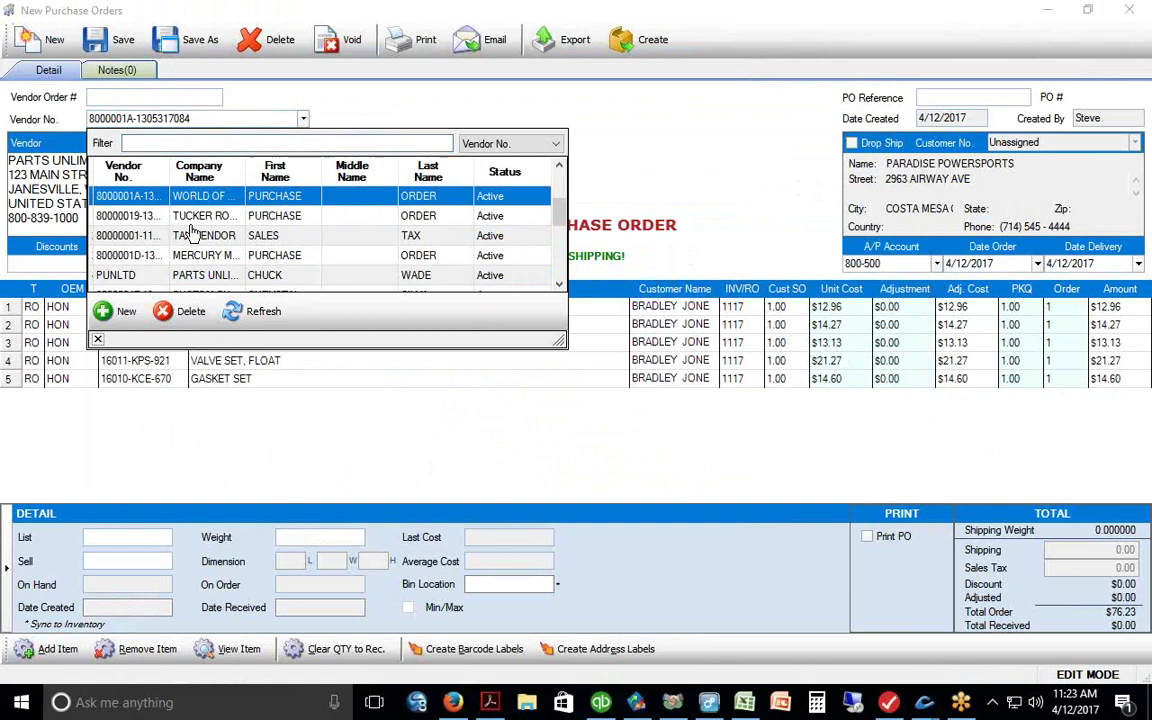
pyautogui.click(97, 339)
pyautogui.click(640, 40)
pyautogui.click(532, 386)
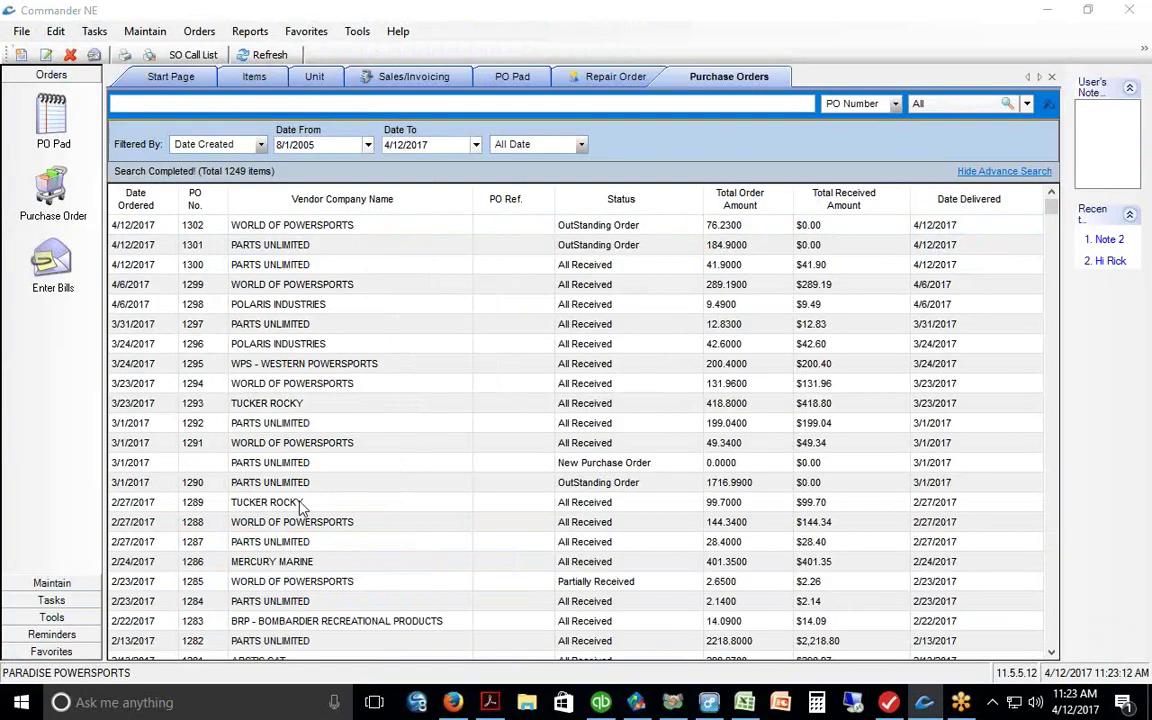
# - Open the outstanding Parts Unlimited helmet order from 4/12/2017 and set the helmet's quantity to receive to 1
pyautogui.click(268, 226)
pyautogui.click(300, 246)
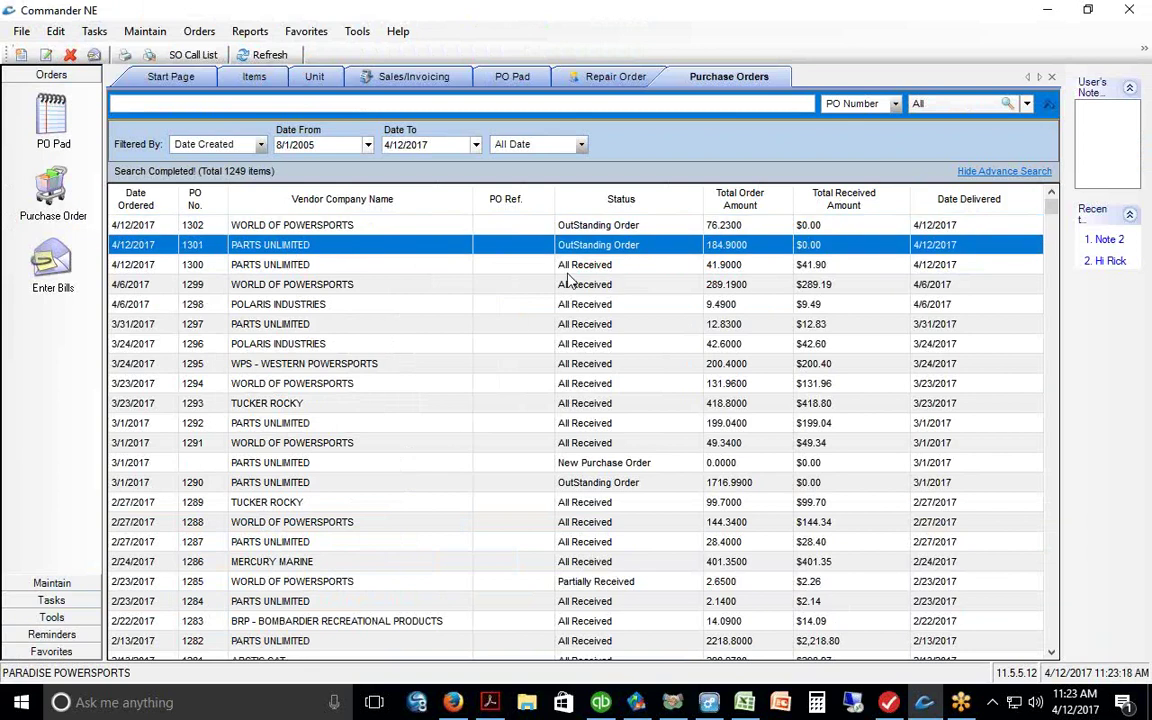
pyautogui.doubleClick(298, 248)
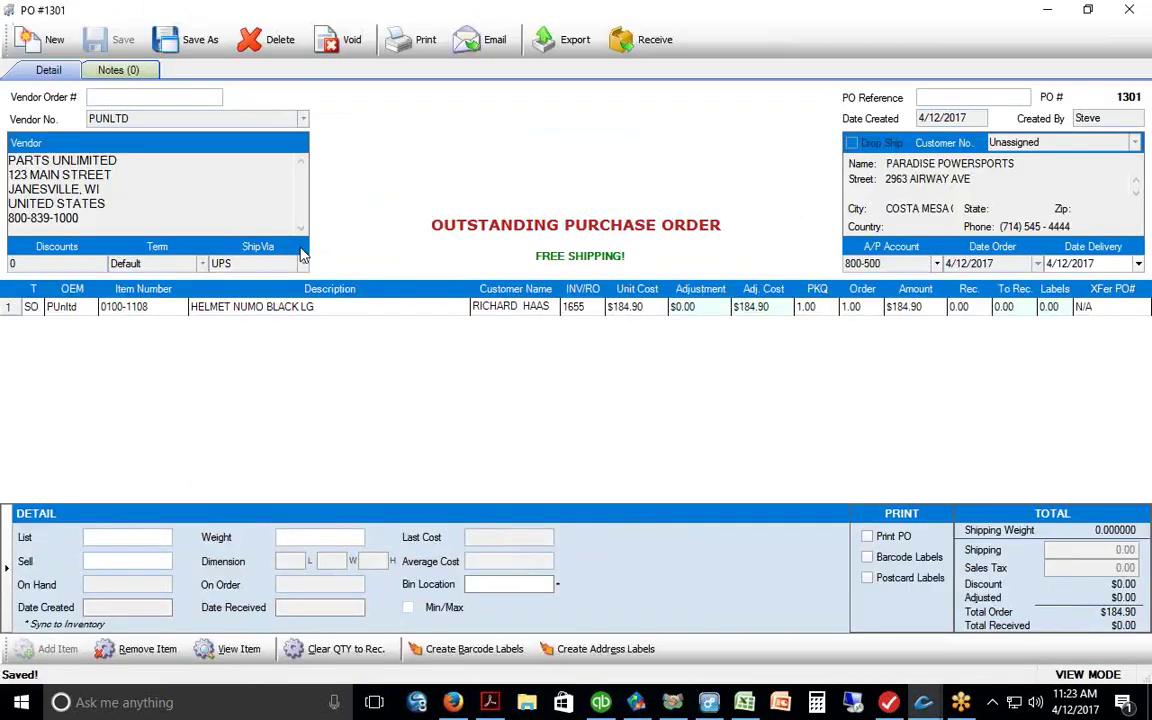
pyautogui.click(1008, 310)
pyautogui.write('1')
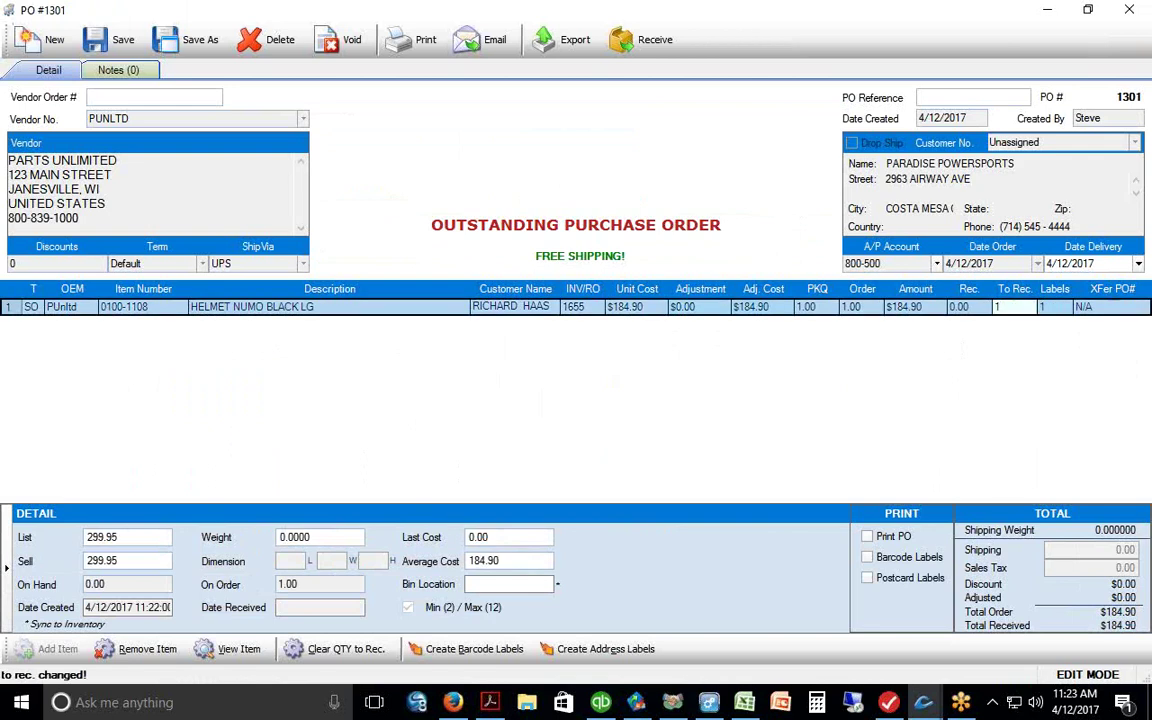
# - Toggle barcode label printing on and back off for the helmet order, and widen its Customer Name column
pyautogui.click(866, 557)
pyautogui.moveTo(560, 289); pyautogui.dragTo(575, 289)
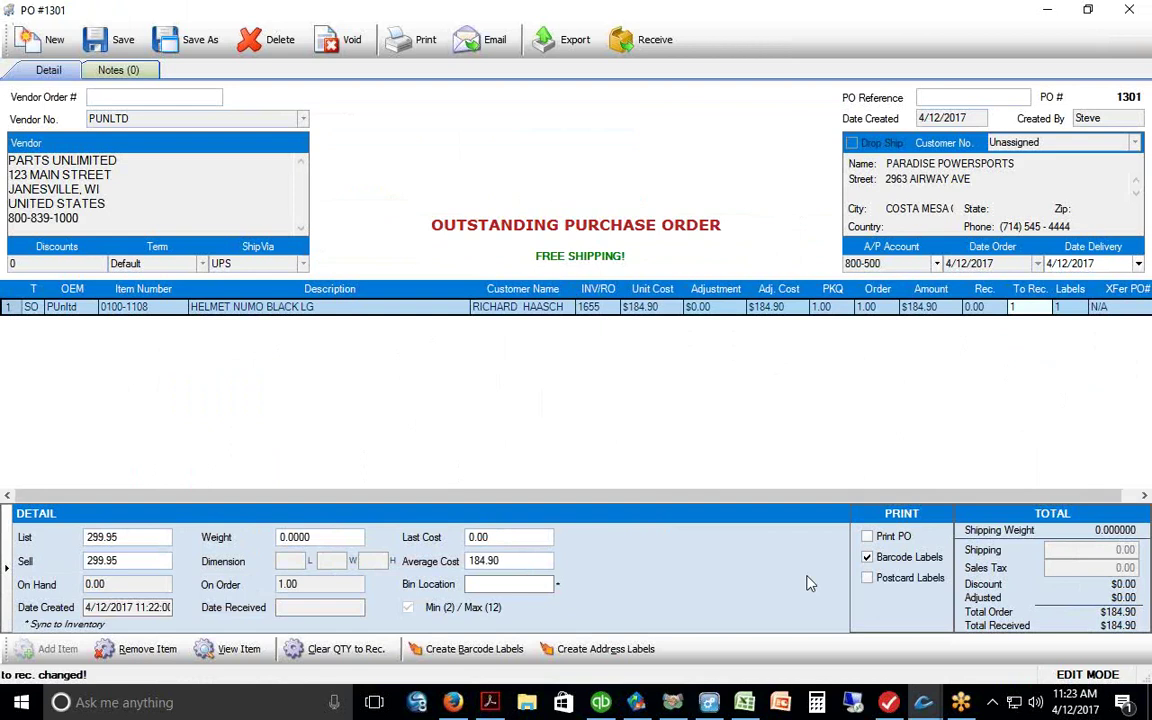
pyautogui.click(867, 558)
# - Set the helmet line's adjusted cost to 175
pyautogui.click(770, 308)
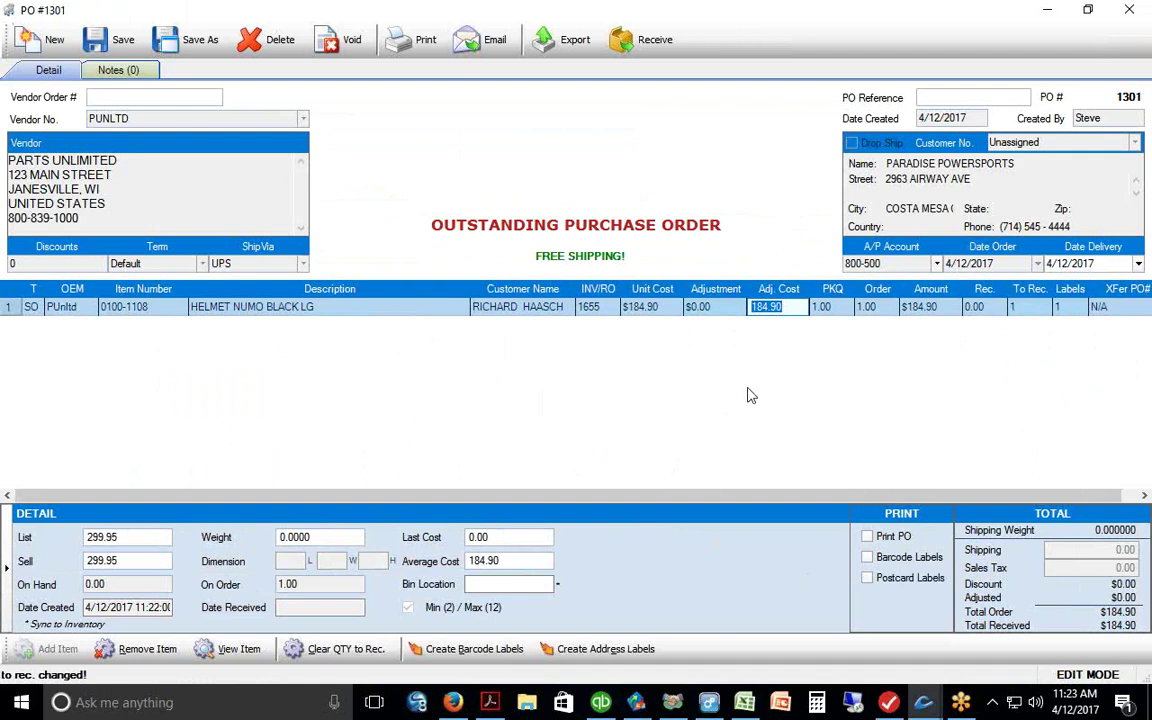
pyautogui.write('175')
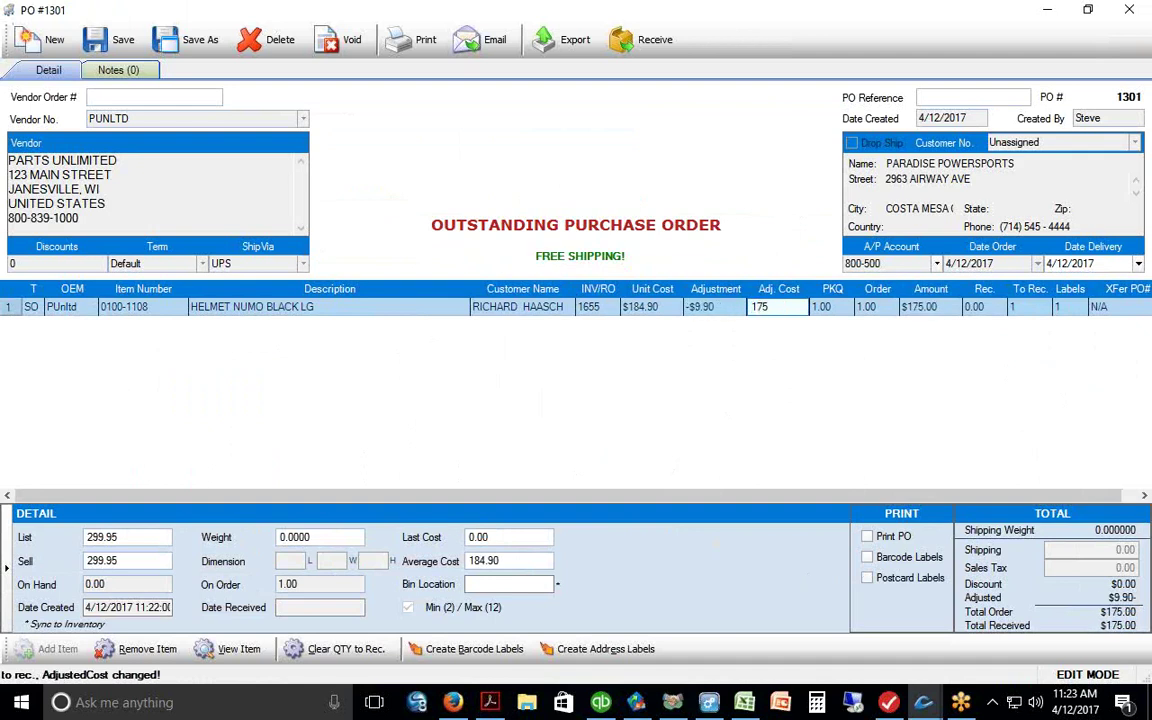
pyautogui.press('Return')
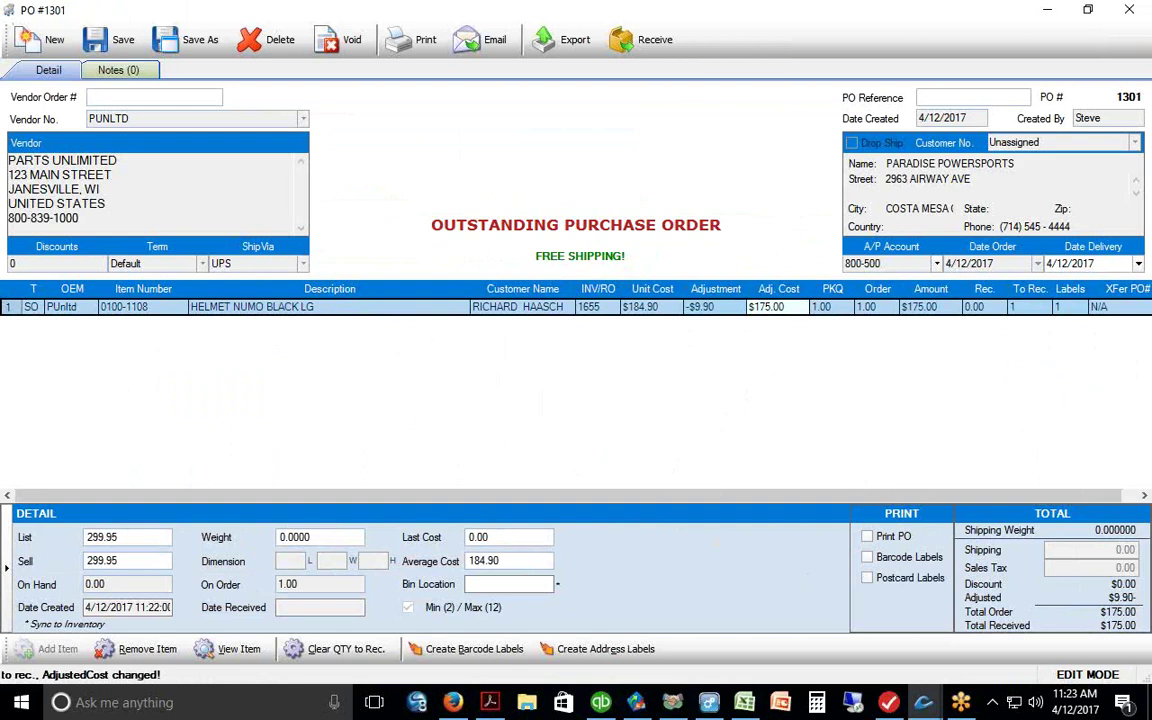
# - Receive the helmet order while skipping bills, and highlight the statuses of the two newest purchase orders
pyautogui.click(640, 42)
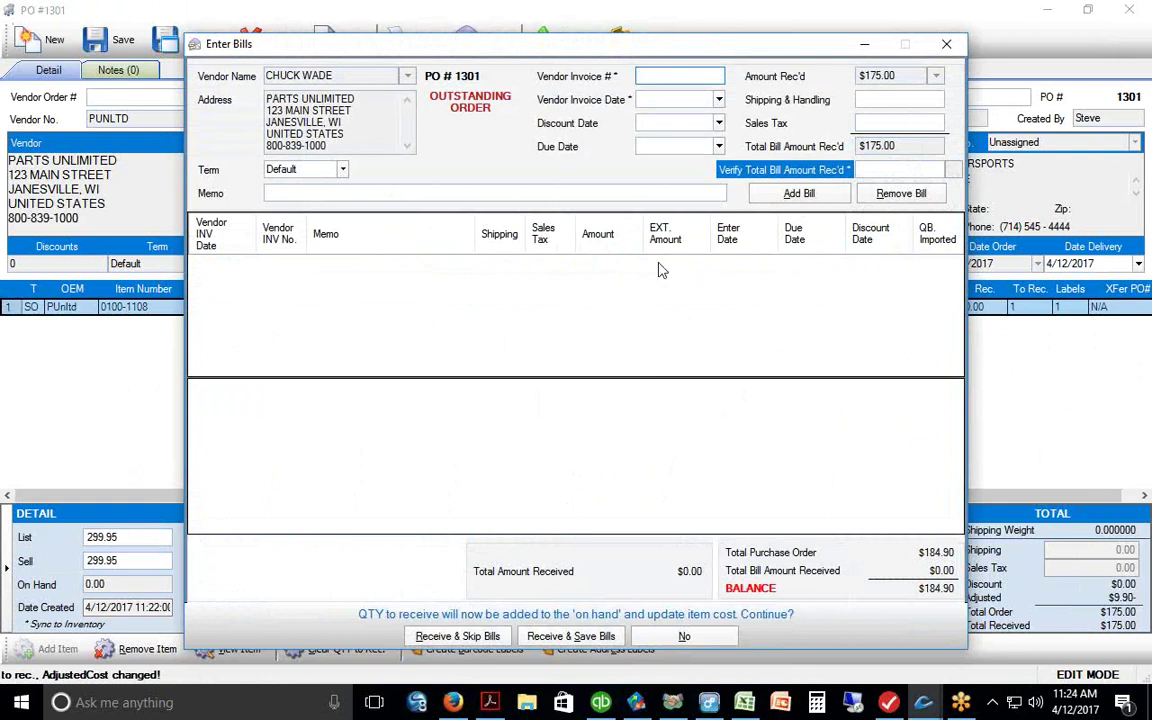
pyautogui.click(466, 637)
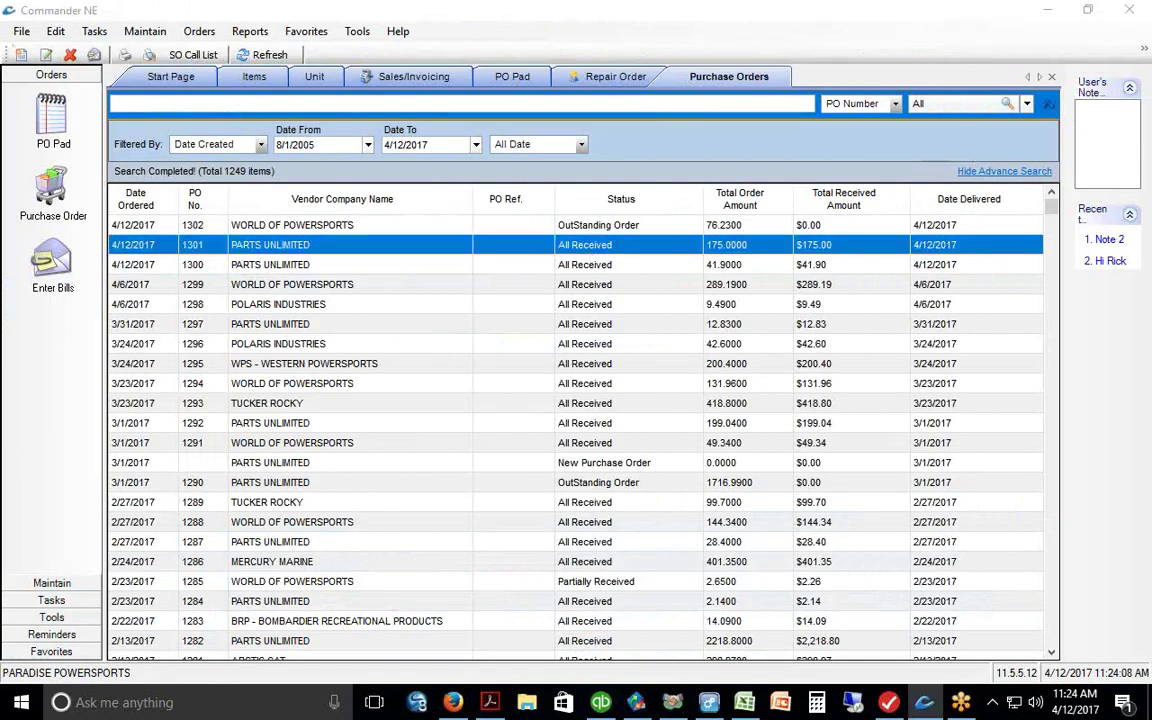
pyautogui.moveTo(655, 210); pyautogui.dragTo(640, 248)
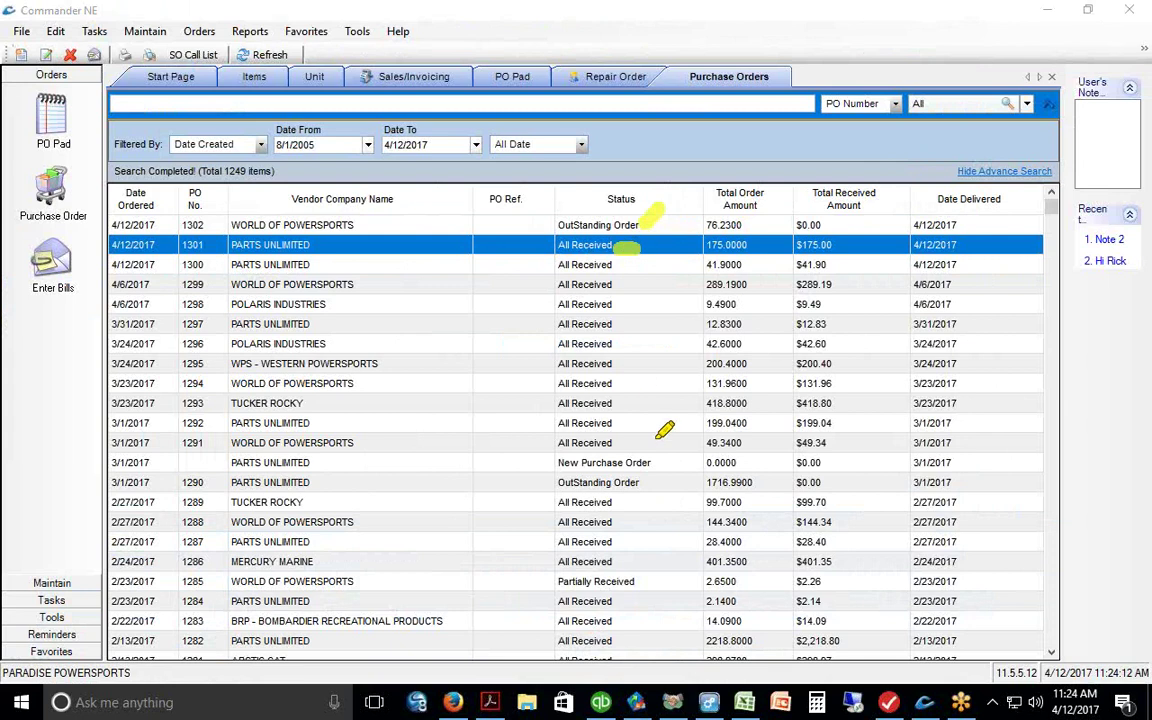
pyautogui.press('Escape')
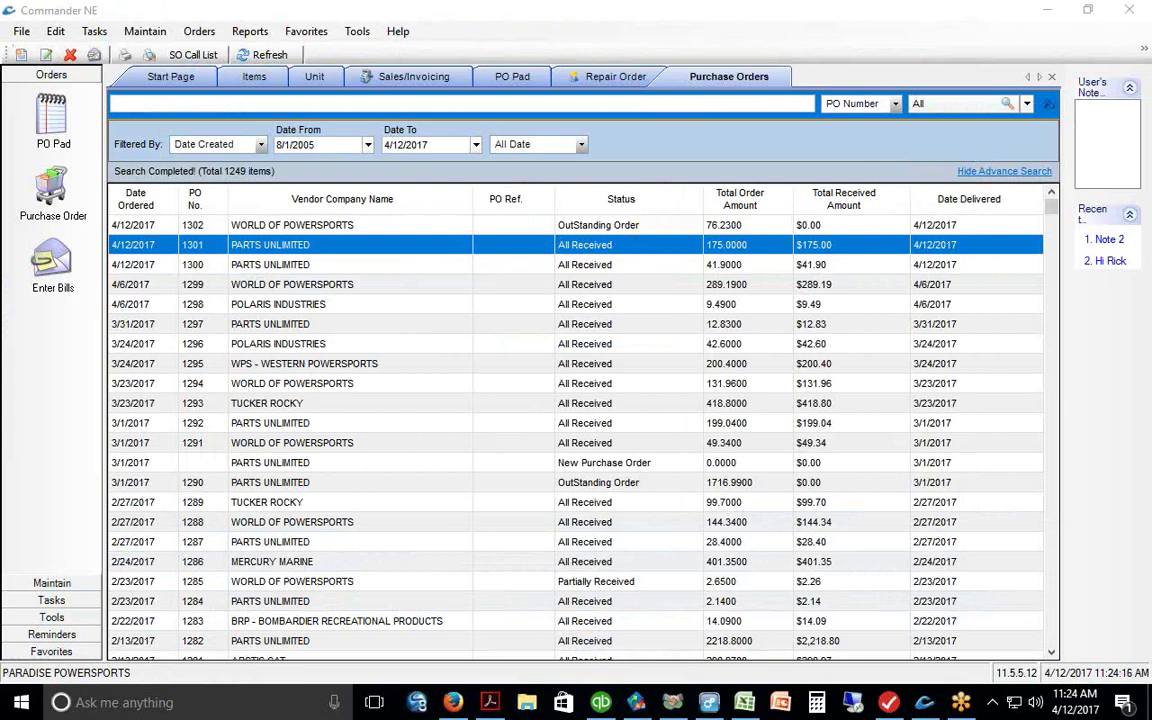
# - Open the outstanding World of Powersports order and receive 1 each of its first four HON parts, skipping bills
pyautogui.click(320, 226)
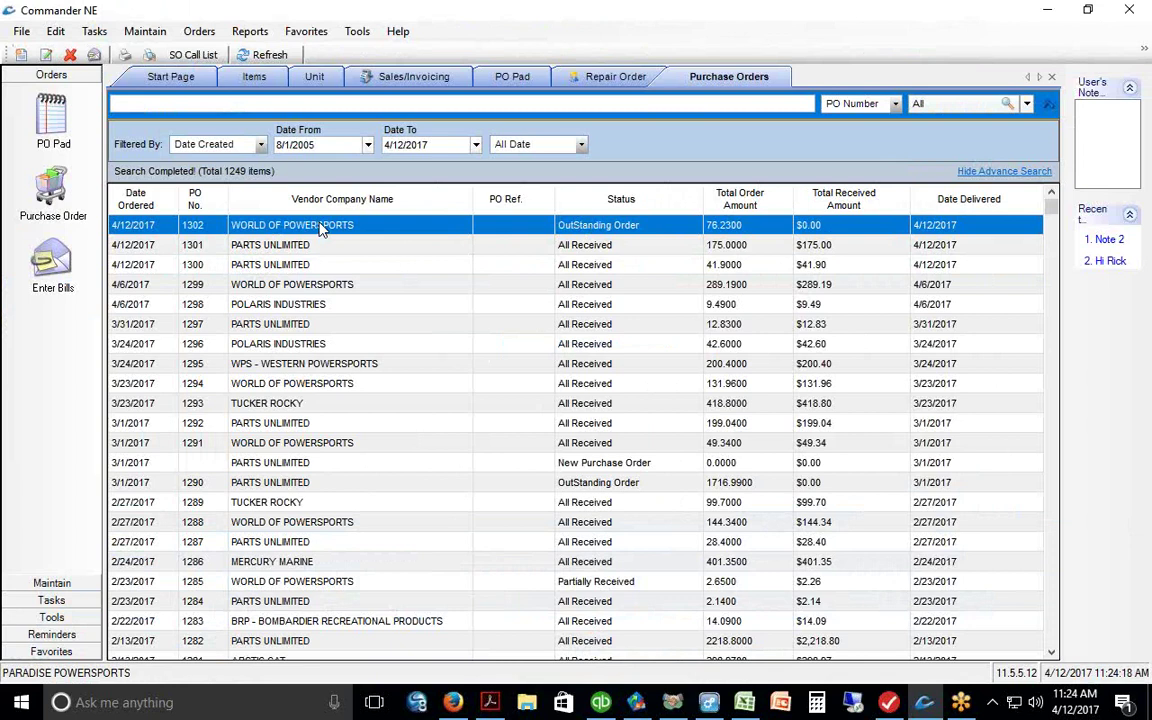
pyautogui.doubleClick(320, 227)
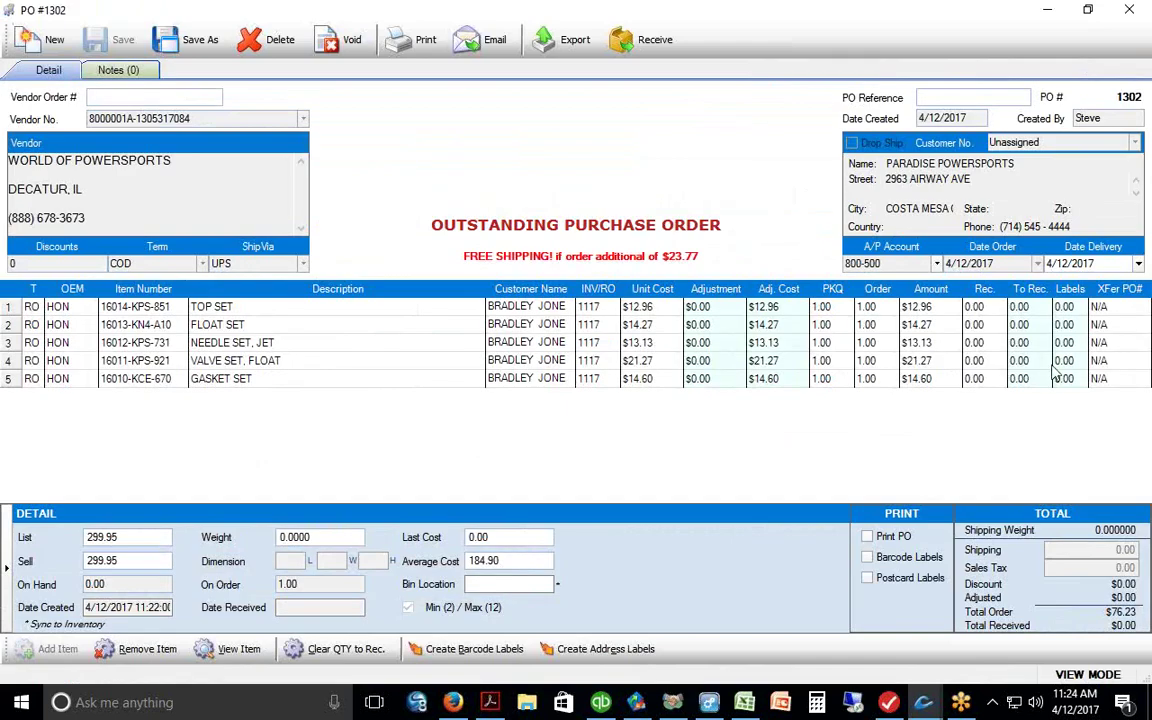
pyautogui.click(1020, 307)
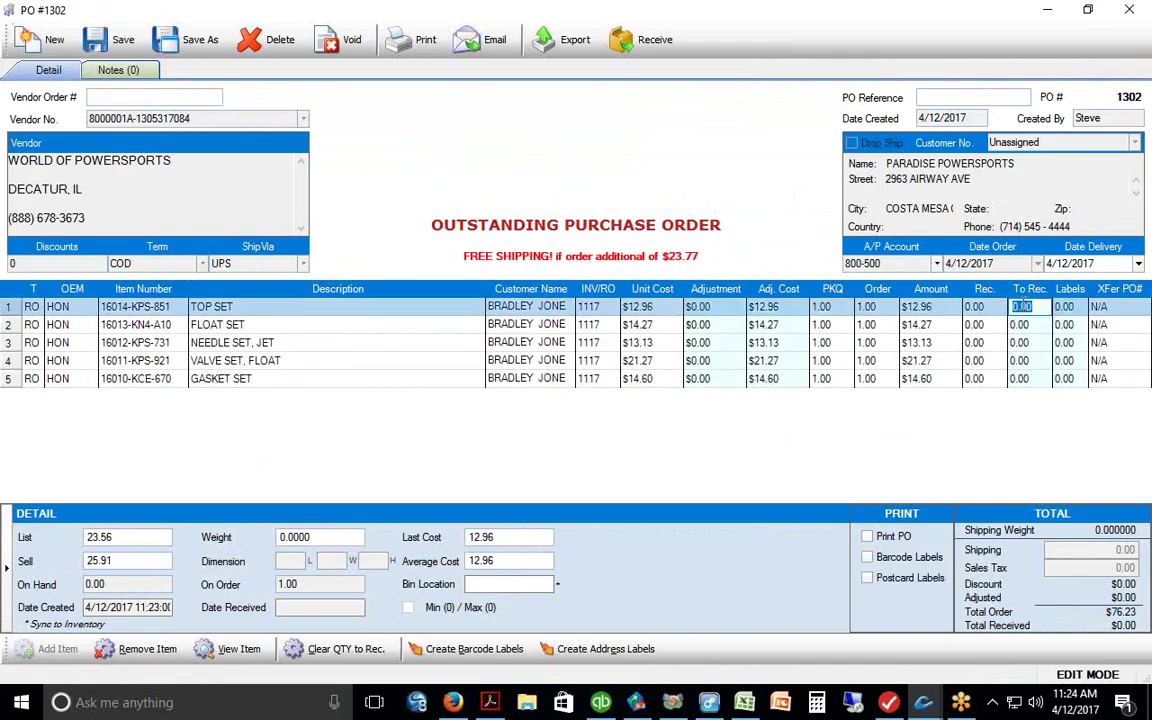
pyautogui.write('1')
pyautogui.press('Return')
pyautogui.write('1')
pyautogui.press('Return')
pyautogui.write('1')
pyautogui.press('Return')
pyautogui.write('1')
pyautogui.press('Return')
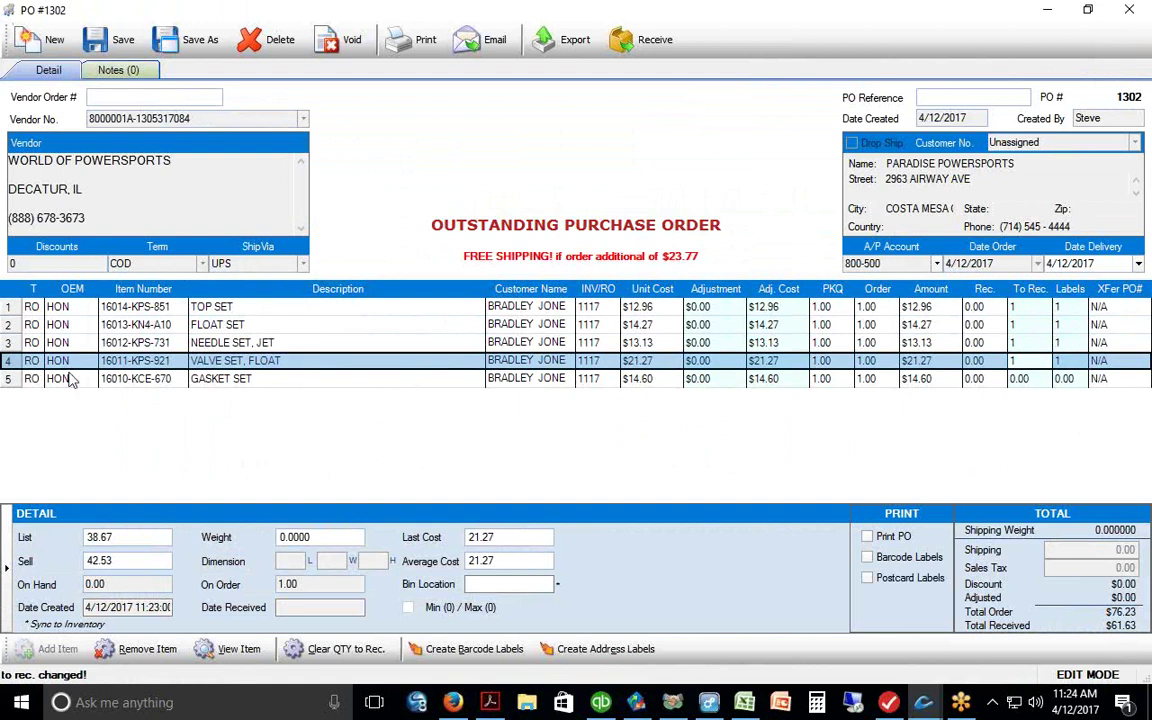
pyautogui.click(638, 40)
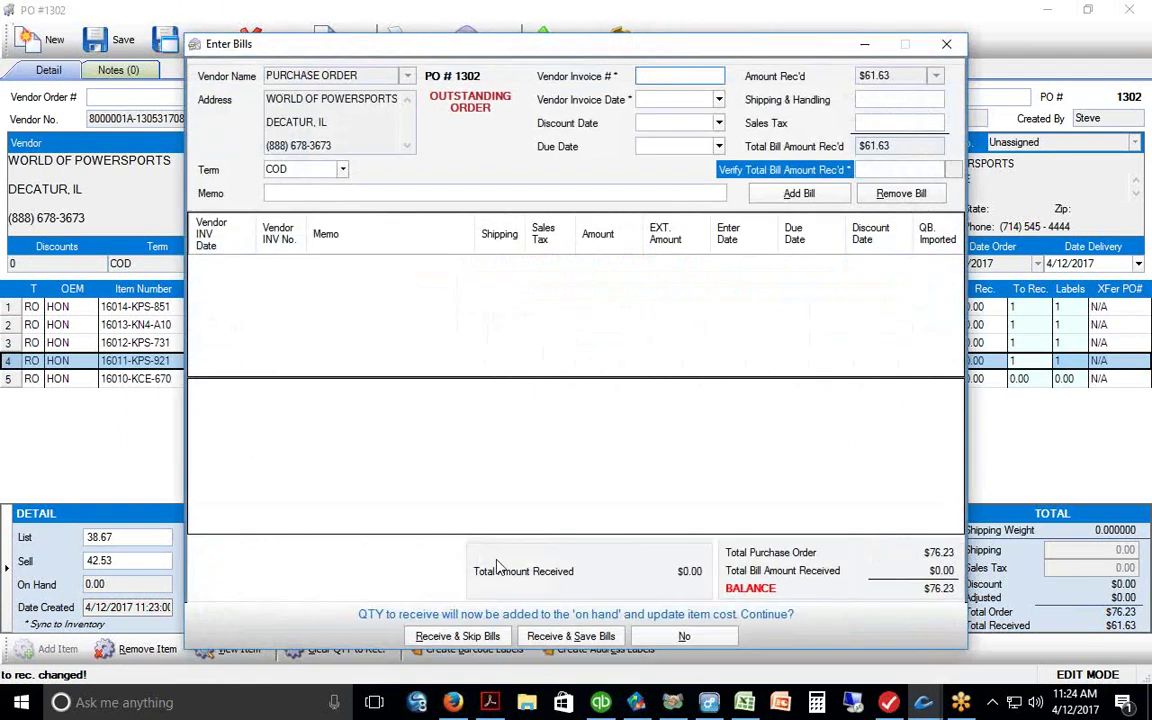
pyautogui.click(420, 633)
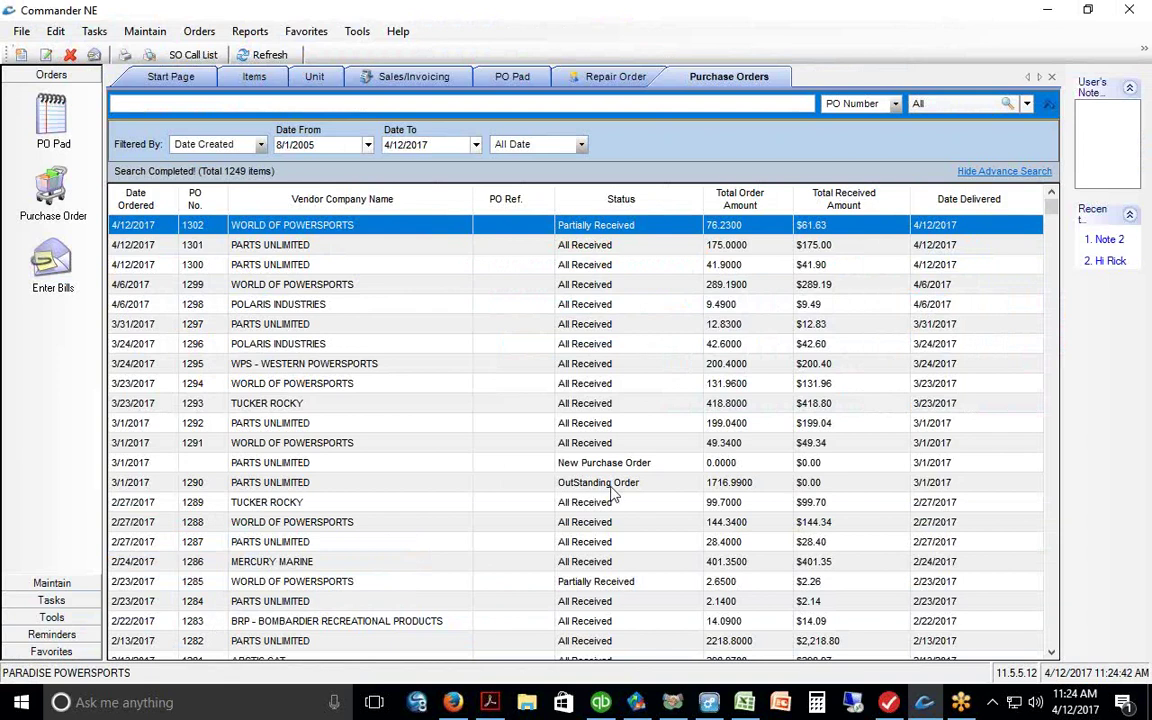
# - Reopen the partially received World of Powersports order and receive 1 of the remaining GASKET SET, skipping bills
pyautogui.doubleClick(605, 225)
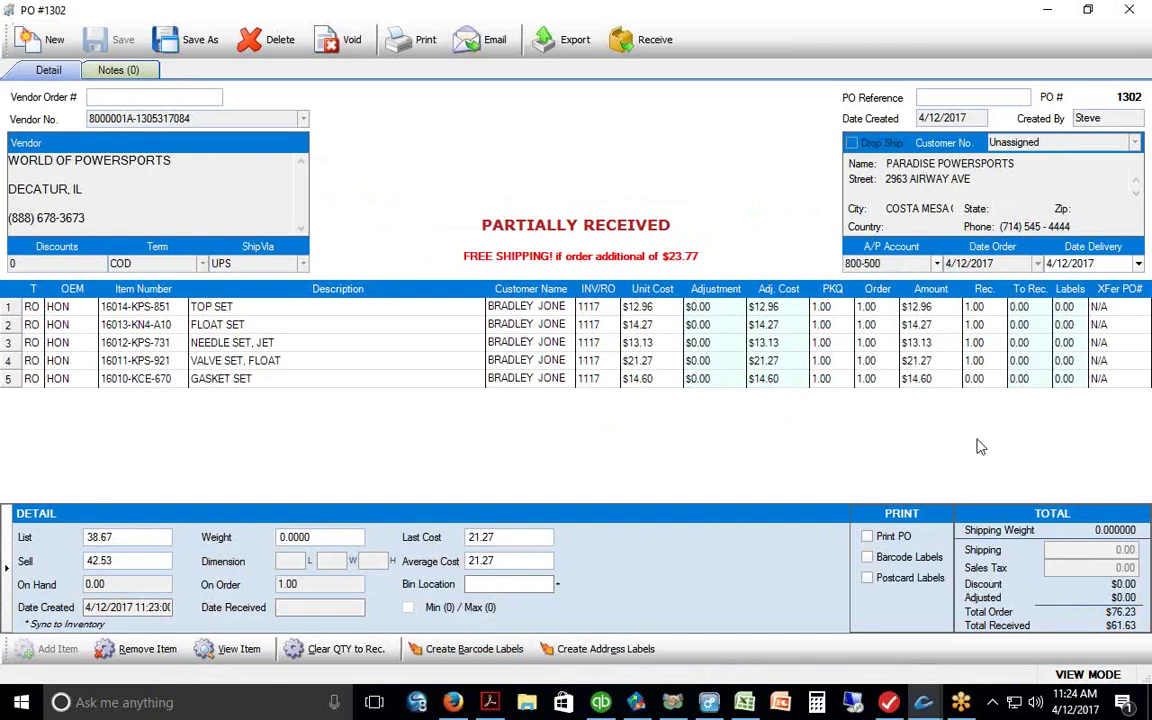
pyautogui.click(1020, 379)
pyautogui.write('1')
pyautogui.press('Return')
pyautogui.click(648, 50)
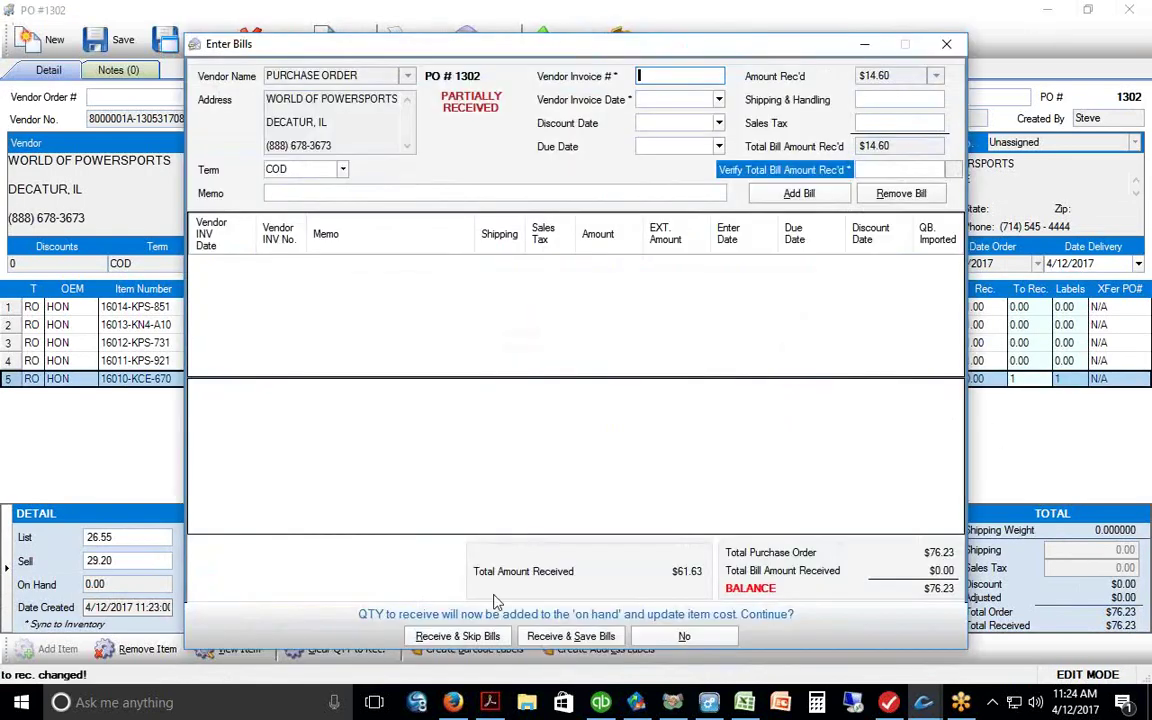
pyautogui.click(470, 564)
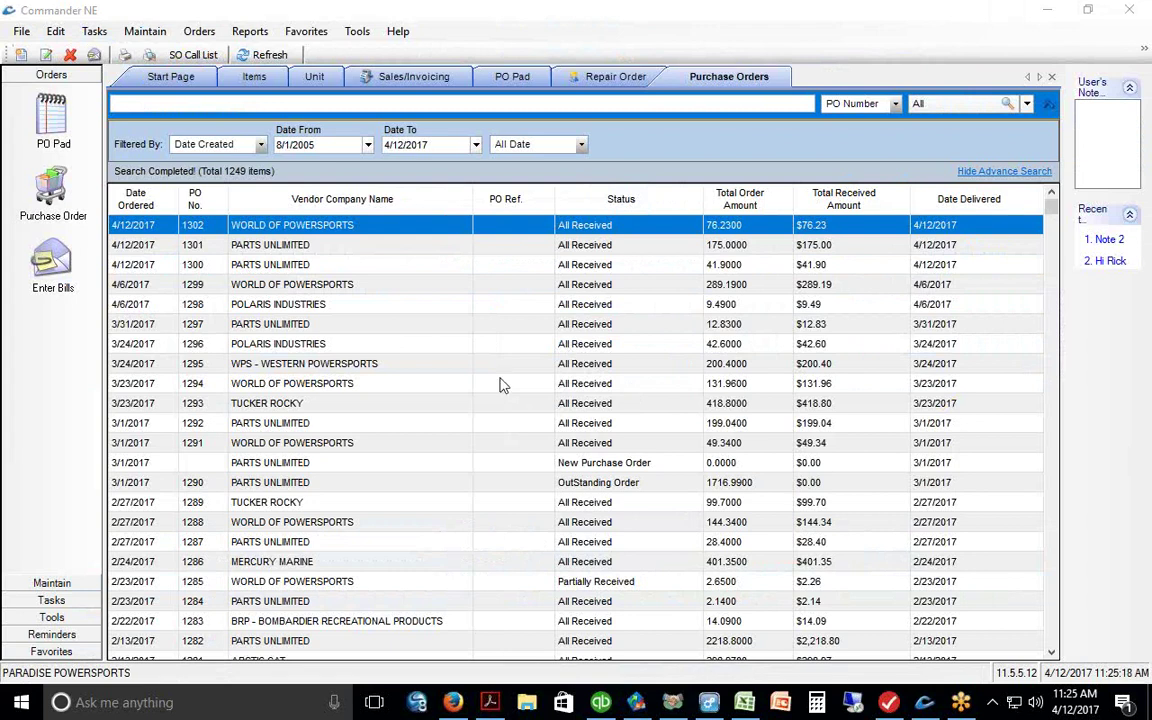
# - View the Special Order Call List report for all customers with items received today, and close it
pyautogui.click(194, 55)
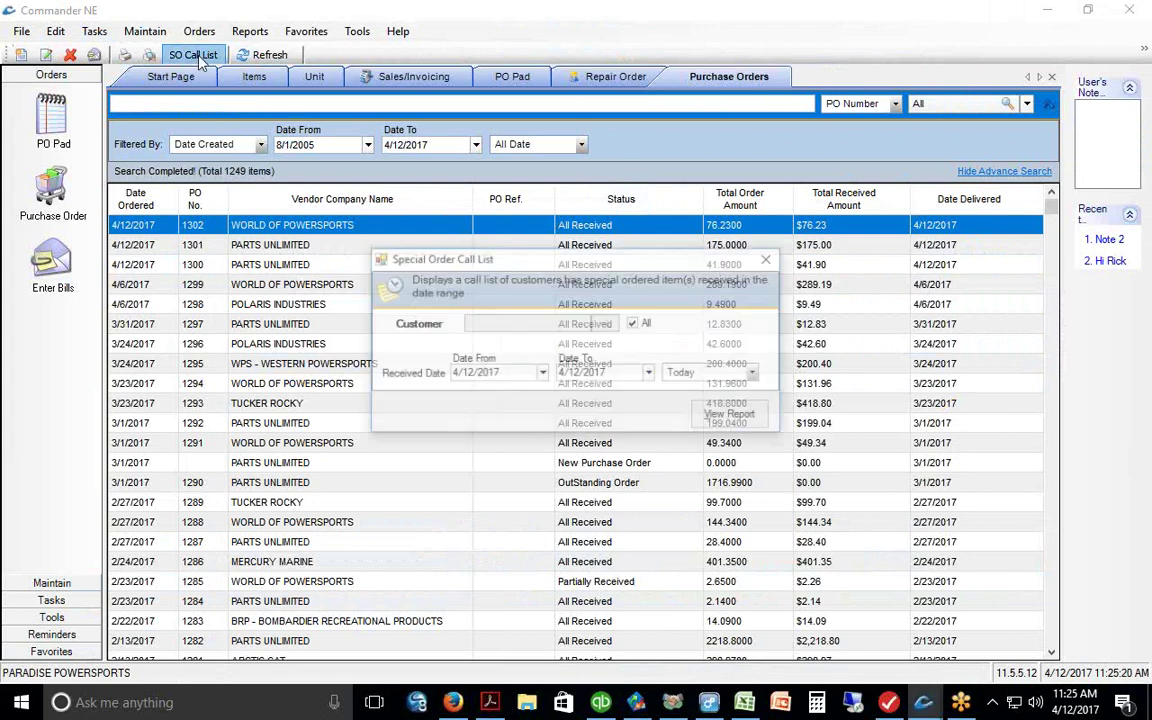
pyautogui.click(752, 420)
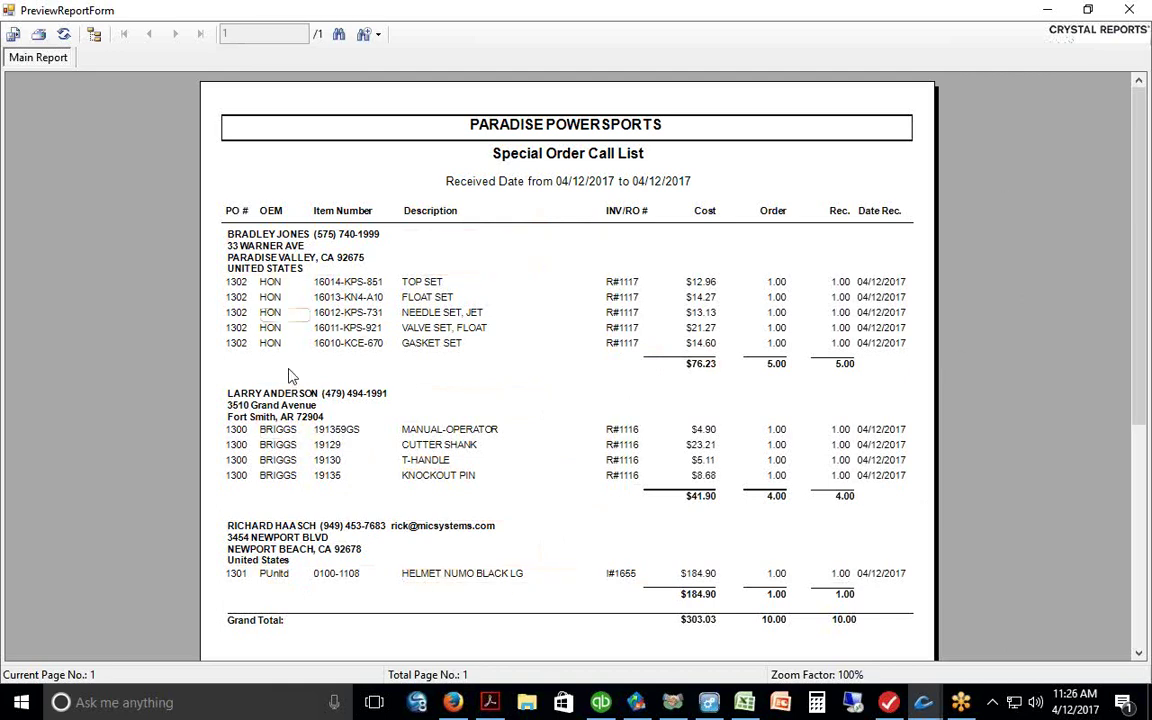
pyautogui.click(1128, 12)
pyautogui.click(776, 258)
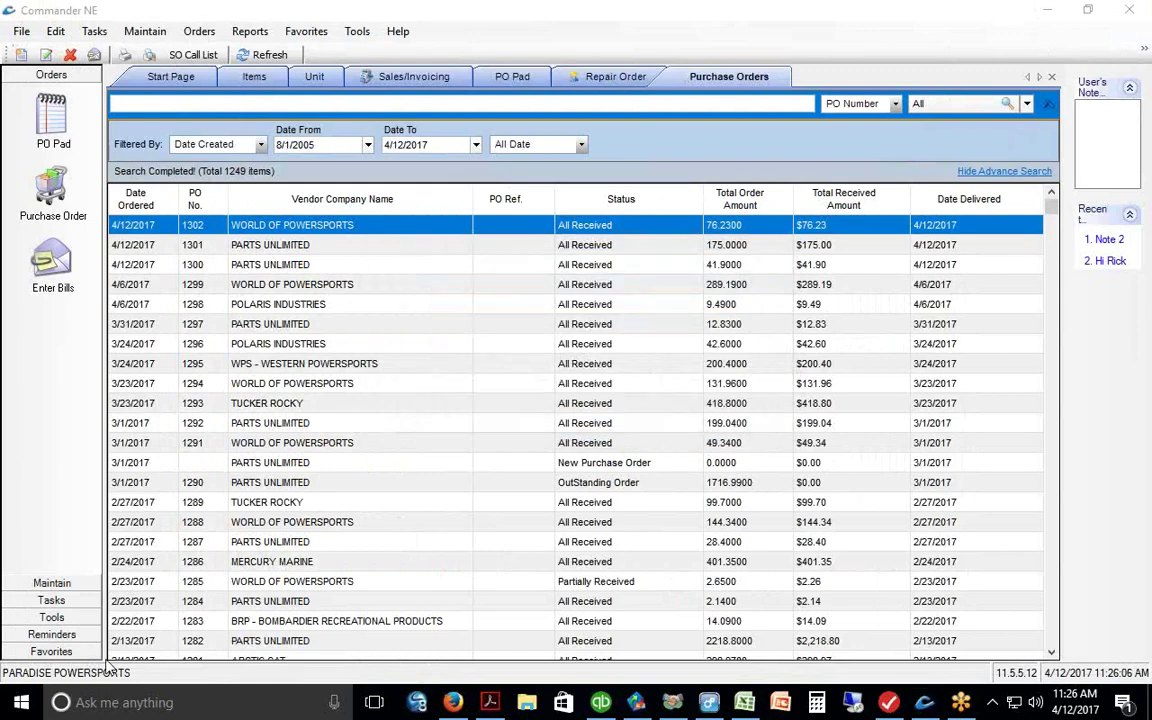
# - Open the back-ordered helmet sale from the sales list and check it out as a final invoice
pyautogui.click(52, 583)
pyautogui.click(47, 560)
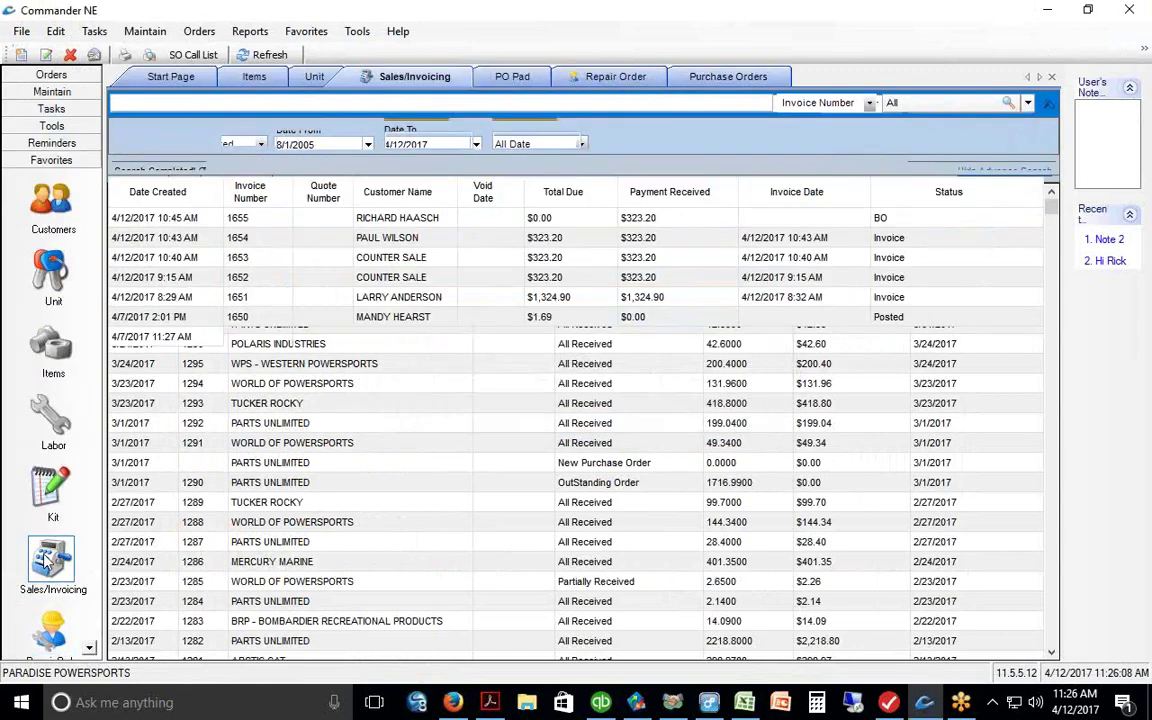
pyautogui.doubleClick(450, 221)
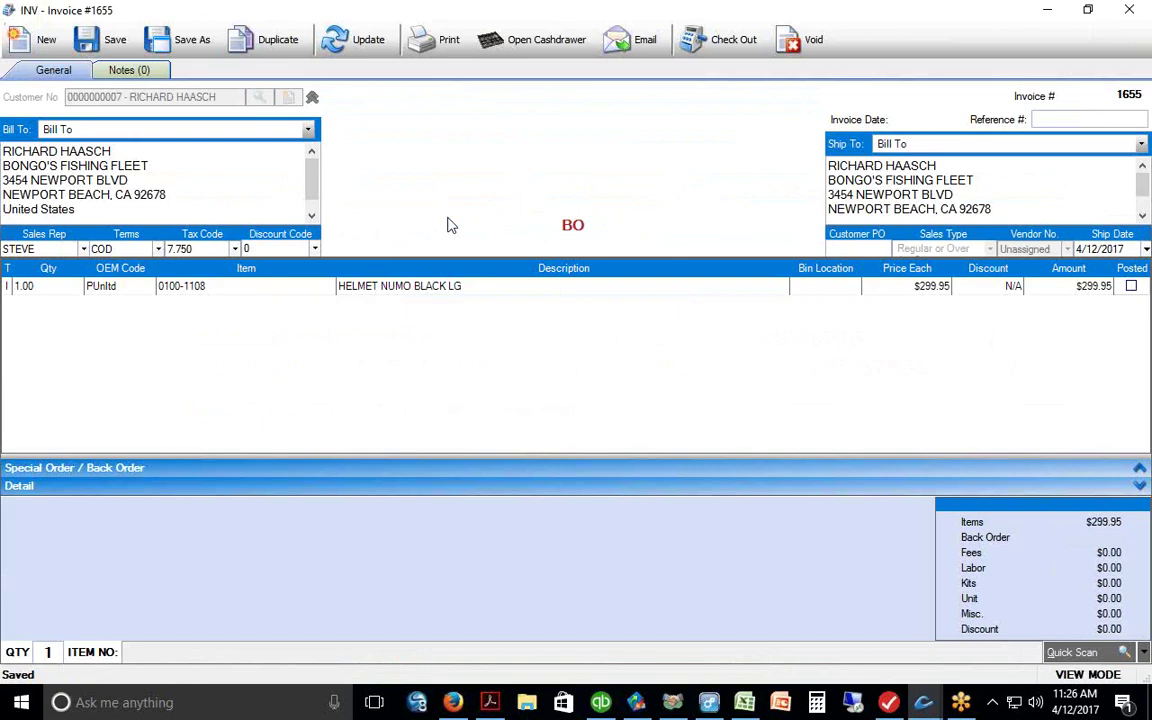
pyautogui.click(708, 39)
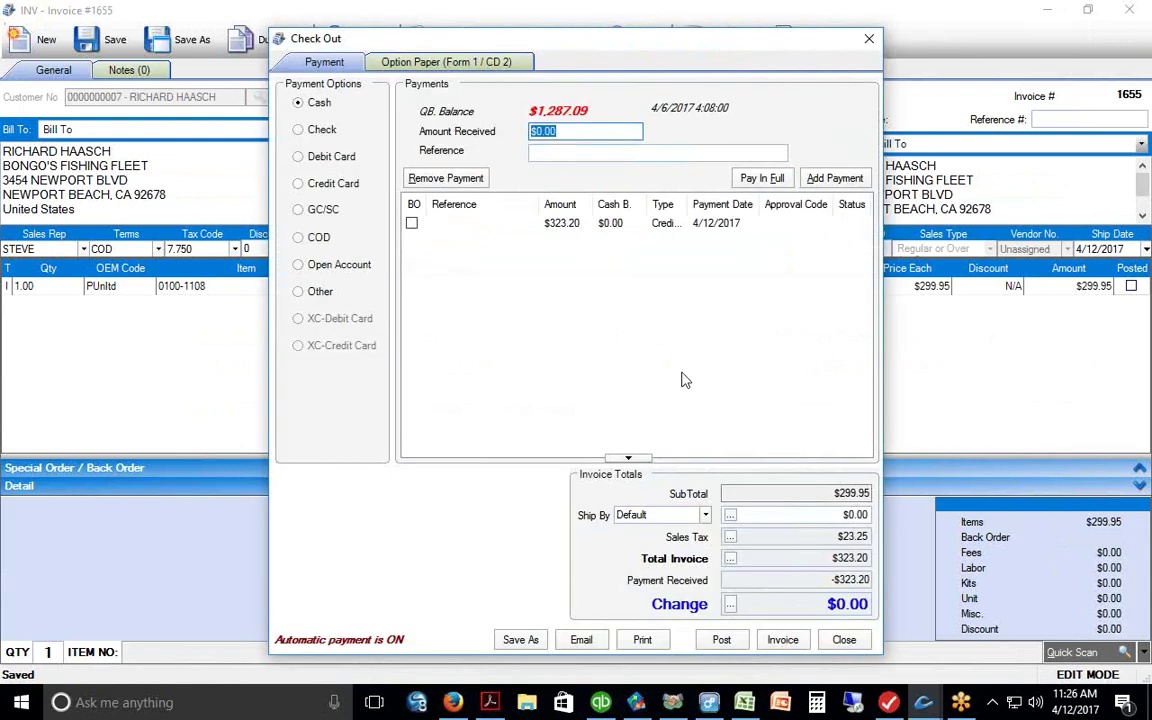
pyautogui.click(782, 640)
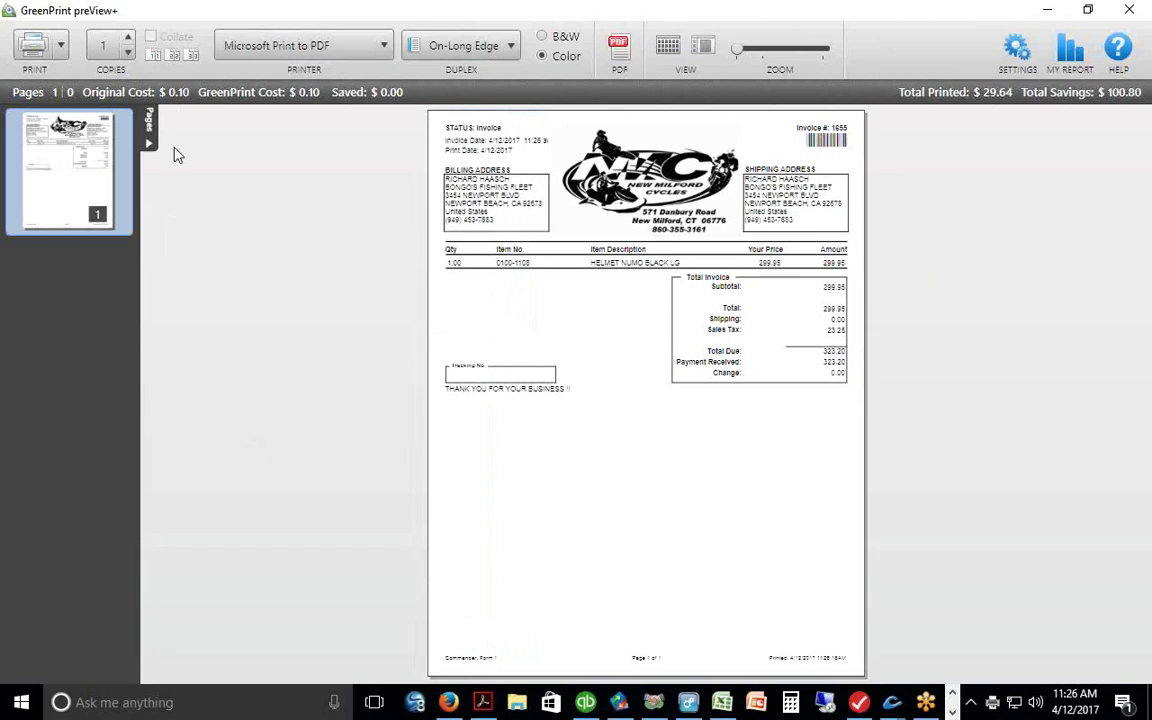
# - Examine the helmet invoice's enlarged print preview, cancelling the print job and closing the invoice
pyautogui.moveTo(738, 50); pyautogui.dragTo(752, 50)
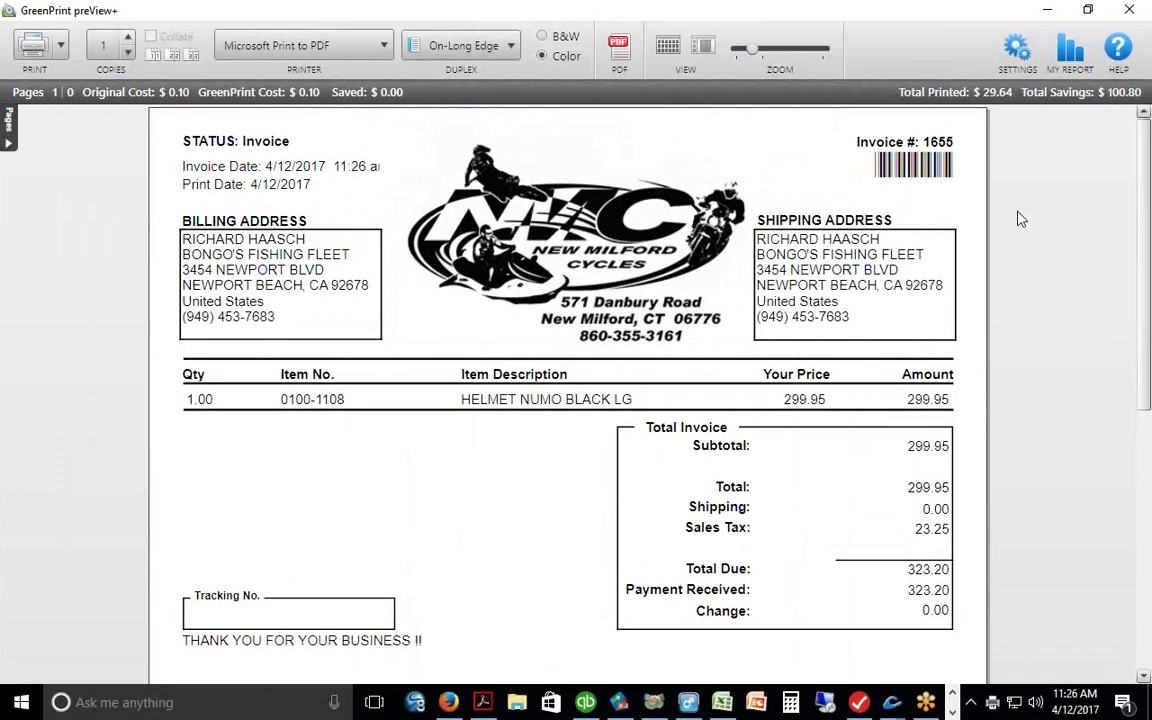
pyautogui.click(1129, 9)
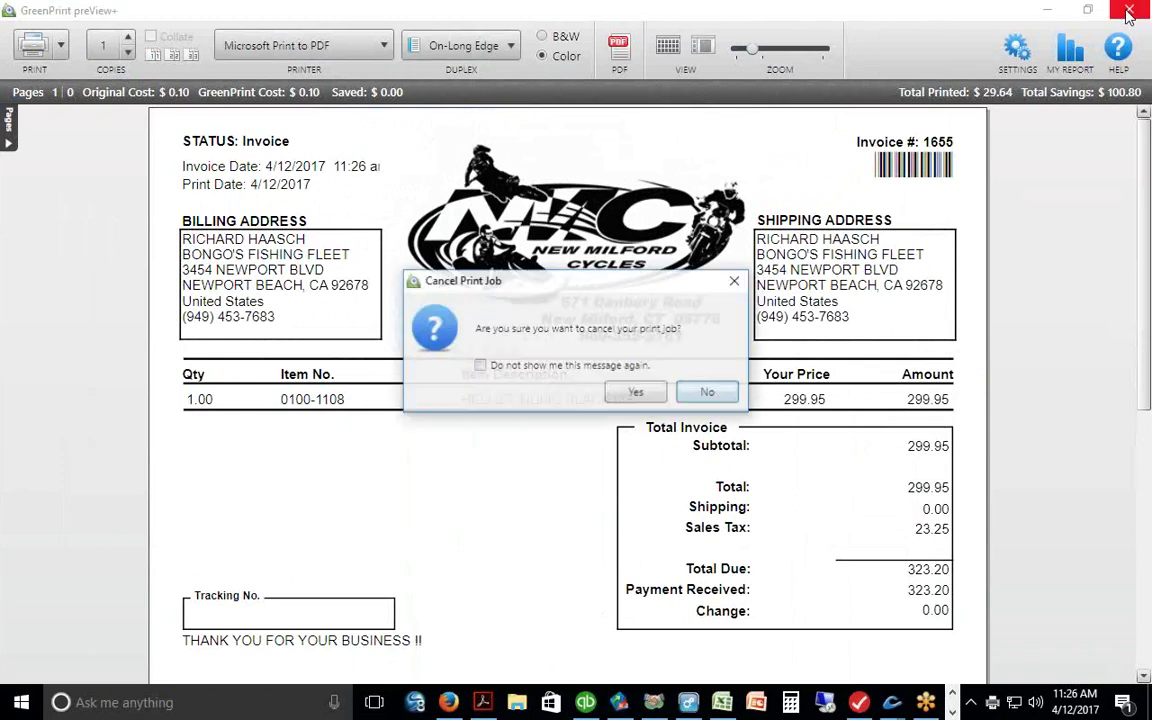
pyautogui.click(635, 393)
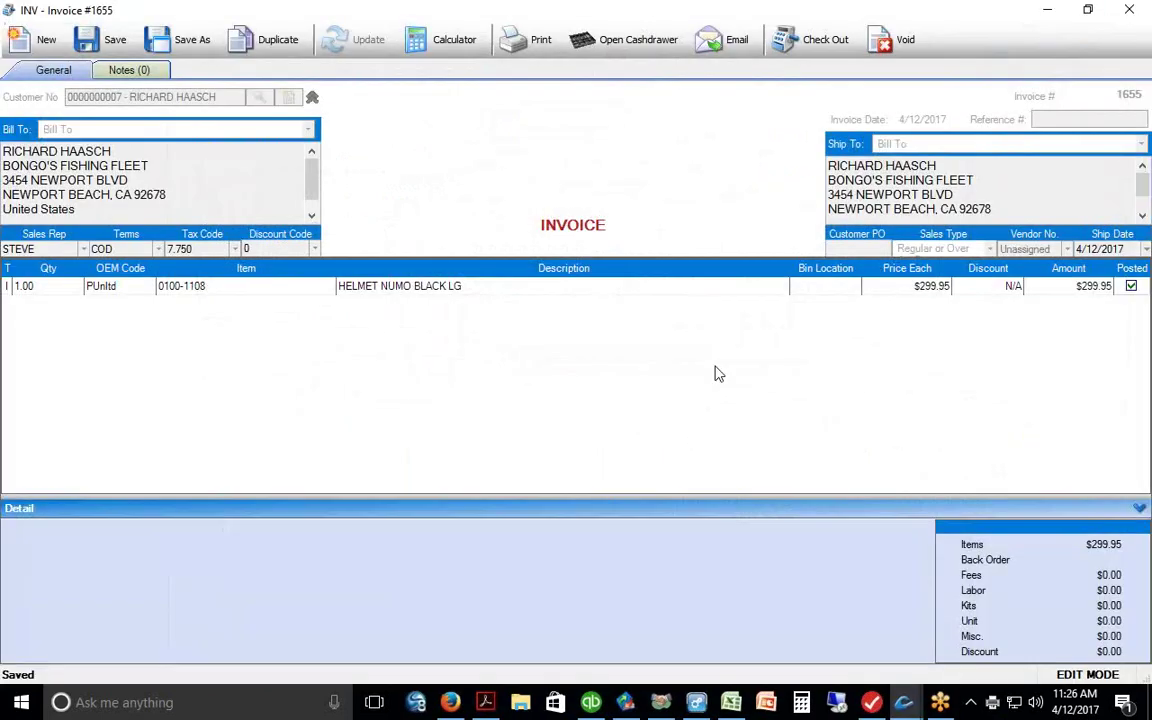
pyautogui.click(1129, 10)
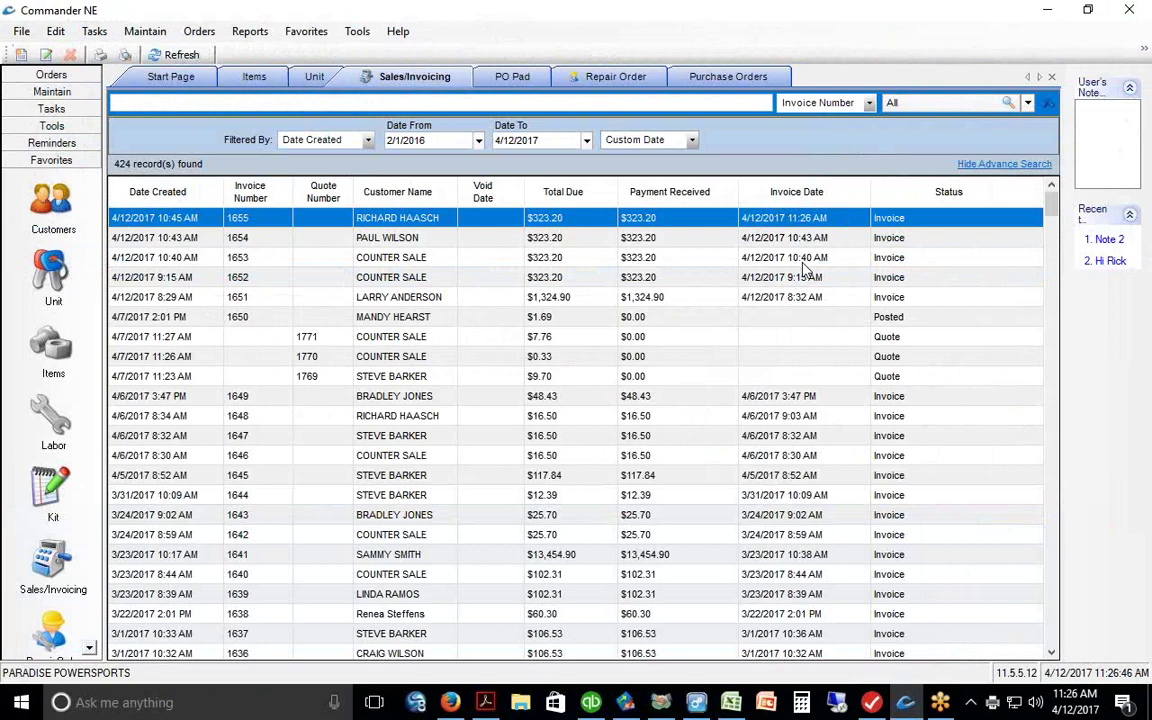
# - Open the newest repair order, for the KTM 350 SX-F, and update its special-order parts with the received quantities
pyautogui.click(89, 648)
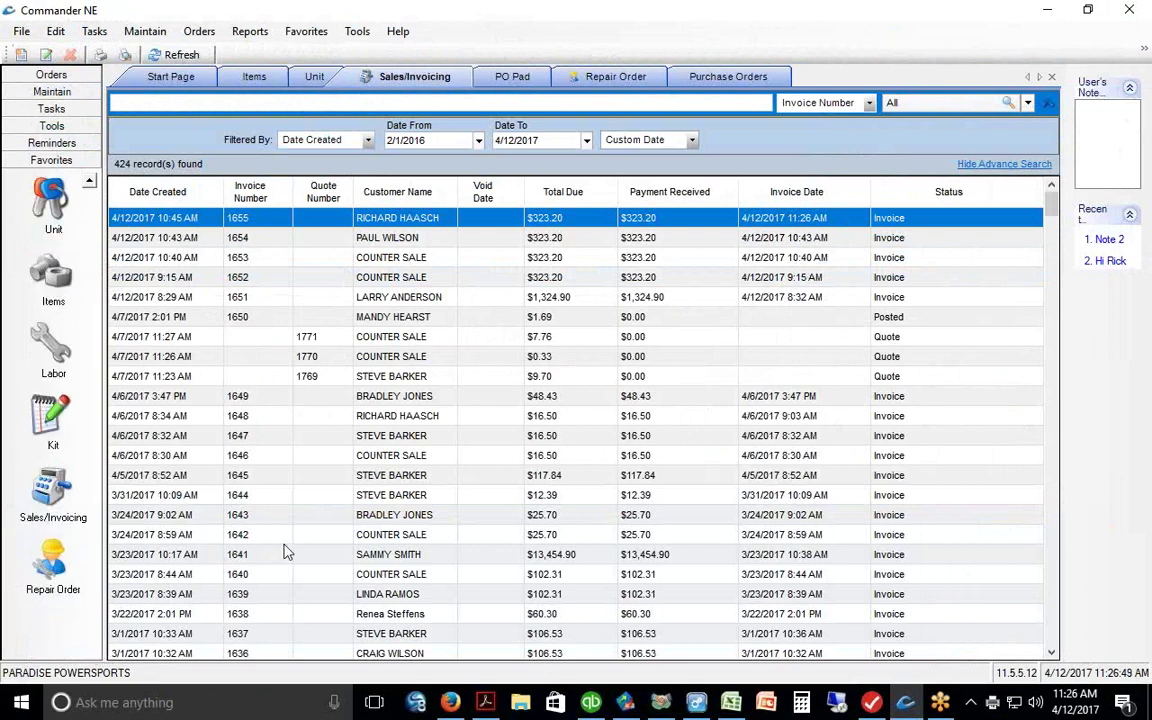
pyautogui.click(53, 562)
pyautogui.doubleClick(366, 229)
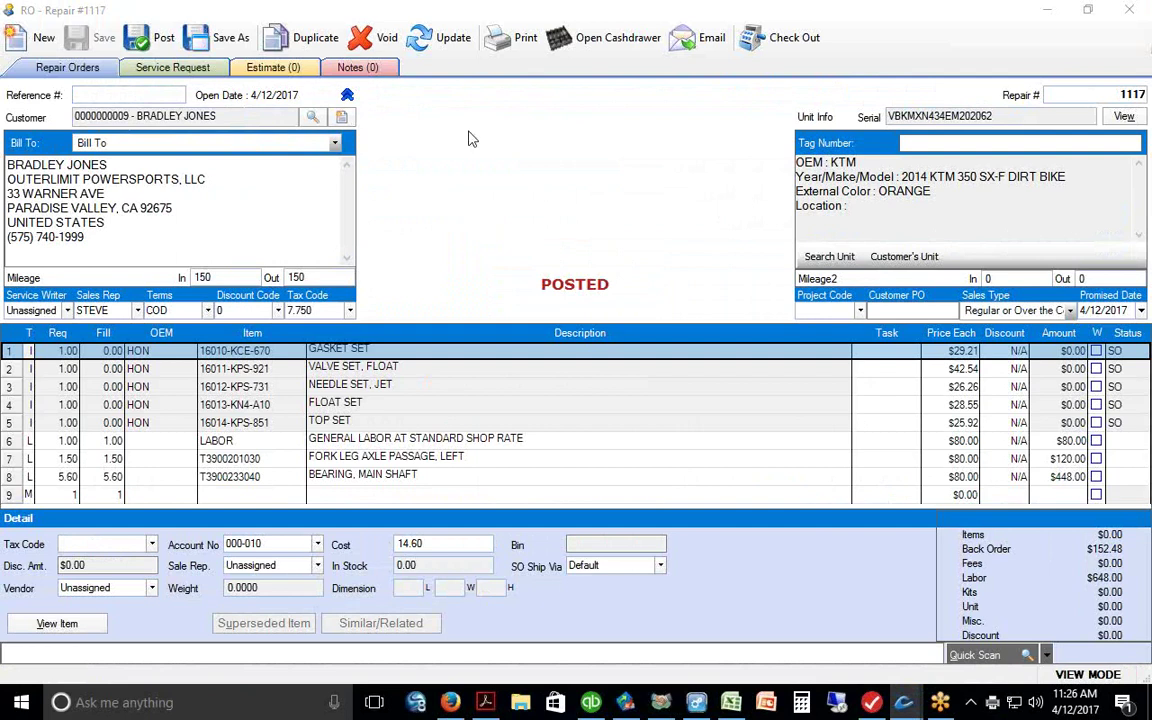
pyautogui.click(448, 48)
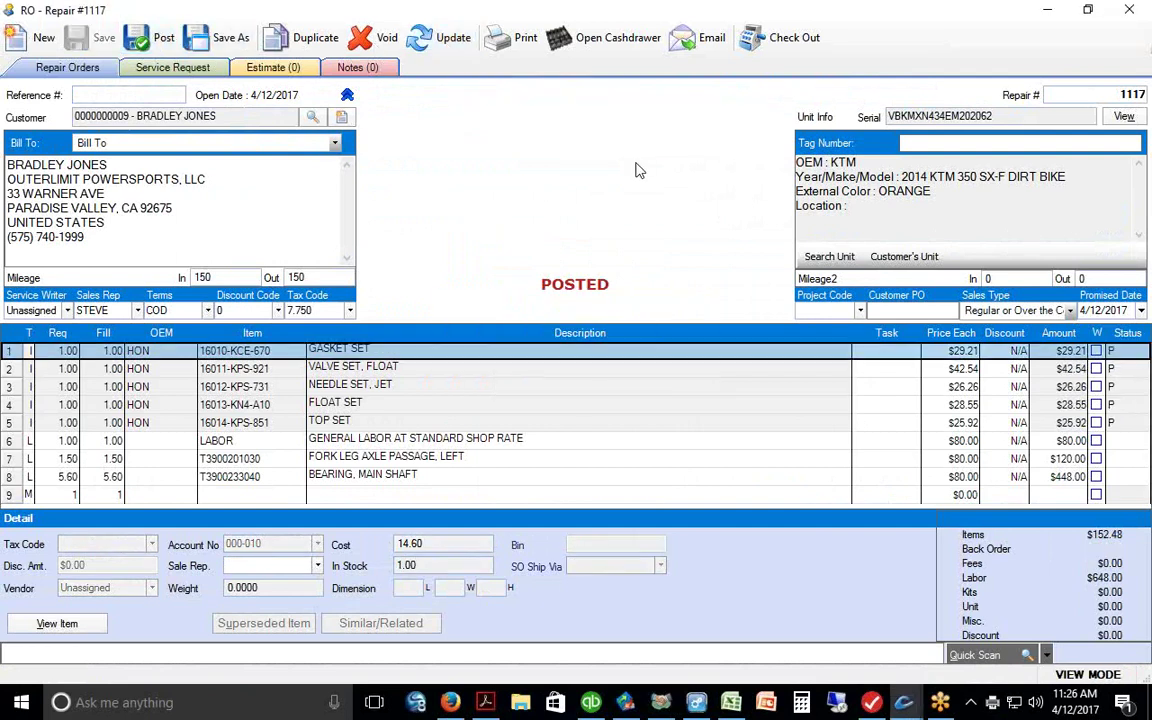
# - Delete the general labor at standard shop rate line from the repair order and post the change
pyautogui.click(12, 442)
pyautogui.rightClick(12, 447)
pyautogui.click(52, 472)
pyautogui.click(532, 387)
pyautogui.click(140, 40)
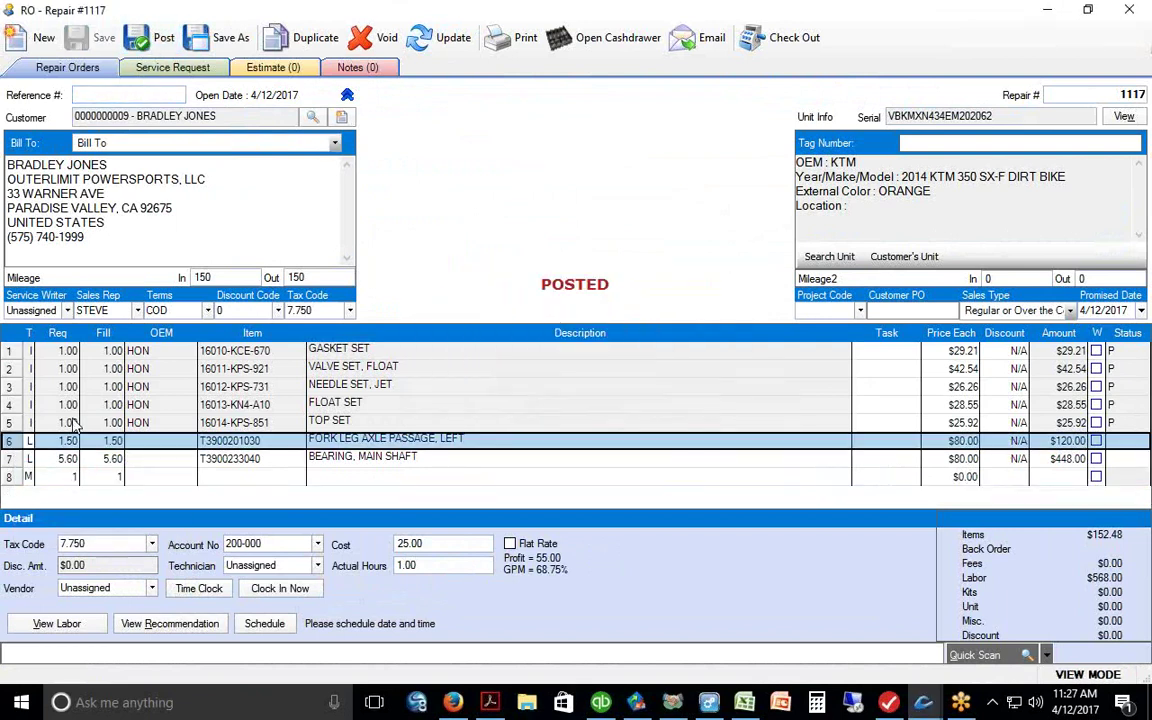
# - Move the FORK LEG AXLE PASSAGE labor to line 1 and the BEARING, MAIN SHAFT labor to line 5, above FLOAT SET
pyautogui.moveTo(10, 447); pyautogui.dragTo(10, 460)
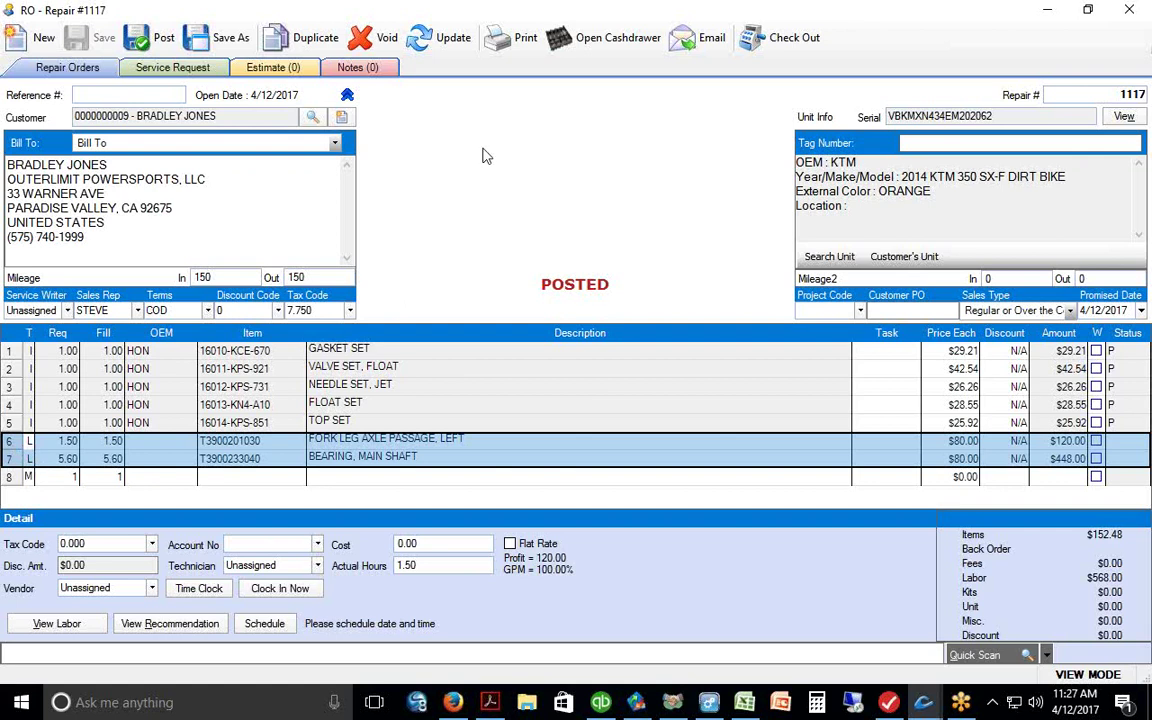
pyautogui.click(9, 444)
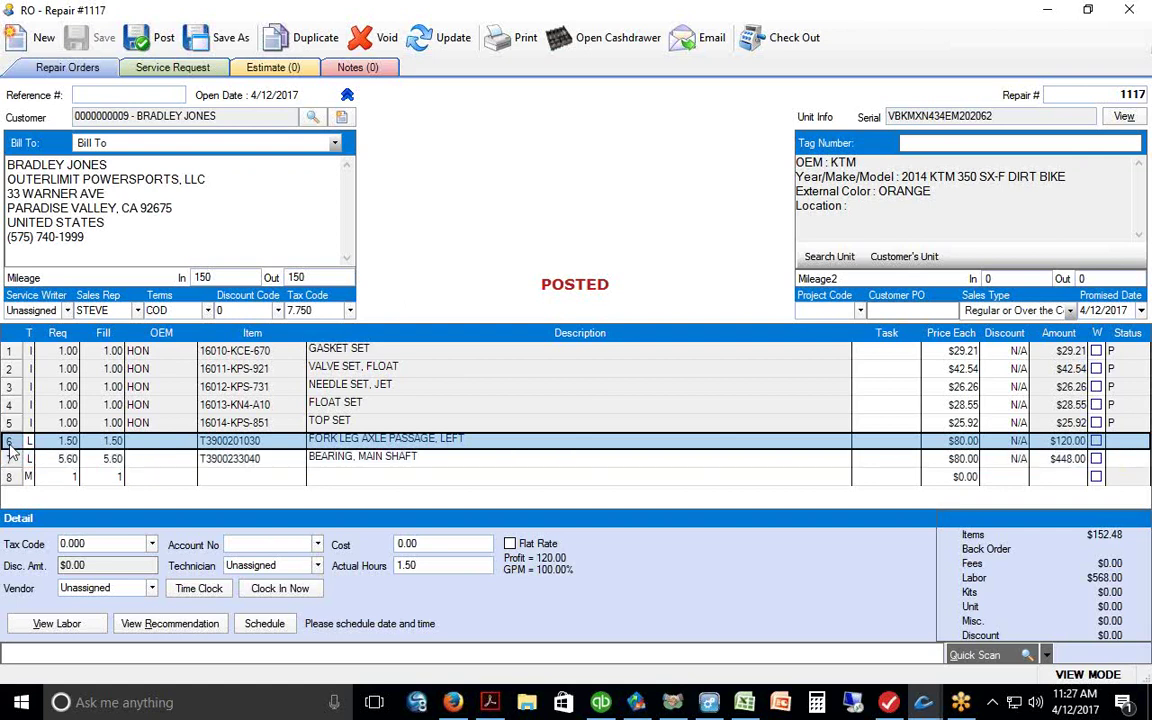
pyautogui.hotkey('ctrl', 'Up')
pyautogui.hotkey('ctrl', 'Up')
pyautogui.hotkey('ctrl', 'Up')
pyautogui.hotkey('ctrl', 'Up')
pyautogui.hotkey('ctrl', 'Up')
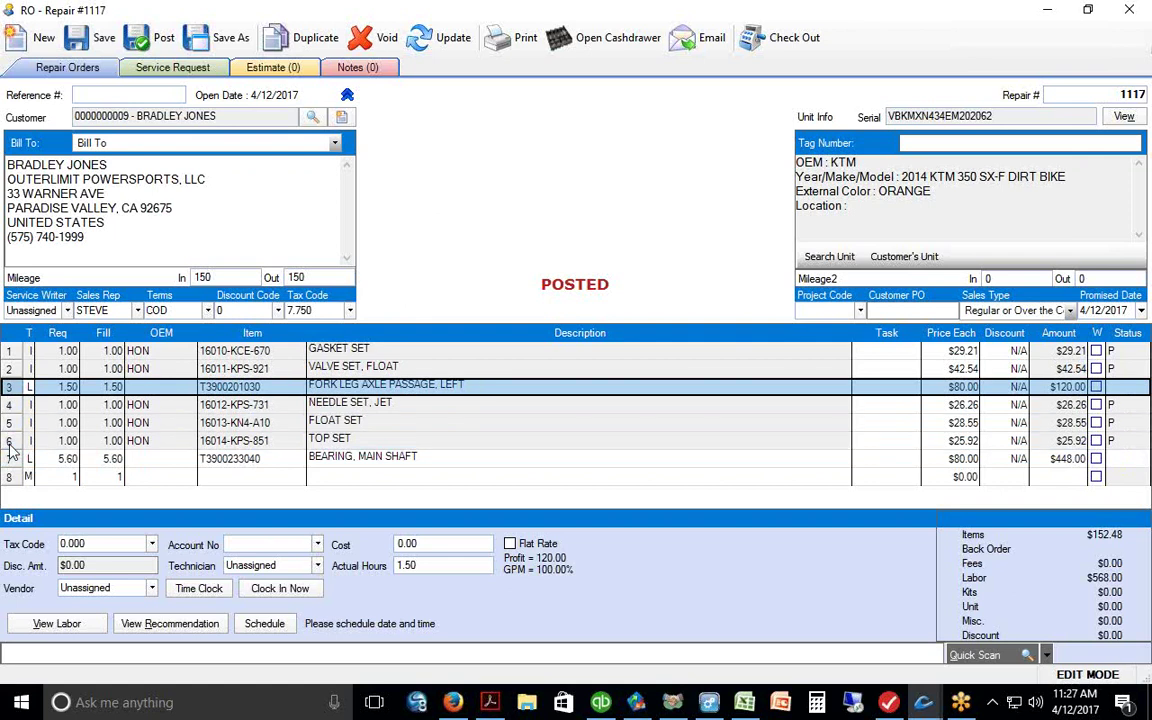
pyautogui.click(10, 459)
pyautogui.hotkey('ctrl', 'Up')
pyautogui.hotkey('ctrl', 'Up')
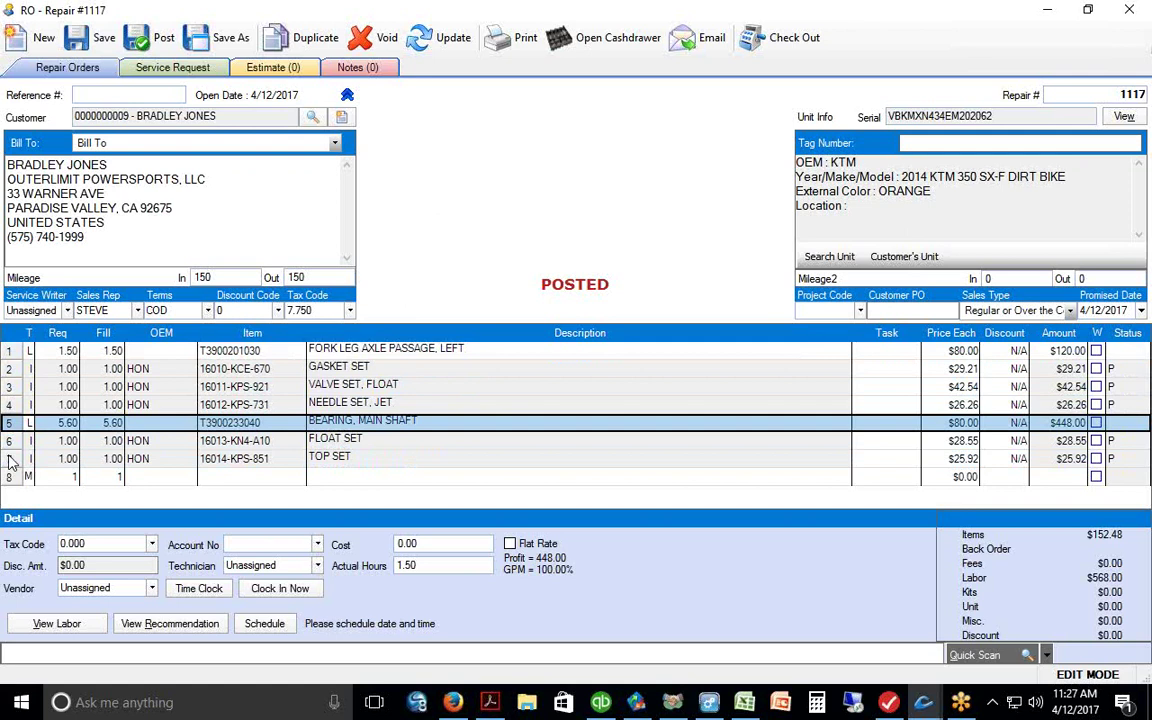
# - Assign TASK 1 to lines 1 to 4, the fork leg labor with its gasket, valve and needle sets
pyautogui.moveTo(10, 351); pyautogui.dragTo(12, 406)
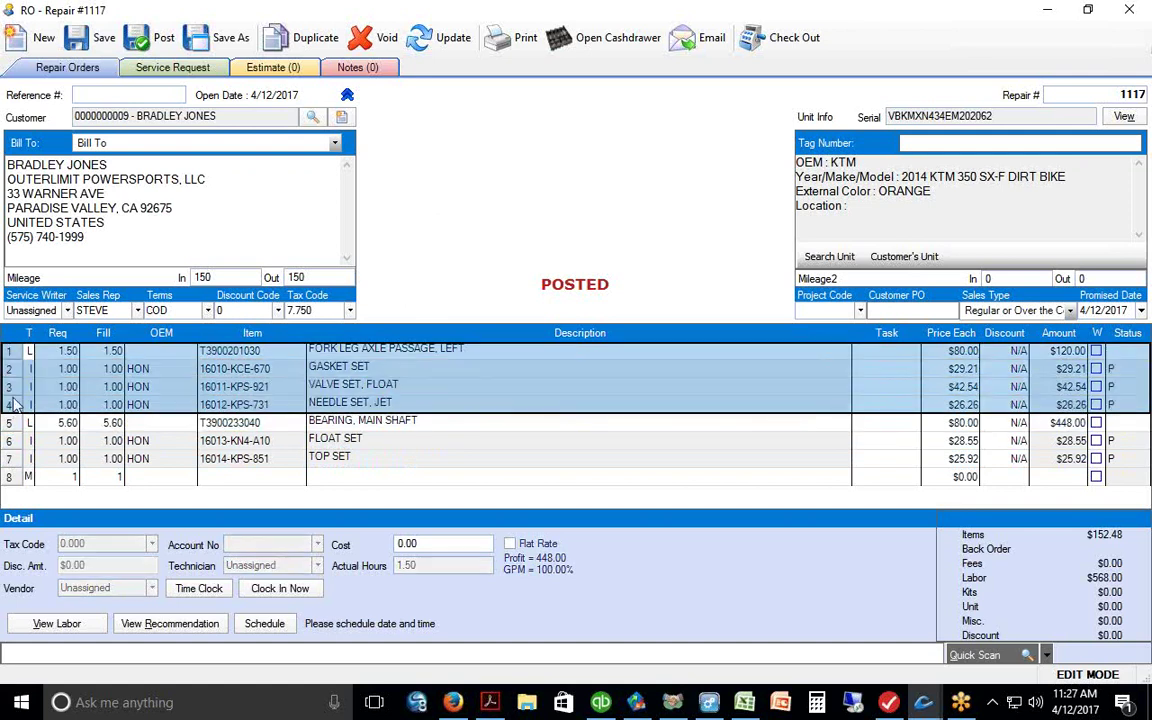
pyautogui.rightClick(12, 352)
pyautogui.click(62, 439)
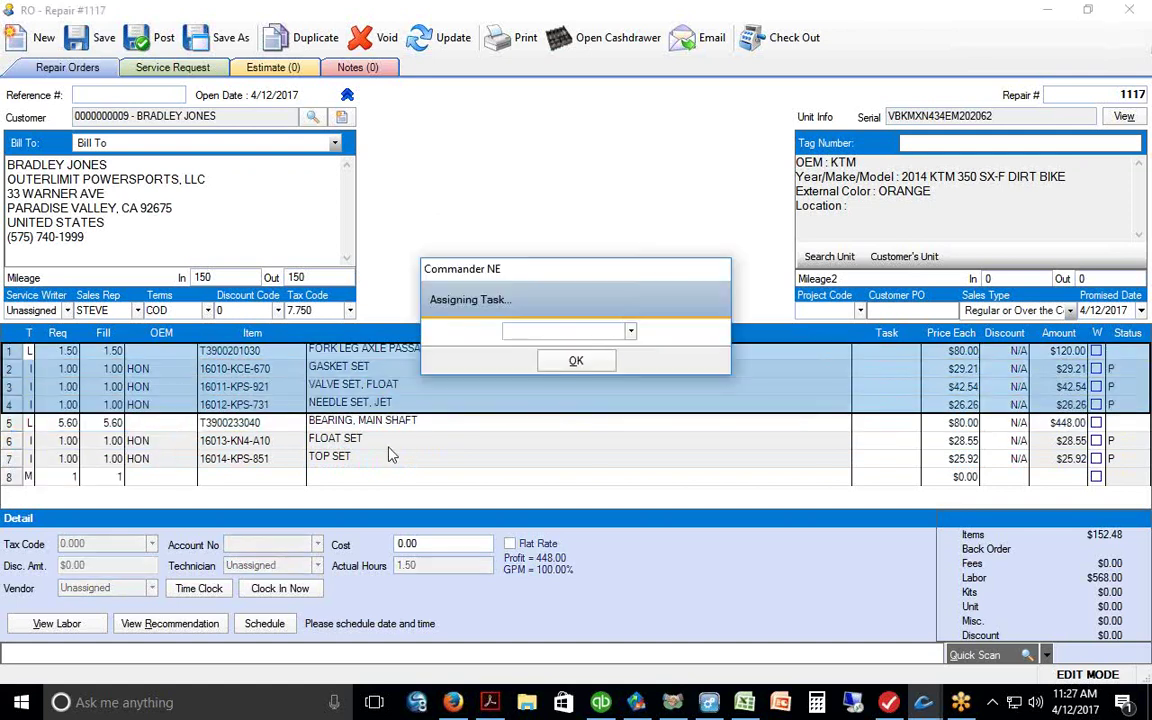
pyautogui.click(631, 332)
pyautogui.click(530, 424)
pyautogui.click(568, 362)
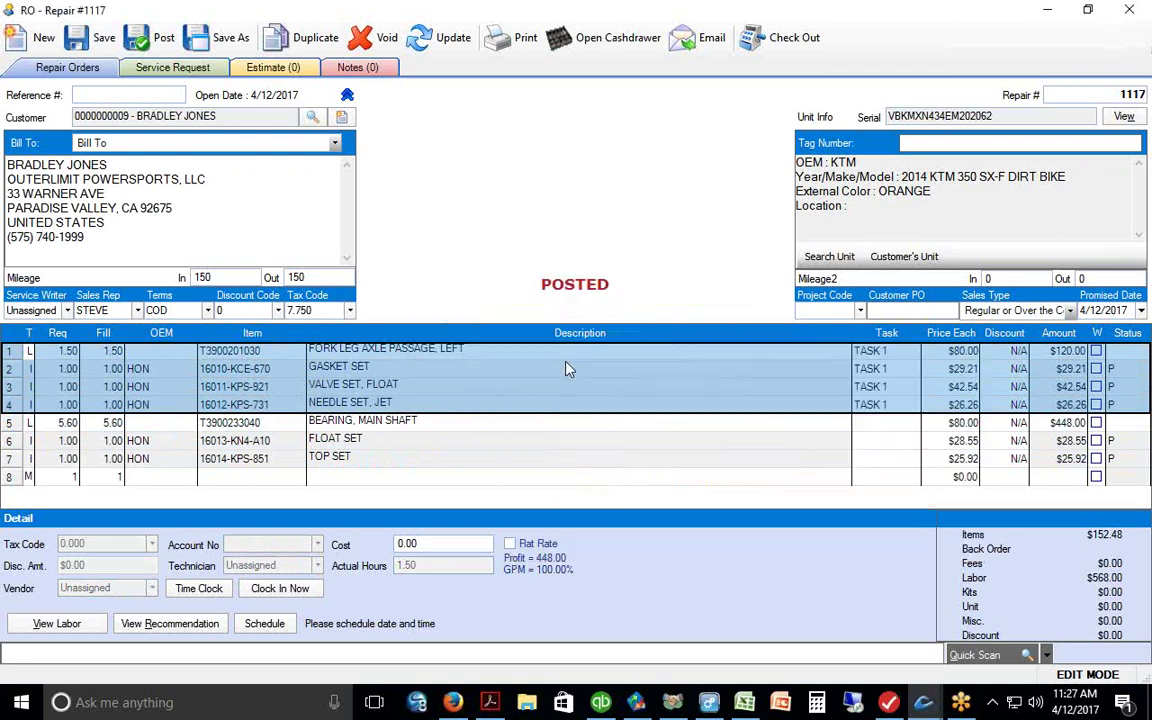
# - Assign TASK 2 to lines 5 to 7, the main shaft bearing labor with its float and top sets, and save
pyautogui.click(9, 423)
pyautogui.keyDown('shift'); pyautogui.click(9, 458); pyautogui.keyUp('shift')
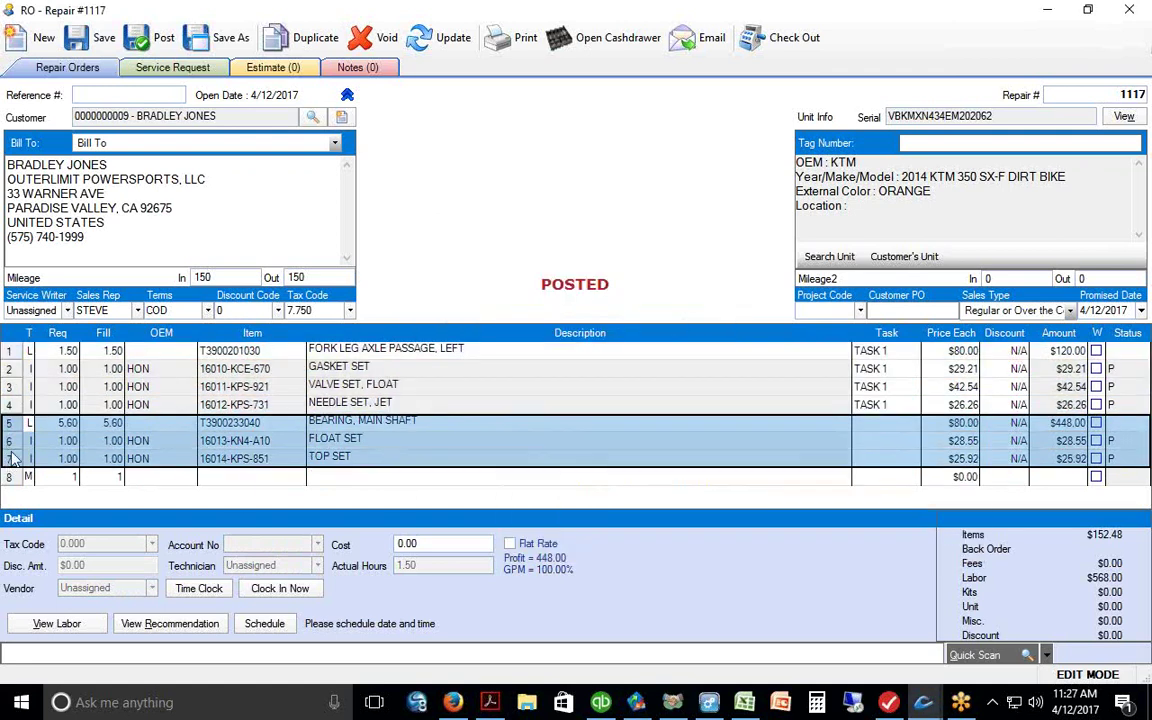
pyautogui.rightClick(12, 447)
pyautogui.click(66, 493)
pyautogui.click(631, 356)
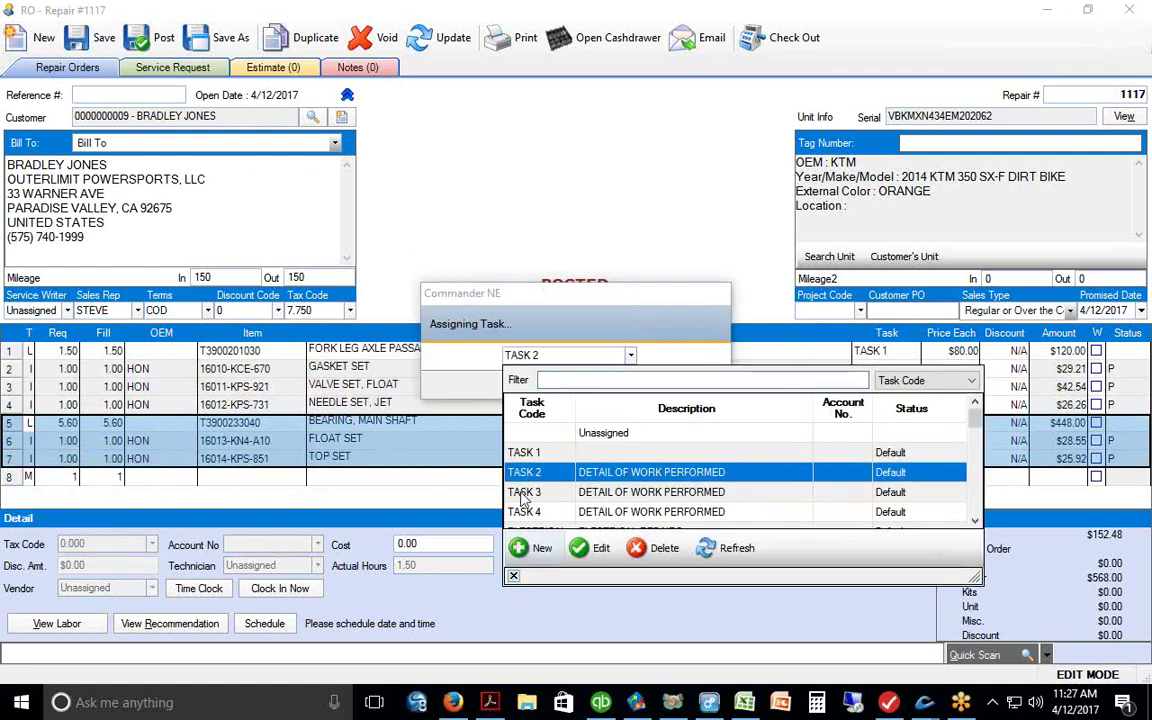
pyautogui.click(513, 576)
pyautogui.click(576, 388)
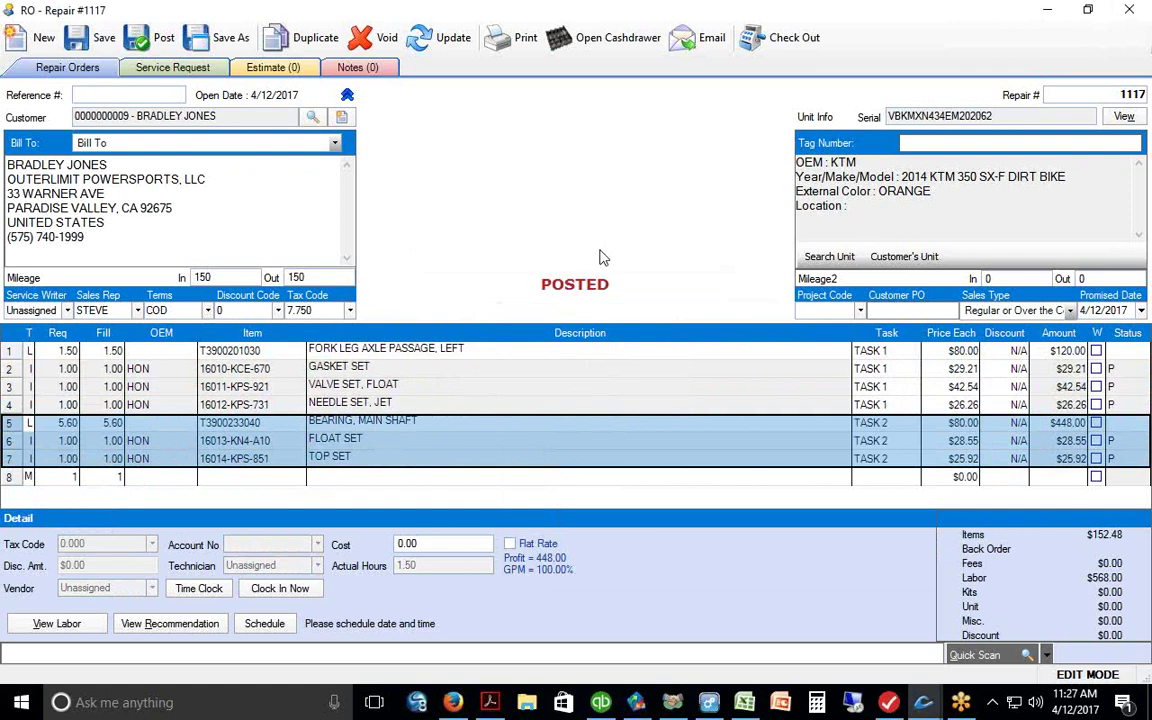
pyautogui.hotkey('ctrl', 's')
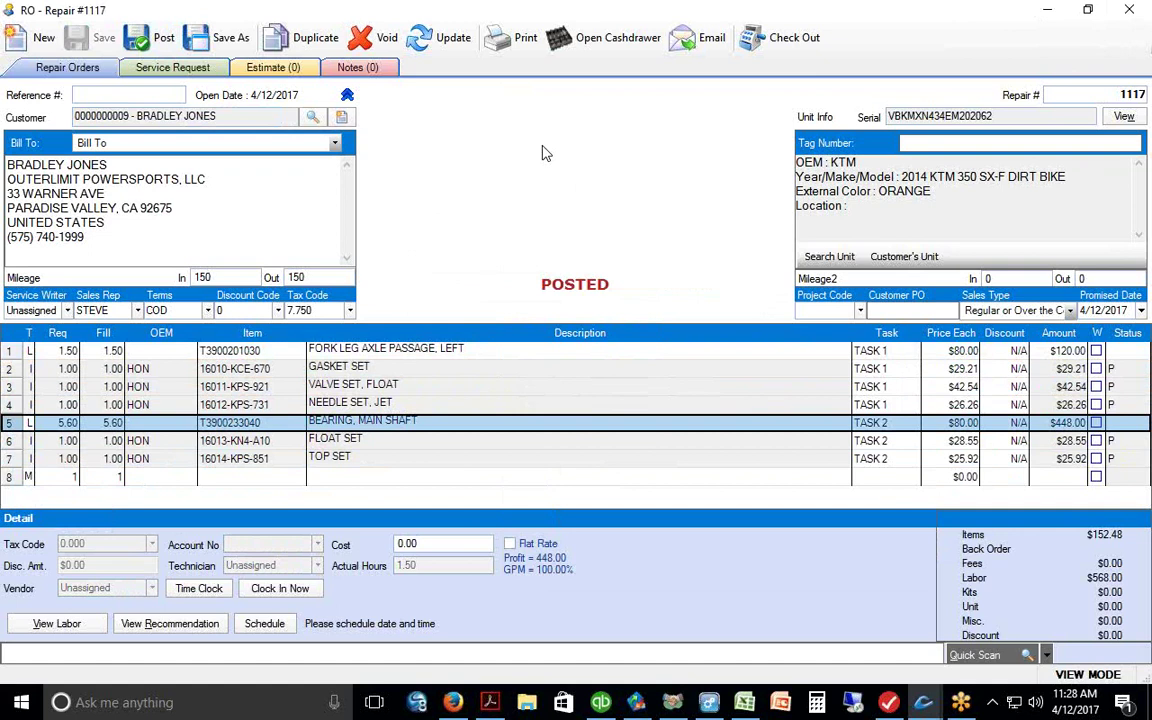
# - Assign the technician listed directly after the Service Manager to the FORK LEG AXLE PASSAGE labor line and save
pyautogui.click(8, 354)
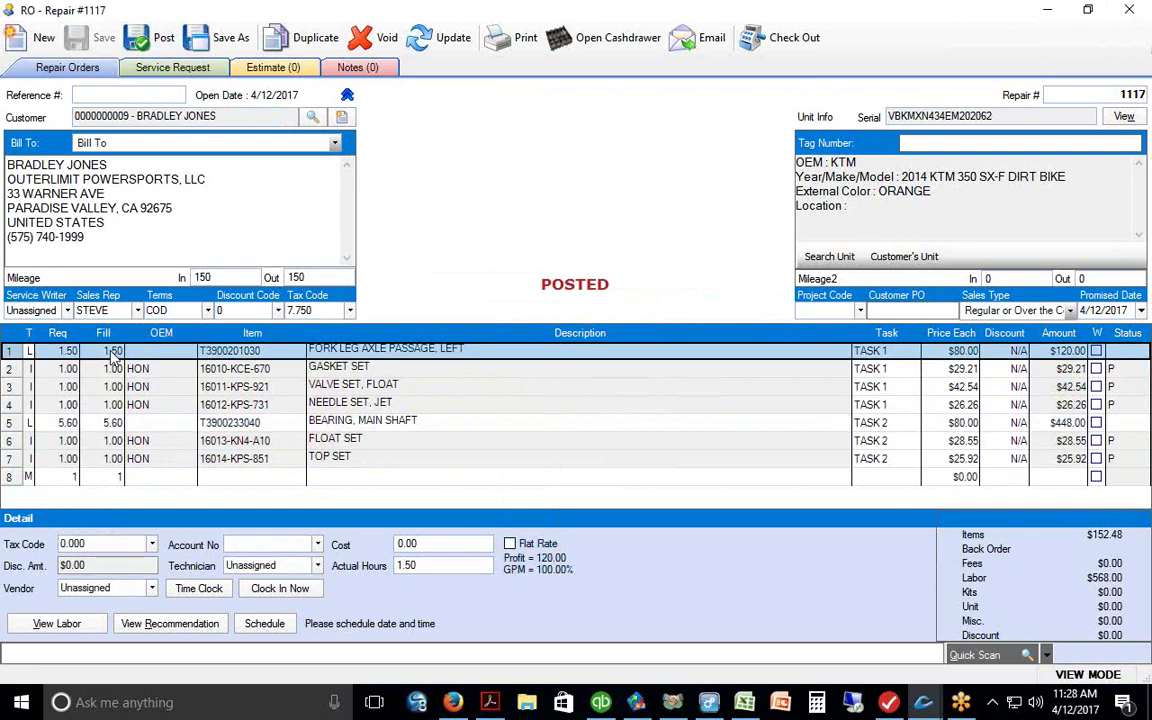
pyautogui.click(318, 567)
pyautogui.click(324, 466)
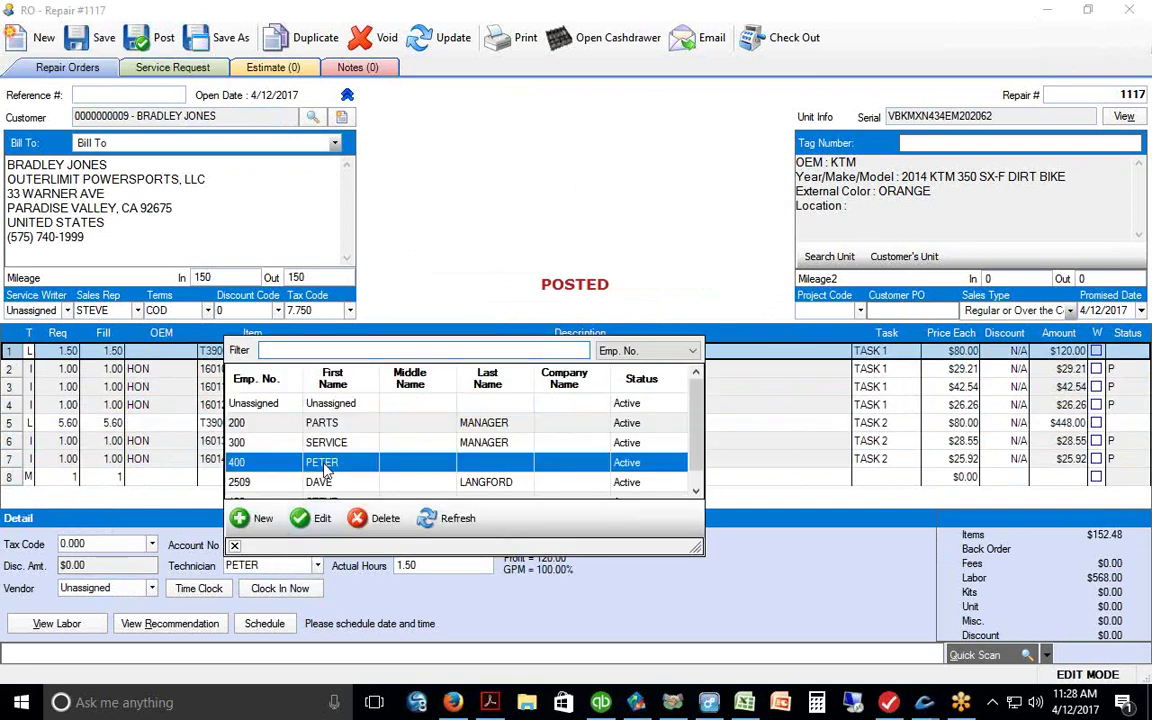
pyautogui.click(104, 38)
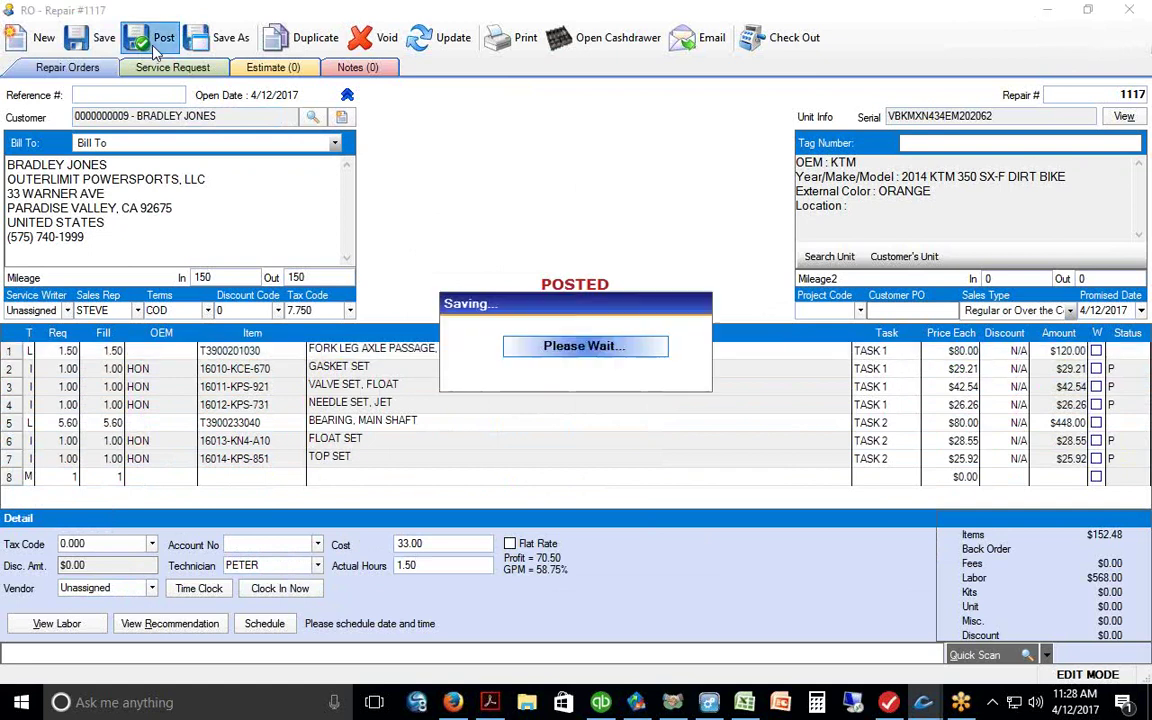
# - Assign the technician listed two entries after the Service Manager to the BEARING, MAIN SHAFT labor line and post the repair order
pyautogui.click(12, 423)
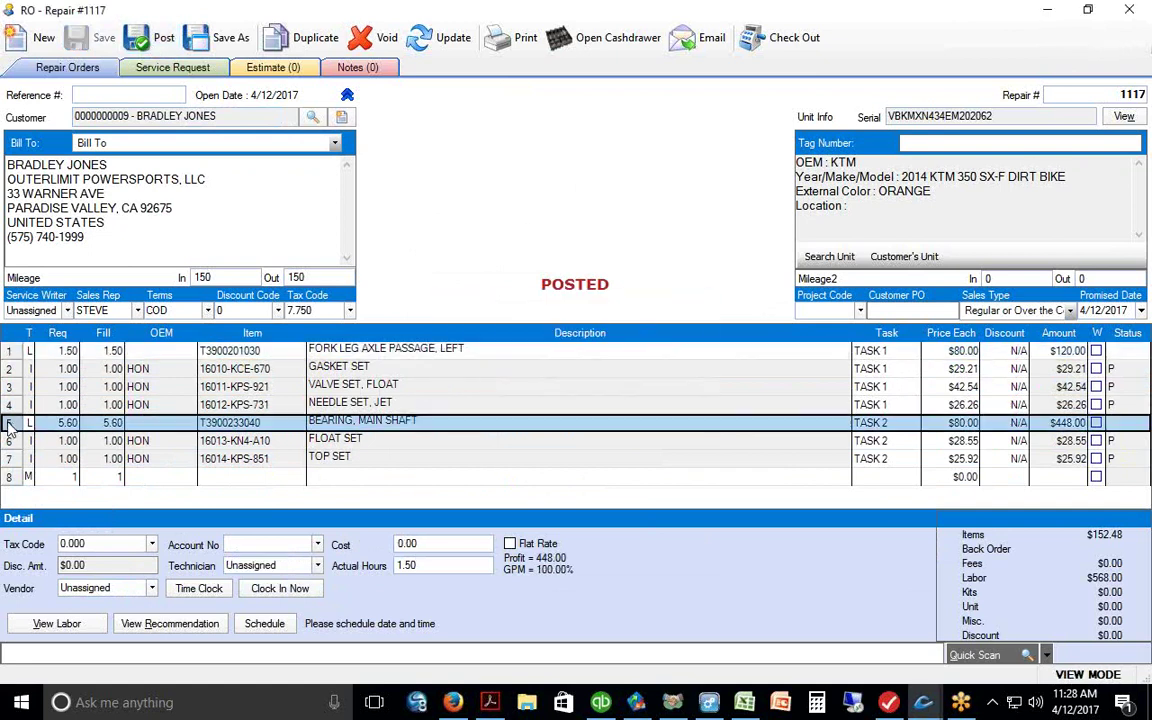
pyautogui.click(317, 565)
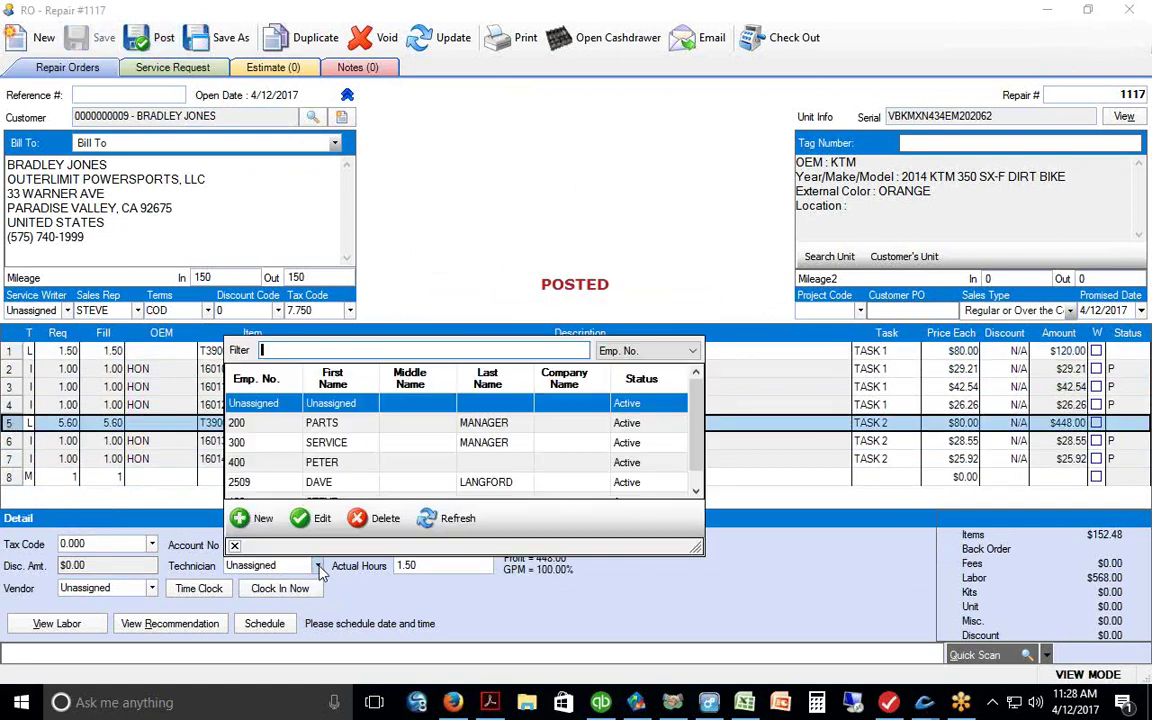
pyautogui.click(330, 482)
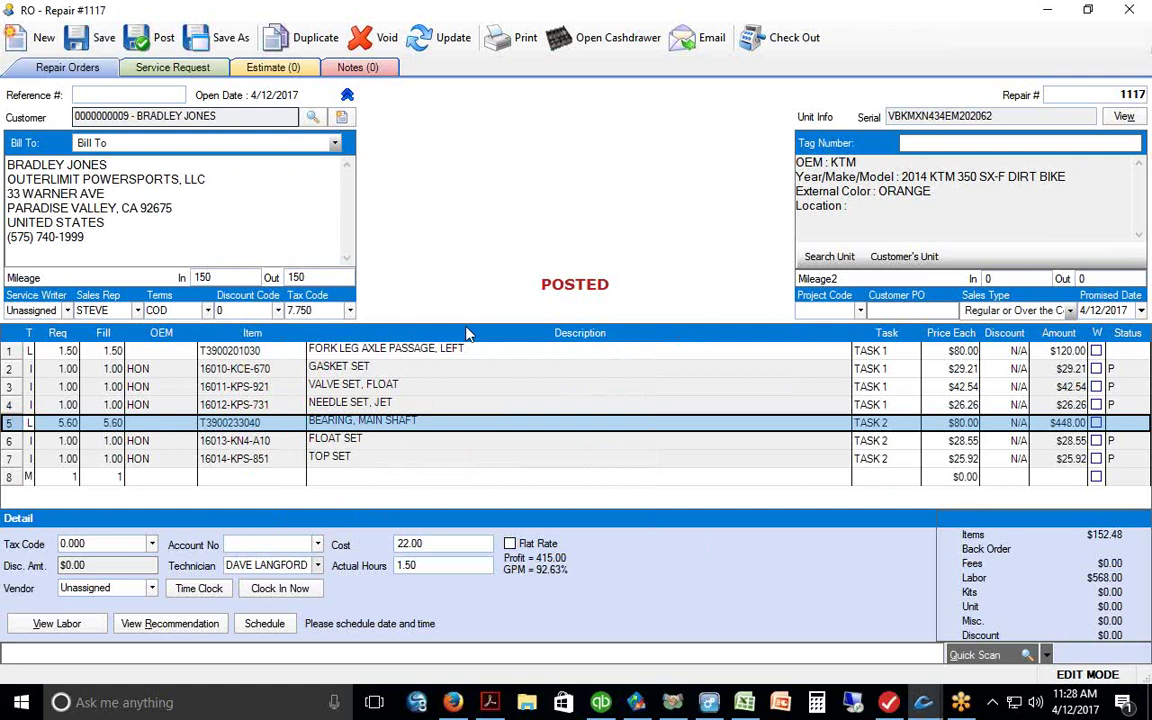
pyautogui.click(160, 38)
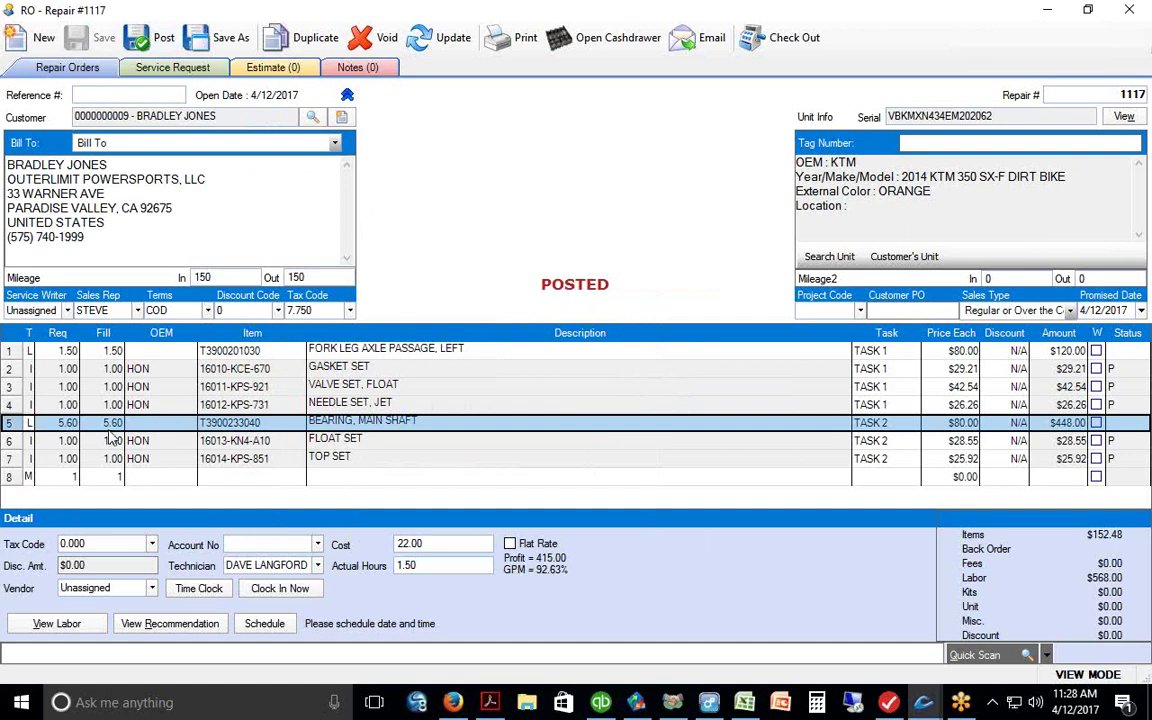
# - Schedule the BEARING, MAIN SHAFT labor for April 12, 2017 from 11:28 AM to 5:04 PM and post the repair order
pyautogui.click(264, 624)
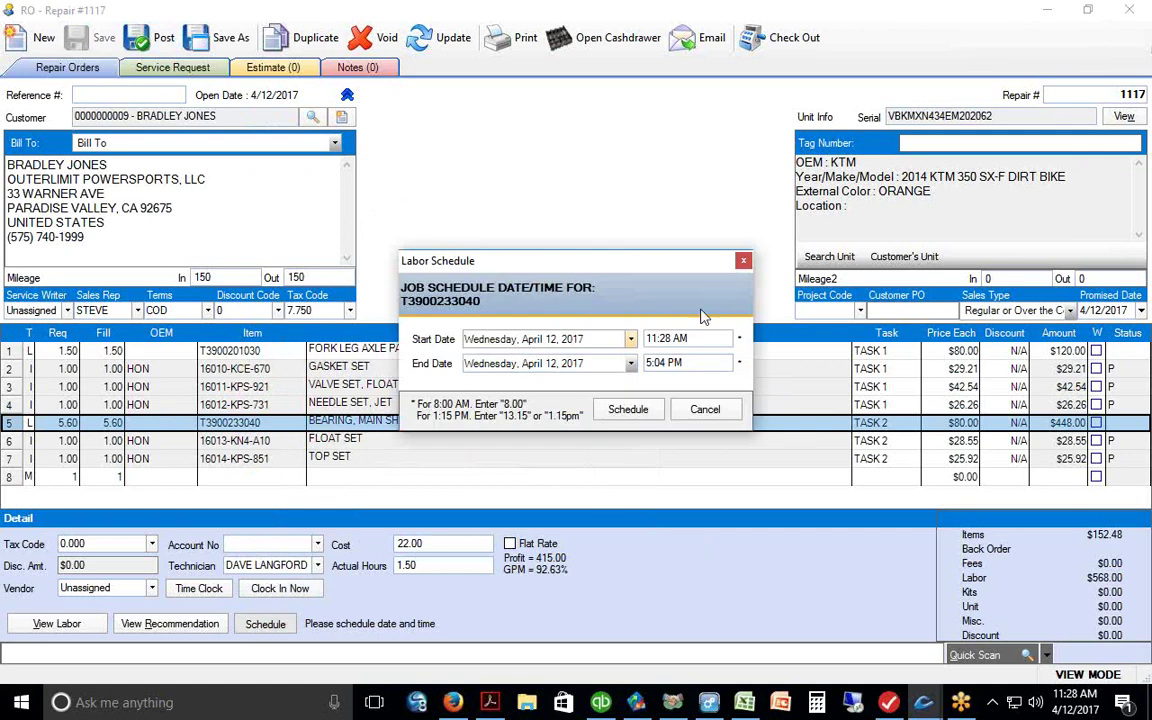
pyautogui.moveTo(627, 266); pyautogui.dragTo(610, 173)
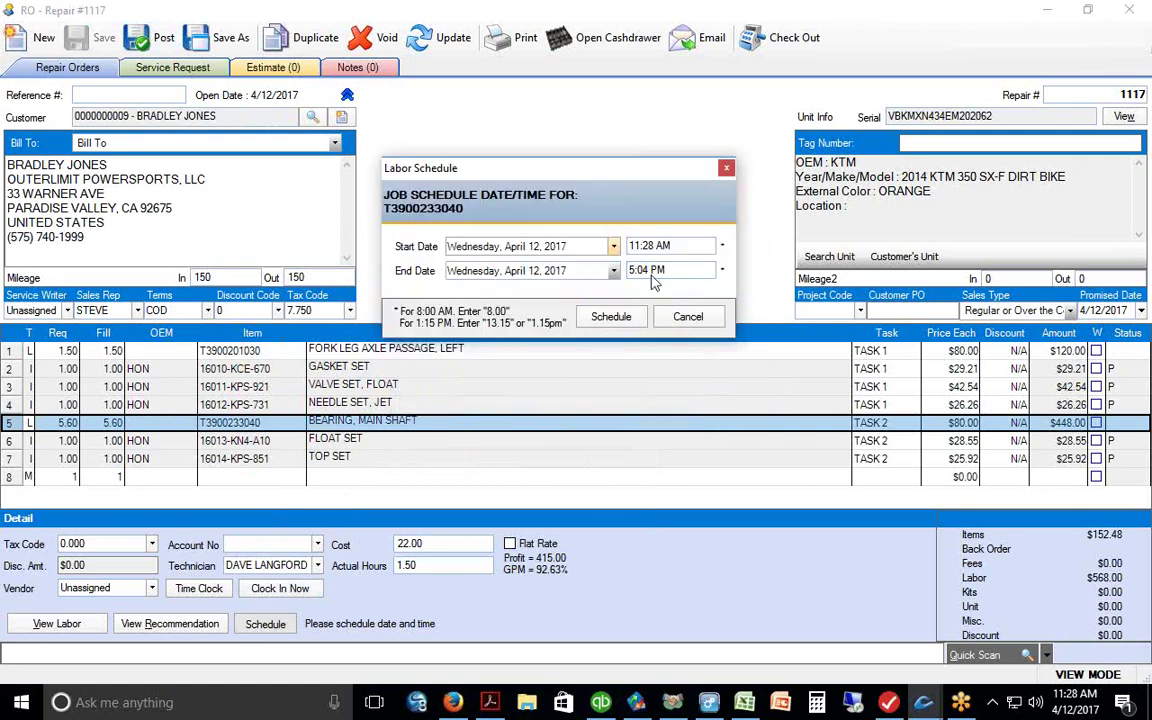
pyautogui.click(611, 316)
pyautogui.click(160, 44)
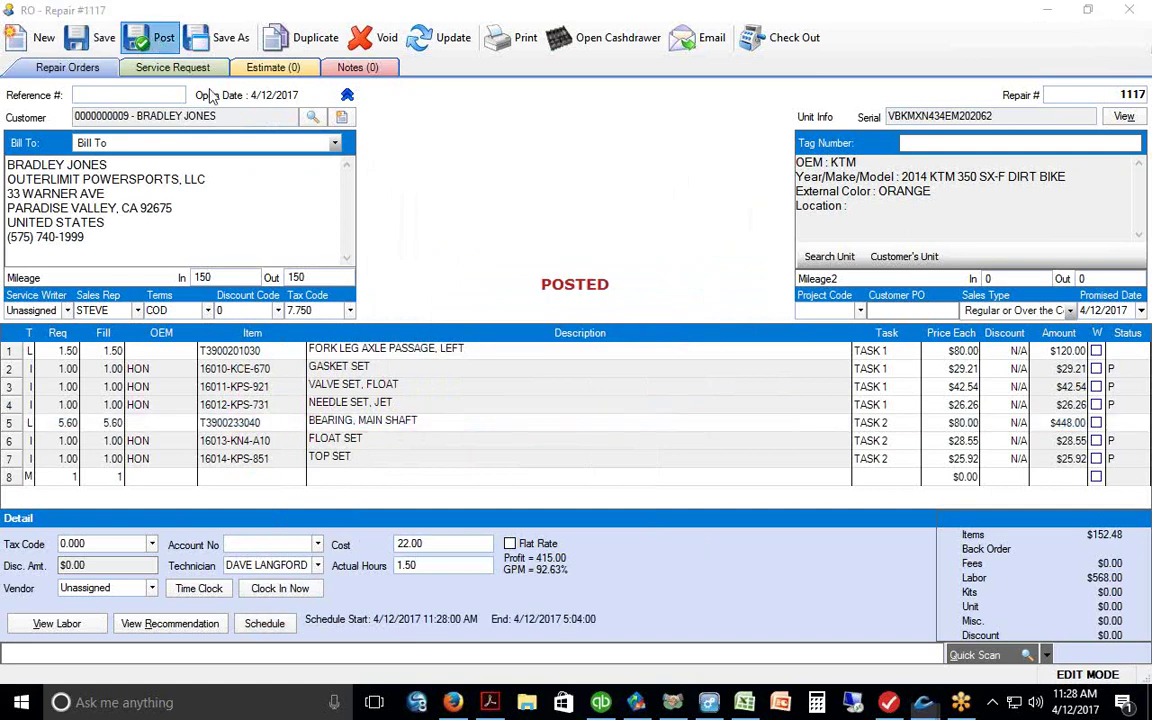
# - Schedule the FORK LEG AXLE PASSAGE labor for April 12, 2017 from 11:28 AM to 12:58 PM and post the repair order
pyautogui.click(8, 351)
pyautogui.click(264, 623)
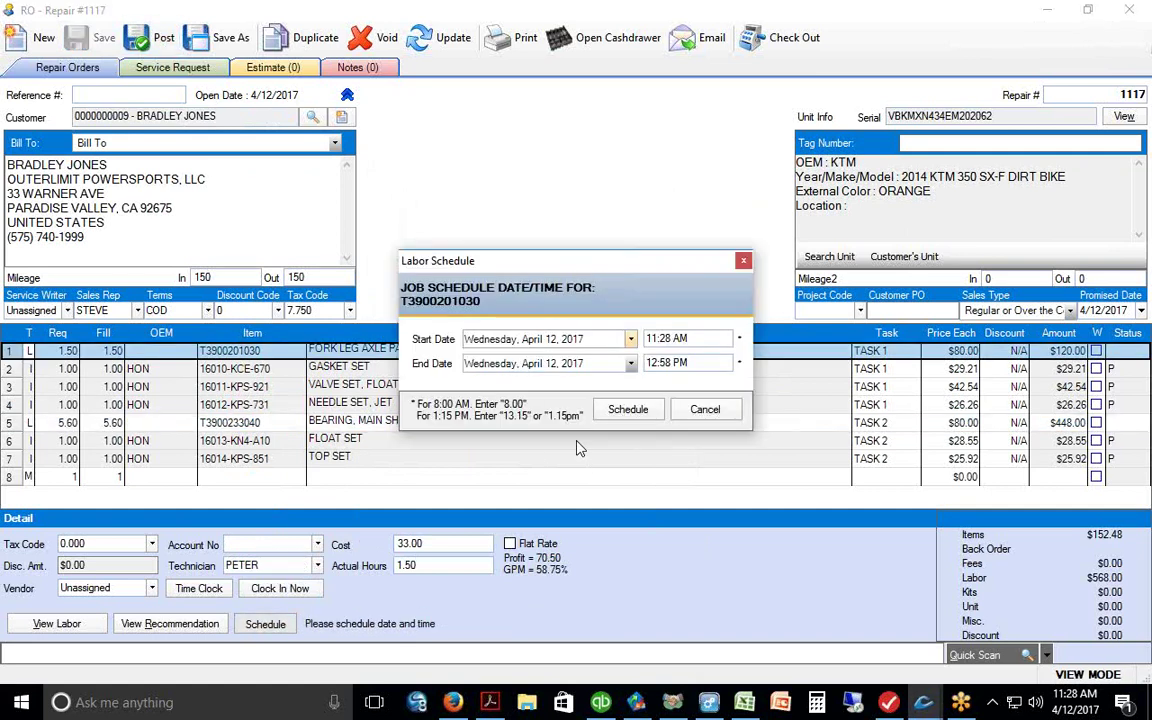
pyautogui.click(628, 409)
pyautogui.click(160, 40)
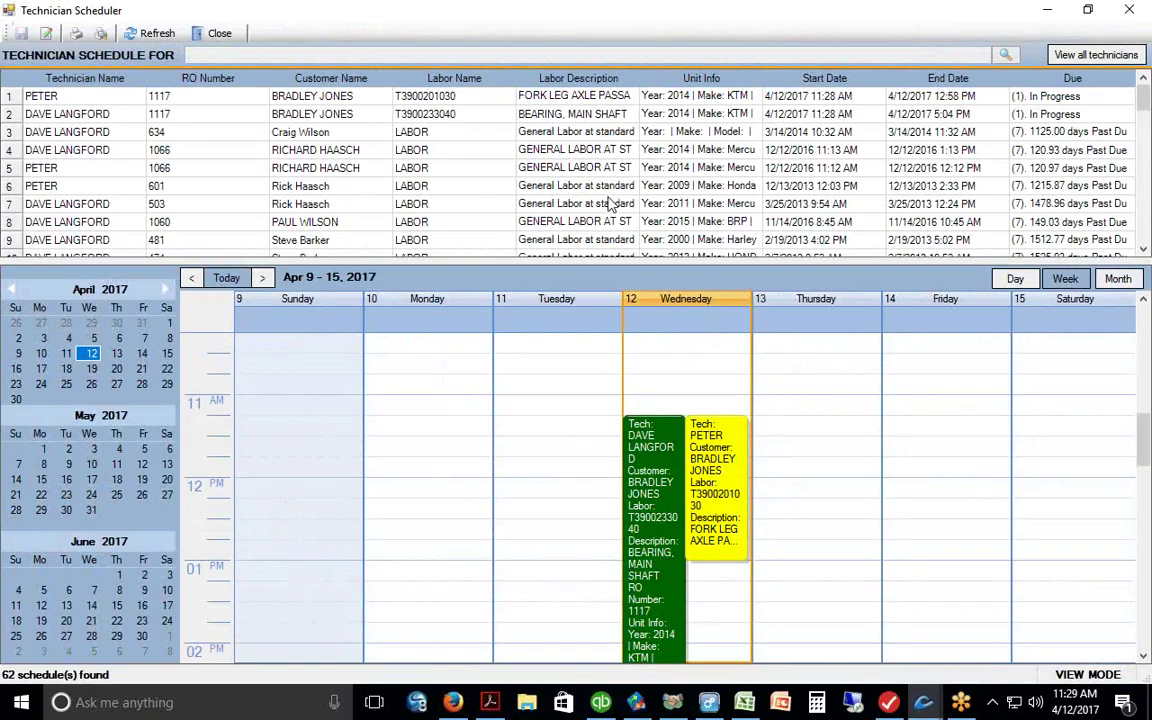
# - Examine the technician schedule's job list and the Apr 9 - 15, 2017 calendar, including the full labor descriptions
pyautogui.moveTo(553, 261); pyautogui.dragTo(553, 161)
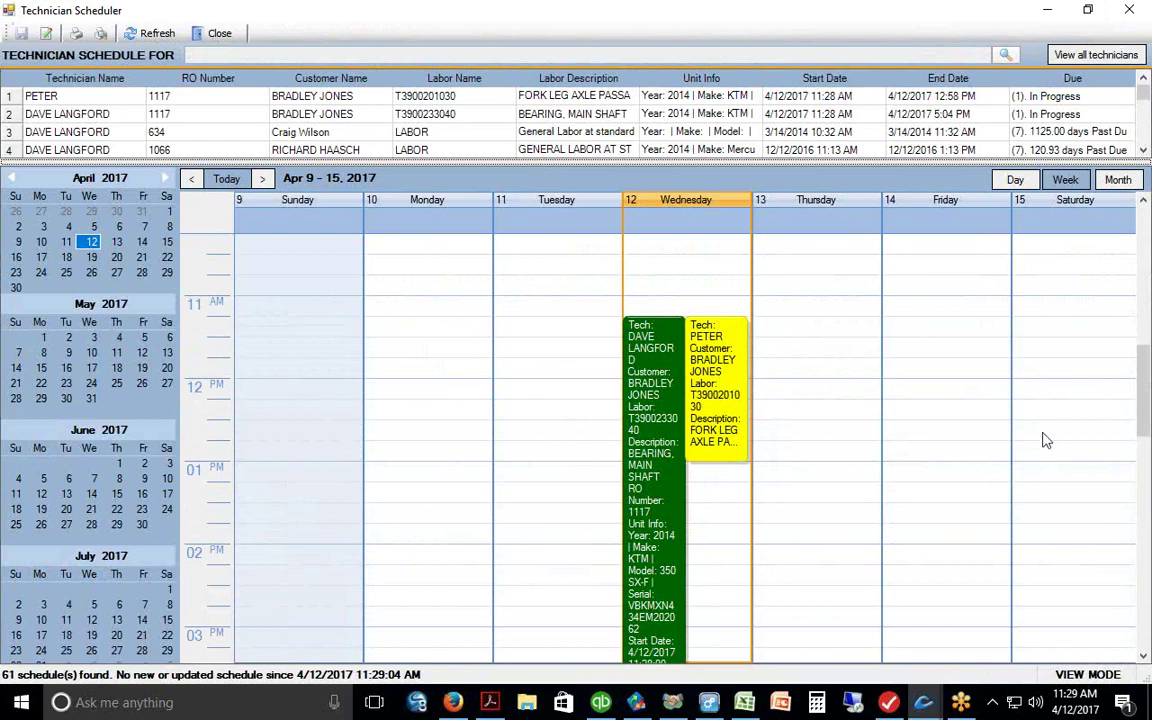
pyautogui.scroll(3, 1145, 392)
pyautogui.moveTo(1145, 392)
pyautogui.mouseDown()
pyautogui.moveTo(1145, 486)
pyautogui.moveTo(1145, 395)
pyautogui.mouseUp()
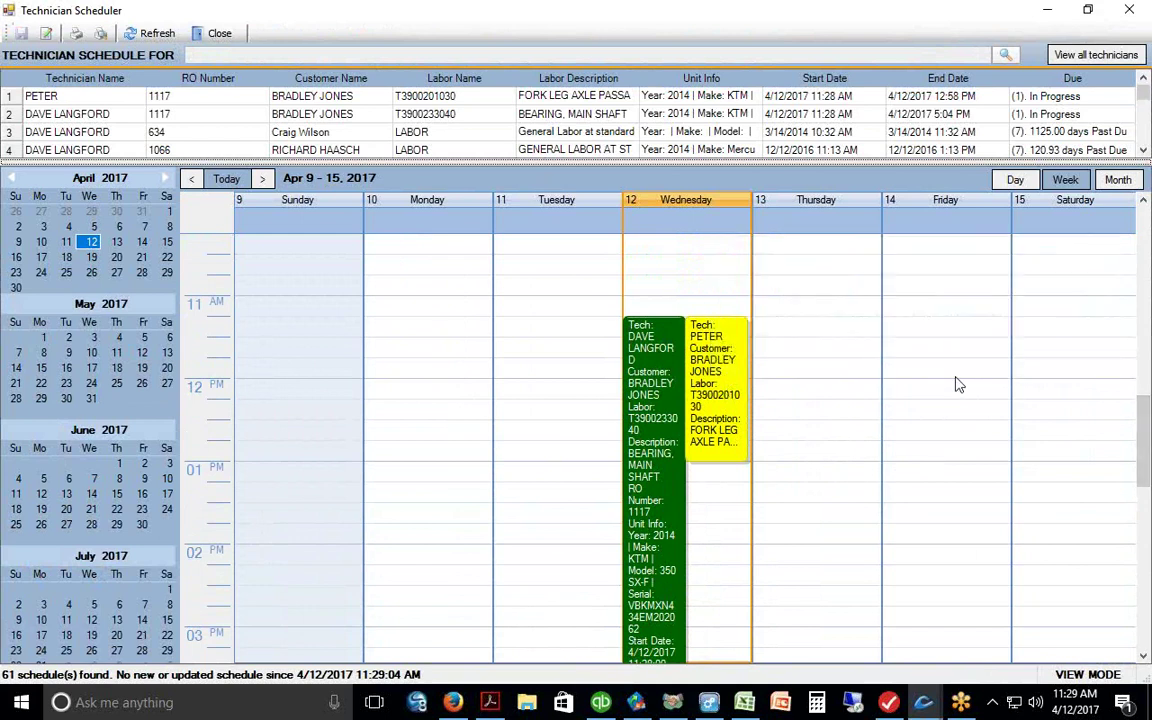
pyautogui.doubleClick(641, 78)
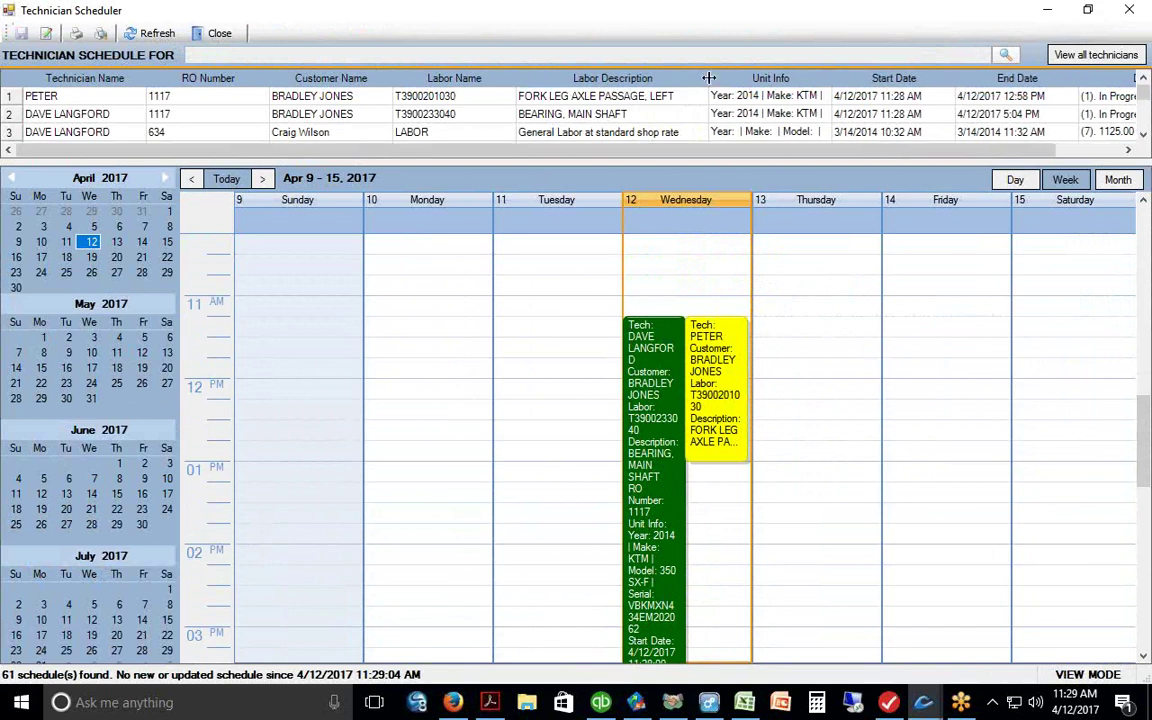
pyautogui.moveTo(416, 160); pyautogui.dragTo(416, 253)
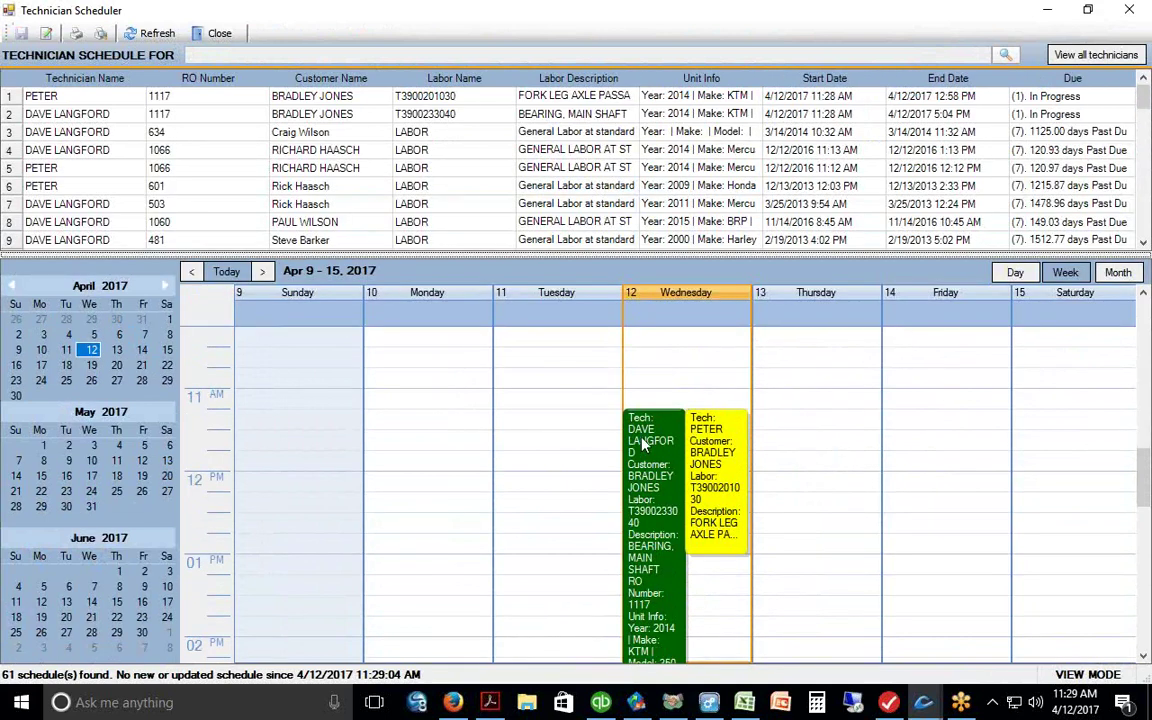
# - Filter the schedule to the technician assigned to the BEARING, MAIN SHAFT labor and widen the Unit Info column
pyautogui.click(1005, 56)
pyautogui.click(450, 350)
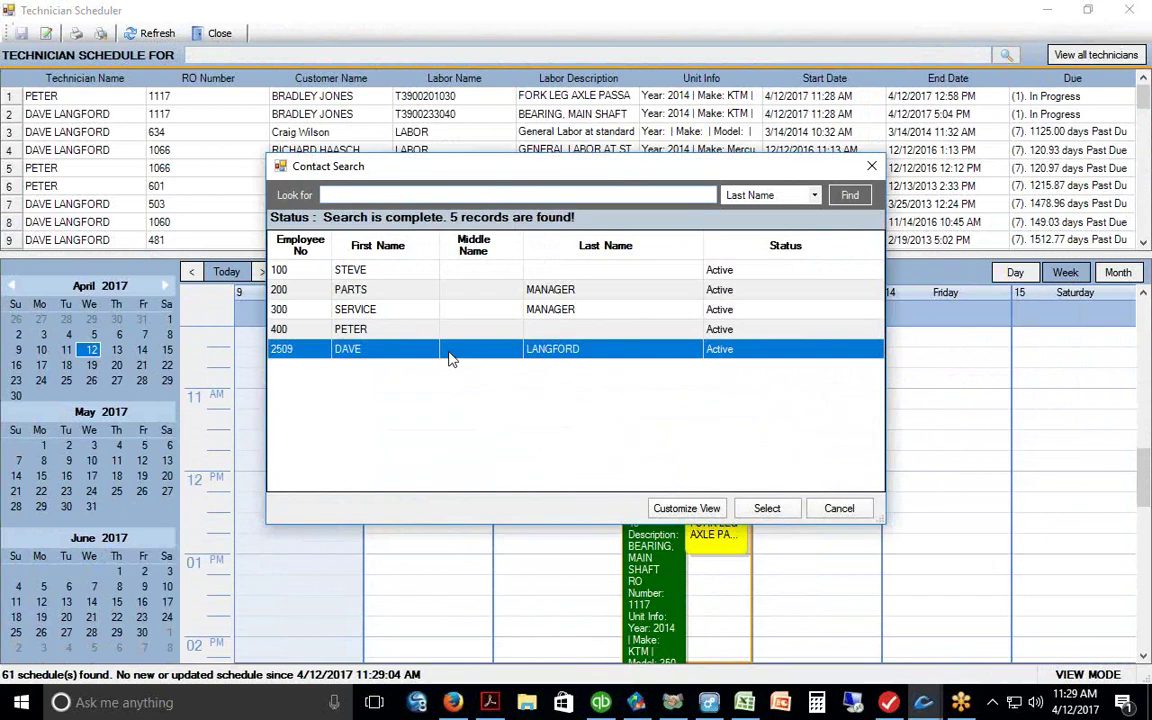
pyautogui.click(767, 508)
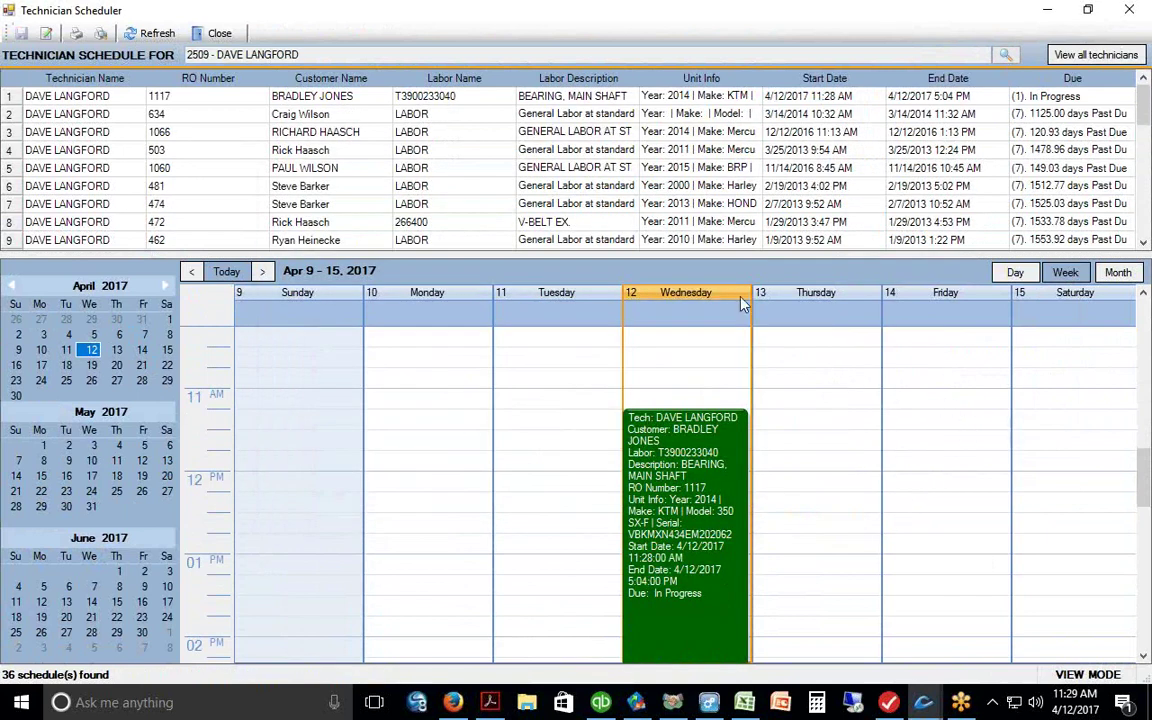
pyautogui.click(305, 98)
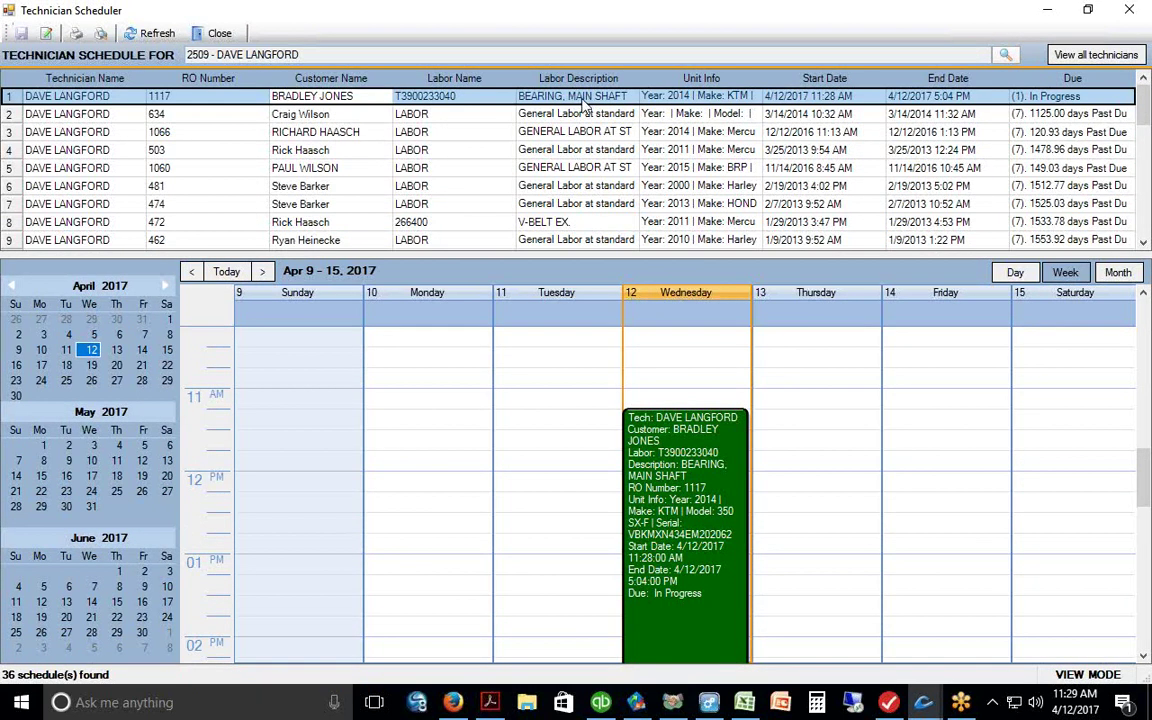
pyautogui.moveTo(760, 82); pyautogui.dragTo(880, 82)
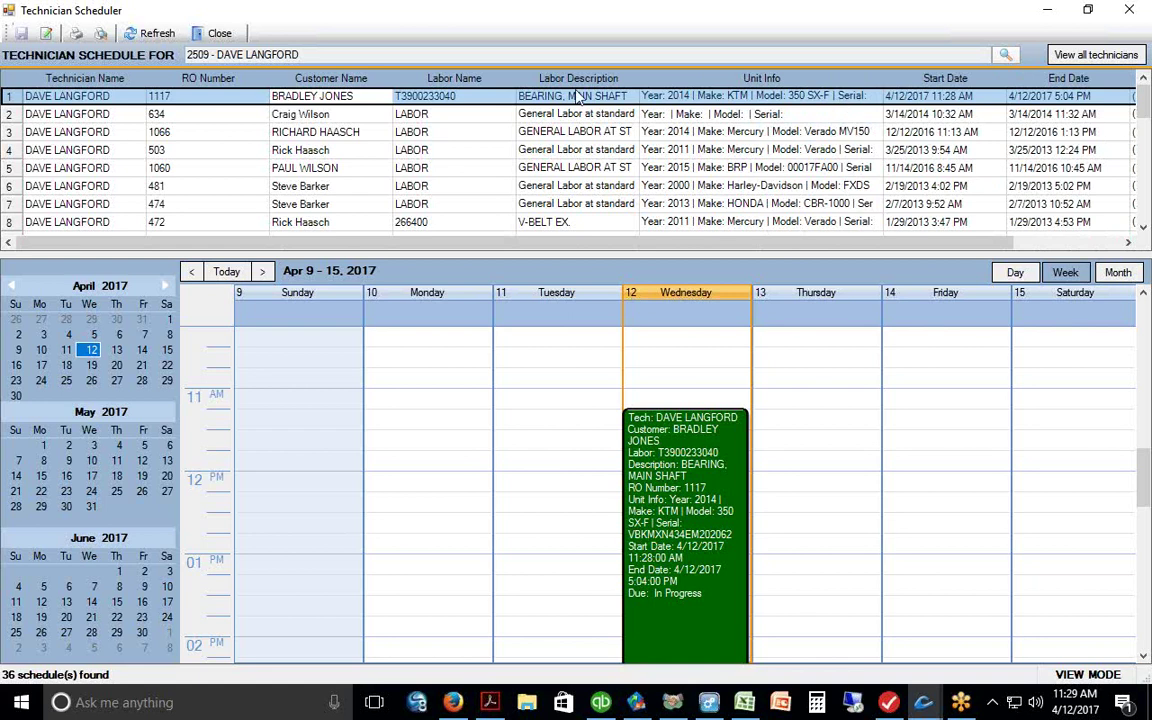
# - Open the 2014 KTM 350 SX-F repair order from the schedule and select its BEARING, MAIN SHAFT labor line
pyautogui.doubleClick(518, 92)
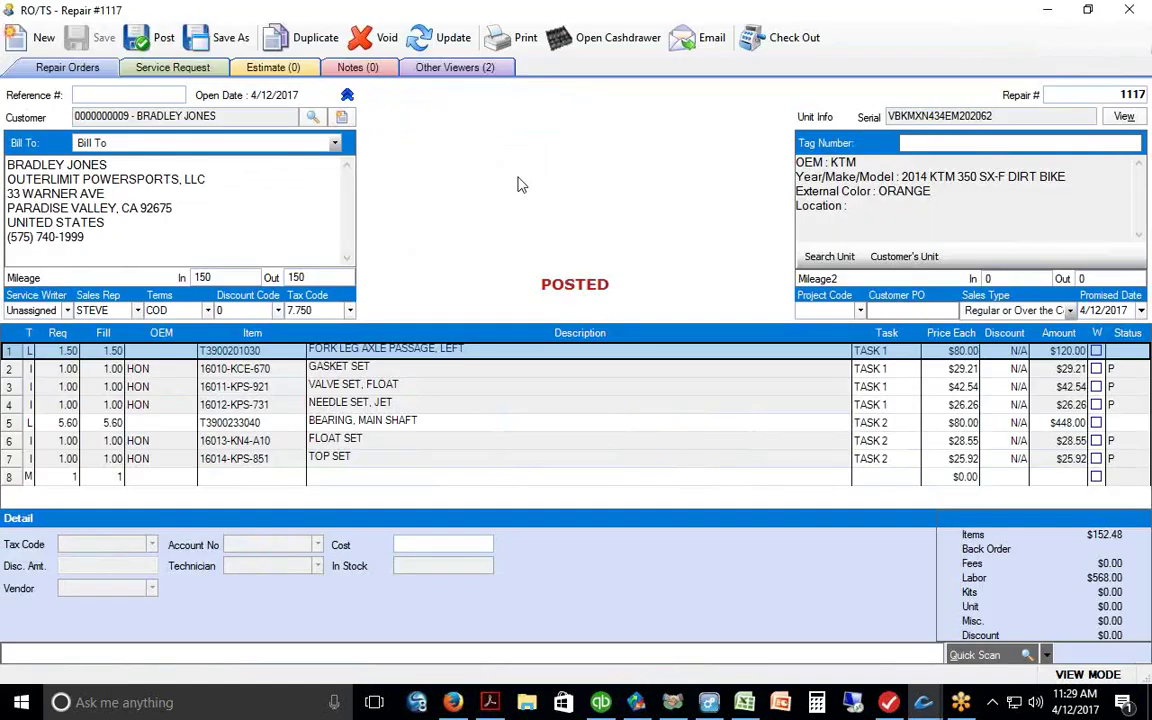
pyautogui.click(10, 352)
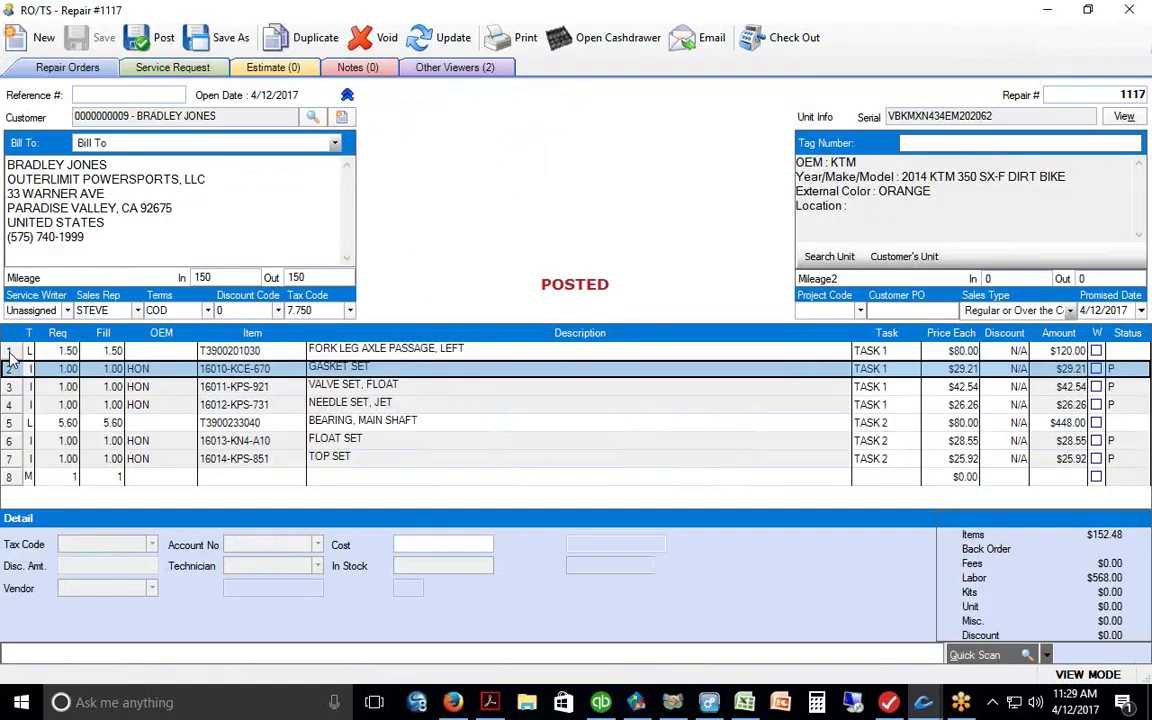
pyautogui.click(9, 422)
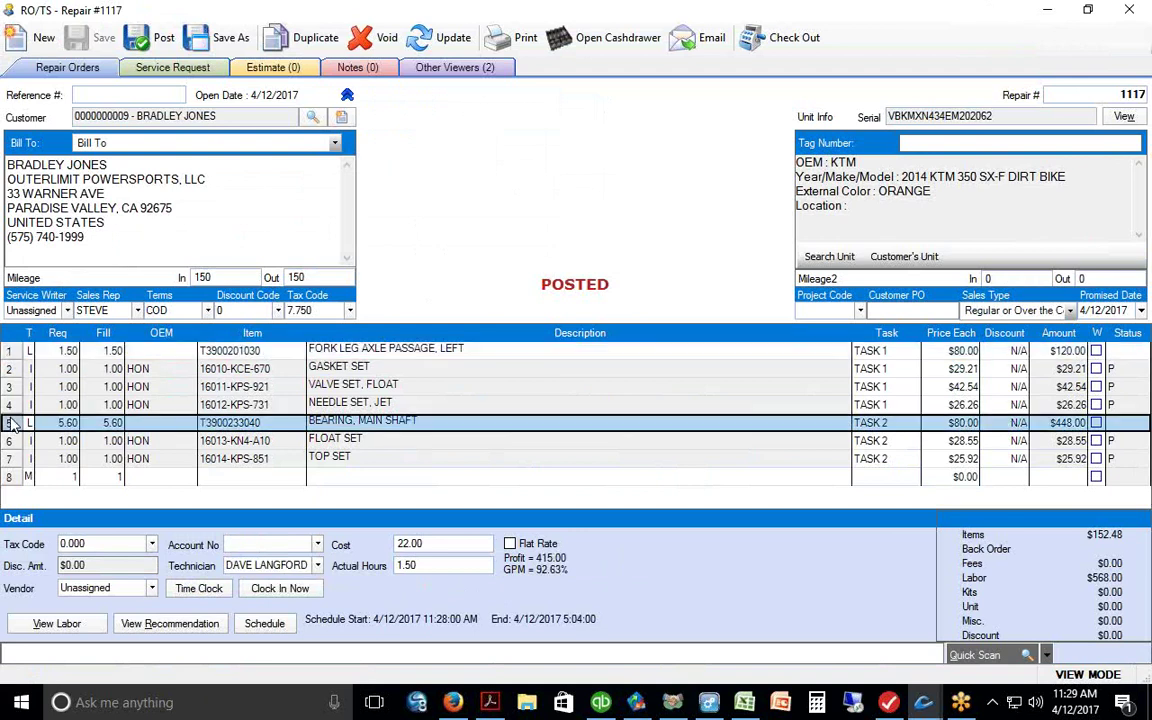
# - Clock the technician in and out of the main shaft bearing labor at 11:29 AM and again at 11:30 AM, then close the time clock
pyautogui.click(200, 588)
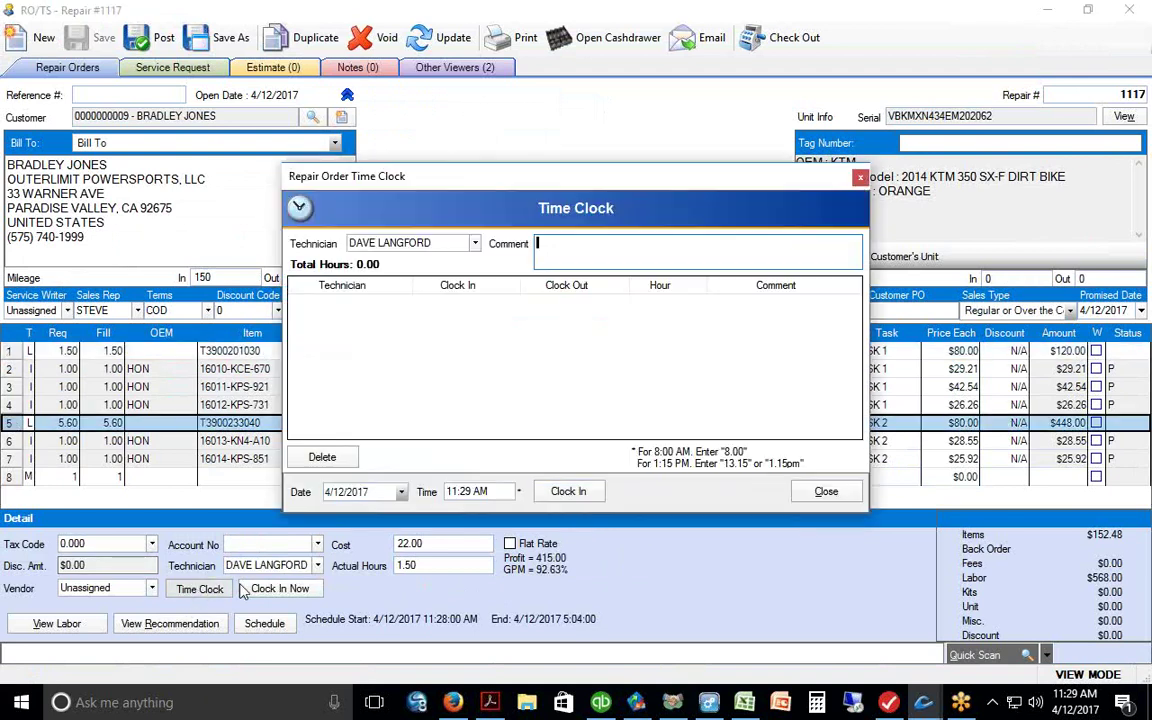
pyautogui.click(568, 492)
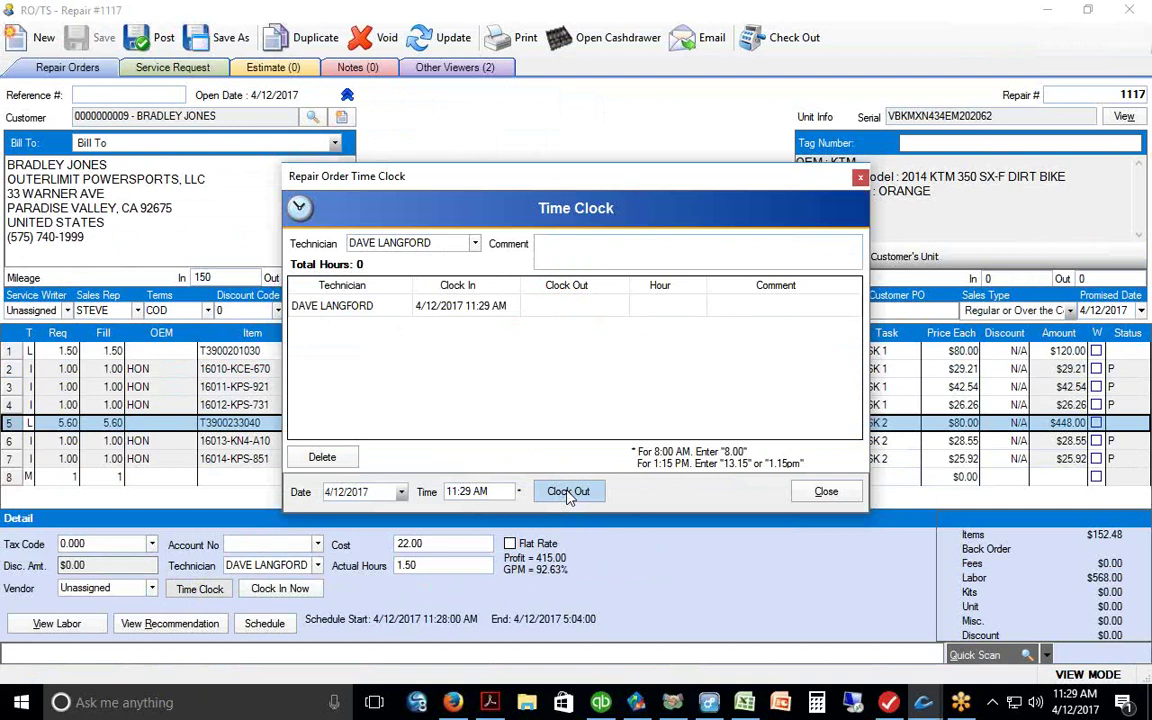
pyautogui.click(568, 492)
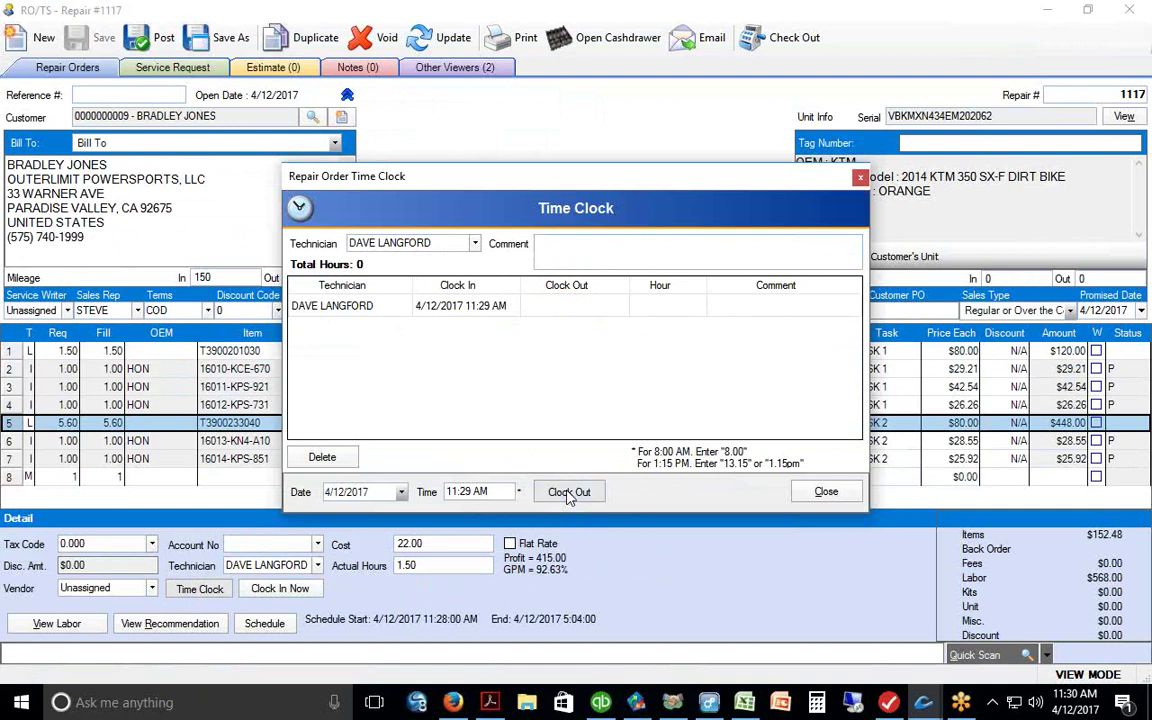
pyautogui.click(470, 312)
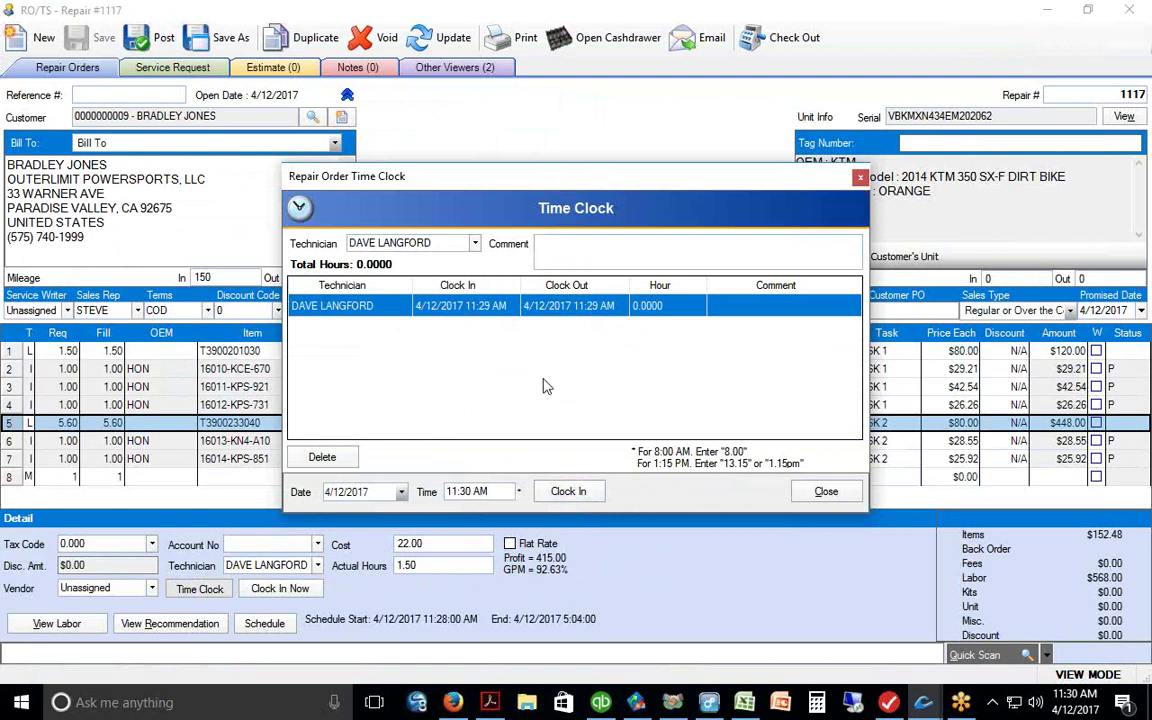
pyautogui.click(553, 491)
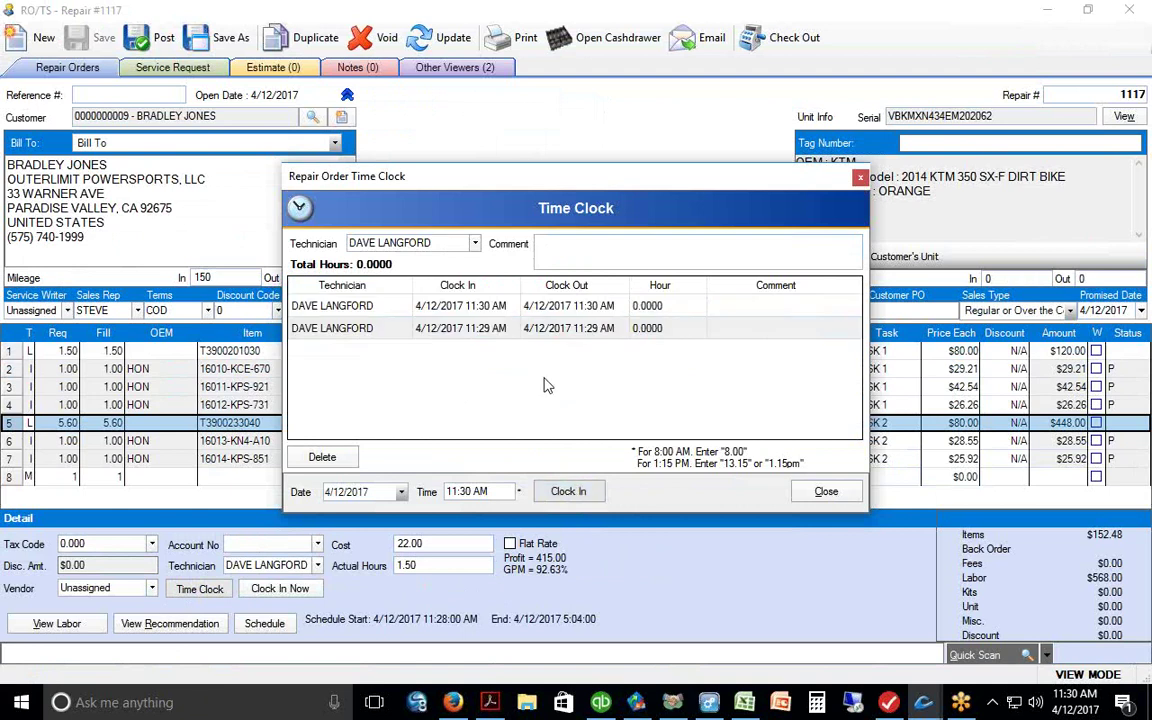
pyautogui.click(826, 493)
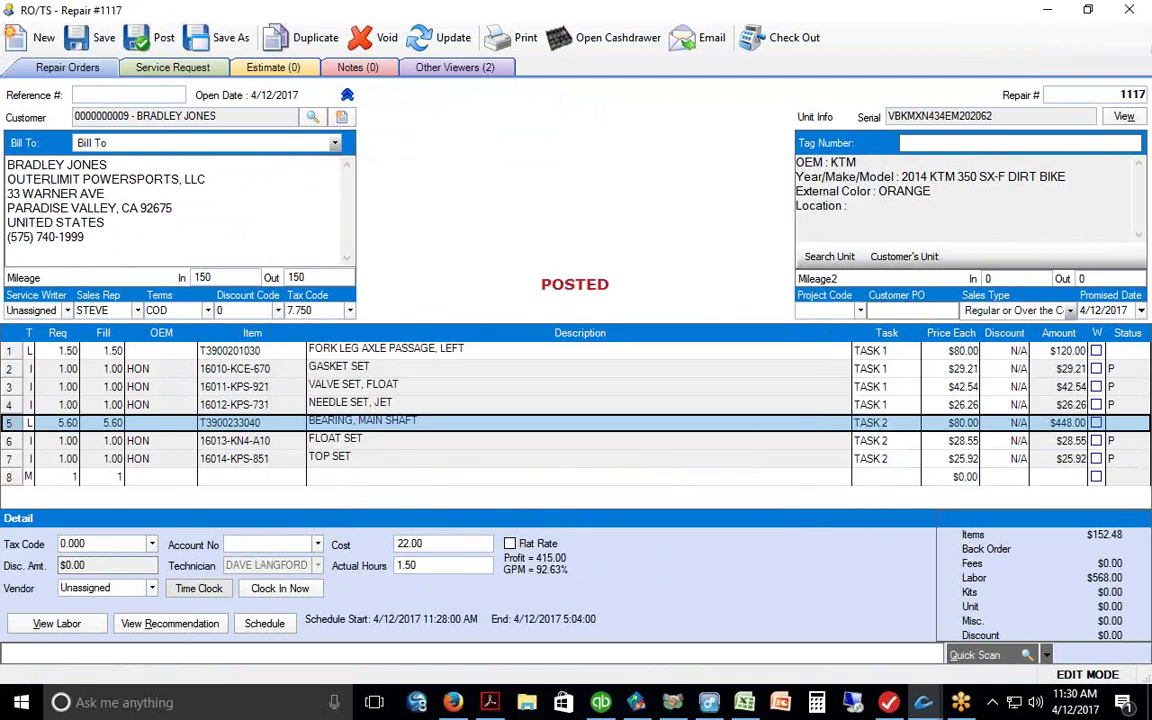
# - Check the actual hours and the FORK LEG AXLE PASSAGE labor details, and close the technician scheduler
pyautogui.moveTo(330, 578); pyautogui.dragTo(430, 578)
pyautogui.click(8, 352)
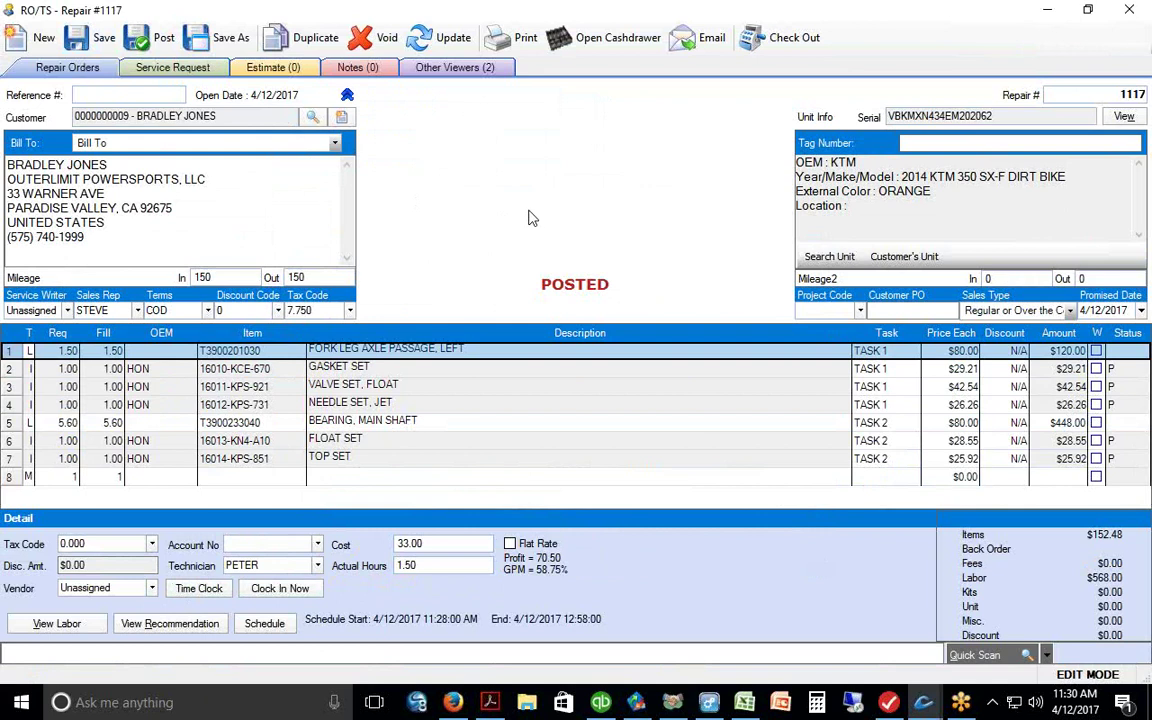
pyautogui.press('Escape')
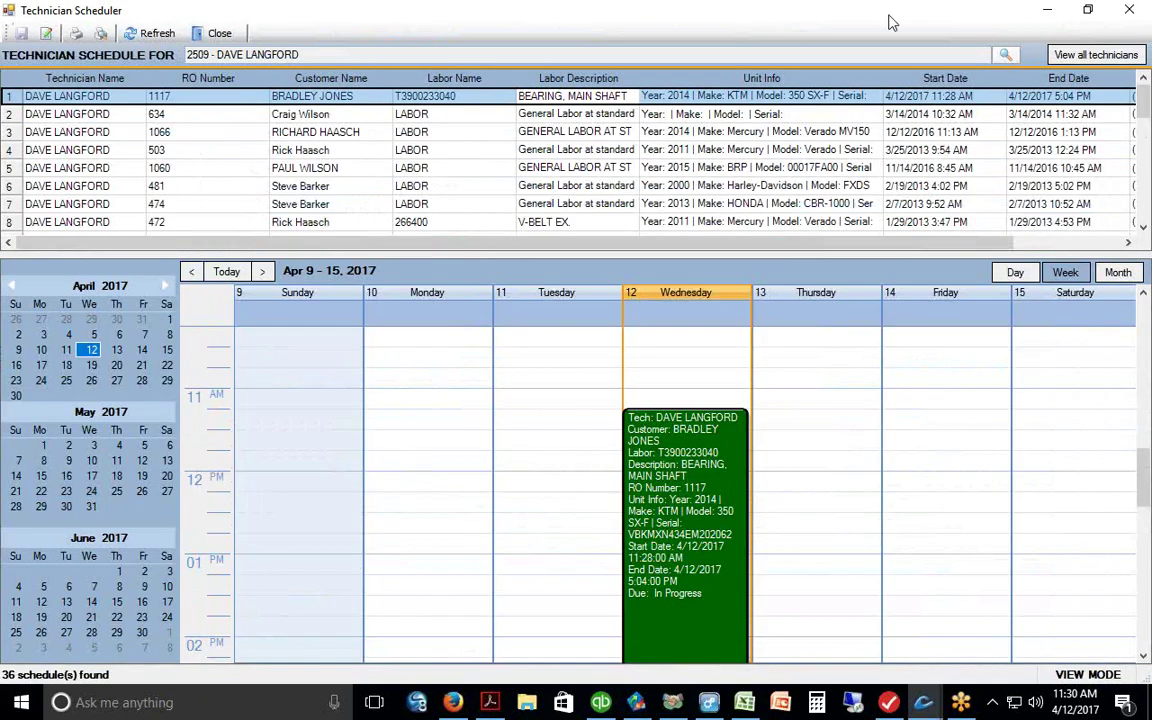
pyautogui.click(217, 33)
# - Run the Technician Recap report for Year To Date by invoice date, with billable and actual hours but without required hours
pyautogui.click(242, 37)
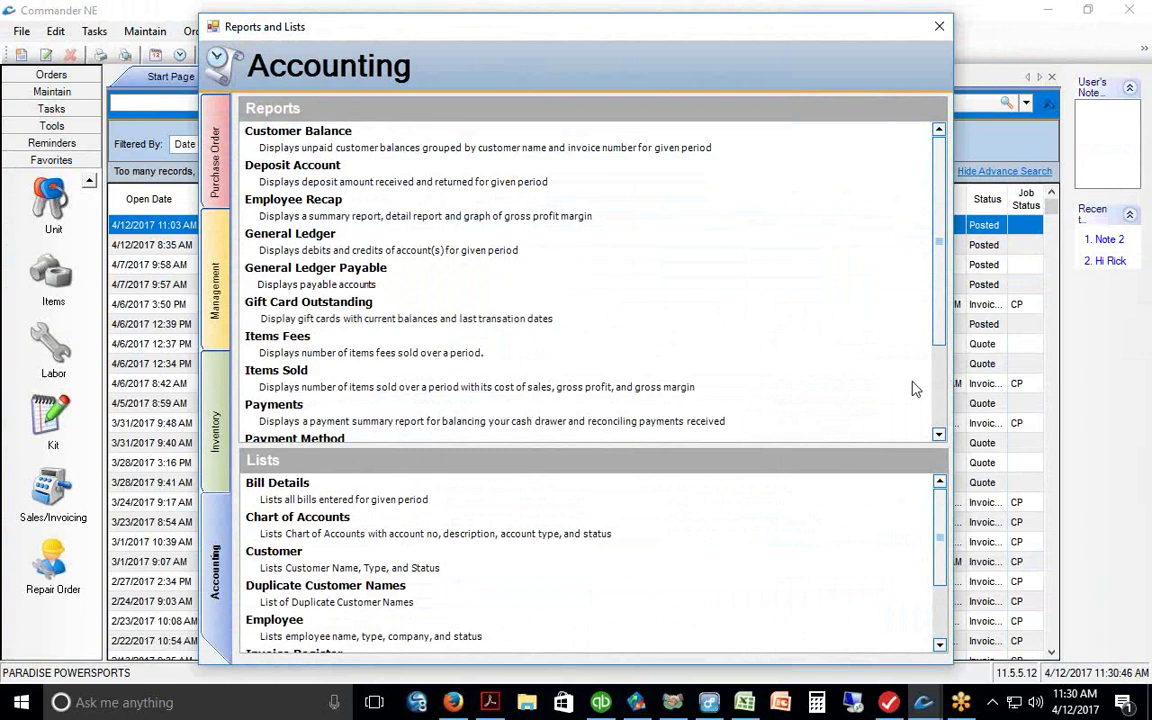
pyautogui.scroll(-3, 840, 346)
pyautogui.click(308, 394)
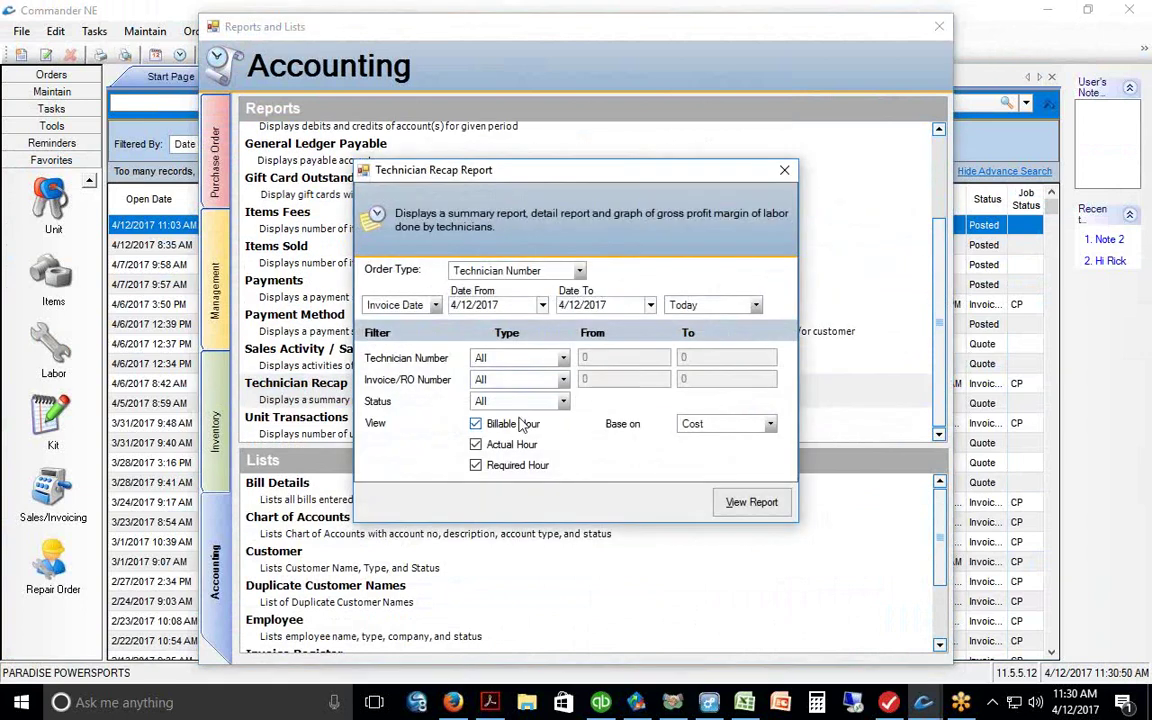
pyautogui.click(500, 466)
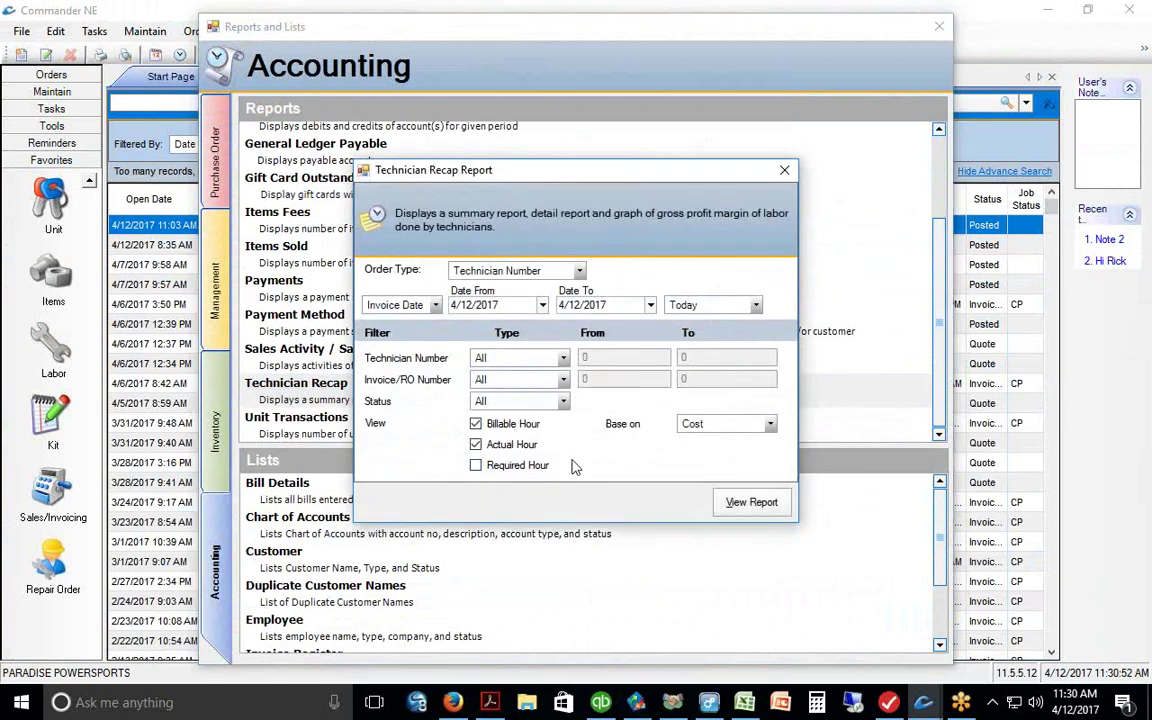
pyautogui.click(755, 307)
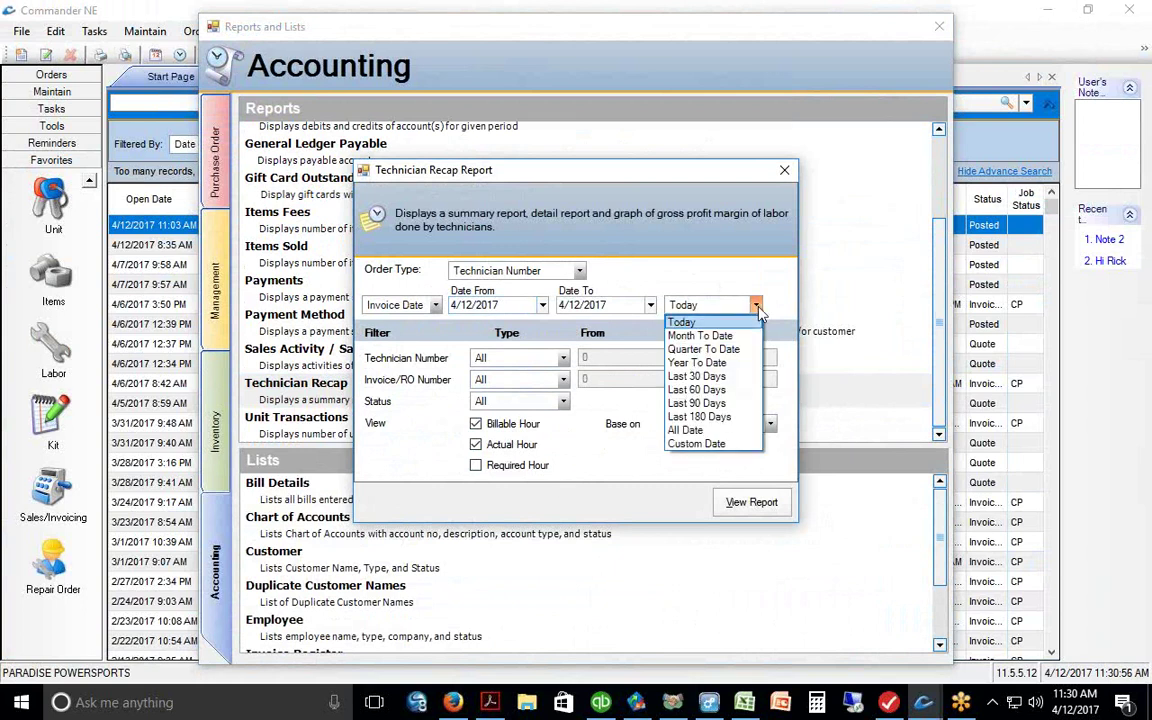
pyautogui.click(690, 363)
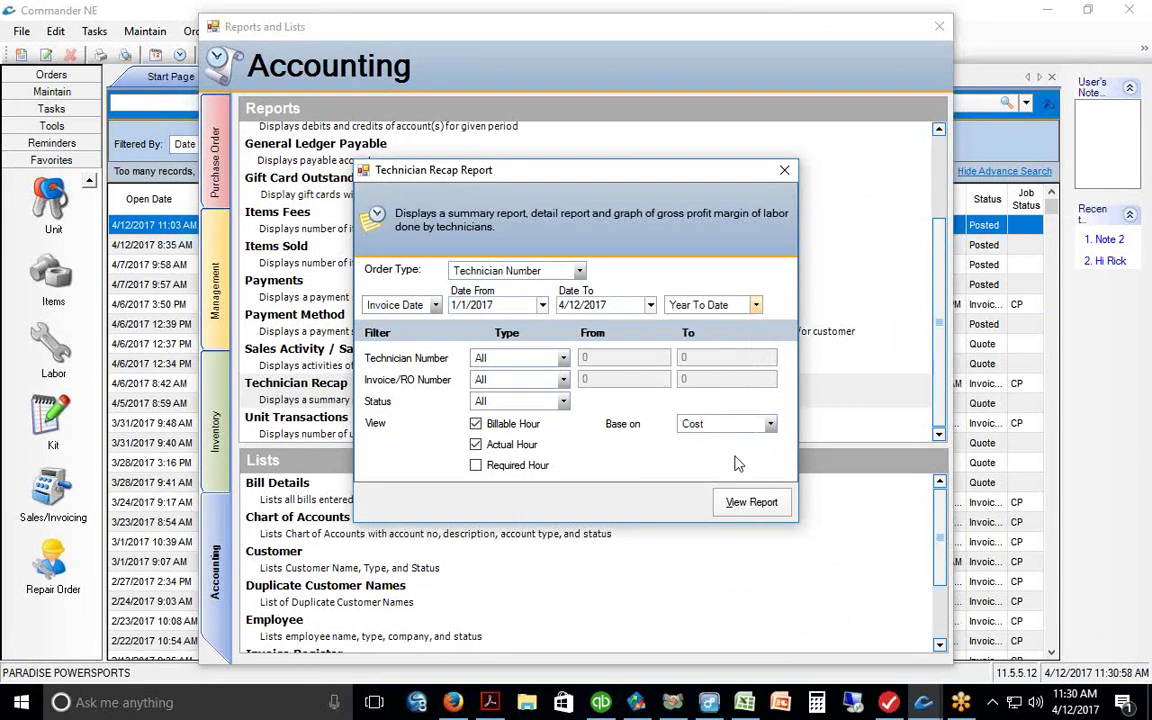
pyautogui.click(751, 503)
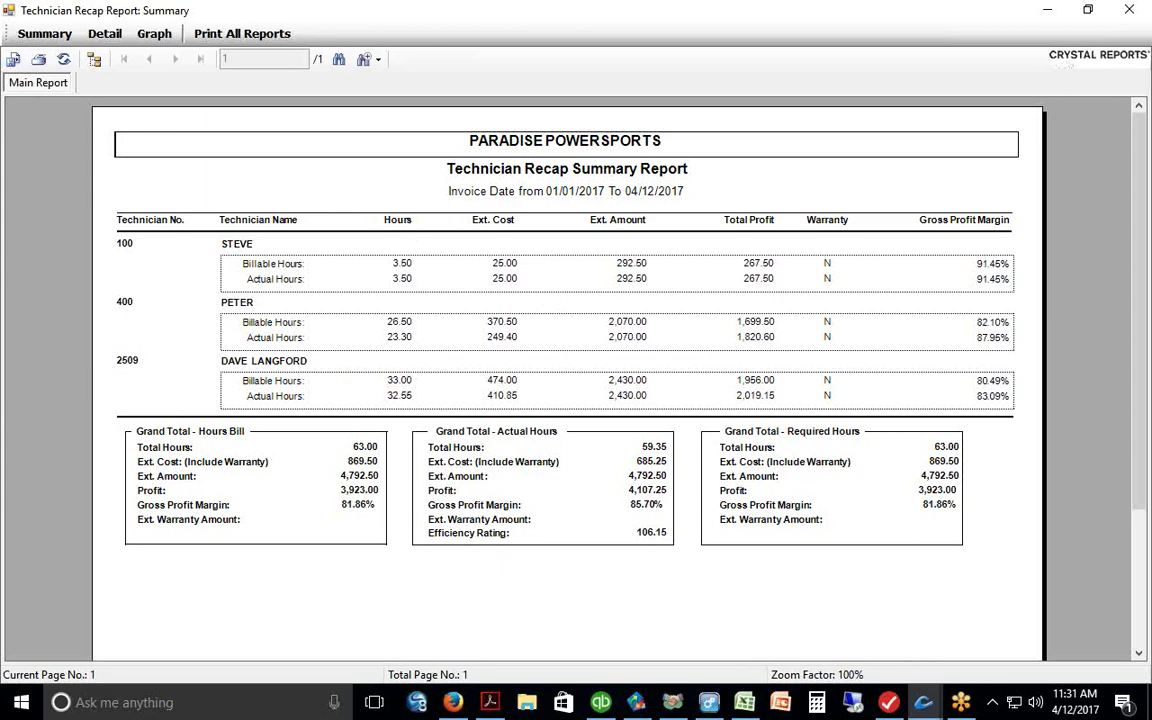
# - Check the efficiency rating in the recap summary, view the detail report, and close the reports
pyautogui.moveTo(607, 548); pyautogui.dragTo(668, 544)
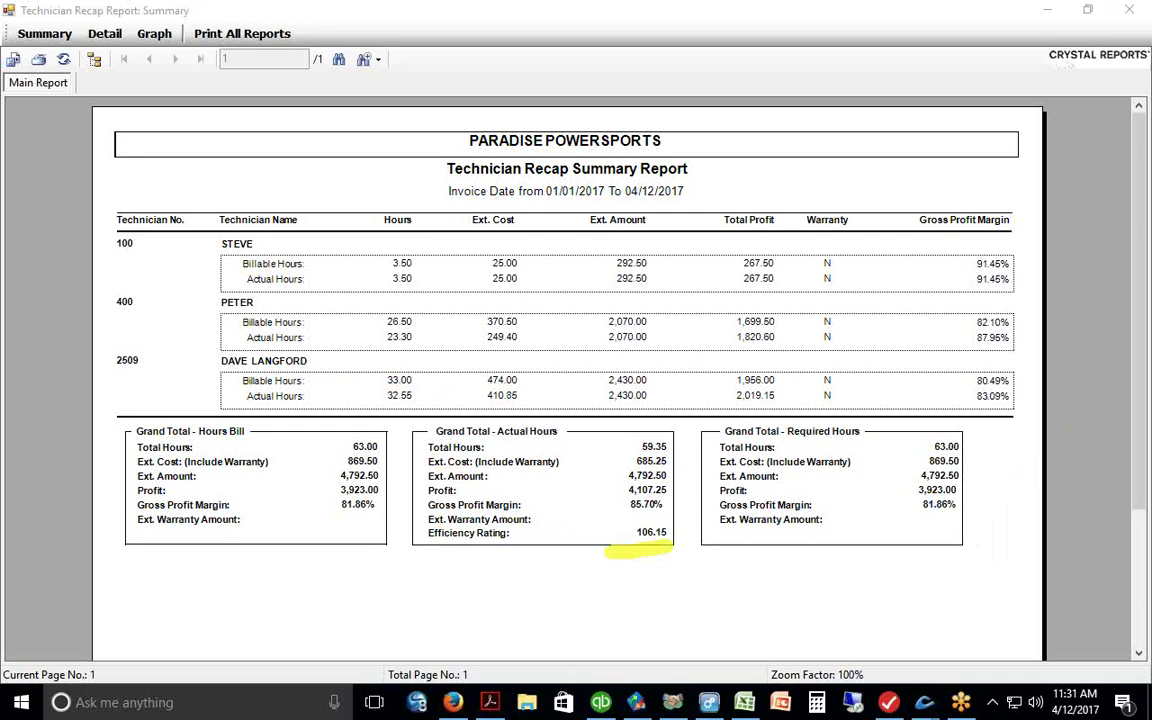
pyautogui.press('Escape')
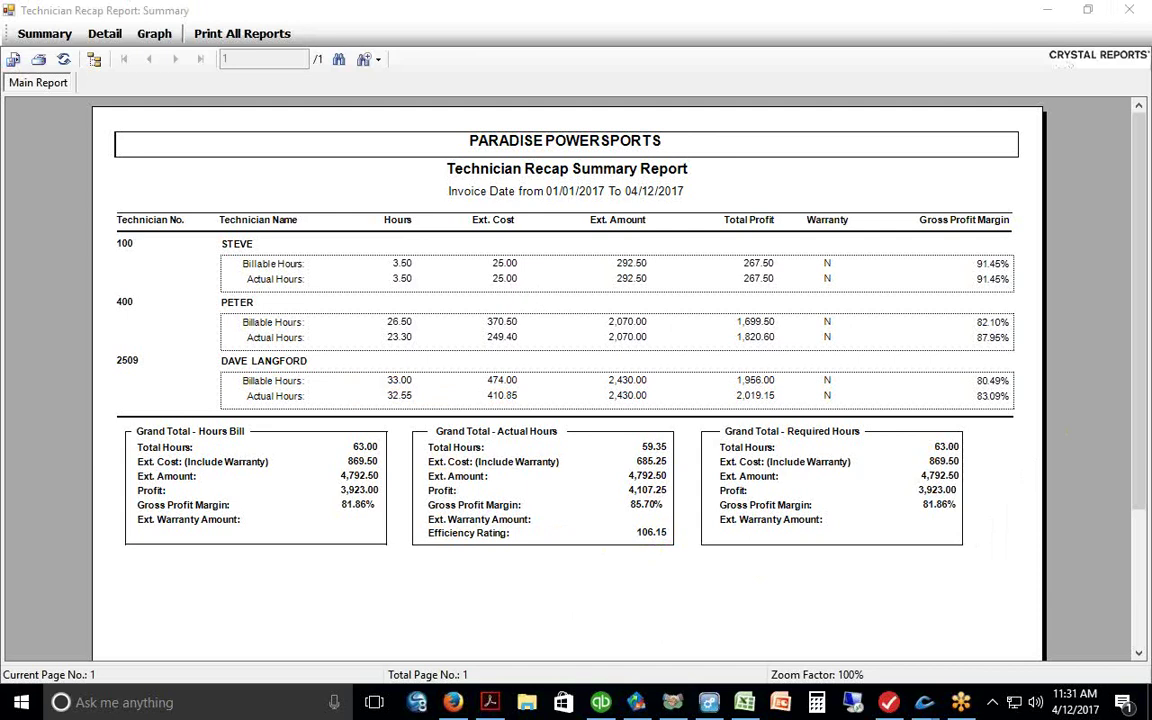
pyautogui.click(108, 36)
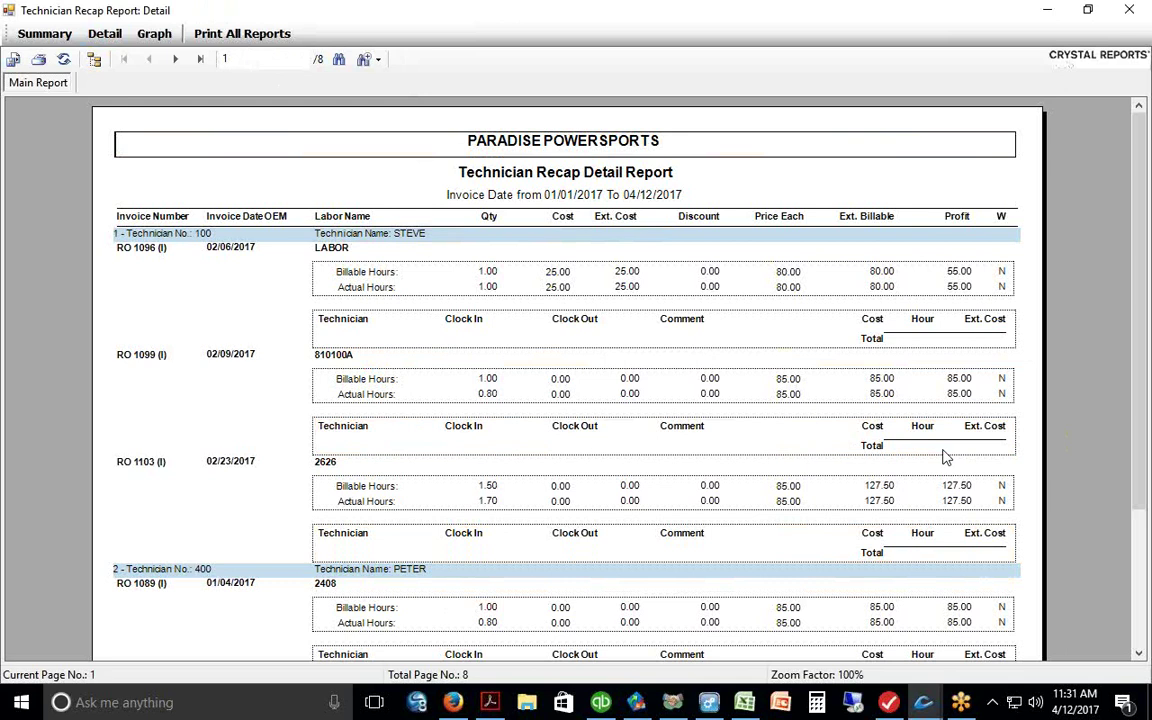
pyautogui.click(1129, 9)
pyautogui.click(785, 171)
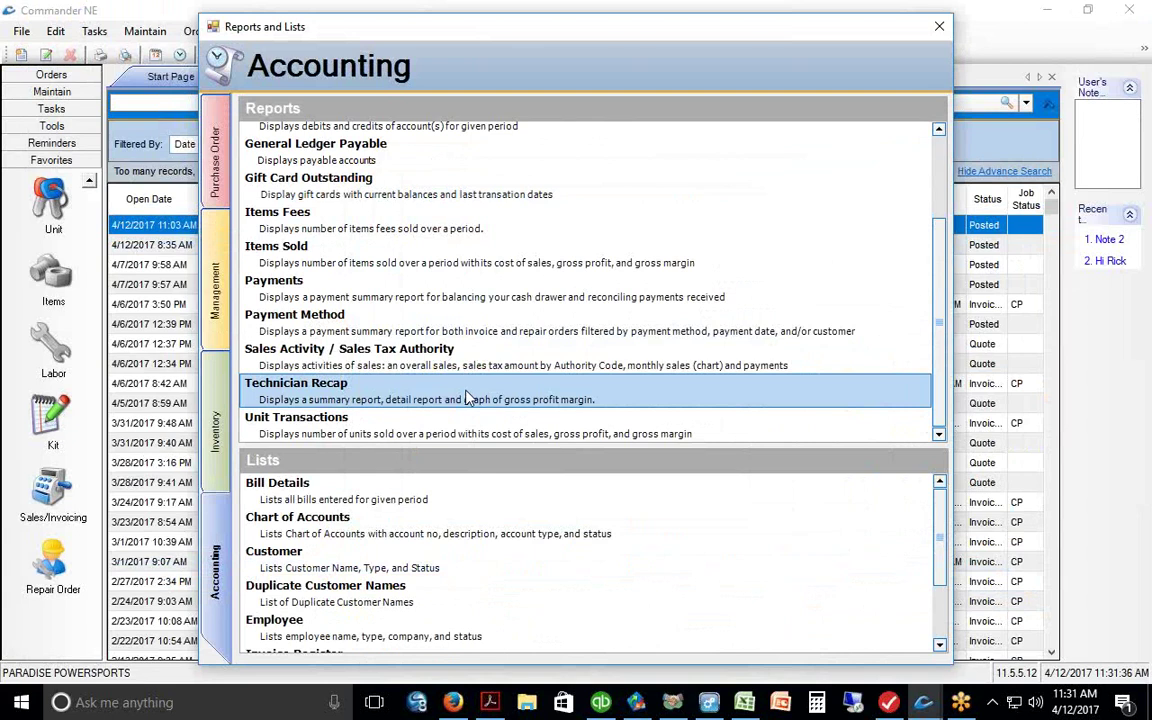
pyautogui.click(938, 28)
# - Close the extra repair order window for the 2014 KTM, dismiss the record-locked message, and bring up the order's RO/TS window
pyautogui.click(923, 702)
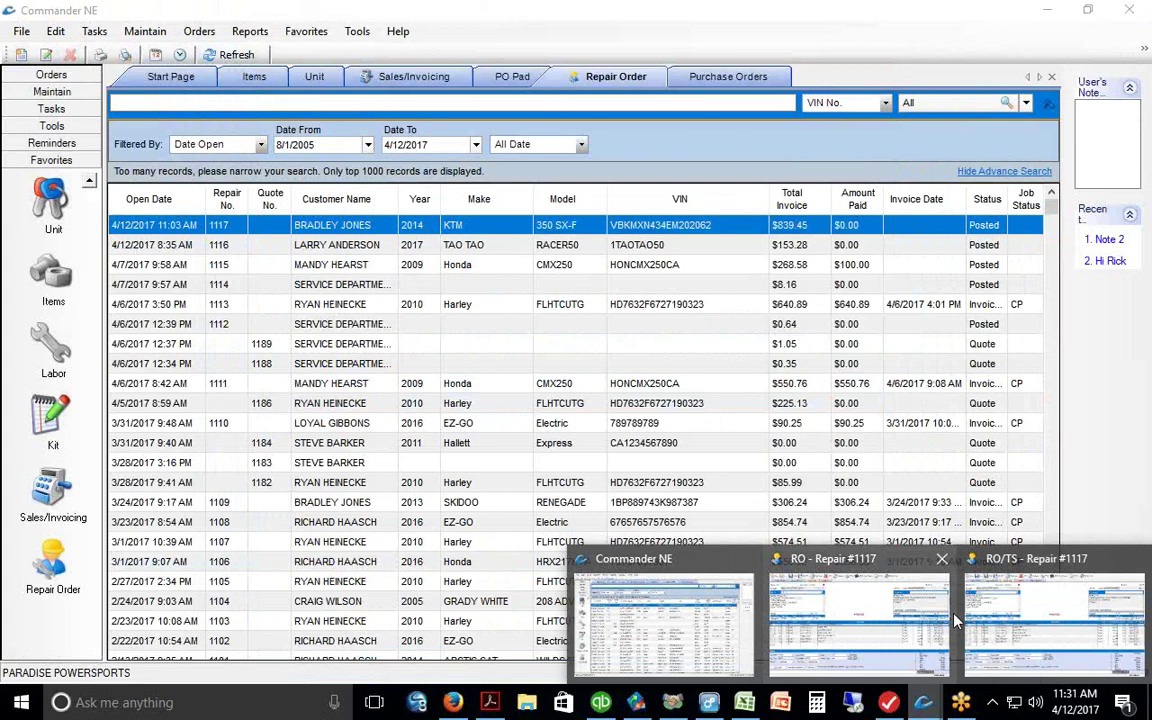
pyautogui.click(943, 560)
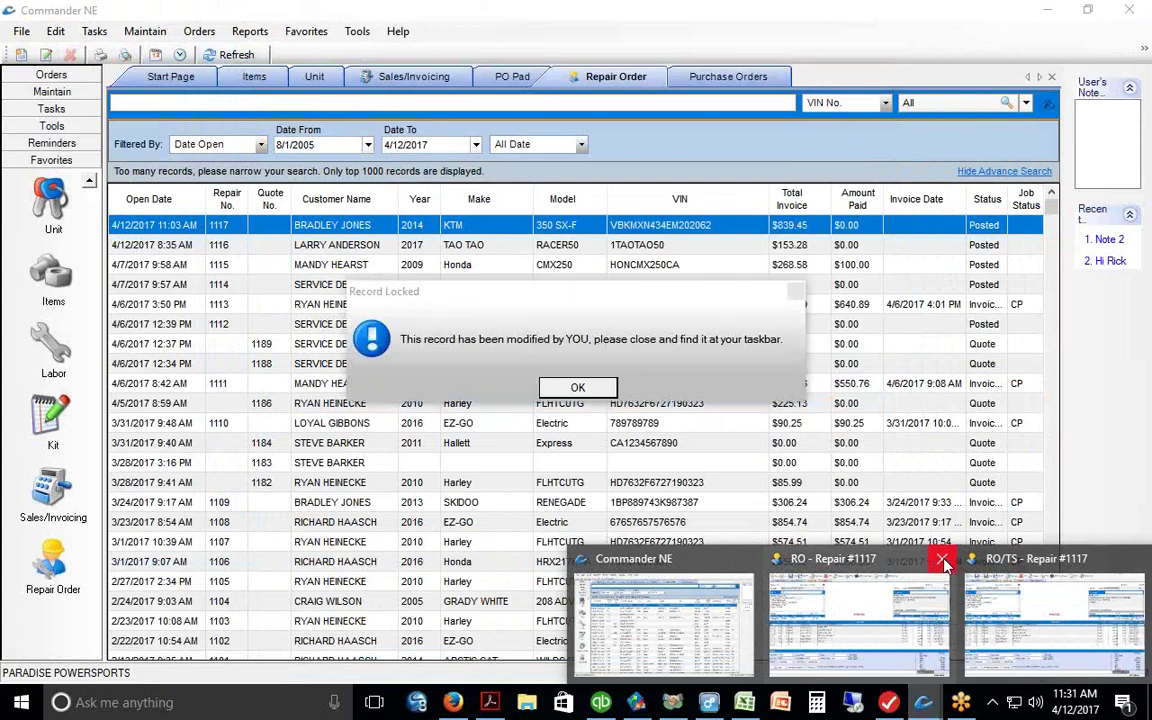
pyautogui.click(578, 387)
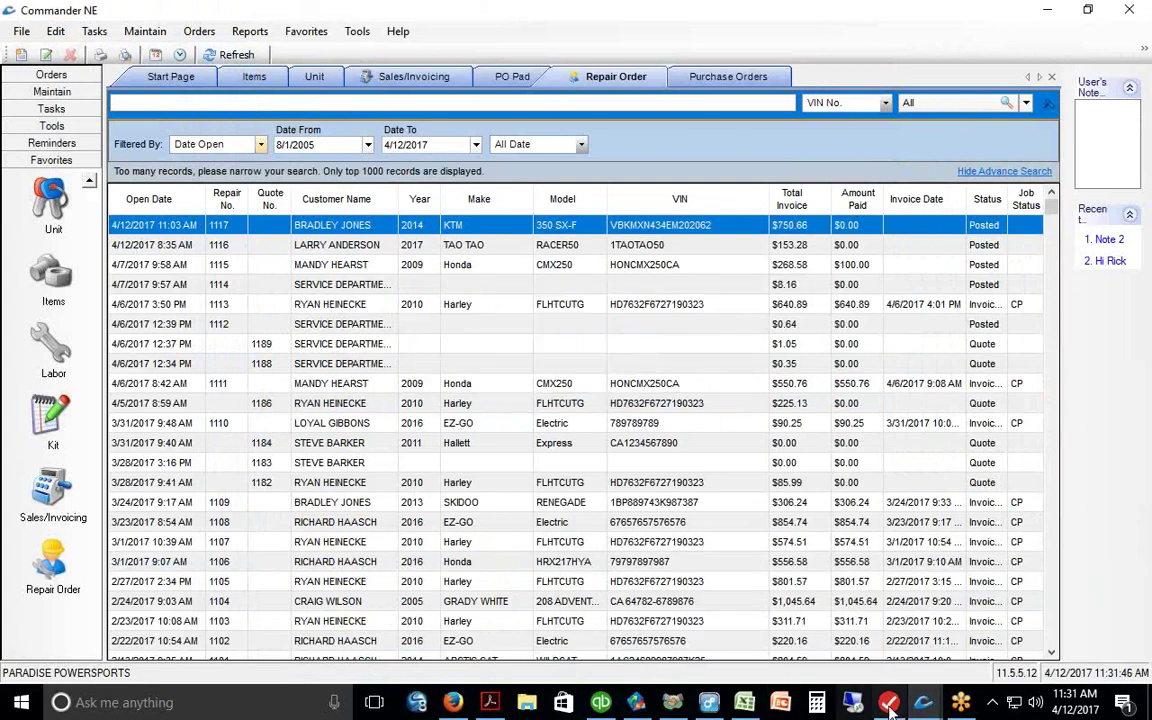
pyautogui.click(923, 702)
pyautogui.click(1038, 515)
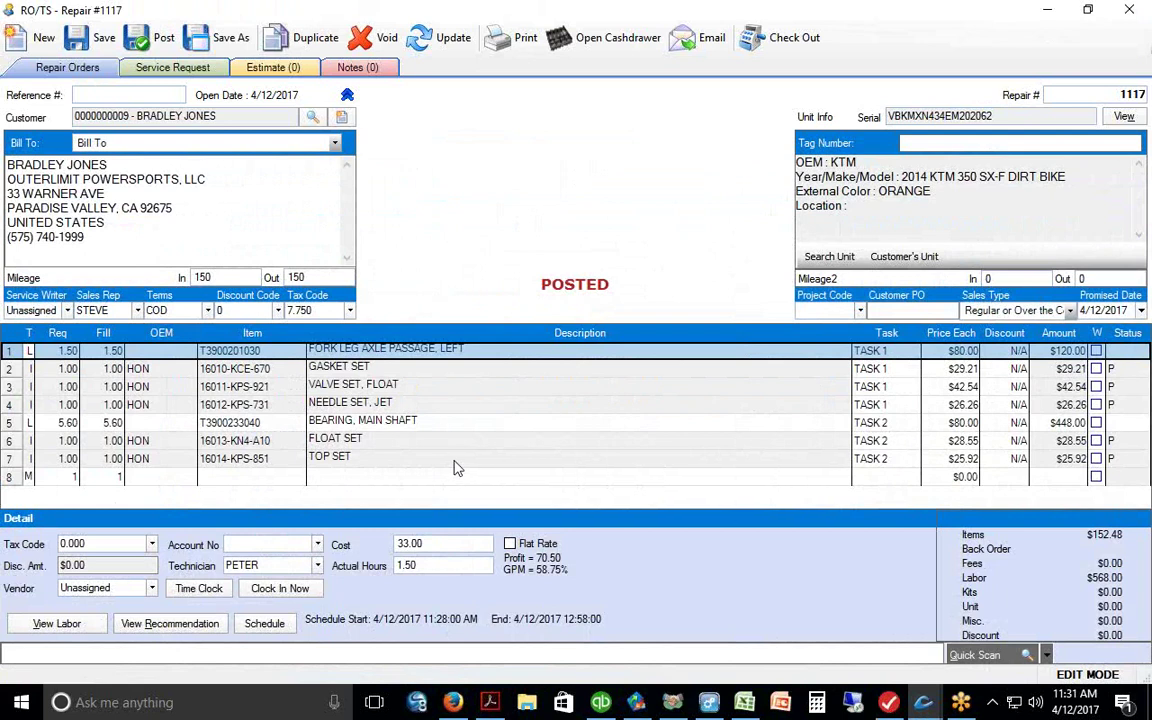
# - Check out the KTM repair order with a VISA credit card payment in full and invoice it
pyautogui.click(773, 38)
pyautogui.click(826, 596)
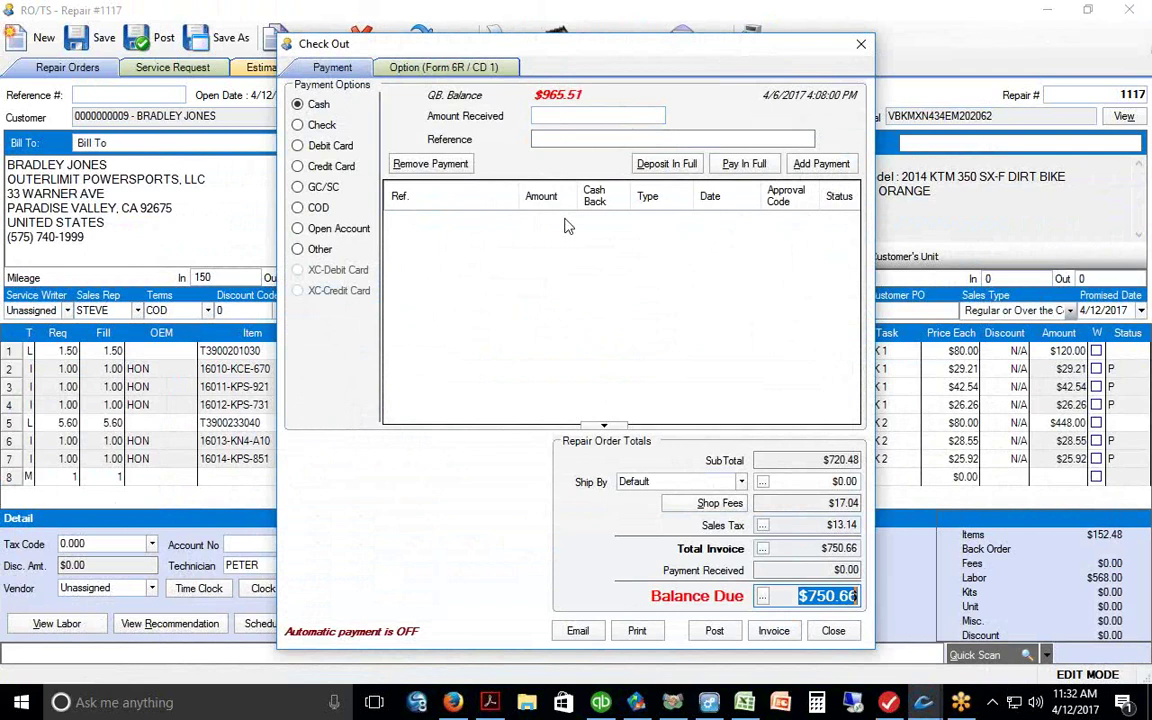
pyautogui.click(333, 167)
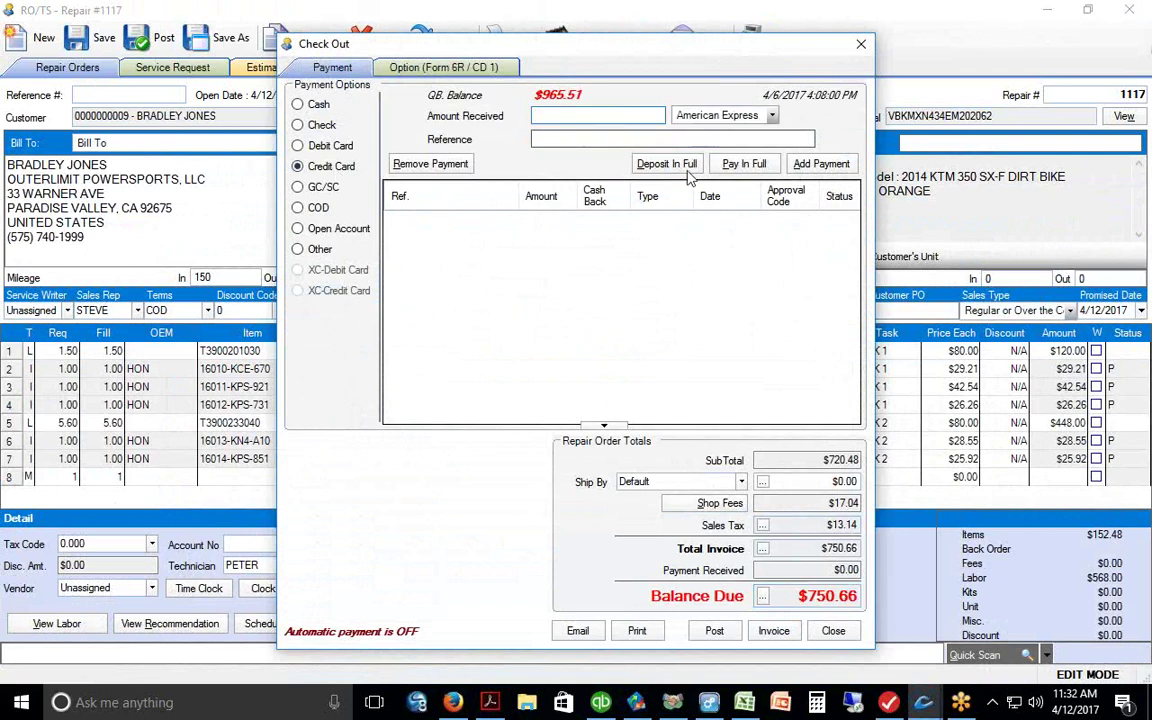
pyautogui.click(771, 115)
pyautogui.click(698, 172)
pyautogui.click(744, 164)
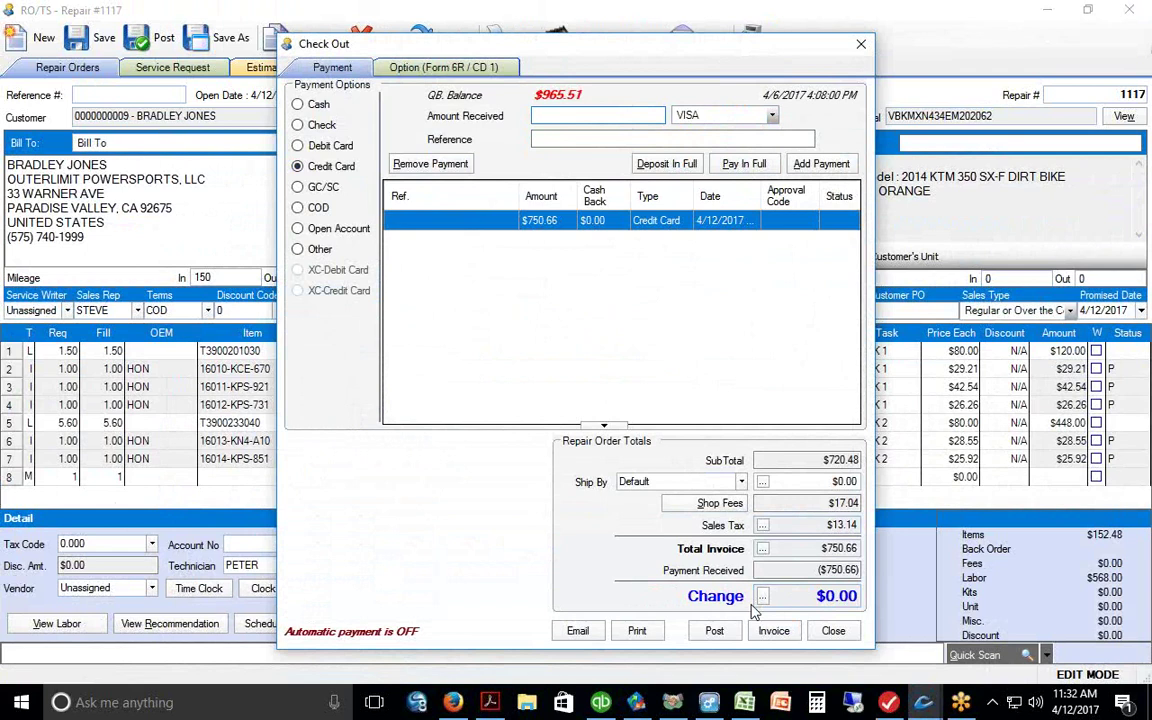
pyautogui.click(772, 632)
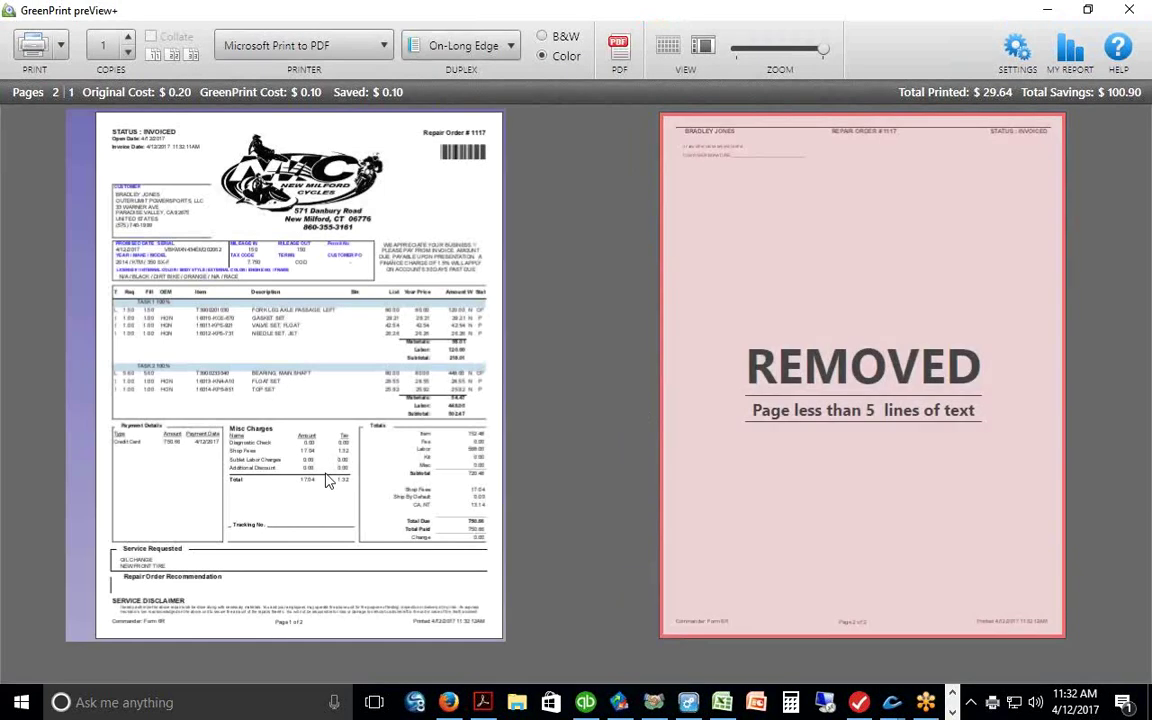
# - Enlarge the invoice preview and examine the task lines, materials and labor subtotals, payment details, and totals
pyautogui.click(285, 402)
pyautogui.click(170, 143)
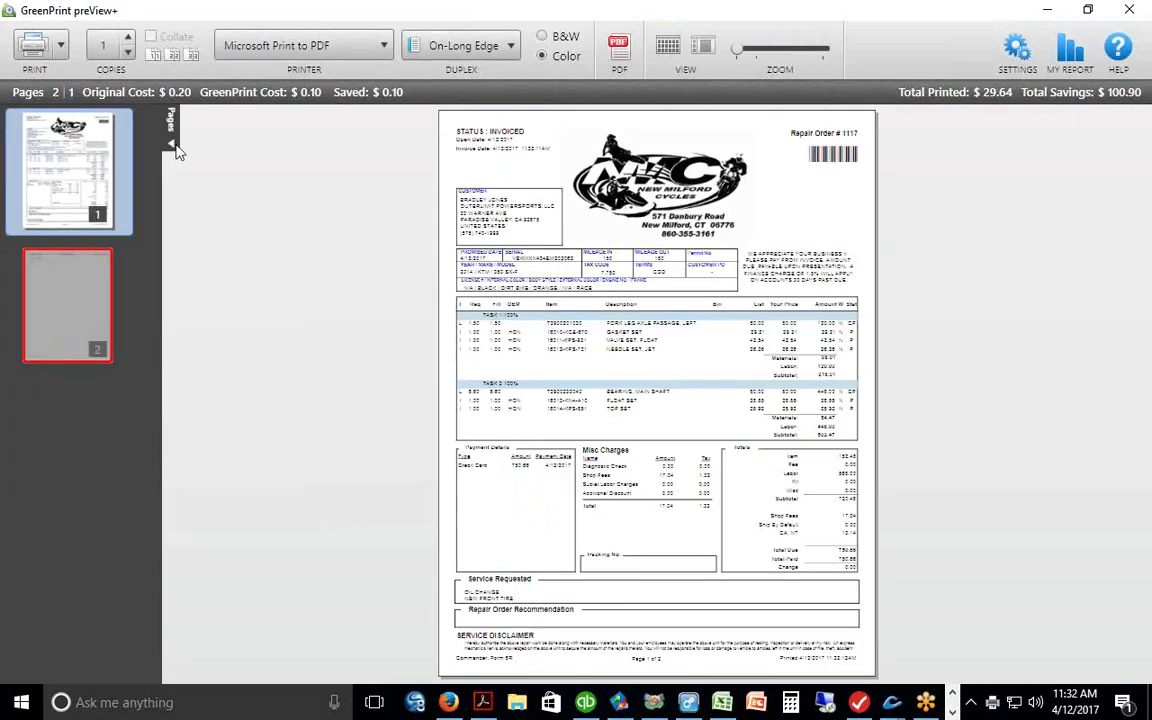
pyautogui.moveTo(745, 55); pyautogui.dragTo(757, 50)
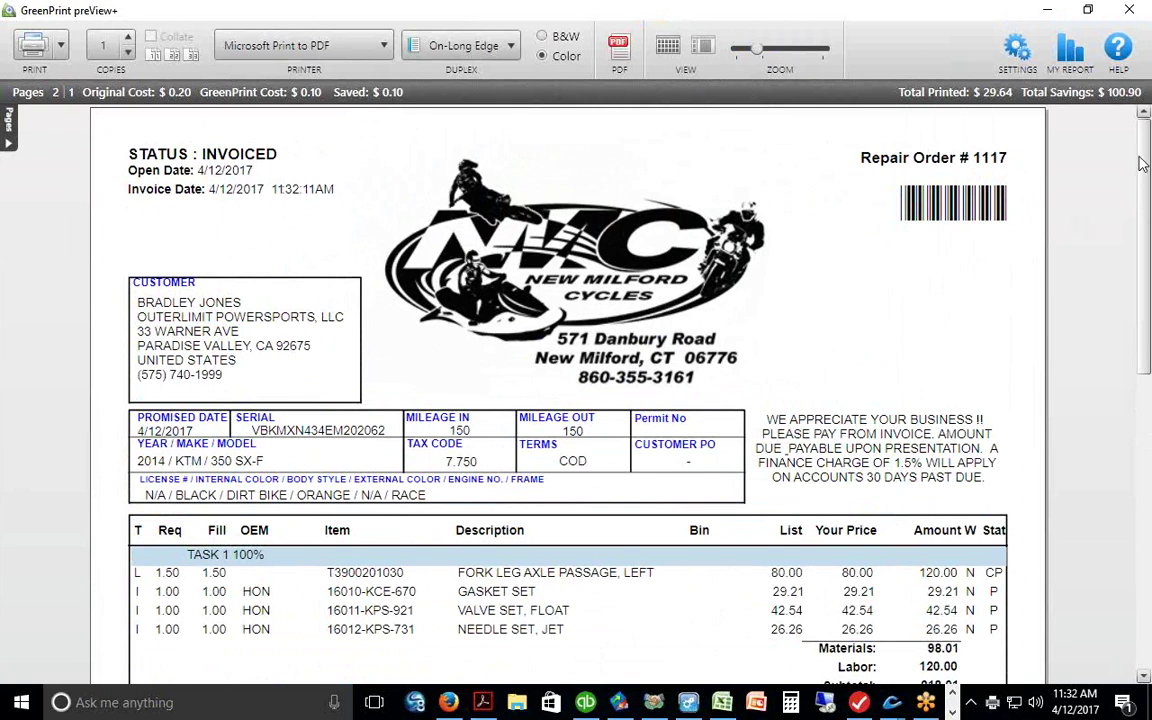
pyautogui.moveTo(1146, 157); pyautogui.dragTo(1146, 268)
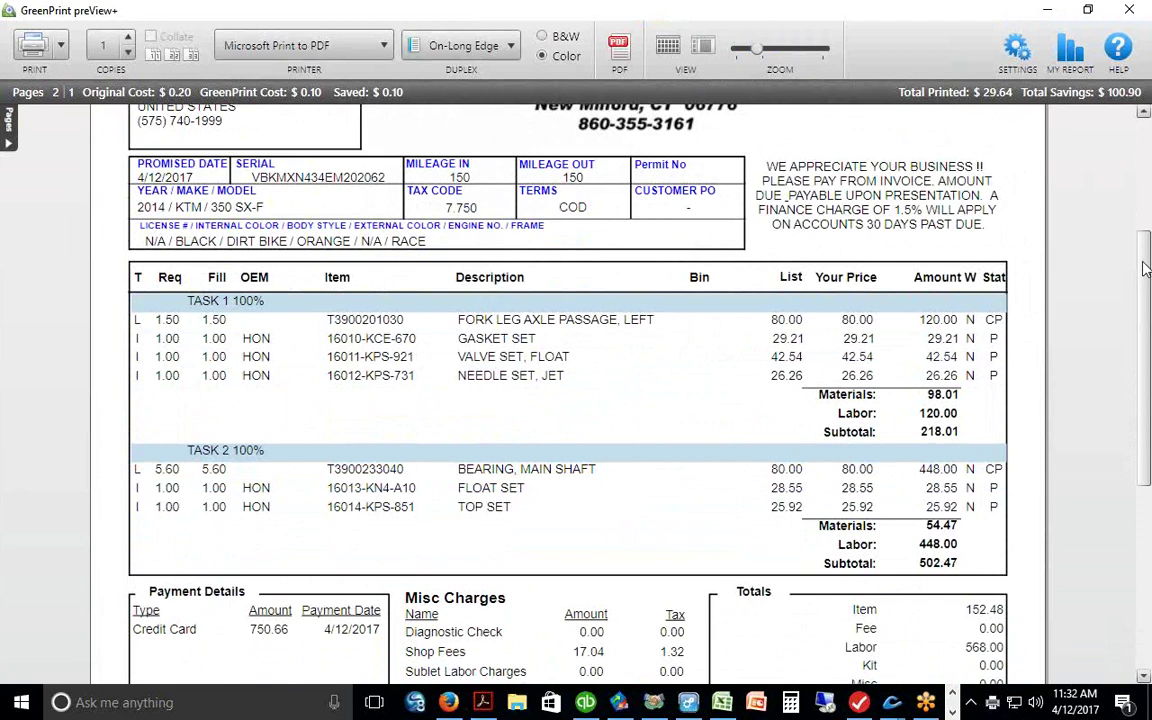
pyautogui.scroll(-1, 1146, 268)
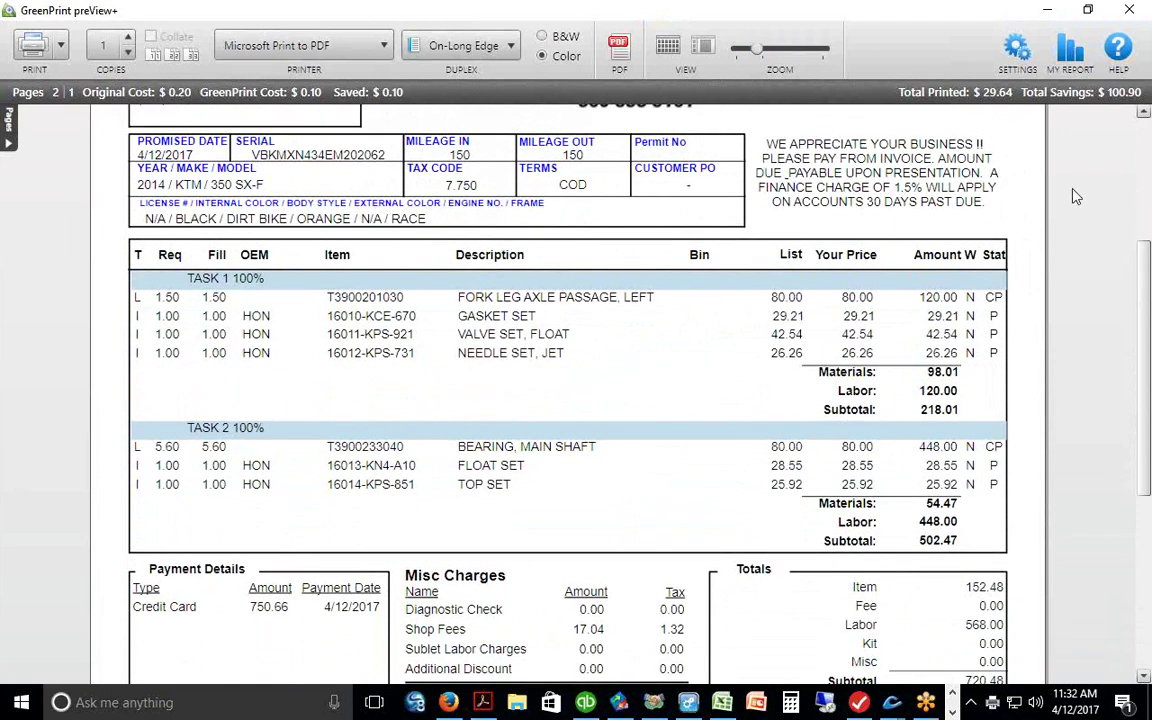
pyautogui.moveTo(1147, 285); pyautogui.dragTo(1135, 338)
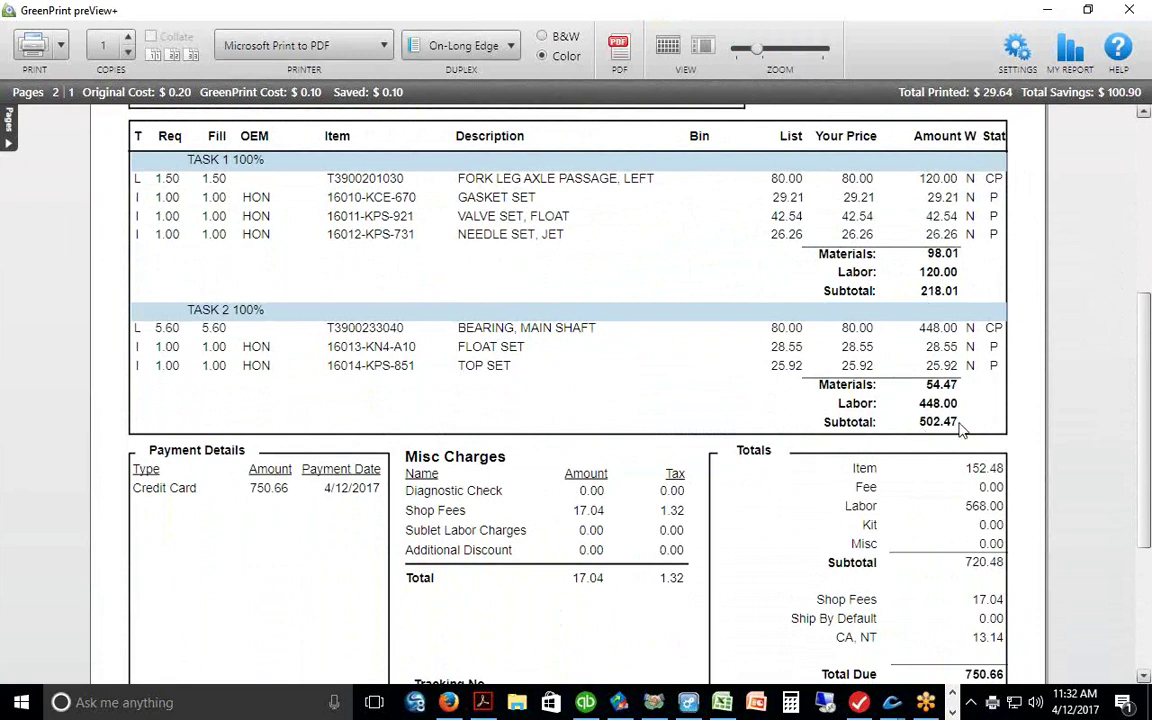
pyautogui.moveTo(1144, 358); pyautogui.dragTo(1145, 400)
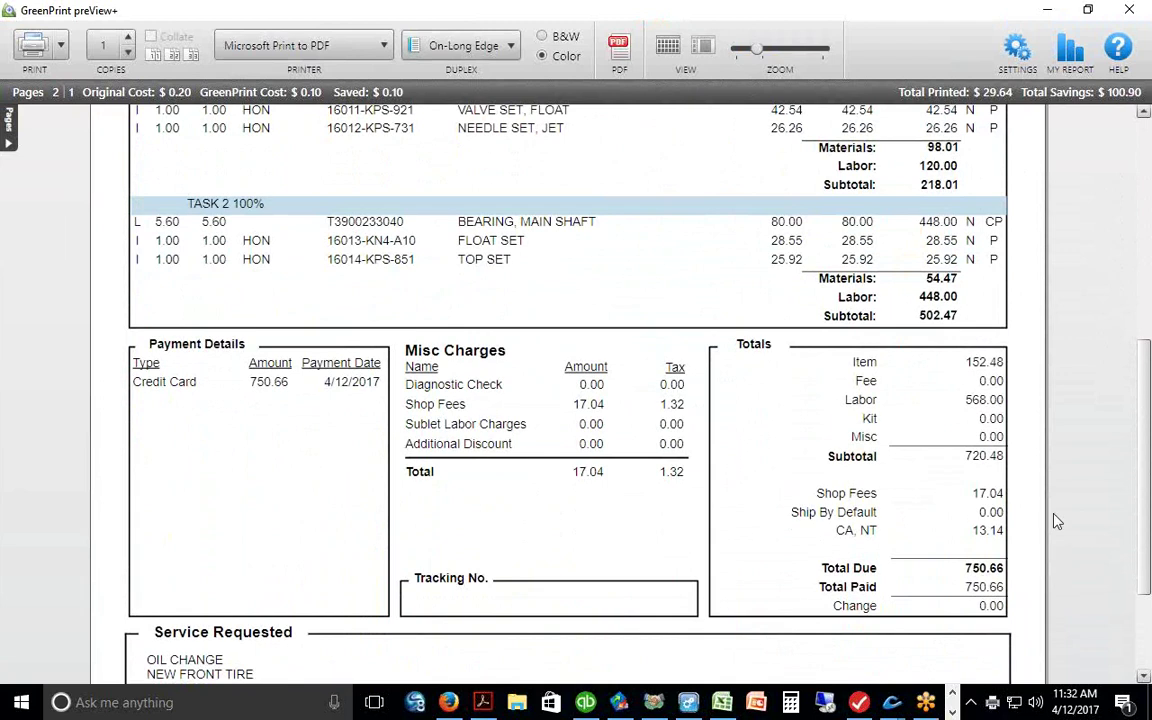
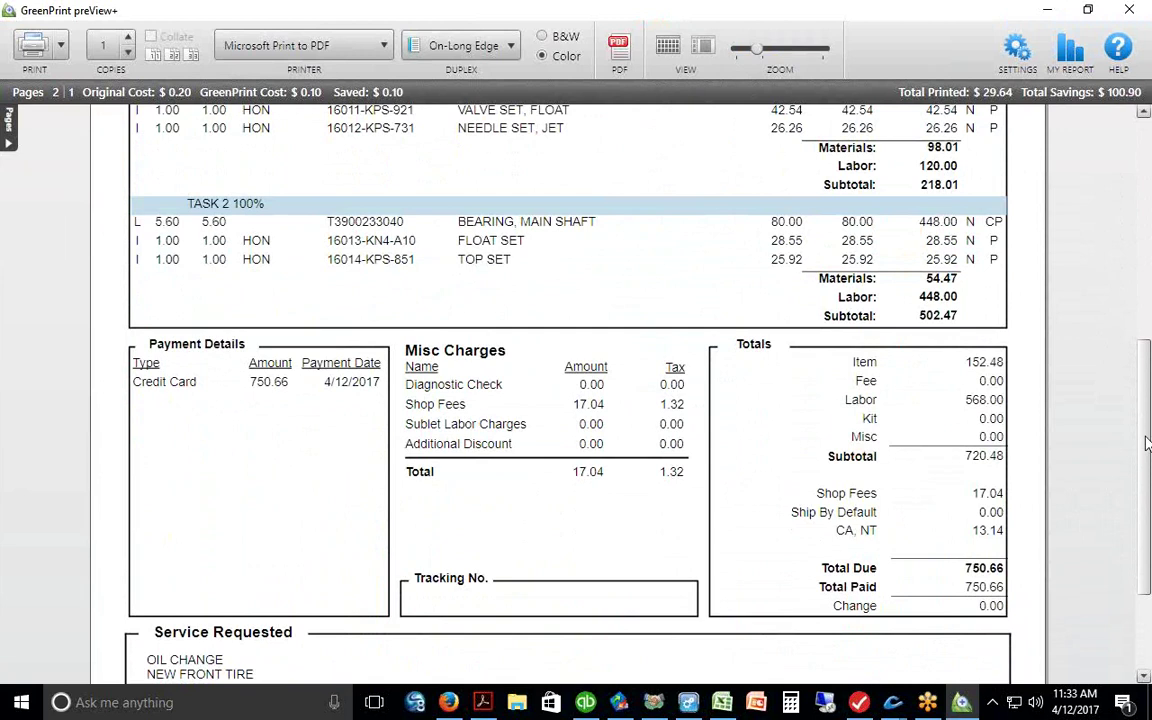
# - Review the requested service, disclaimer, and header of the invoice, and close the preview by cancelling the print job
pyautogui.moveTo(1147, 443); pyautogui.dragTo(1149, 505)
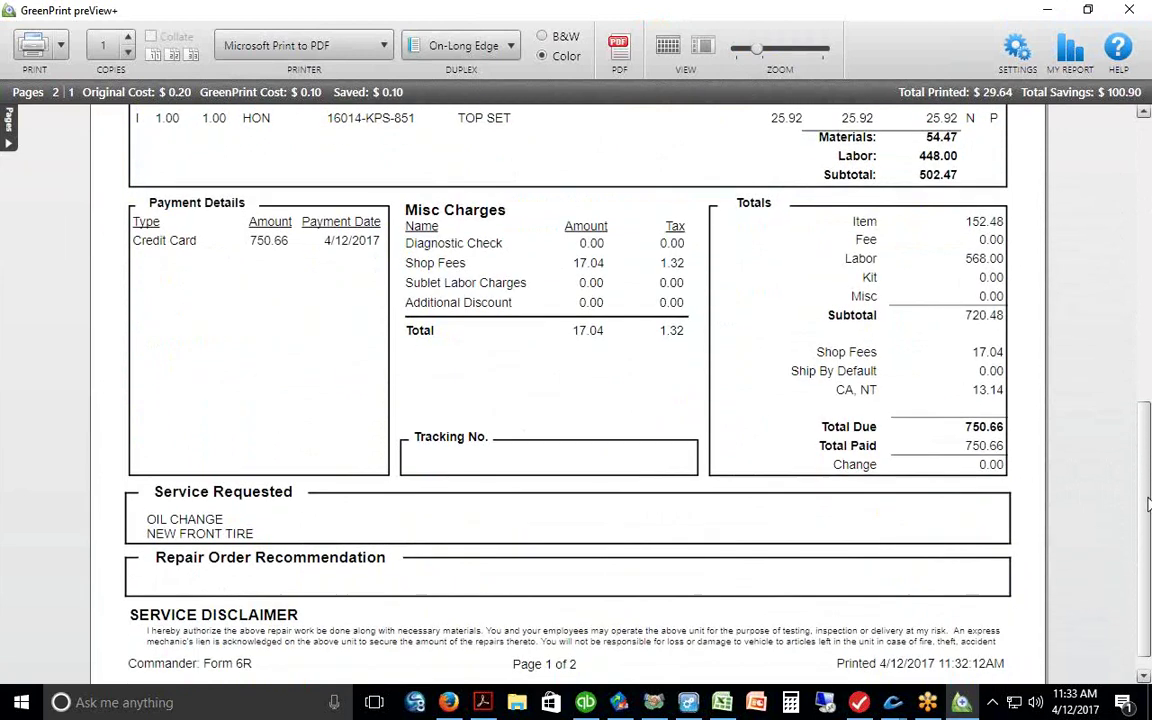
pyautogui.scroll(10, 1000, 350)
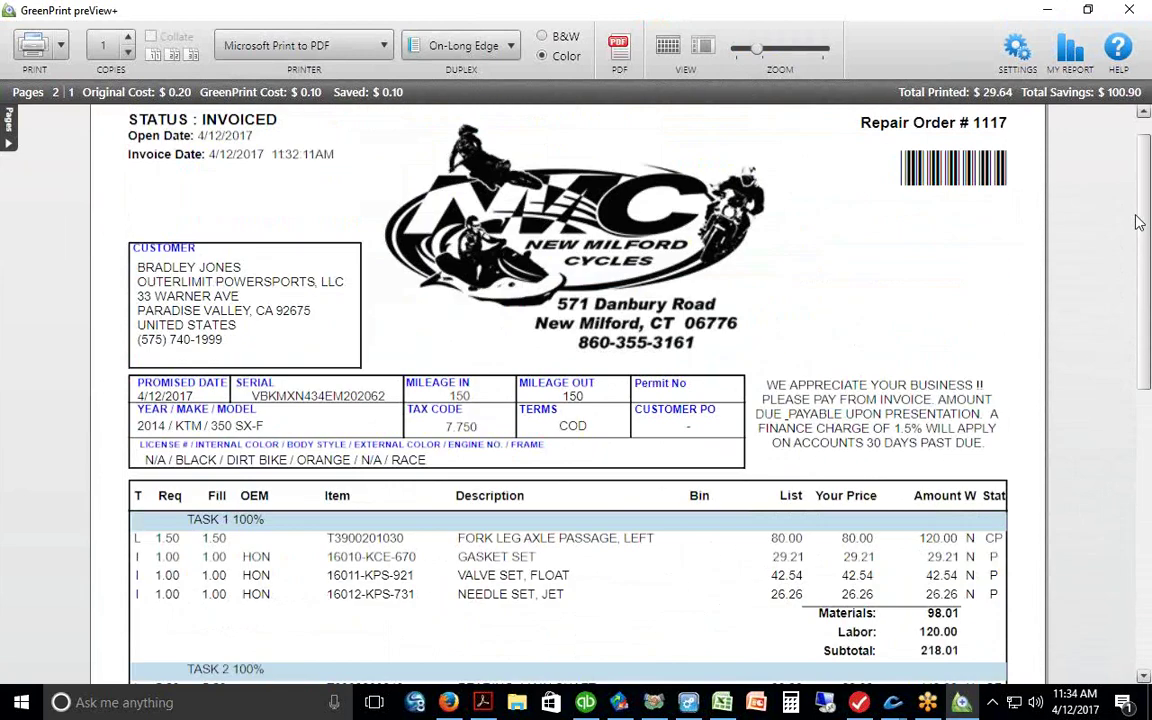
pyautogui.click(750, 49)
pyautogui.scroll(-1, 1145, 250)
pyautogui.moveTo(1145, 250); pyautogui.dragTo(1135, 216)
pyautogui.click(1129, 9)
pyautogui.click(636, 392)
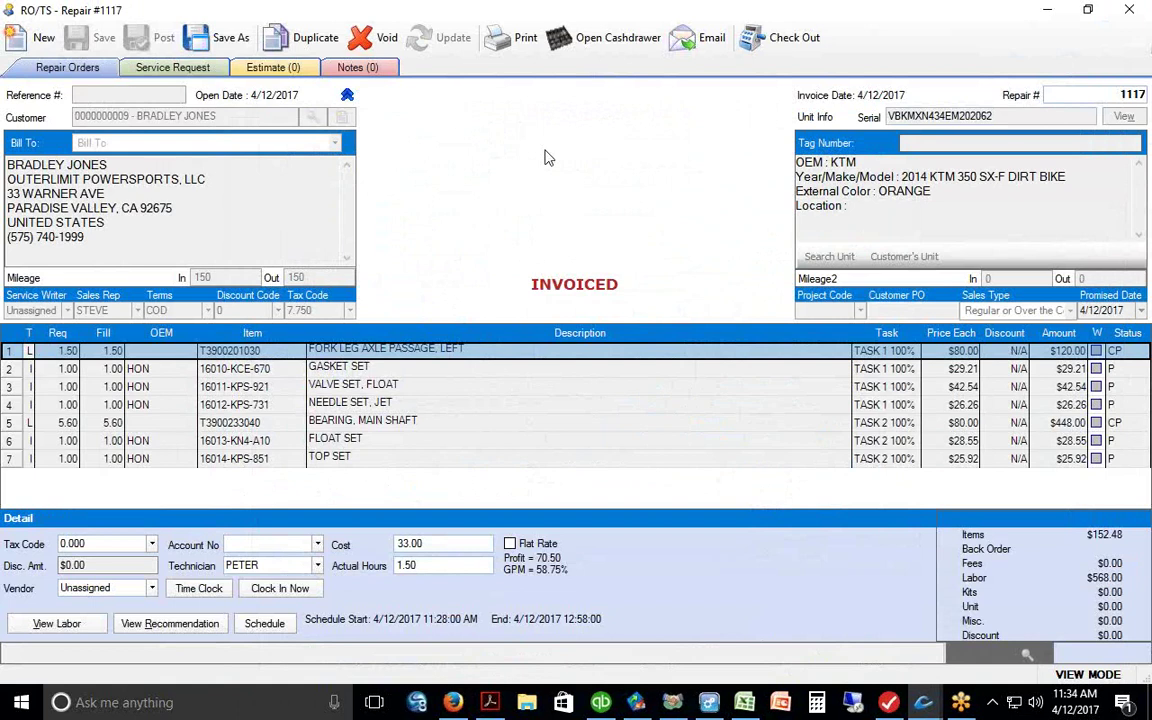
# - Preview the invoiced repair order in the Form Work Order layout, enlarge the page, and cancel the print job
pyautogui.click(513, 45)
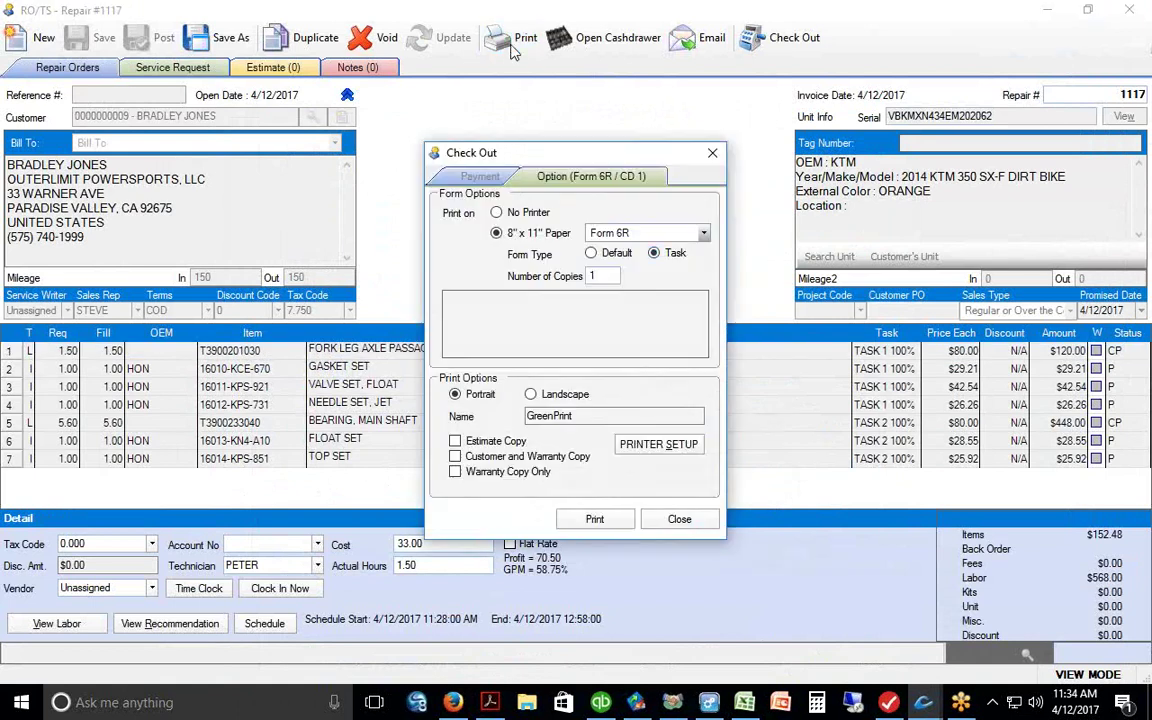
pyautogui.click(704, 233)
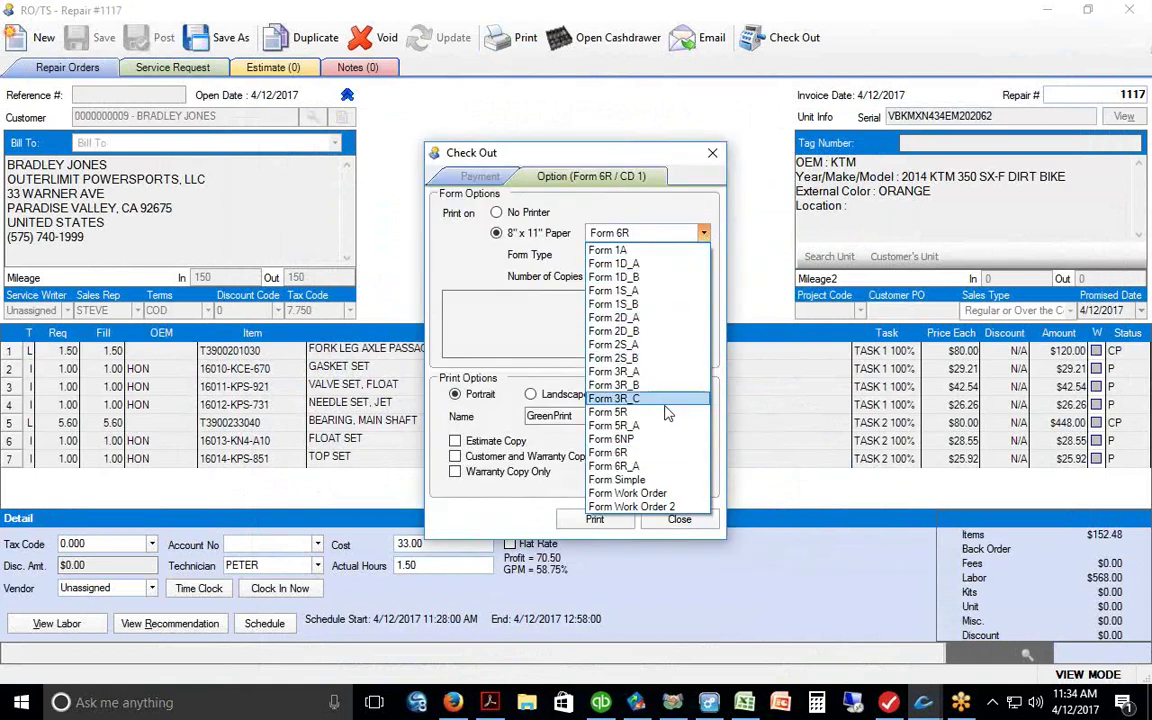
pyautogui.click(661, 494)
pyautogui.click(592, 519)
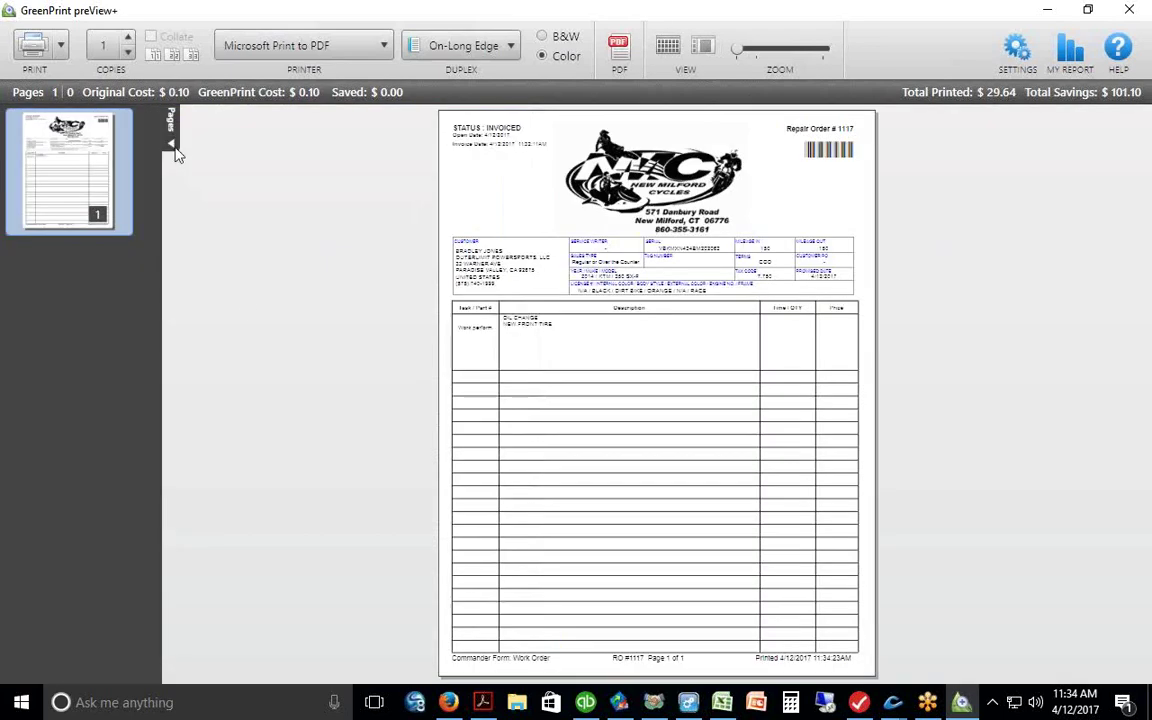
pyautogui.click(172, 146)
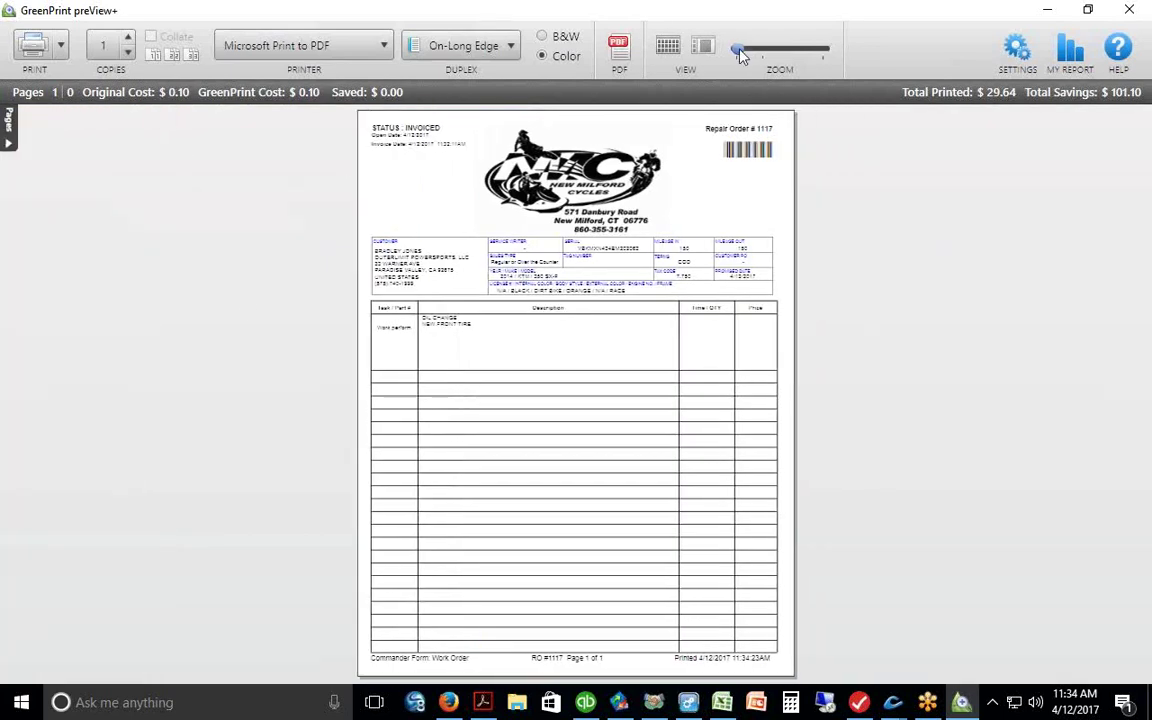
pyautogui.click(745, 51)
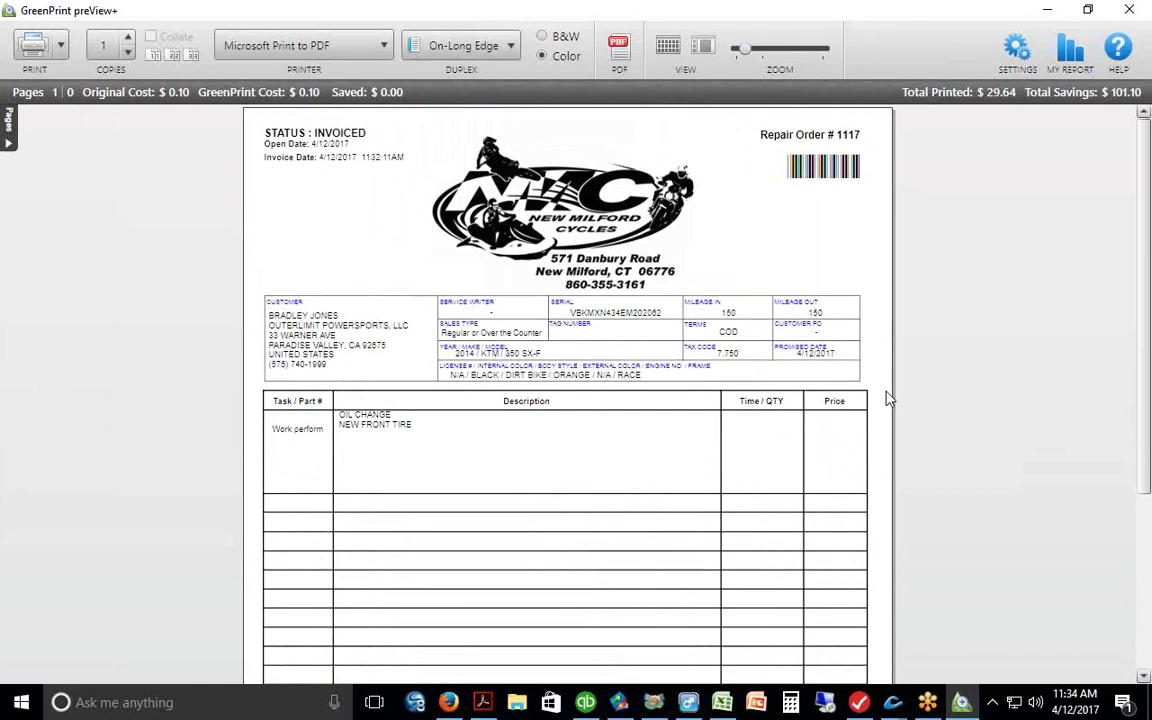
pyautogui.click(1134, 12)
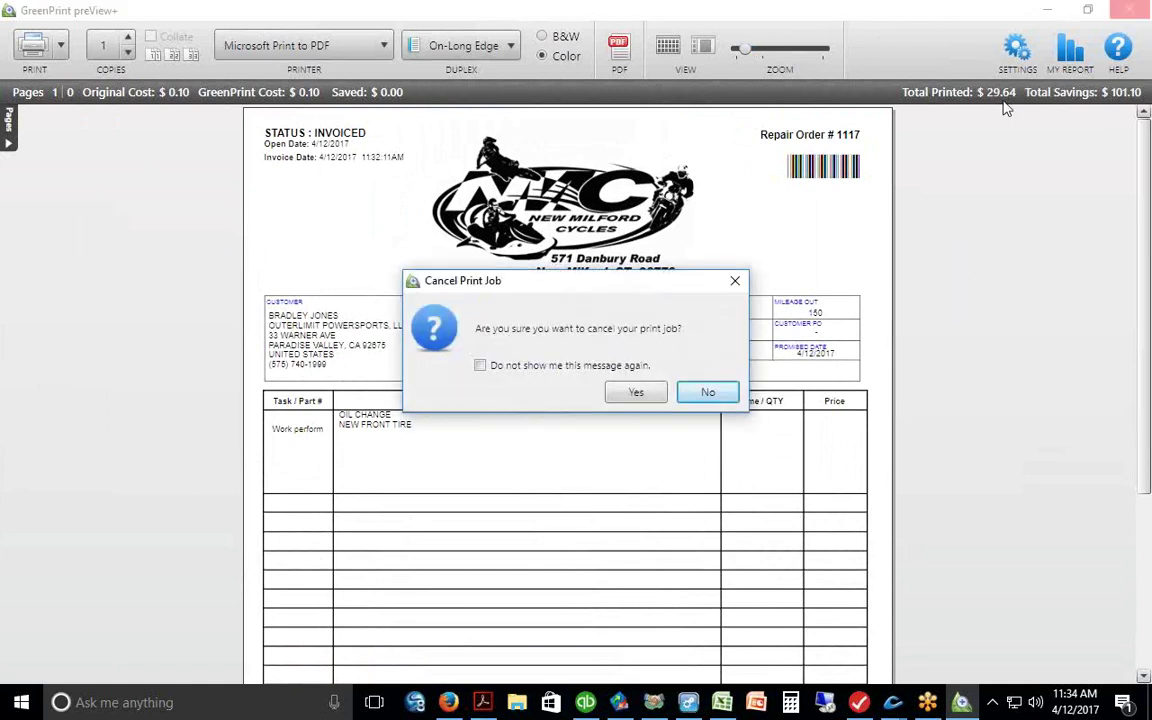
pyautogui.click(633, 392)
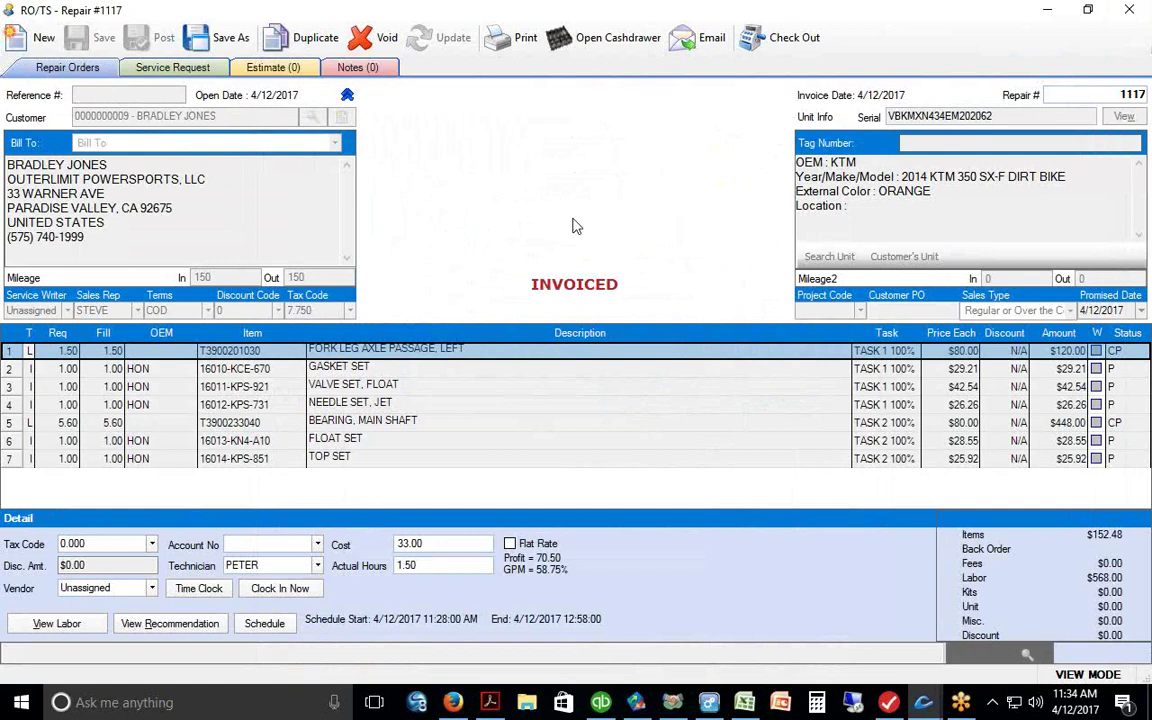
# - Preview the repair order in the Form 3R_A layout, look through its task lines, and cancel the print job
pyautogui.click(515, 38)
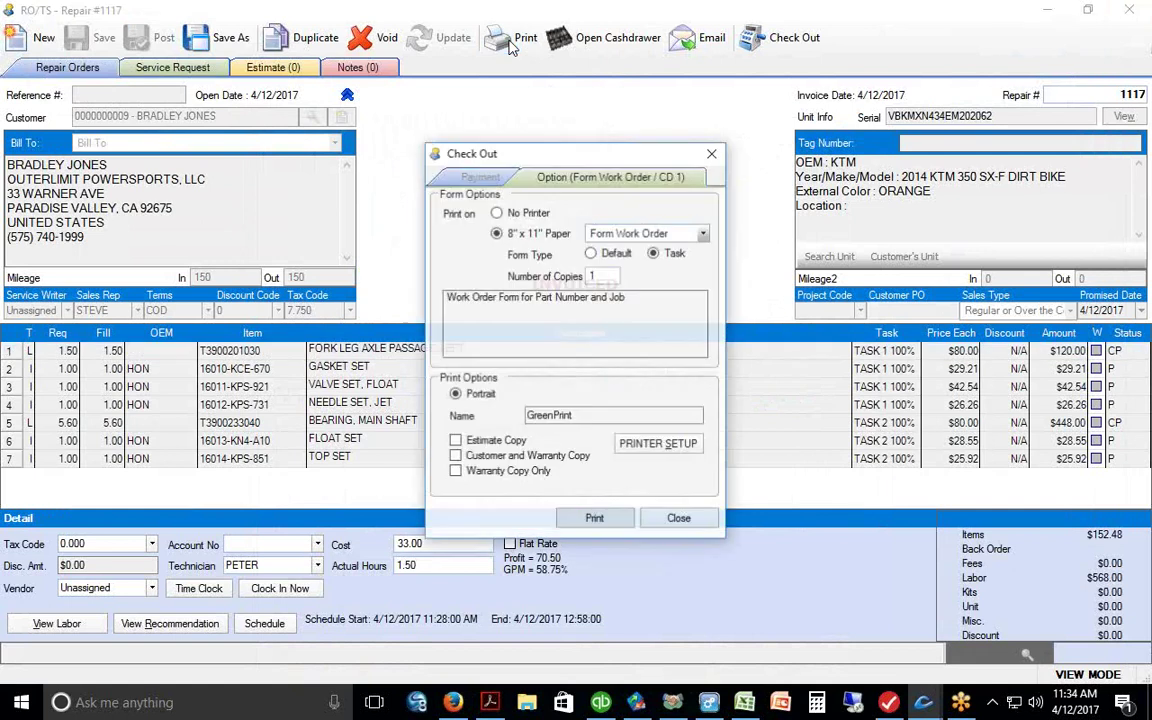
pyautogui.click(703, 233)
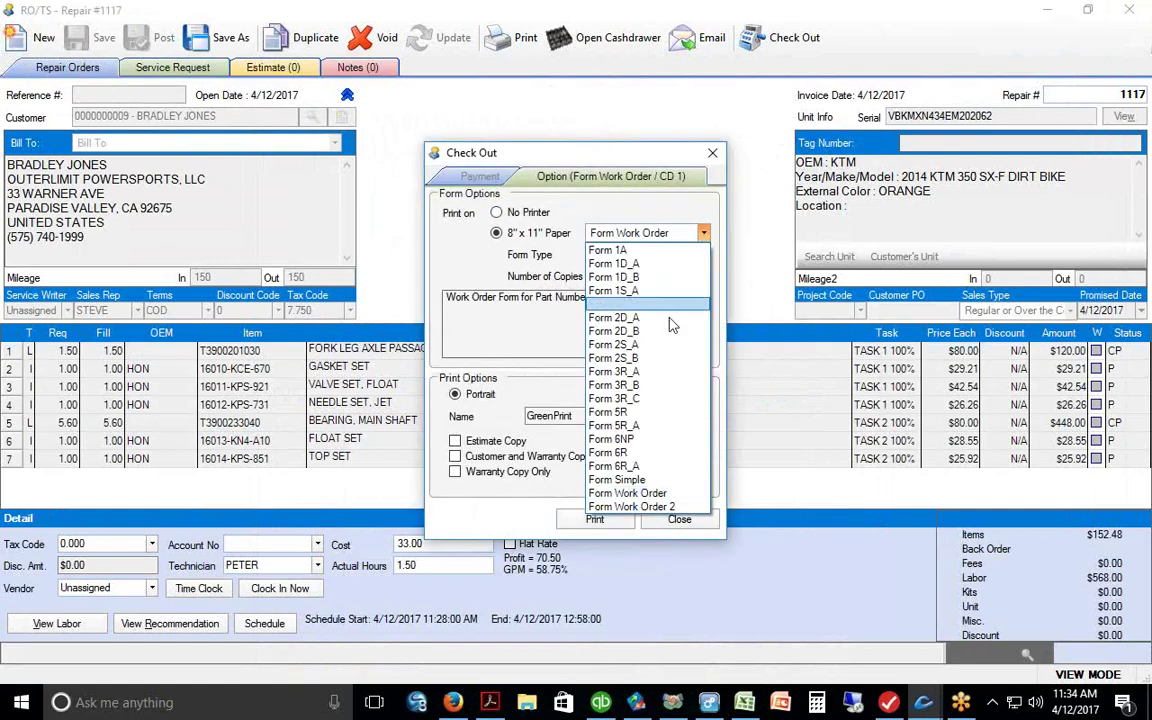
pyautogui.click(614, 371)
pyautogui.click(595, 519)
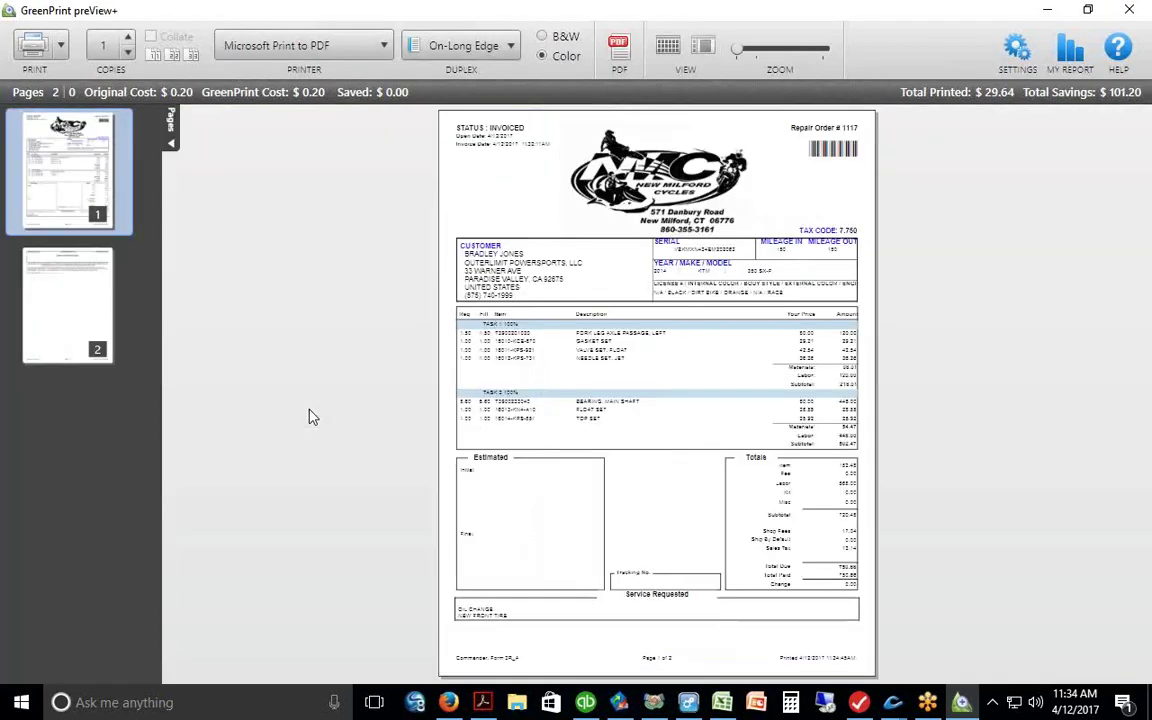
pyautogui.click(172, 147)
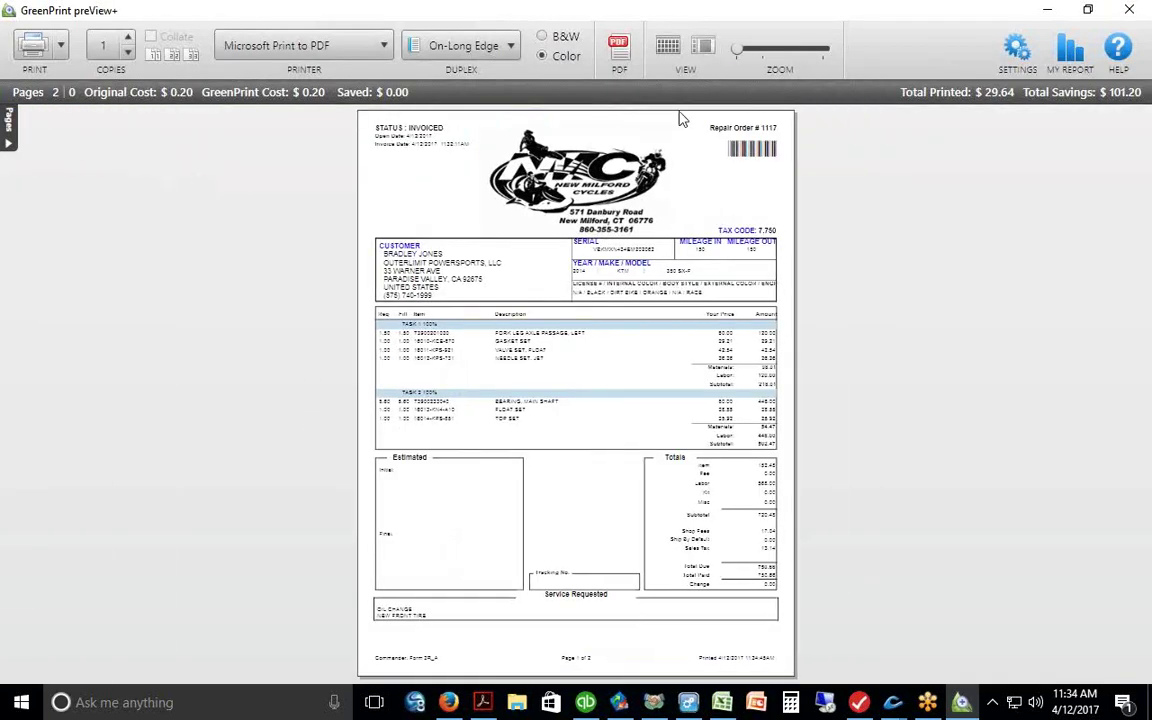
pyautogui.moveTo(737, 52); pyautogui.dragTo(750, 50)
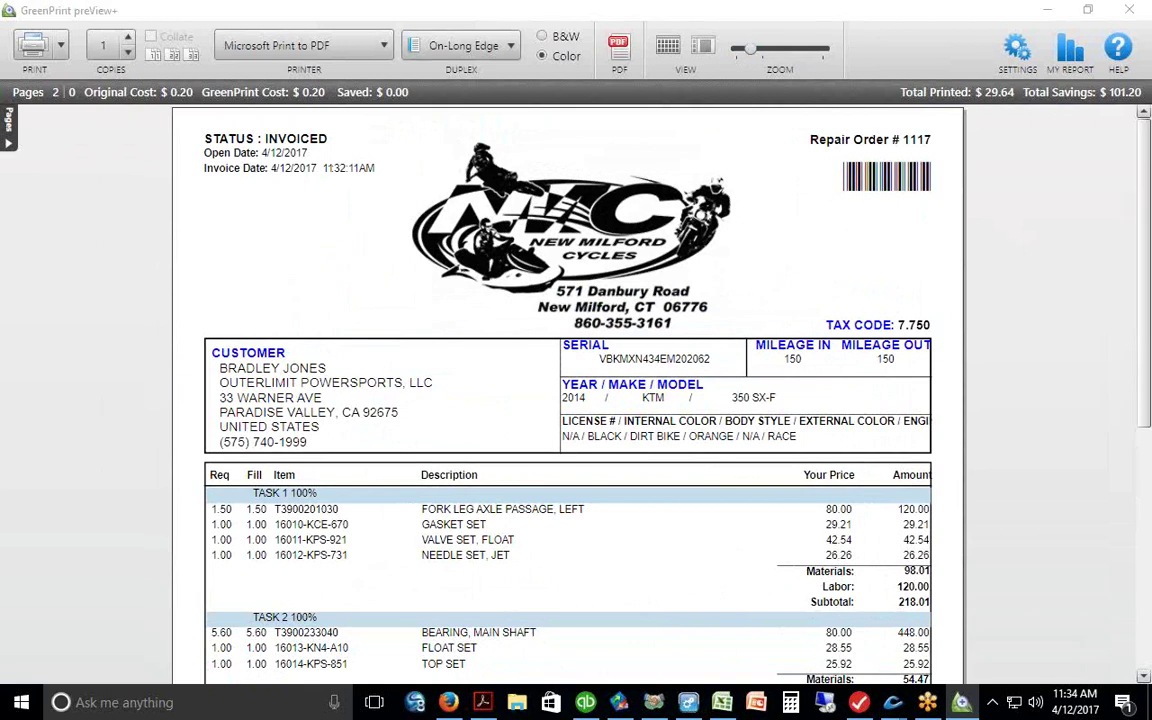
pyautogui.moveTo(1147, 218); pyautogui.dragTo(1148, 243)
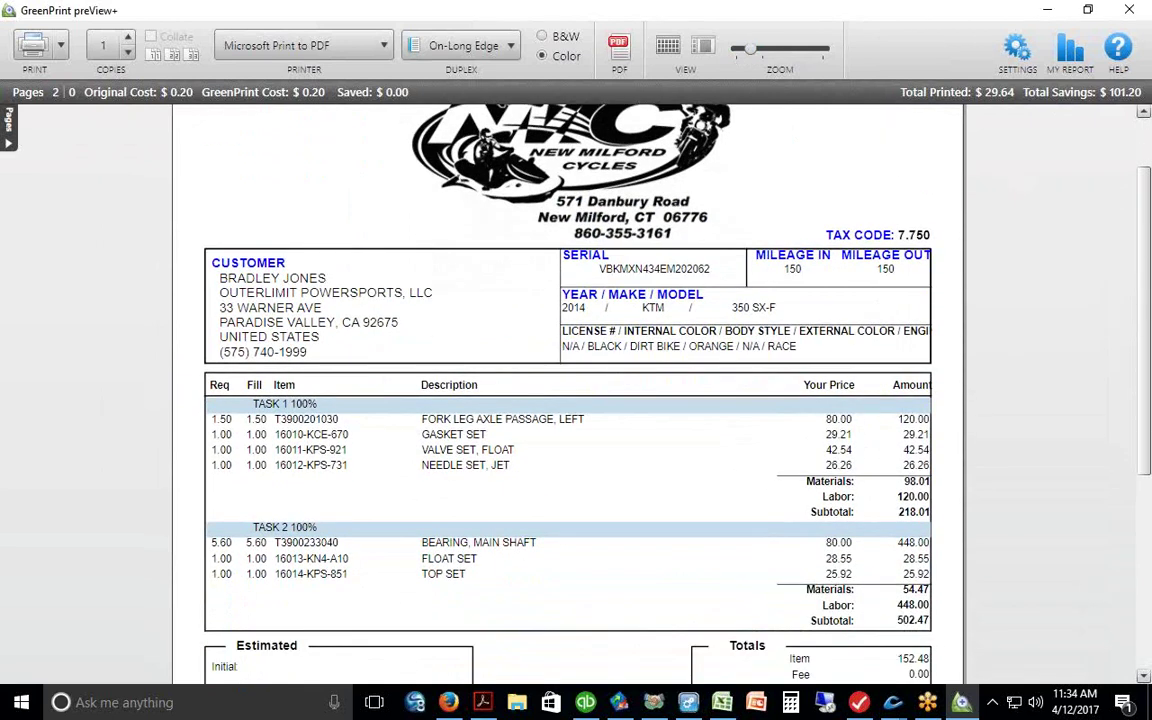
pyautogui.moveTo(1147, 267); pyautogui.dragTo(1147, 128)
pyautogui.press('Escape')
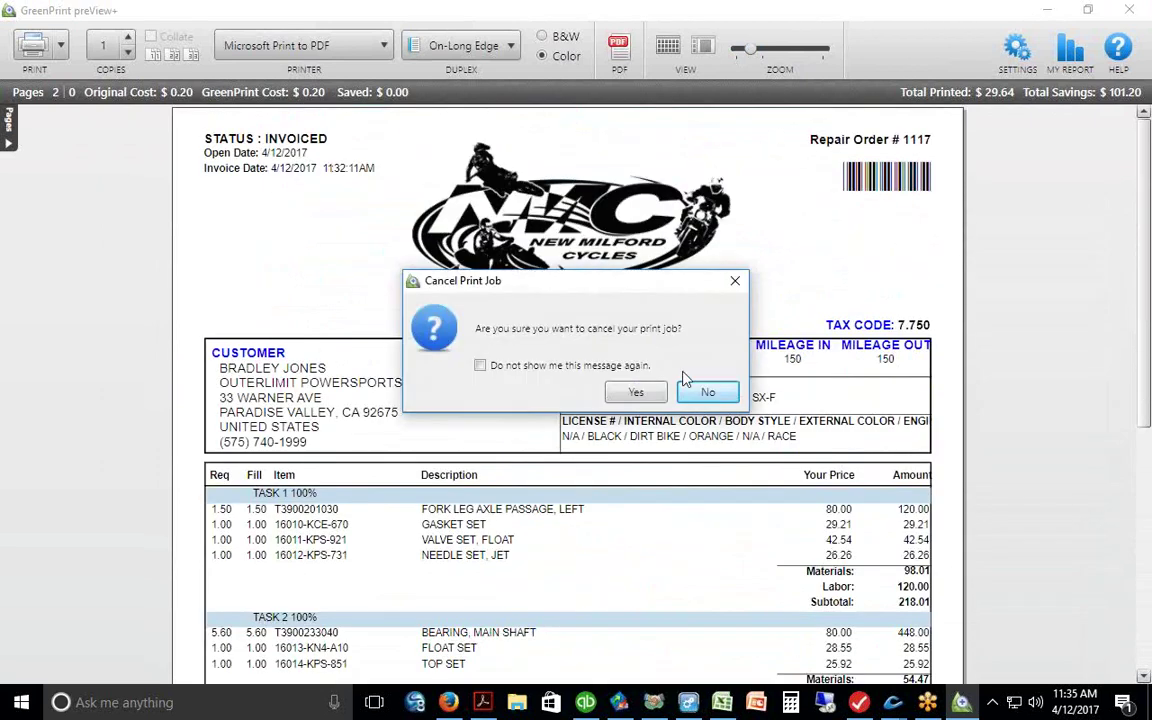
pyautogui.click(633, 391)
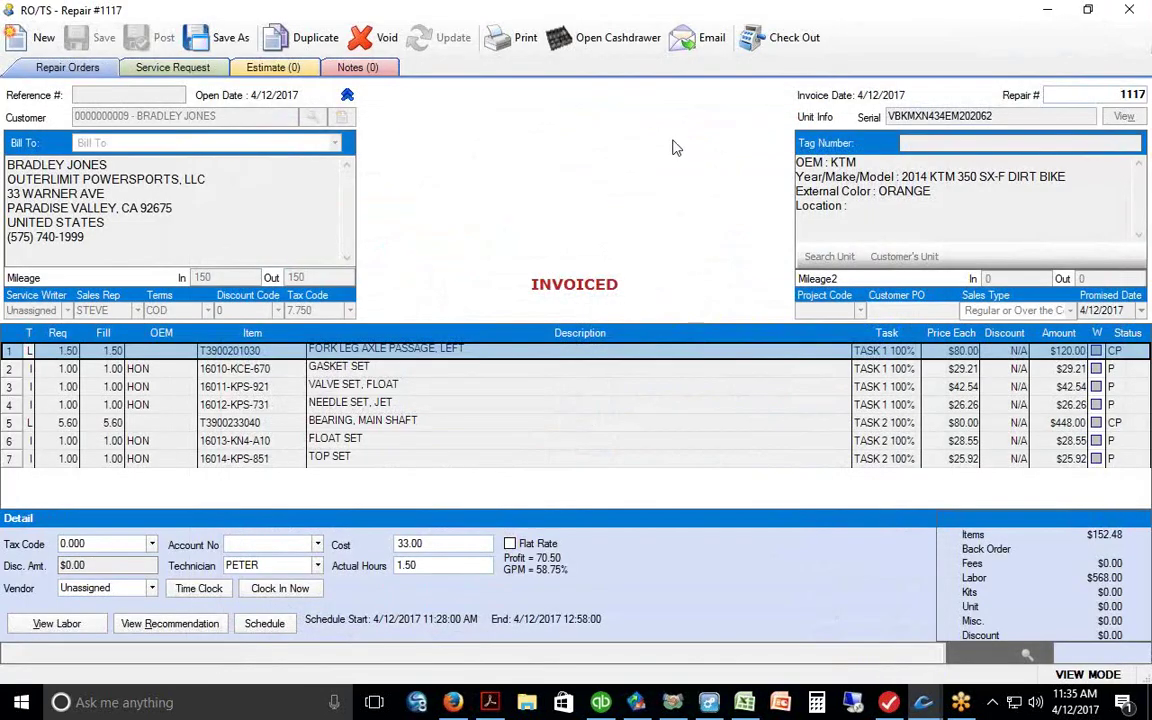
# - Close the invoiced repair order and refresh the repair order list
pyautogui.click(1131, 12)
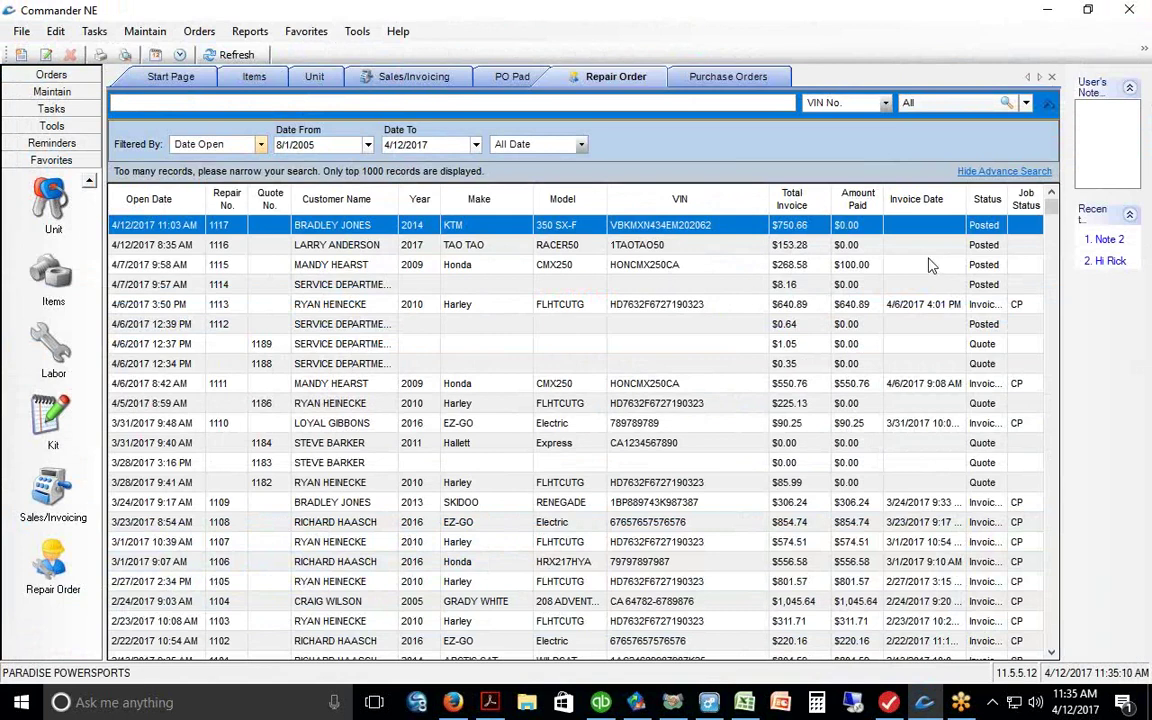
pyautogui.click(230, 54)
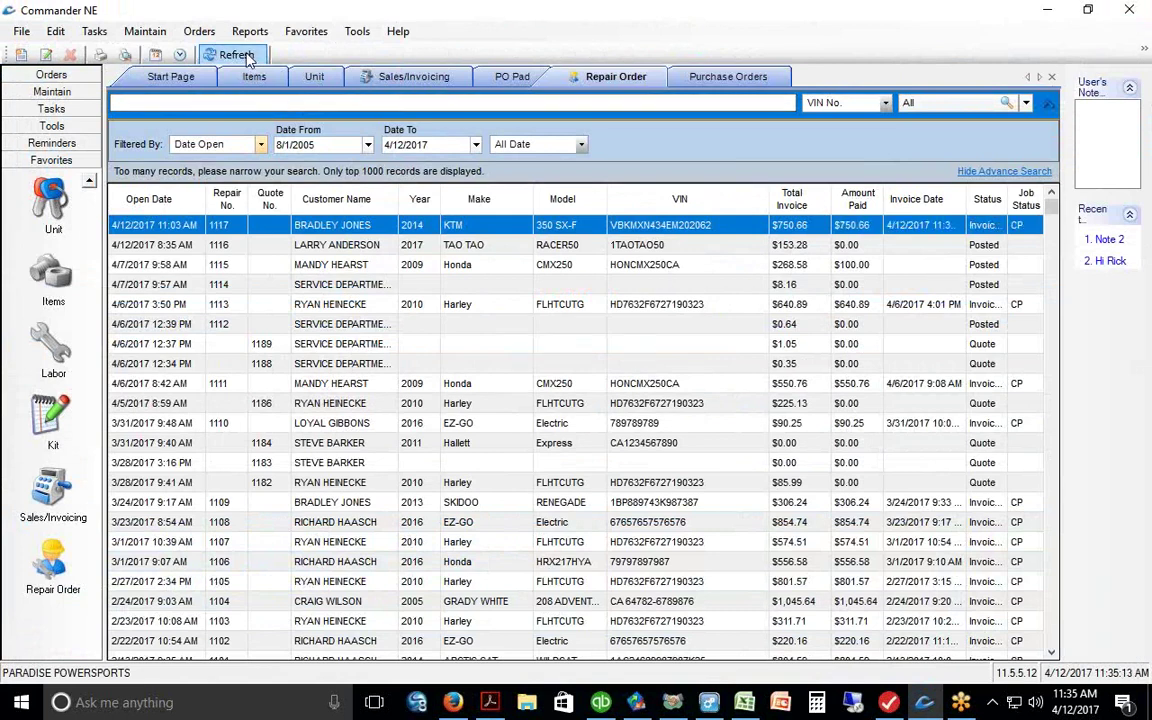
# - Narrow the Invoice Date column of the repair order list and open the posted repair order for the 2009 Honda CMX250
pyautogui.moveTo(946, 198); pyautogui.dragTo(940, 198)
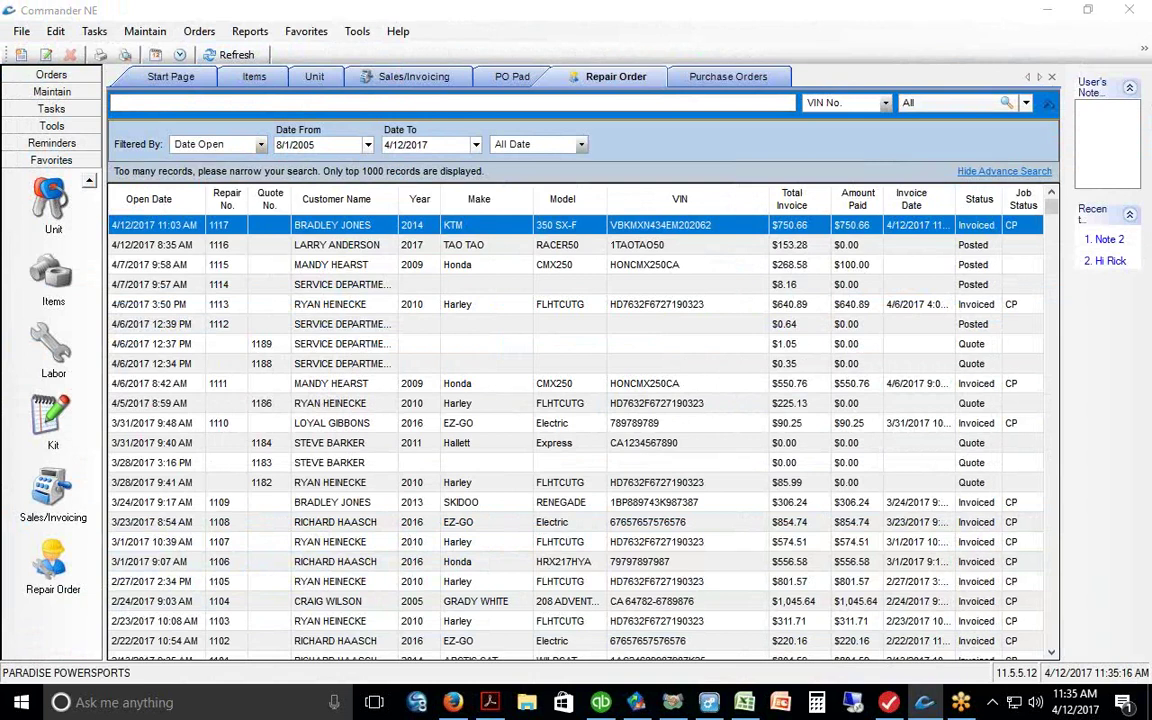
pyautogui.moveTo(1020, 216)
pyautogui.mouseDown()
pyautogui.moveTo(1003, 203)
pyautogui.moveTo(1008, 240)
pyautogui.mouseUp()
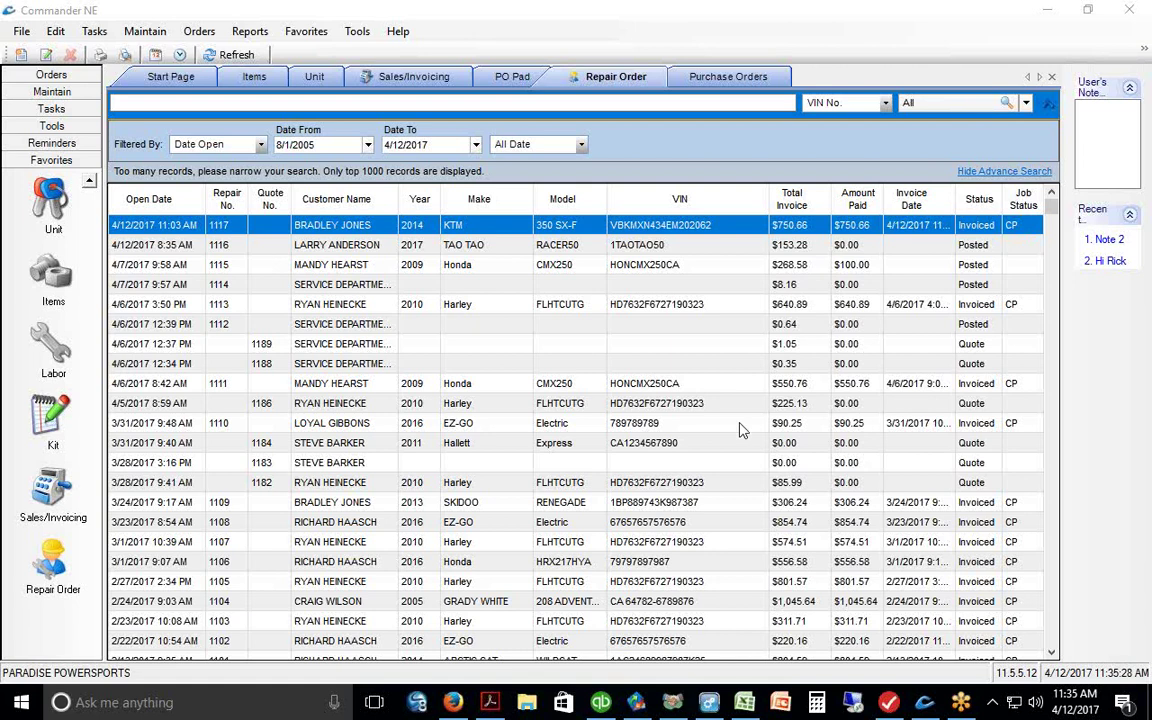
pyautogui.click(352, 266)
pyautogui.doubleClick(352, 266)
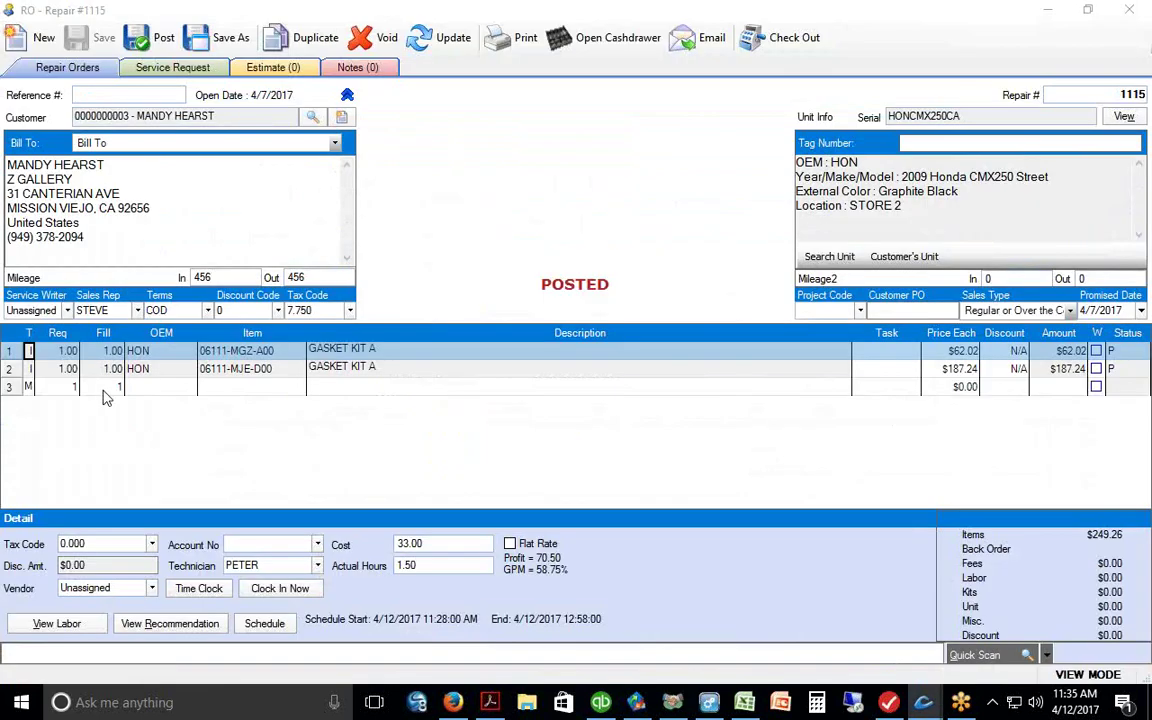
# - Add a LABOR line for general labor at standard shop rate below the two gasket kits
pyautogui.click(210, 388)
pyautogui.click(293, 388)
pyautogui.click(283, 337)
pyautogui.click(891, 522)
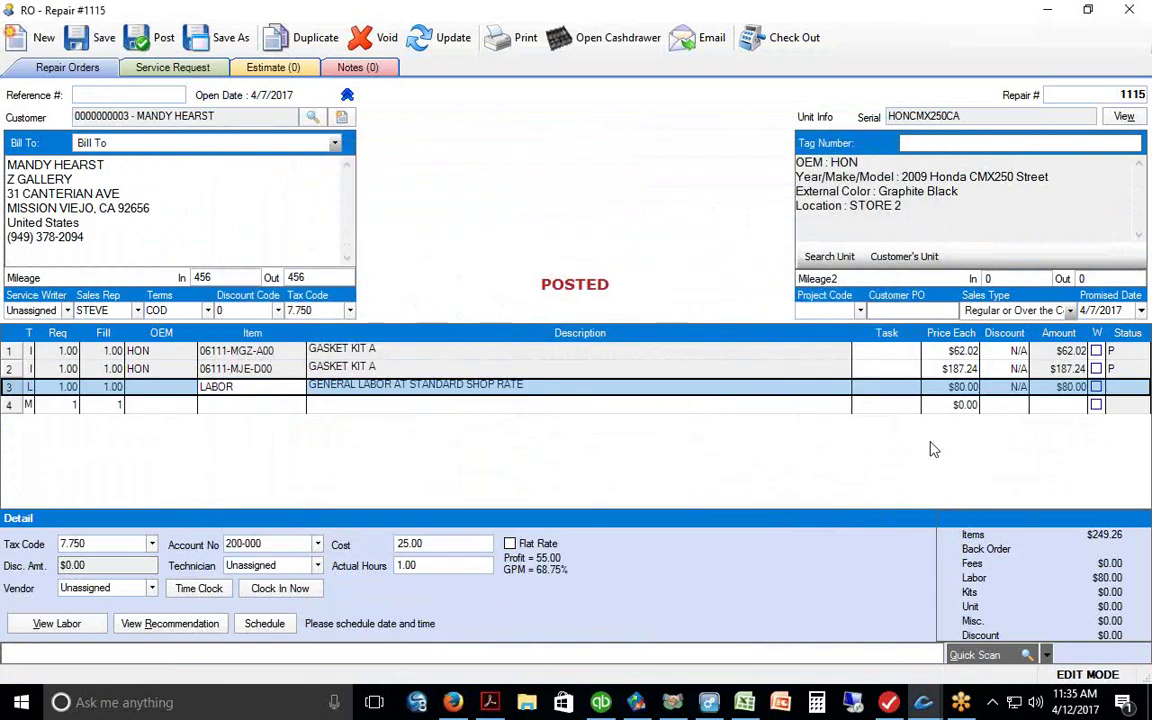
# - Set the labor line's status to WP - Waiting for Parts, post the repair order, and close it
pyautogui.click(1124, 388)
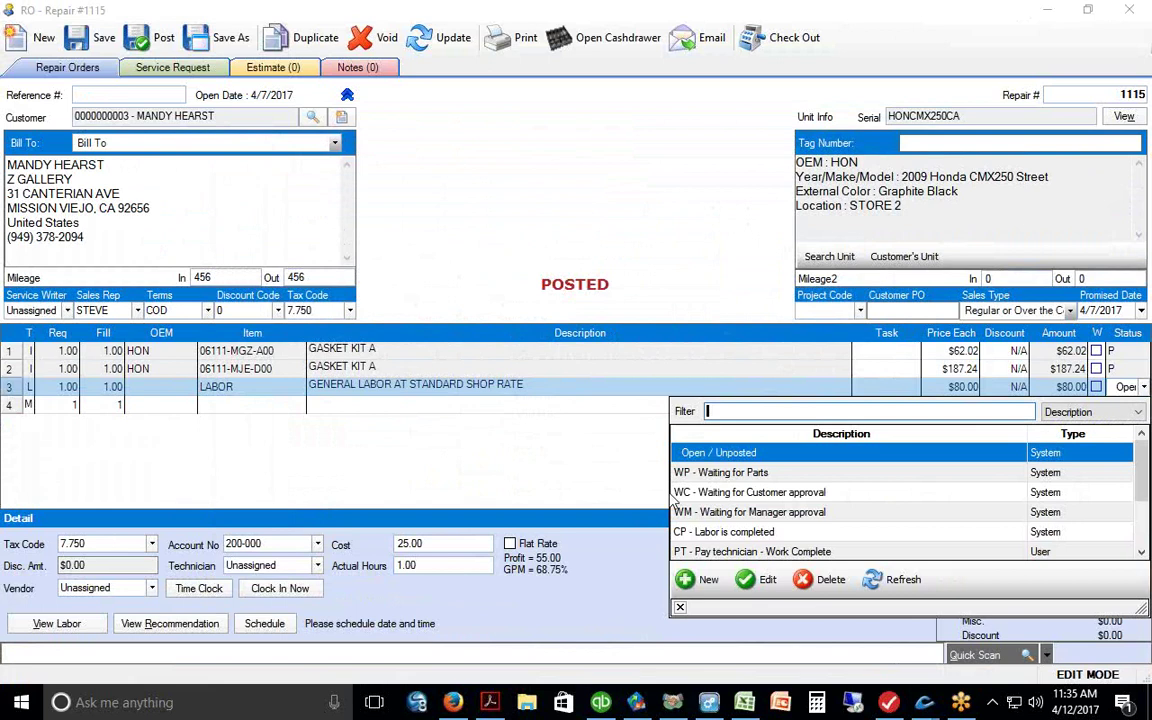
pyautogui.click(685, 474)
pyautogui.click(679, 610)
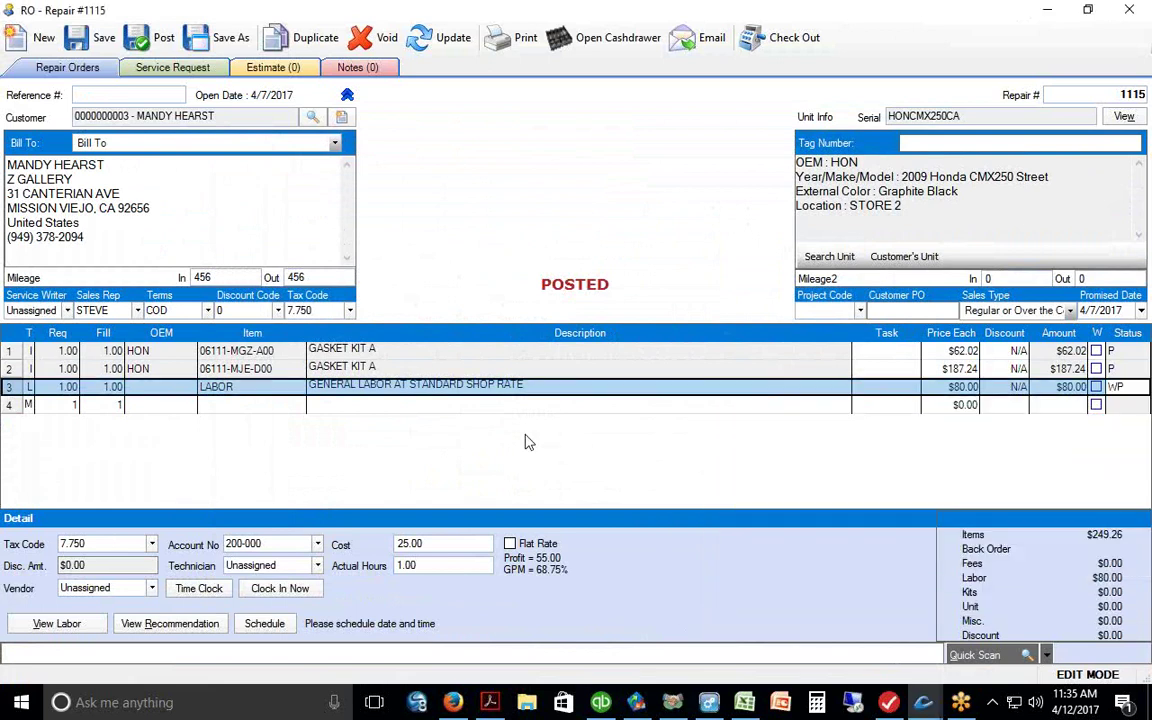
pyautogui.click(150, 48)
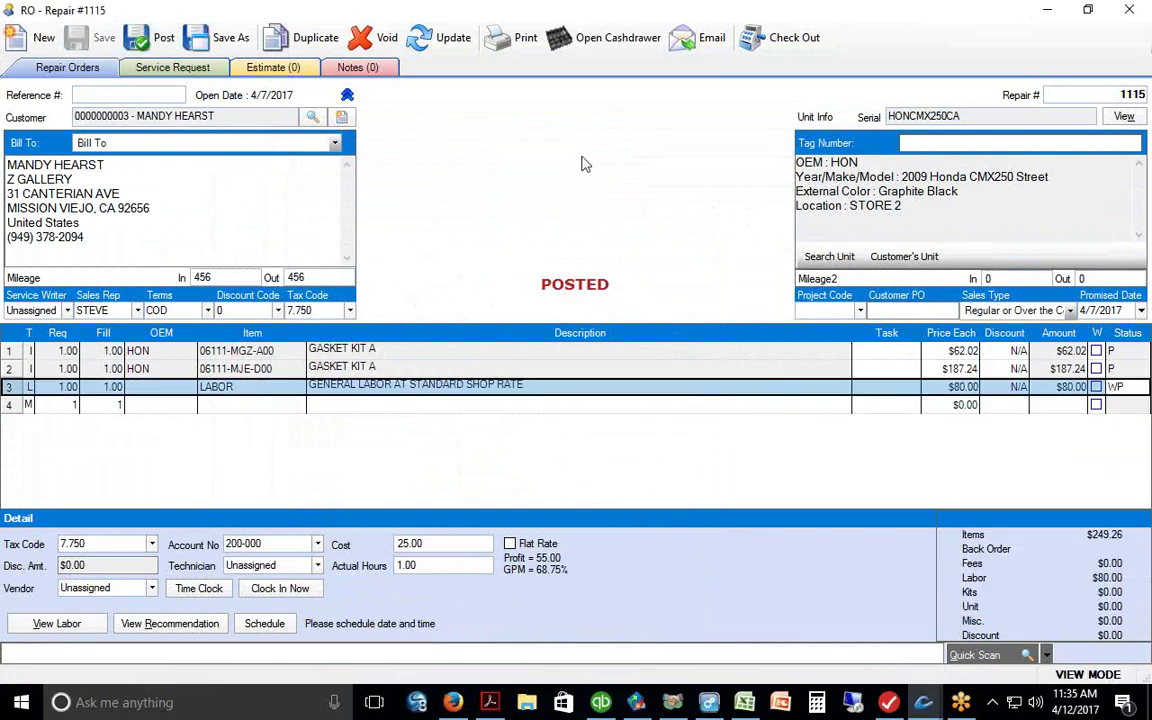
pyautogui.click(1127, 12)
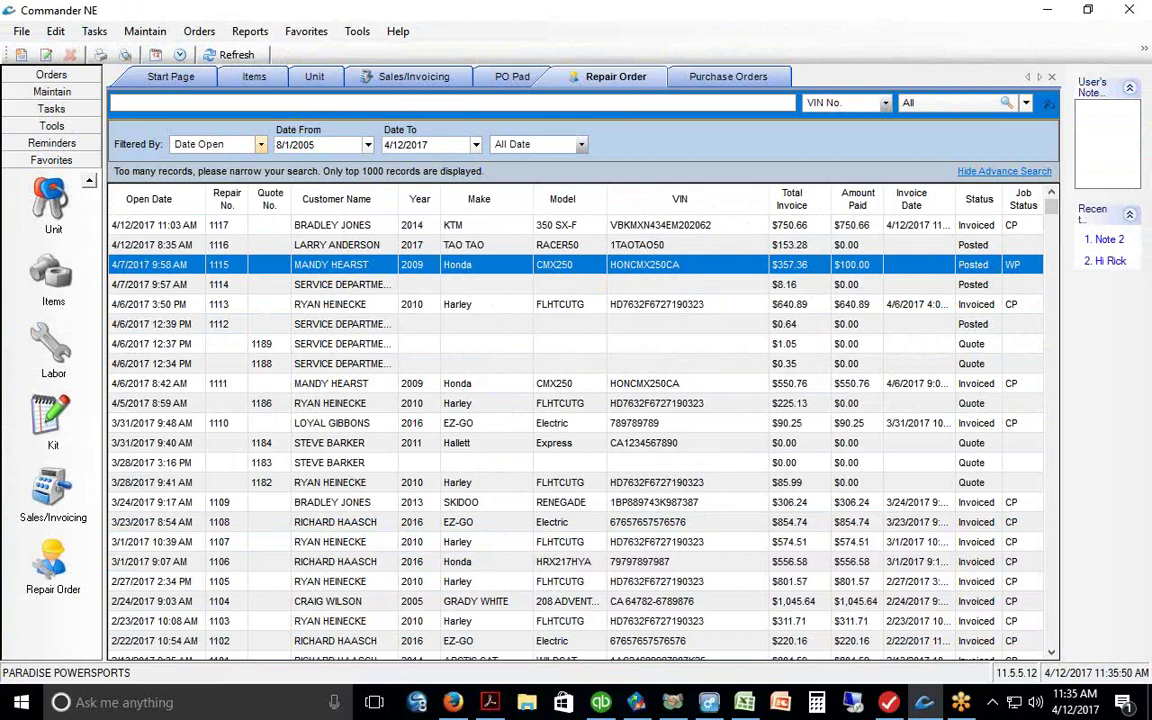
# - Widen the Customer Name column of the repair order list
pyautogui.moveTo(1005, 252)
pyautogui.mouseDown()
pyautogui.moveTo(1030, 275)
pyautogui.moveTo(997, 260)
pyautogui.moveTo(1003, 252)
pyautogui.mouseUp()
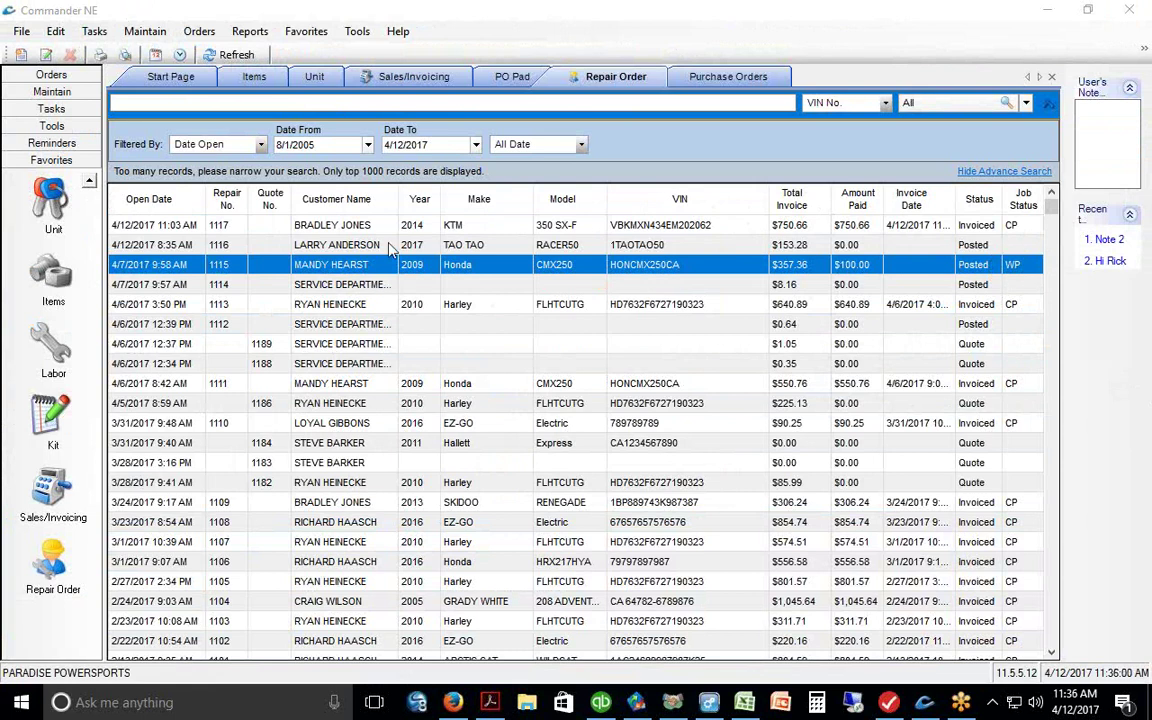
pyautogui.moveTo(385, 195); pyautogui.dragTo(420, 195)
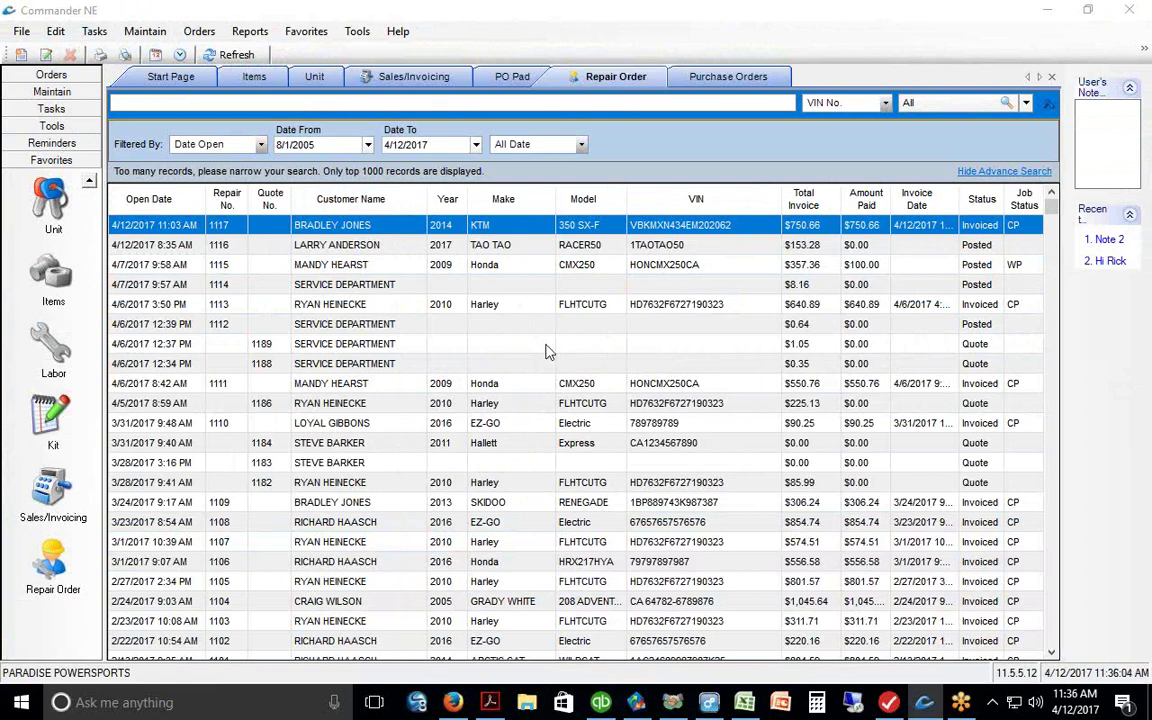
pyautogui.click(710, 703)
pyautogui.click(710, 703)
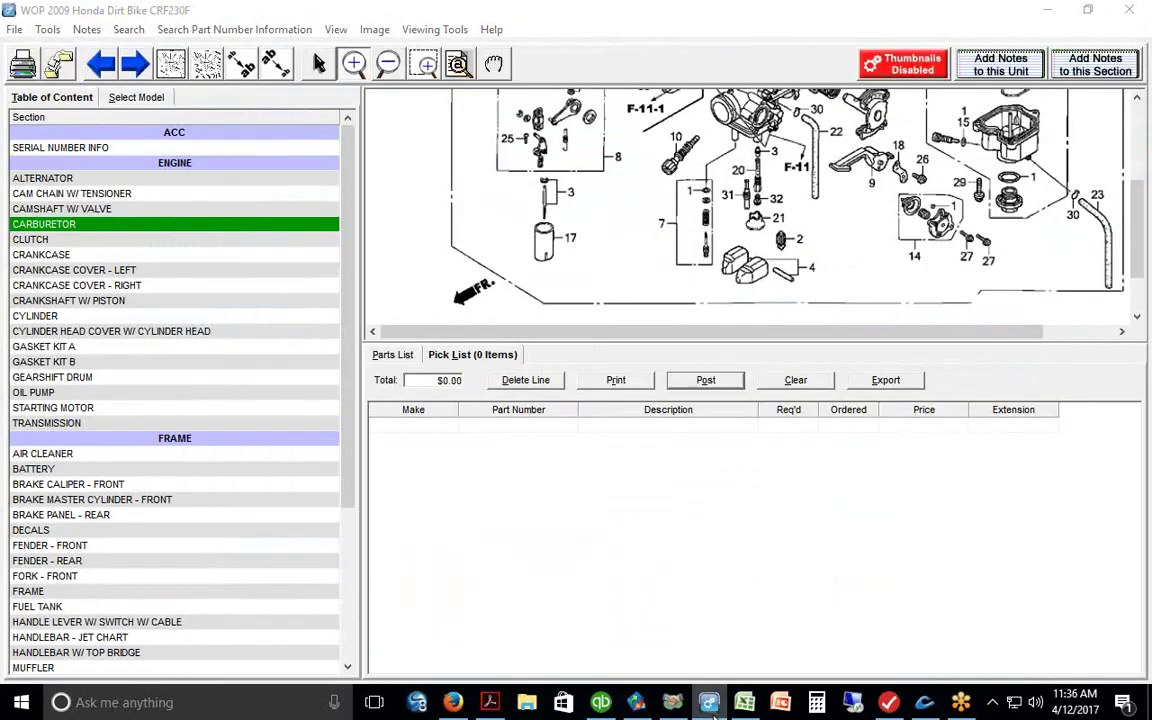
pyautogui.click(455, 705)
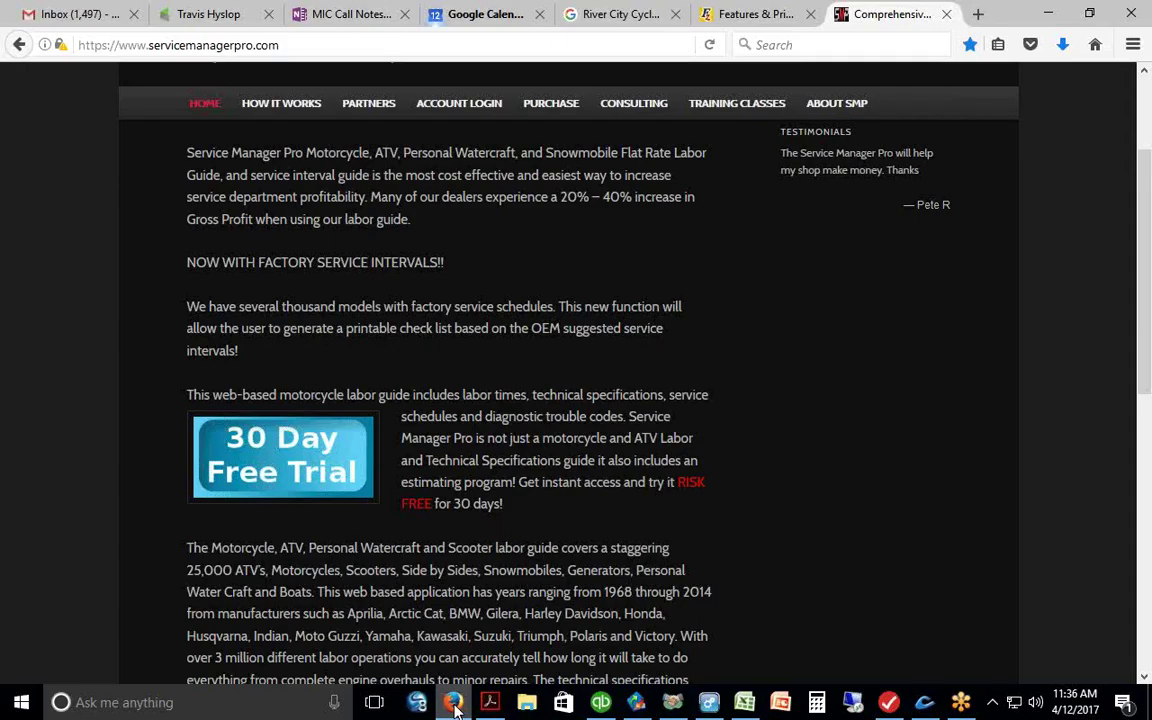
pyautogui.click(455, 705)
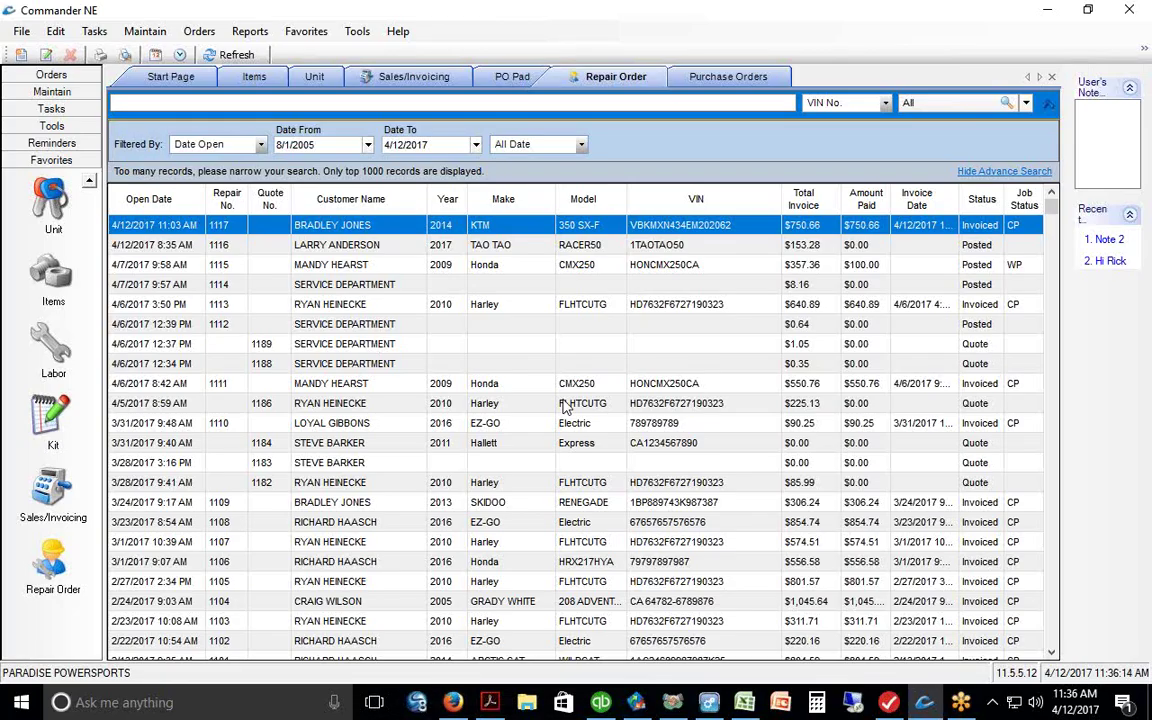
# - Widen the Invoice Date column and narrow the VIN and Customer Name columns of the repair order list
pyautogui.moveTo(957, 206); pyautogui.dragTo(977, 206)
pyautogui.moveTo(757, 199); pyautogui.dragTo(678, 199)
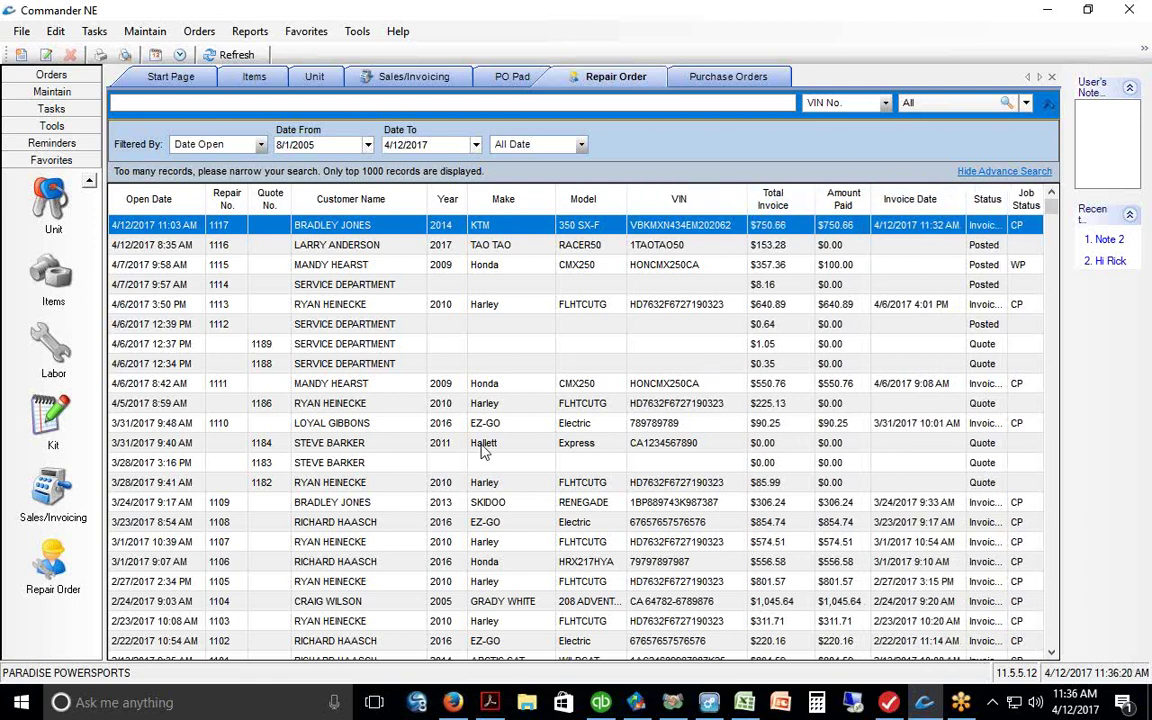
pyautogui.moveTo(424, 199); pyautogui.dragTo(378, 198)
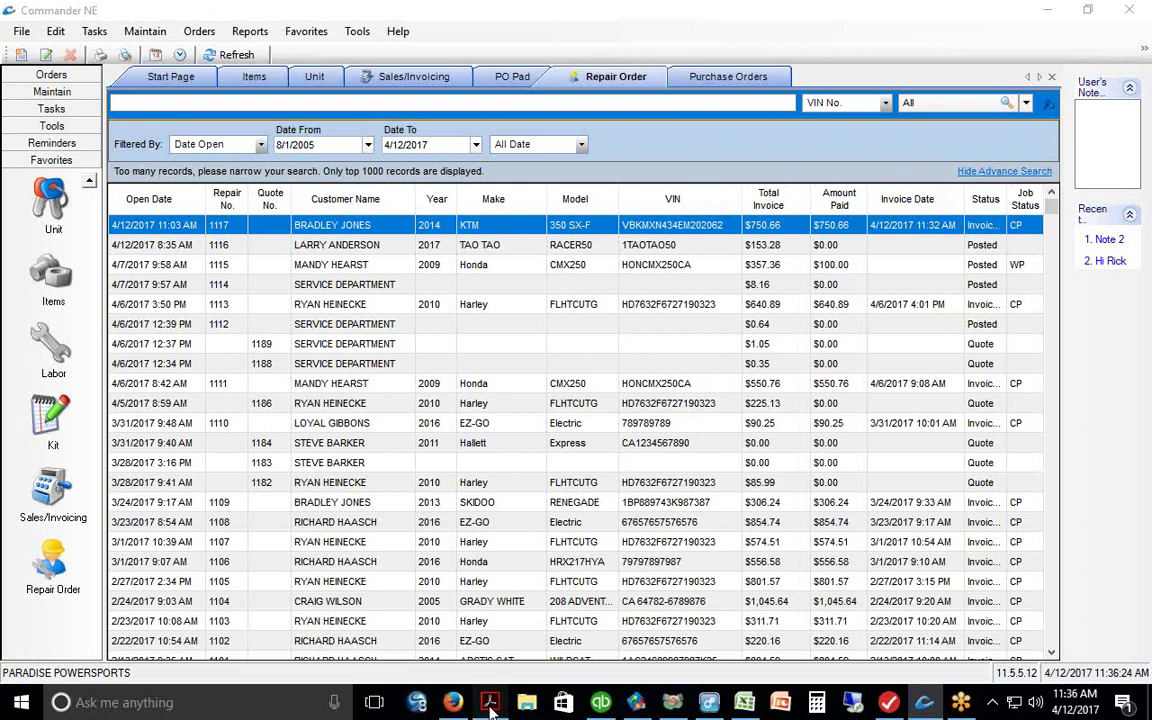
# - Switch to the demo PDF in Acrobat Reader and page through the hardware slides to the Create Professional Repair Orders slide
pyautogui.click(490, 703)
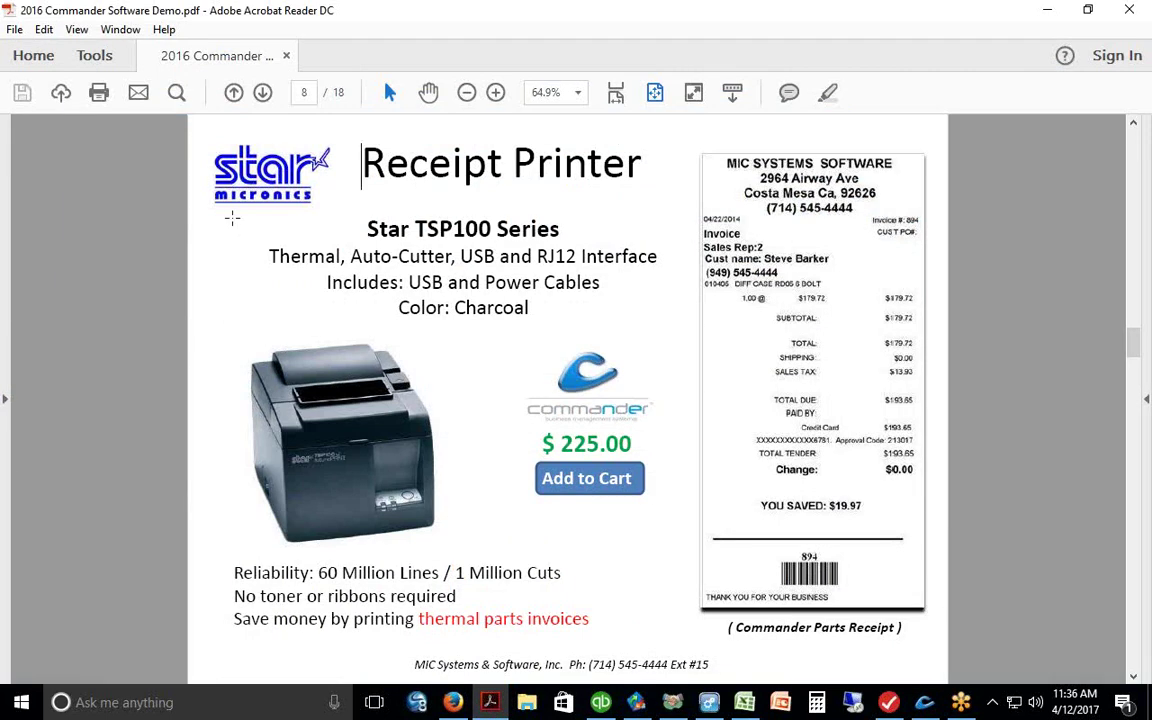
pyautogui.click(262, 93)
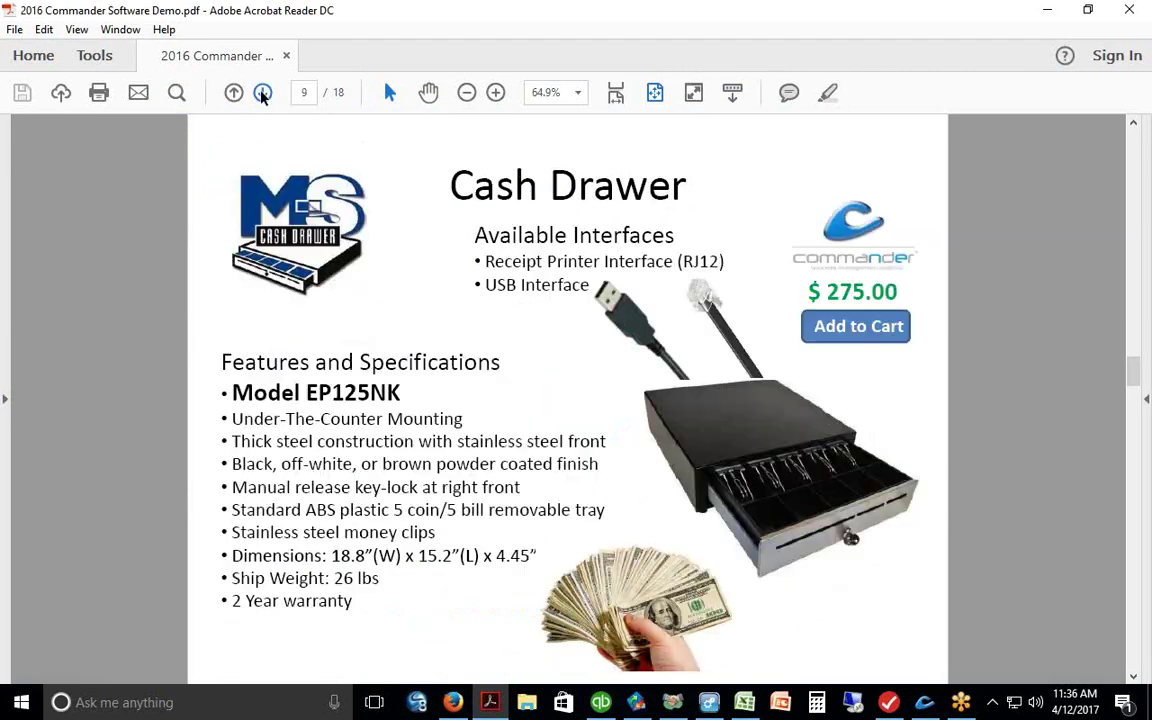
pyautogui.click(262, 93)
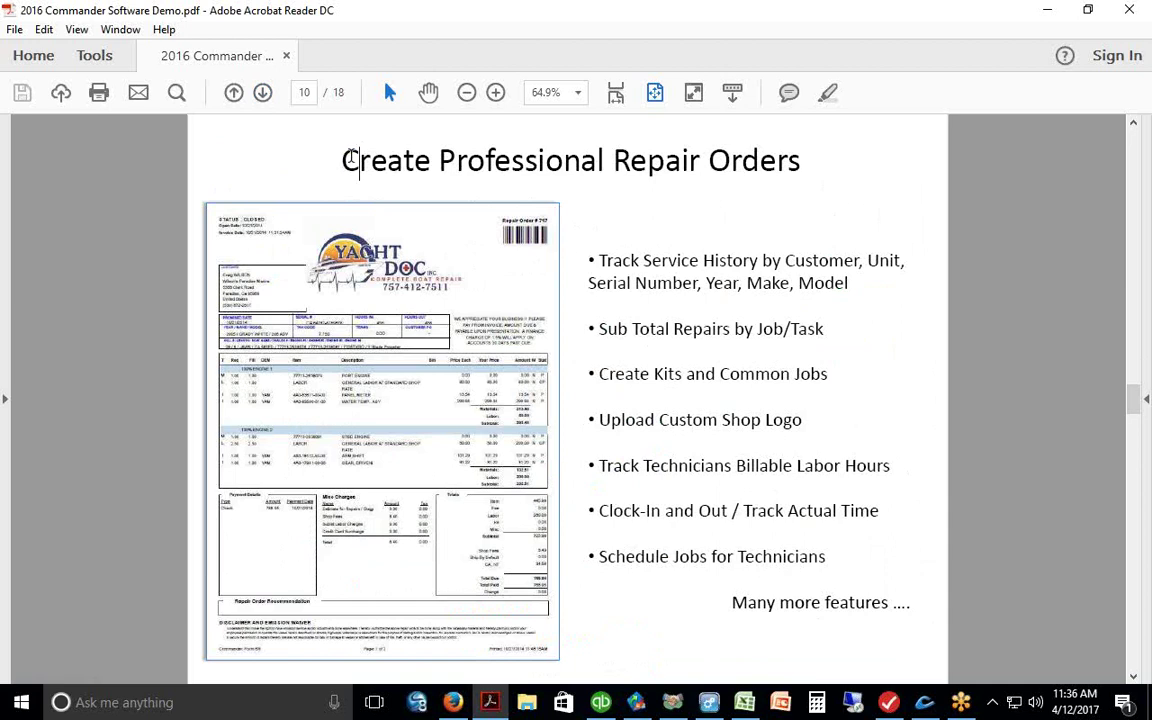
pyautogui.moveTo(315, 140); pyautogui.dragTo(755, 148)
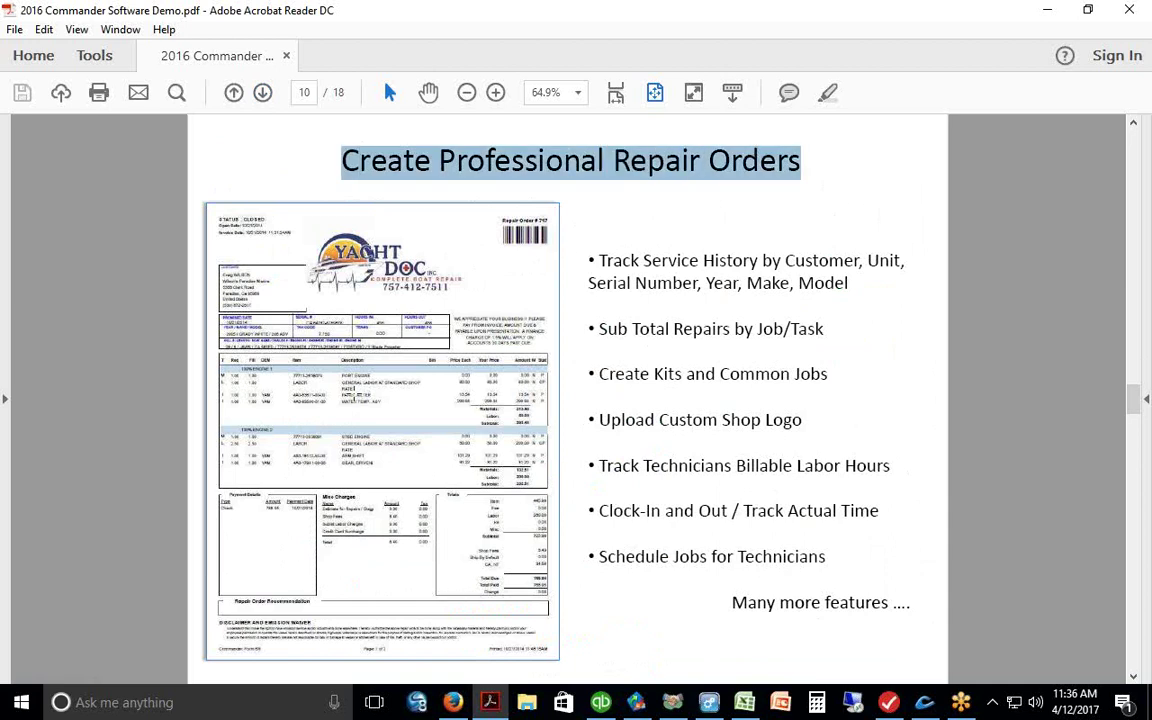
# - Examine the Commander Quickbooks Interface slide, including its pictured transfer stages and supported QuickBooks editions
pyautogui.click(263, 93)
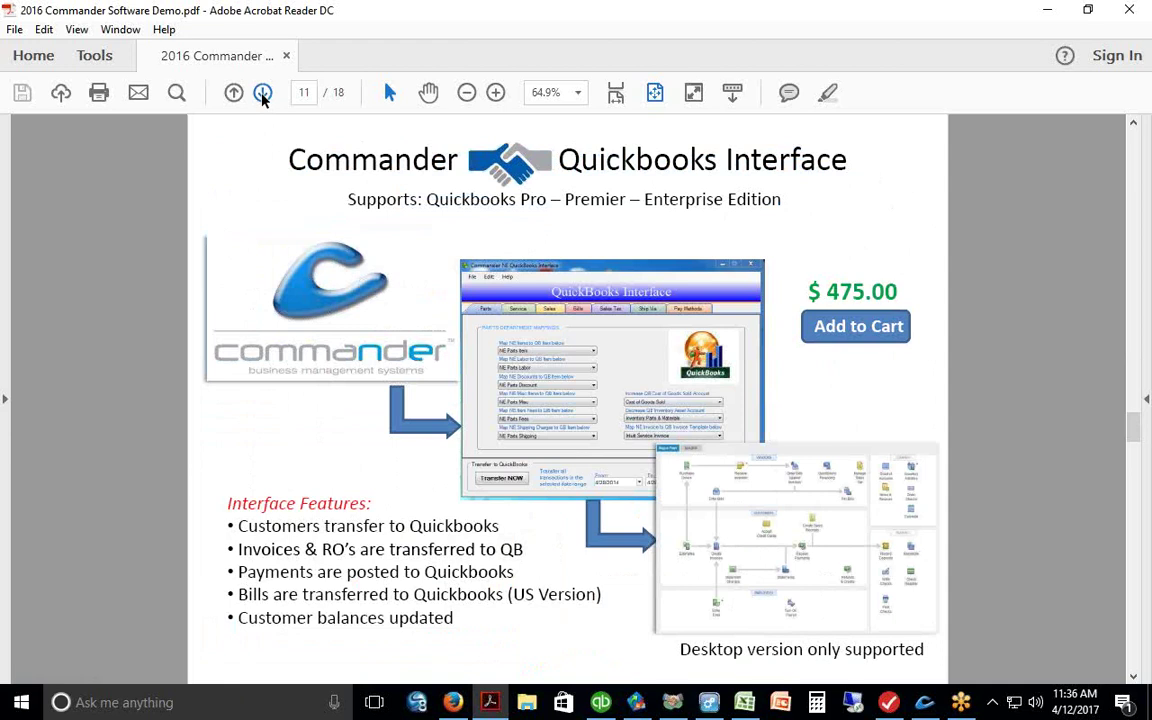
pyautogui.click(281, 290)
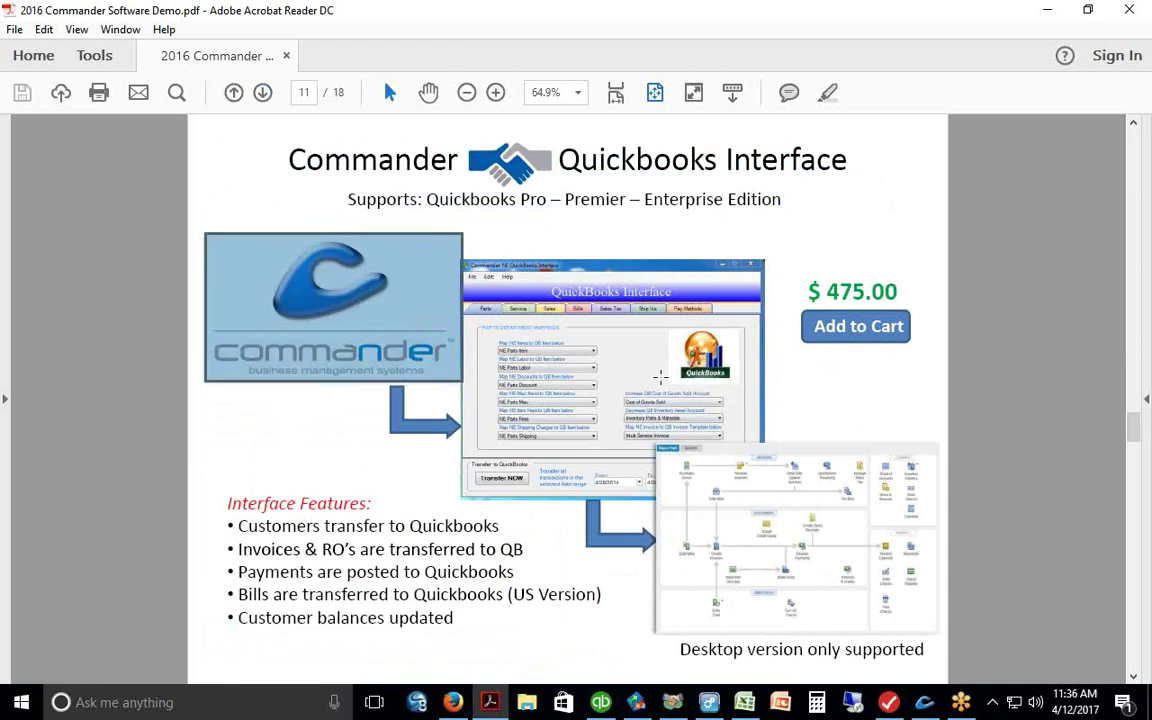
pyautogui.click(570, 328)
pyautogui.click(818, 513)
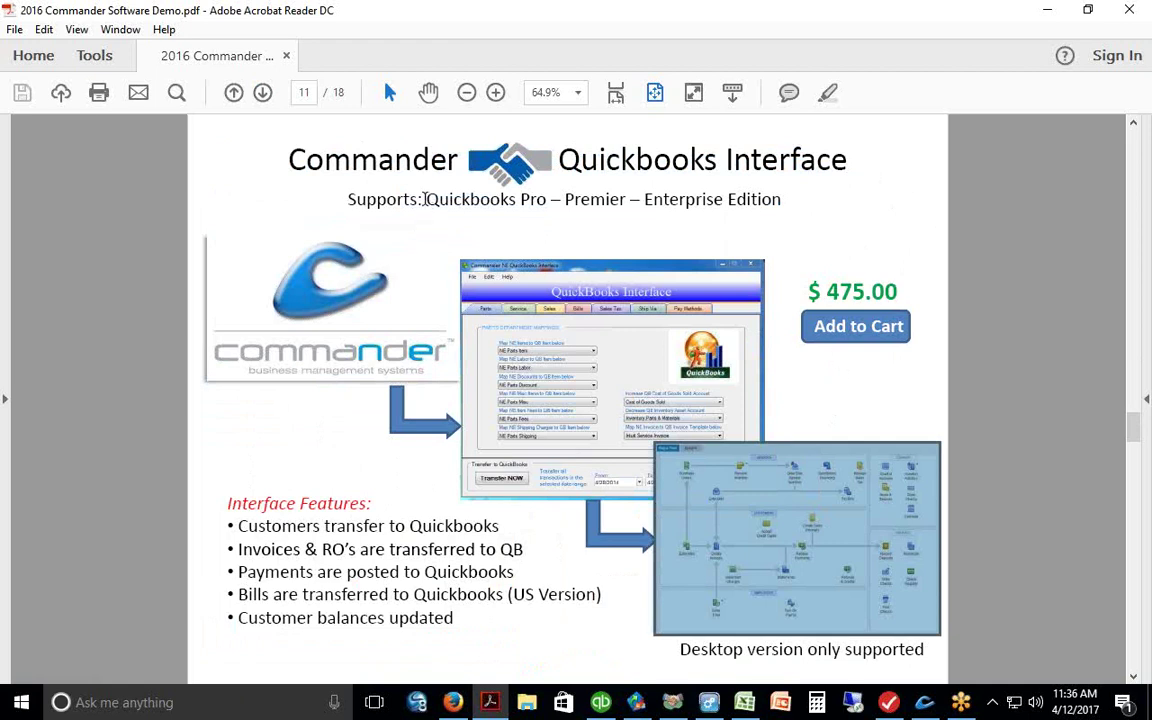
pyautogui.moveTo(425, 199); pyautogui.dragTo(545, 199)
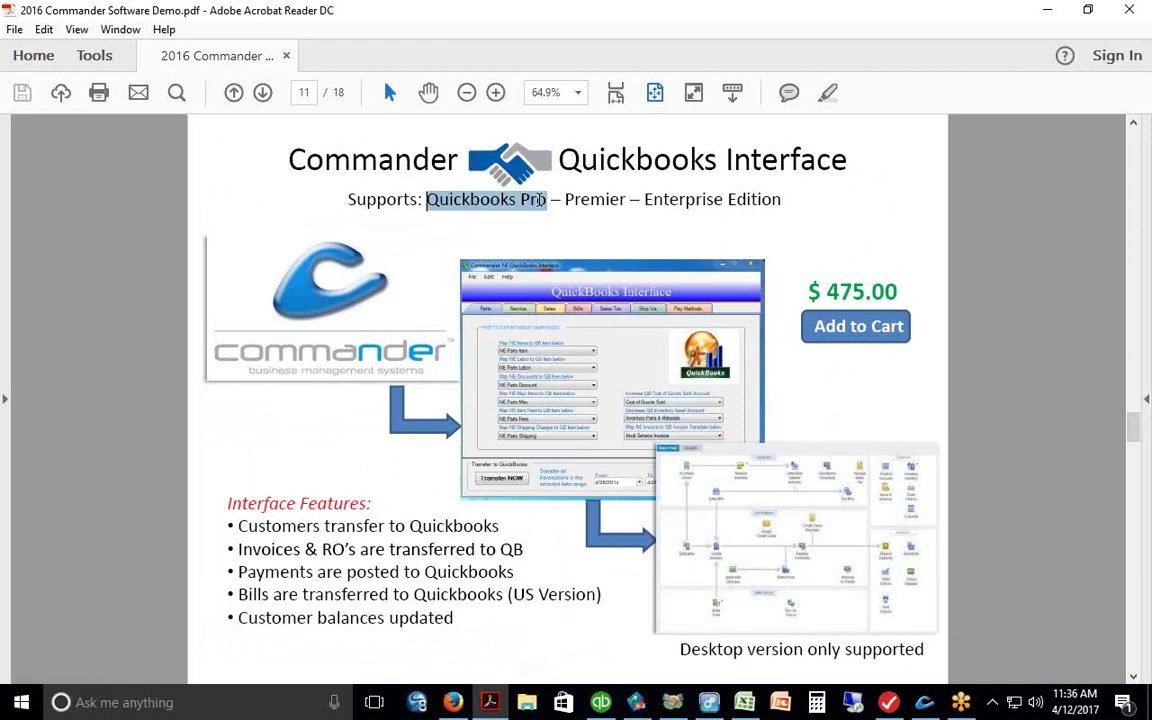
pyautogui.moveTo(540, 200); pyautogui.dragTo(780, 200)
pyautogui.click(883, 228)
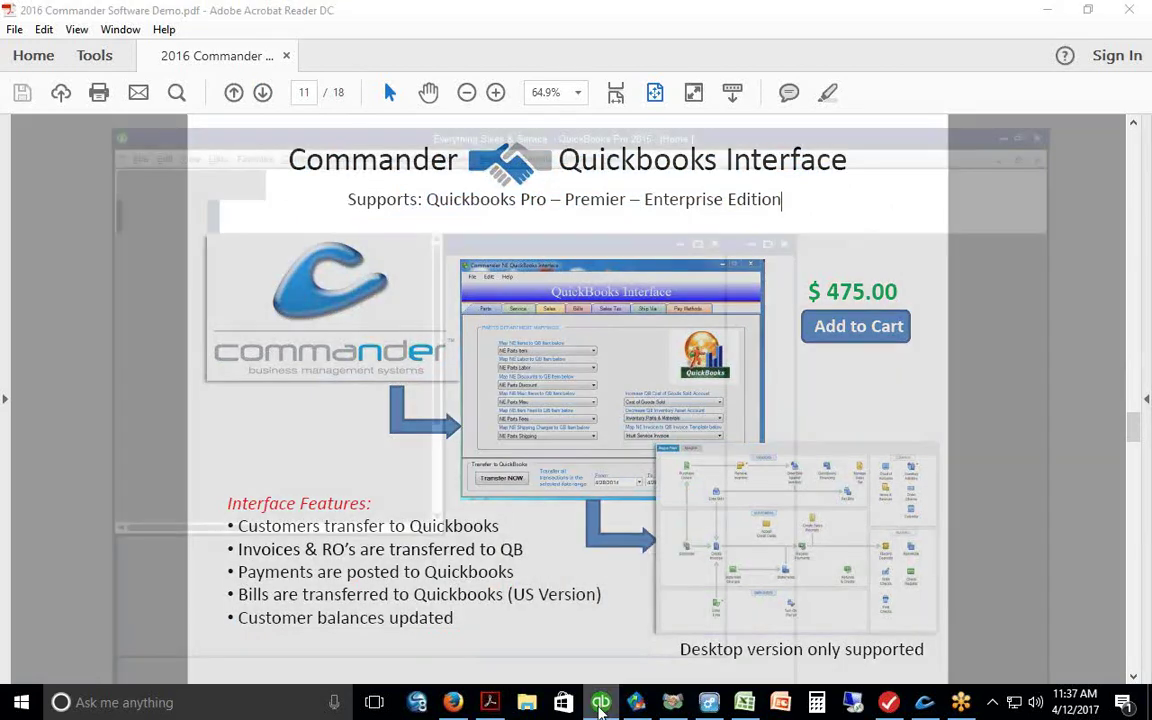
# - Switch to QuickBooks and transfer all 4/12/2017 transactions with the Commander NE QuickBooks Interface, then minimize the interface
pyautogui.click(601, 703)
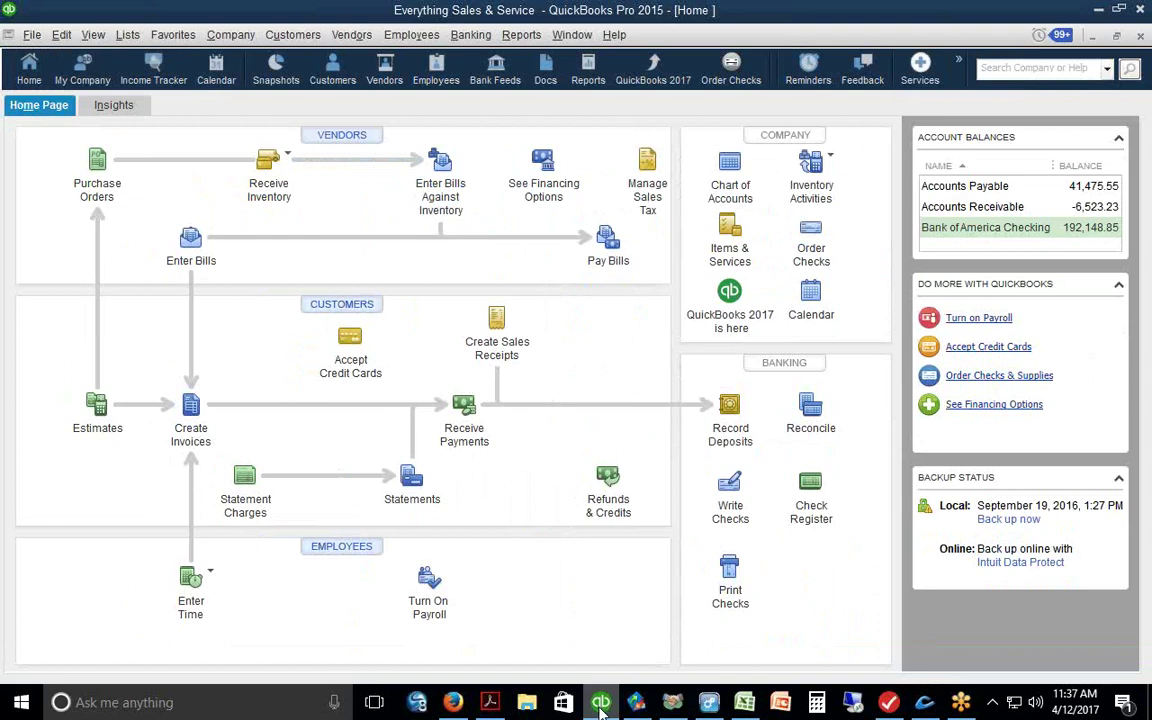
pyautogui.click(636, 703)
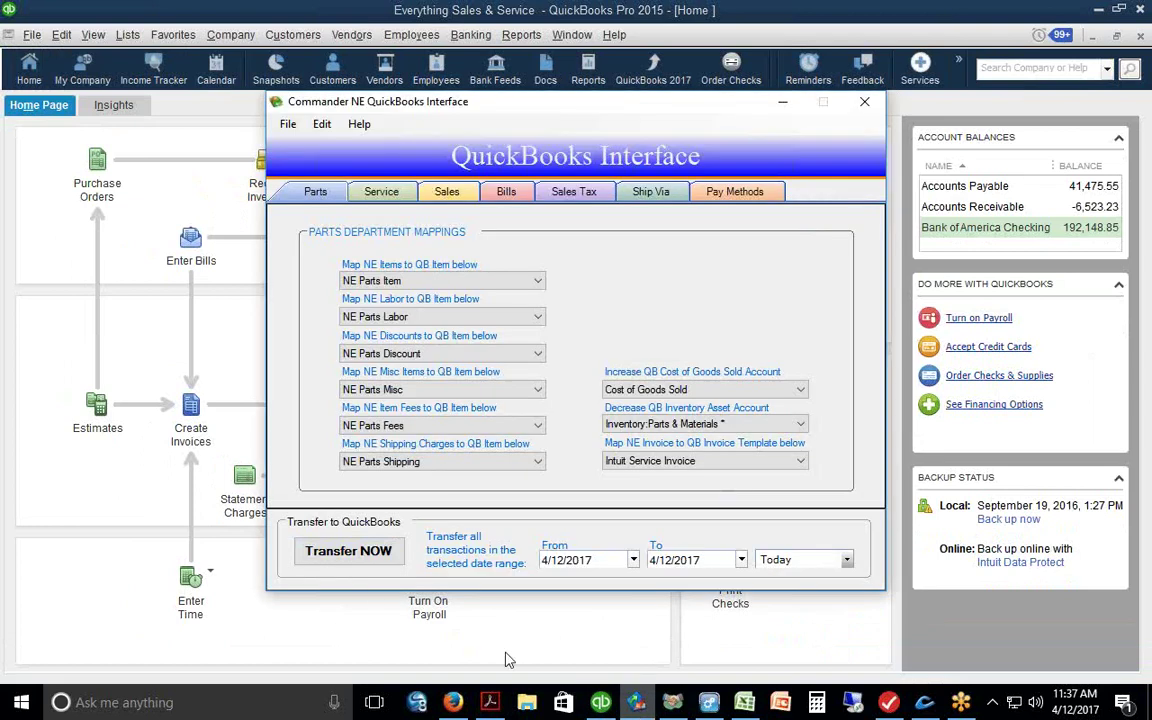
pyautogui.click(338, 558)
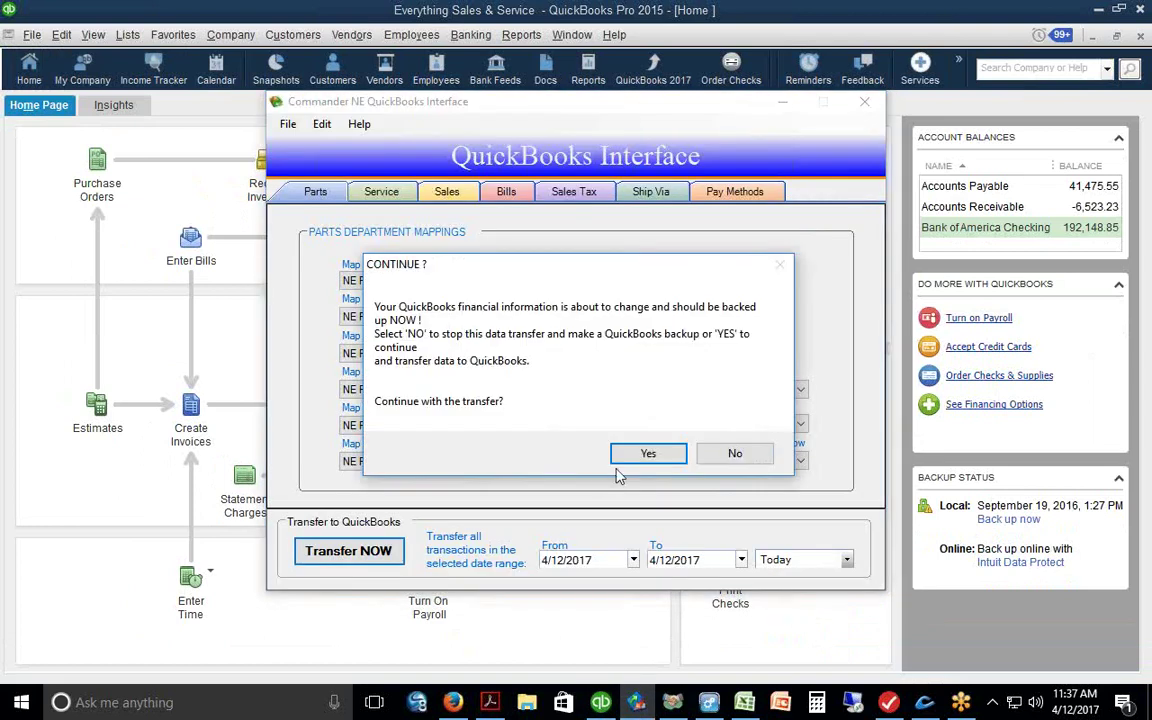
pyautogui.click(644, 455)
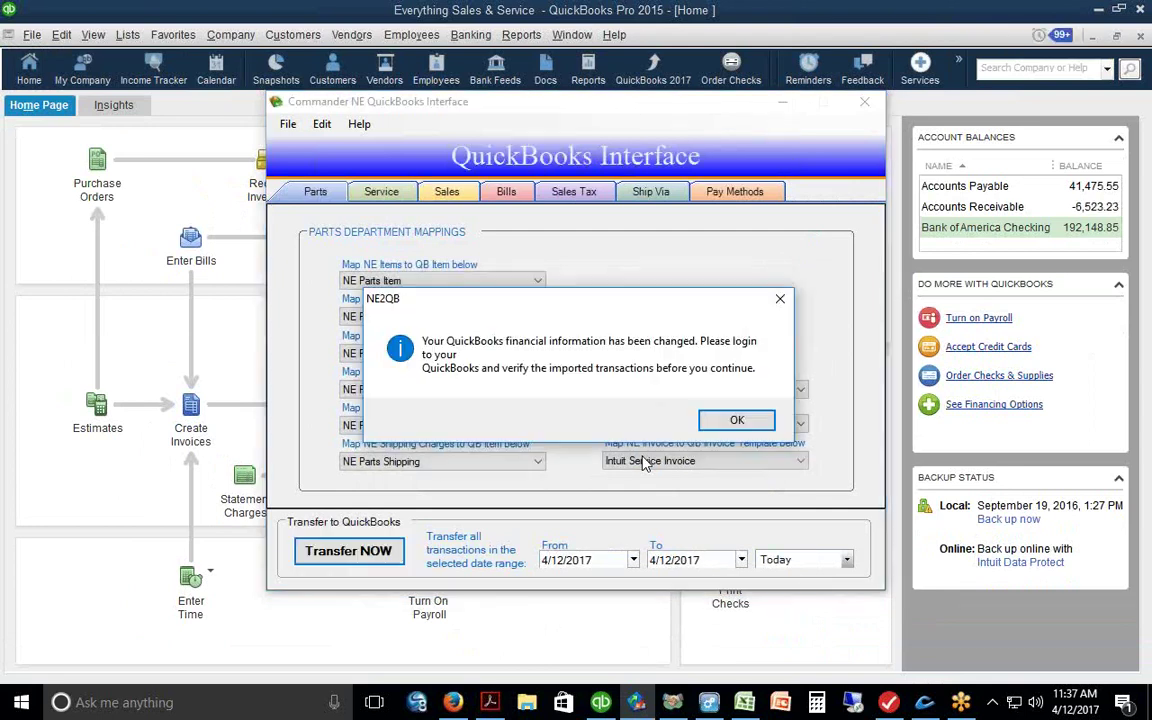
pyautogui.click(734, 420)
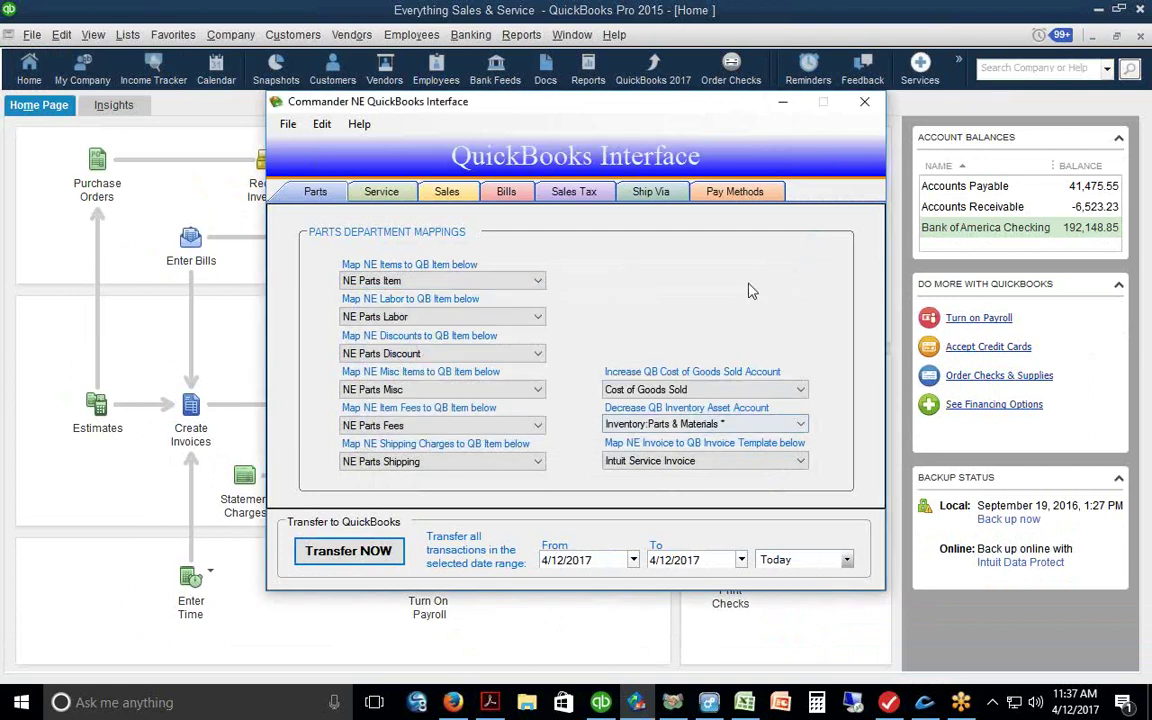
pyautogui.click(783, 102)
# - Switch to Commander, open the invoiced repair order for the 2014 KTM 350 SX-F, and highlight the customer's name
pyautogui.click(925, 705)
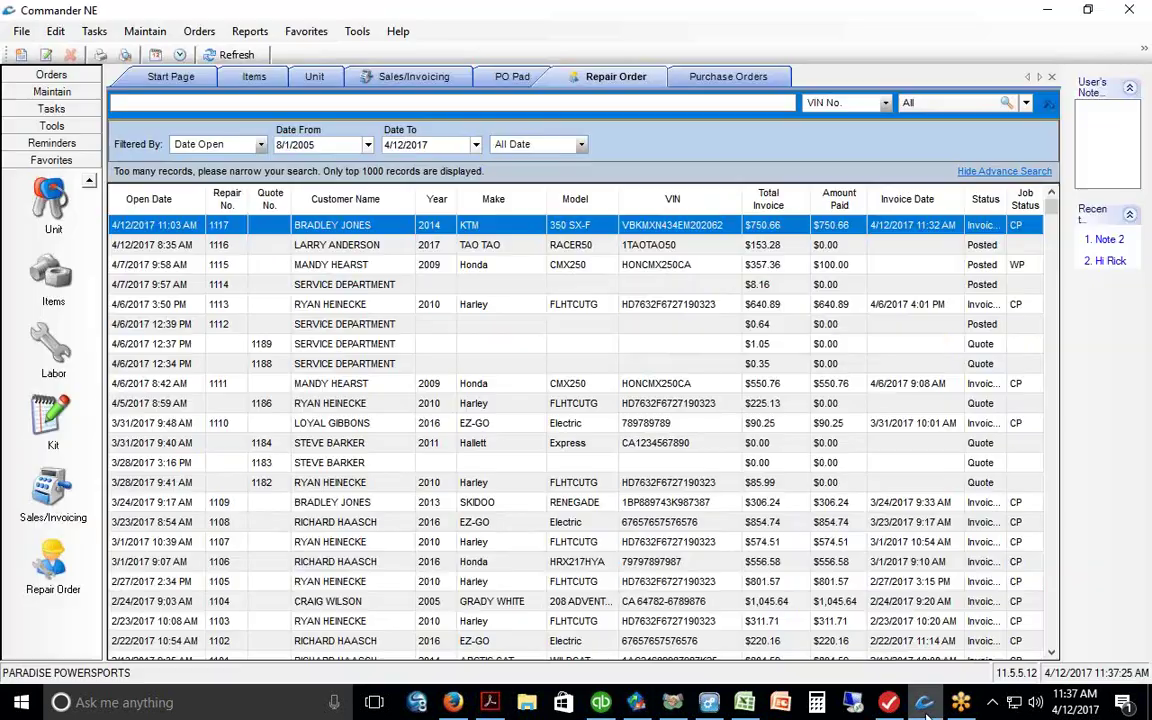
pyautogui.doubleClick(352, 228)
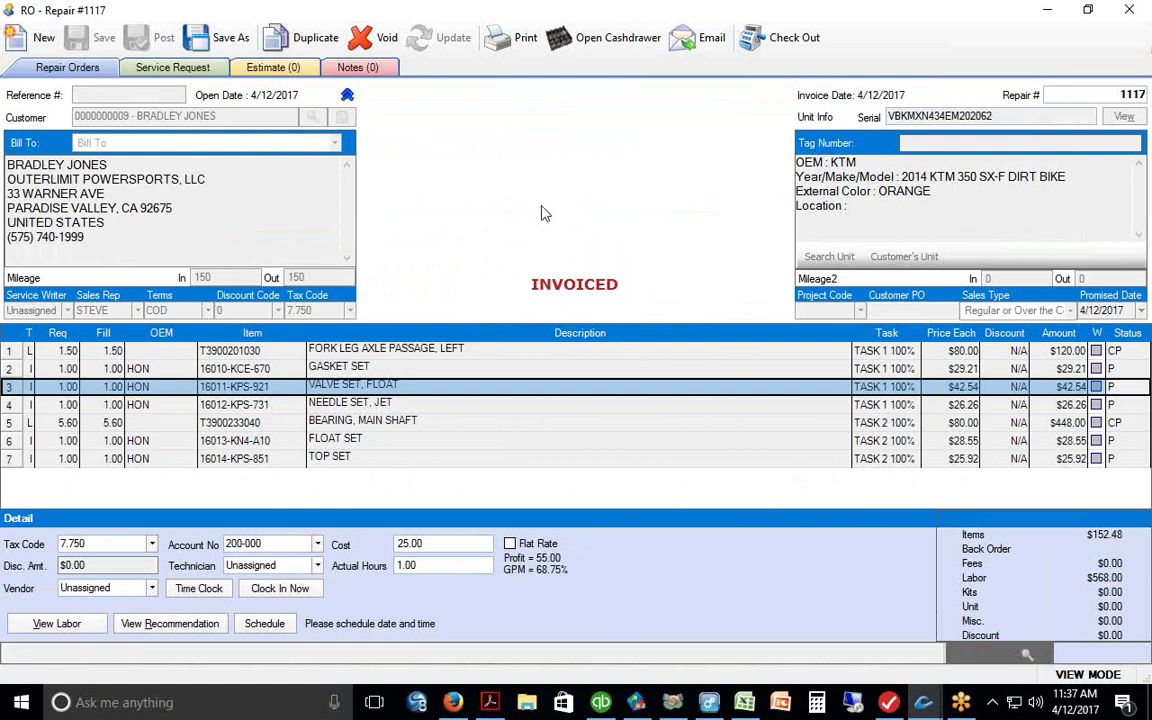
pyautogui.moveTo(111, 160); pyautogui.dragTo(2, 160)
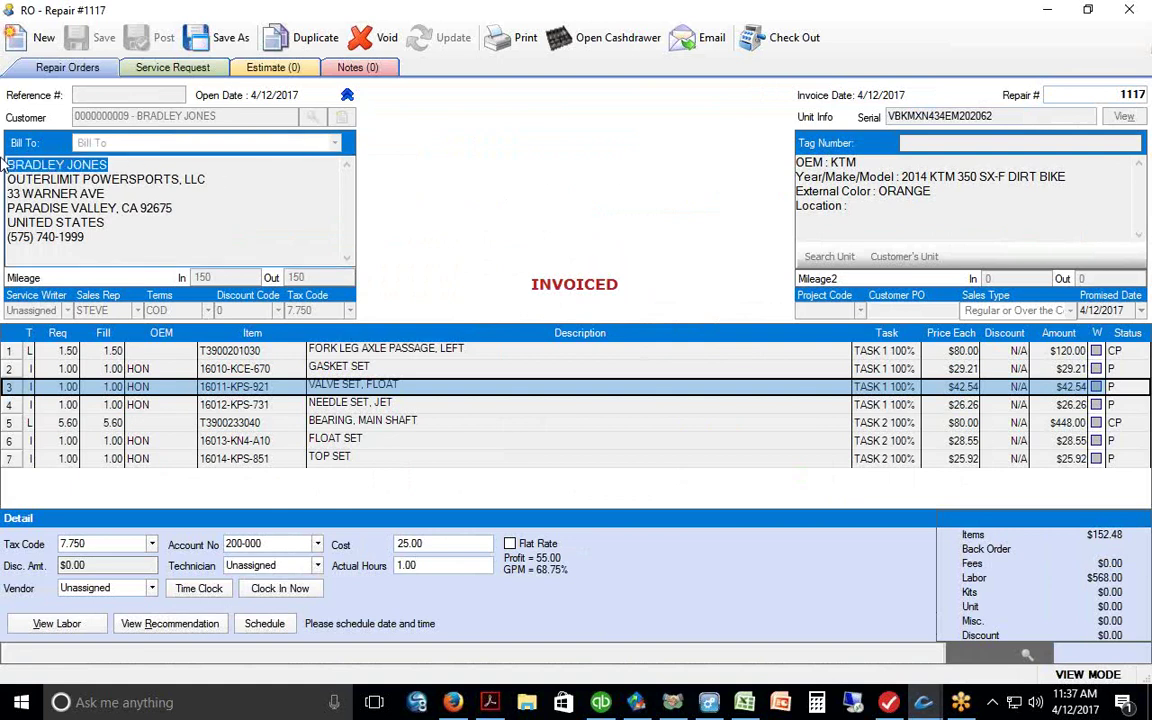
# - Switch to QuickBooks, sort the Customer Center list by last name, and select the customer from the KTM repair order
pyautogui.click(601, 704)
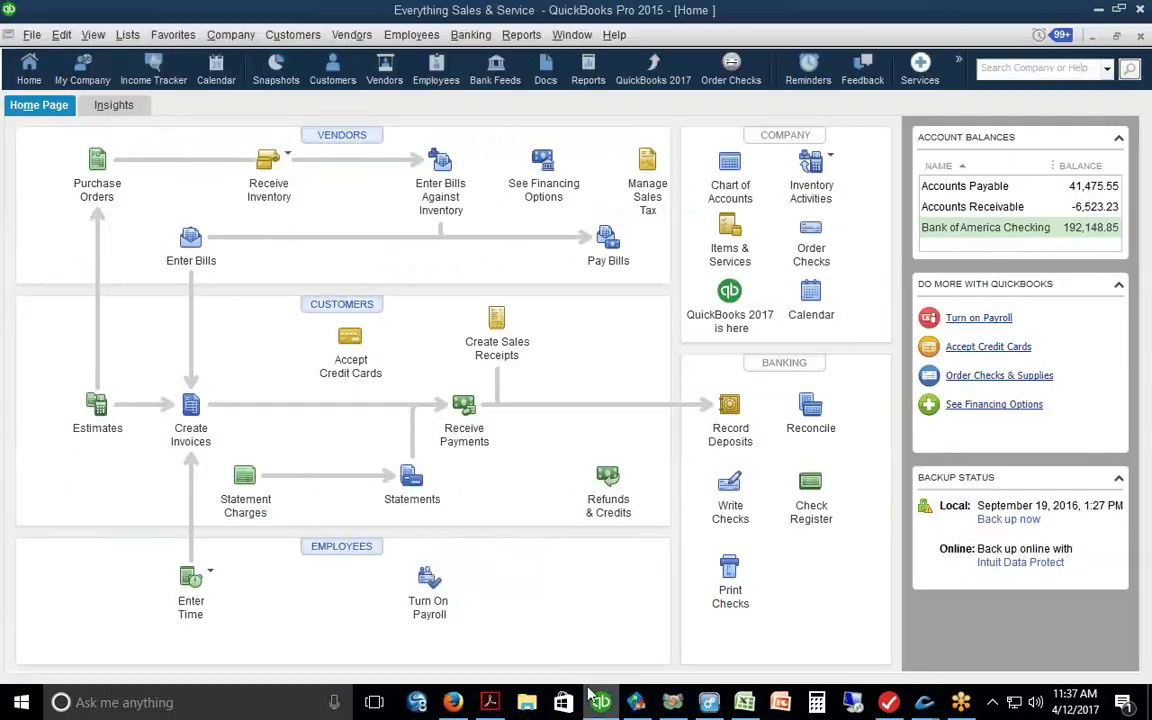
pyautogui.click(293, 36)
pyautogui.click(320, 59)
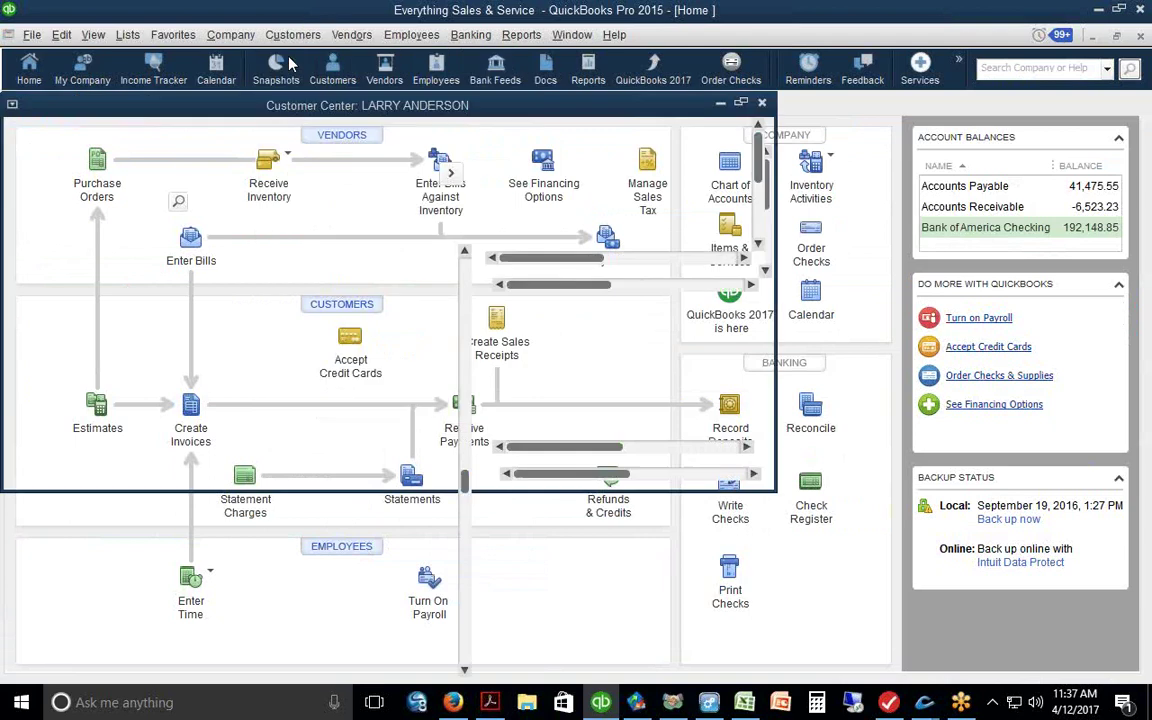
pyautogui.click(175, 235)
pyautogui.moveTo(467, 292); pyautogui.dragTo(463, 428)
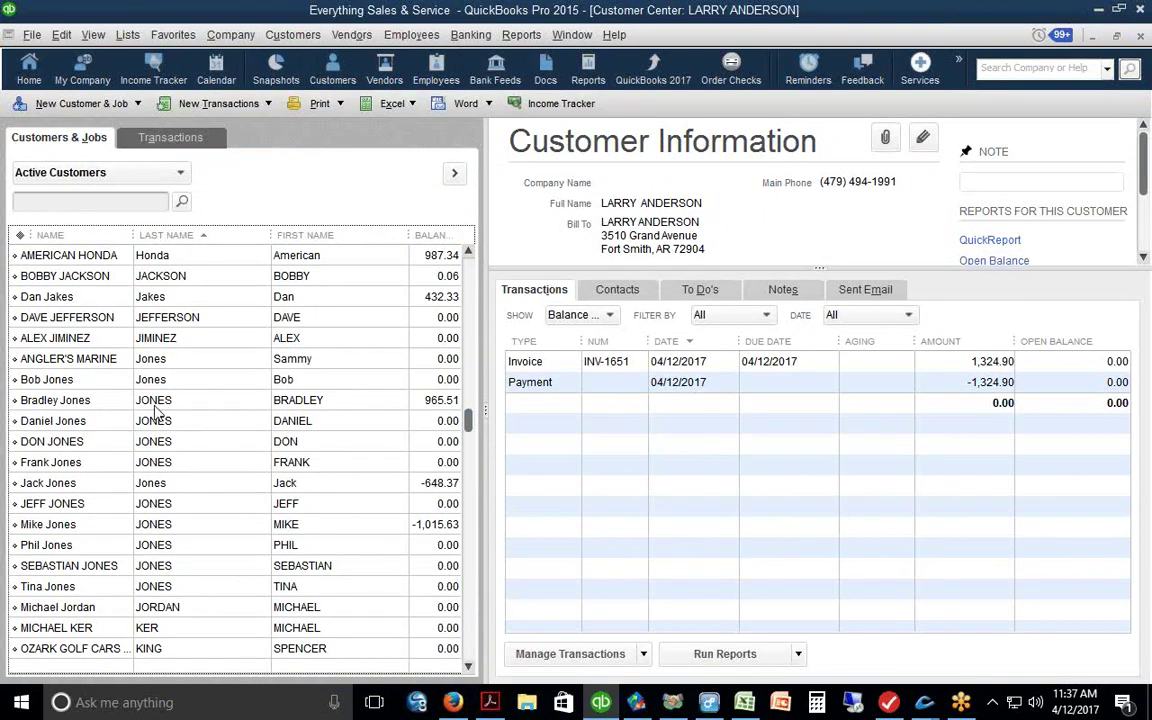
pyautogui.click(69, 402)
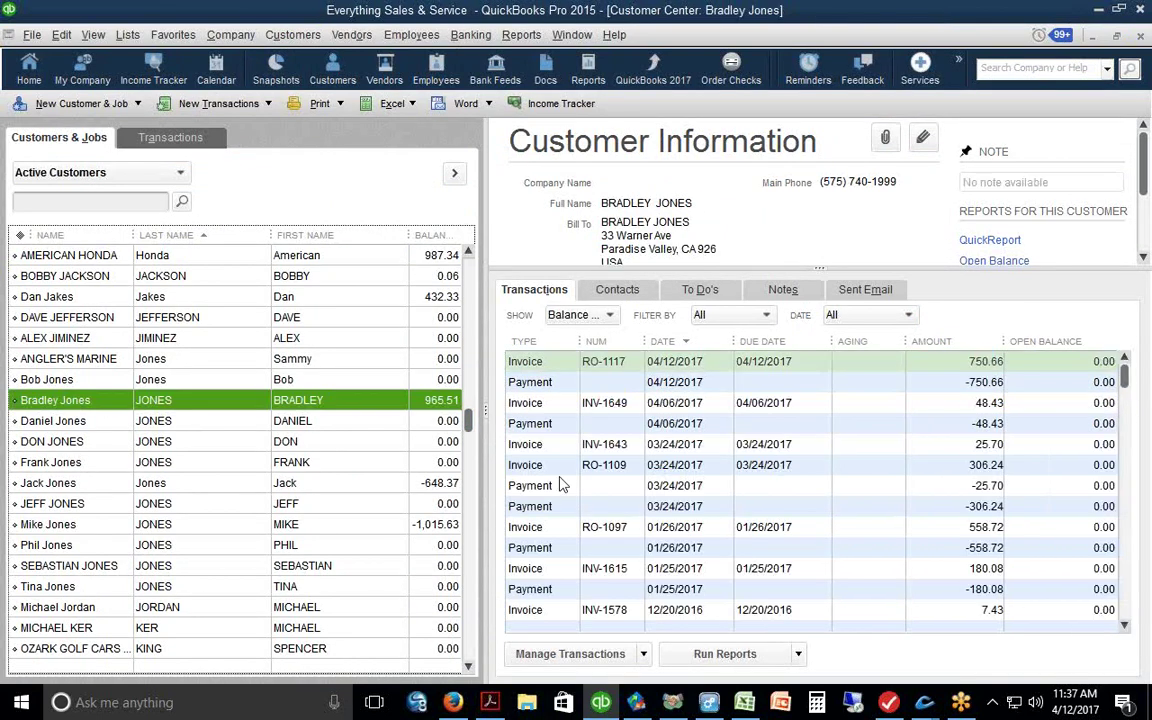
# - Check the customer's 04/12/2017 invoice and payment entries, and open the 04/12/2017 repair order invoice
pyautogui.click(525, 362)
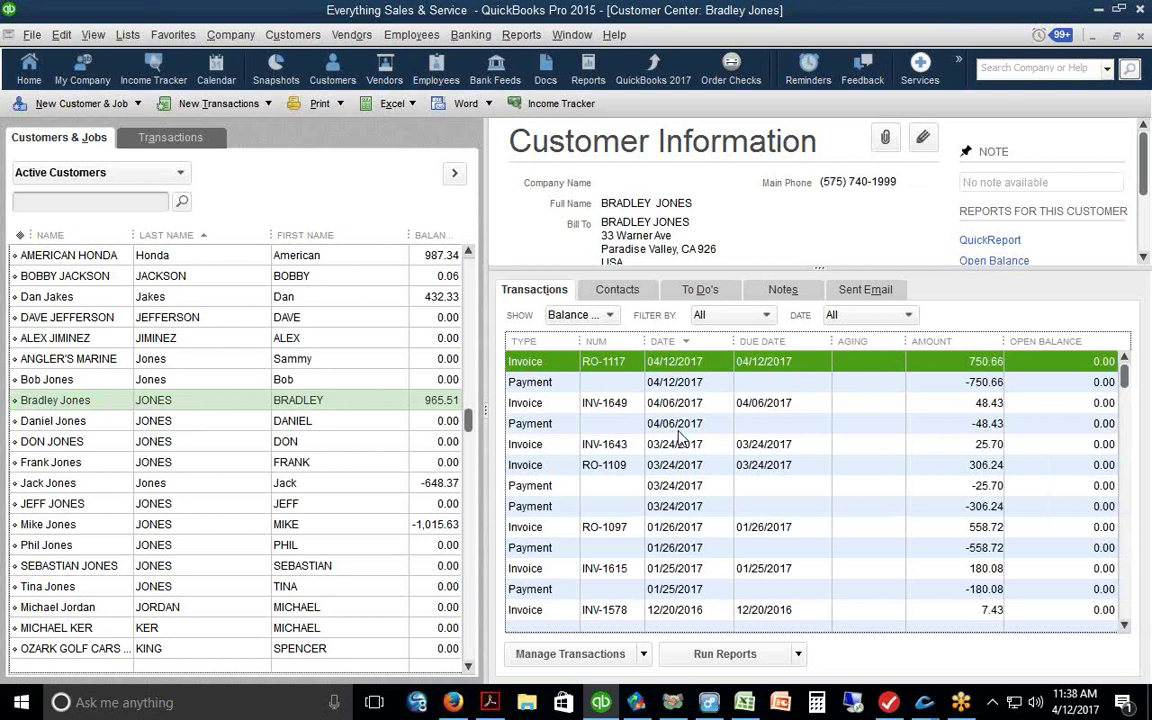
pyautogui.click(620, 381)
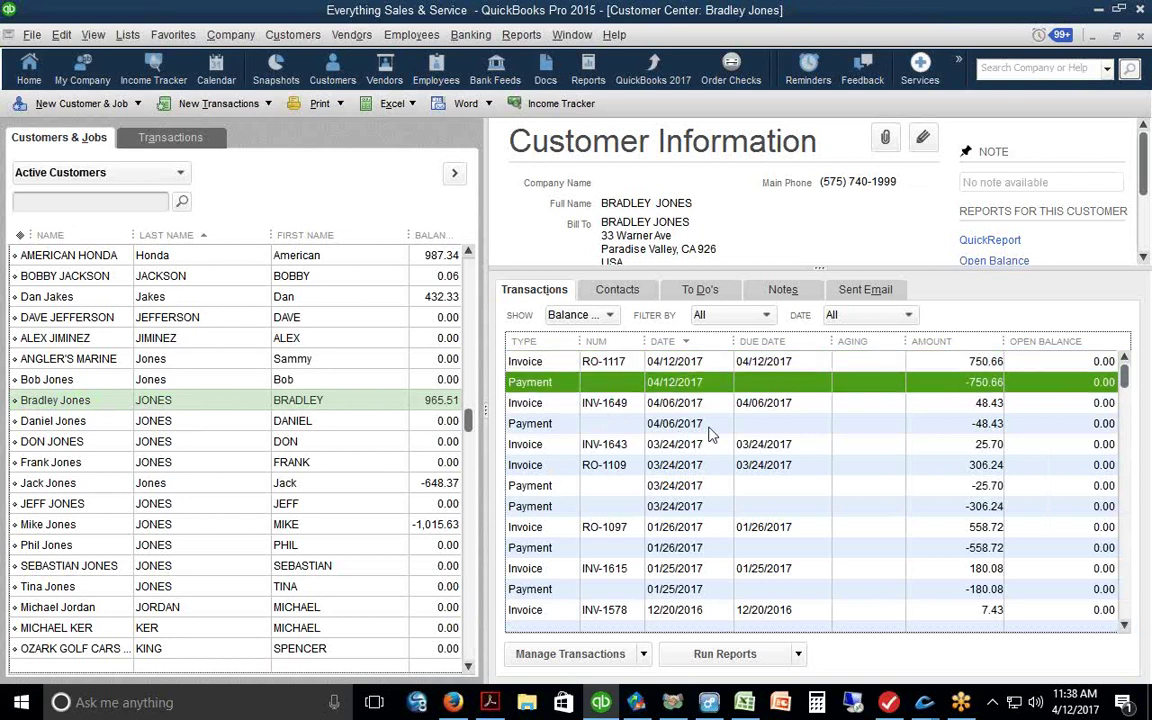
pyautogui.doubleClick(620, 363)
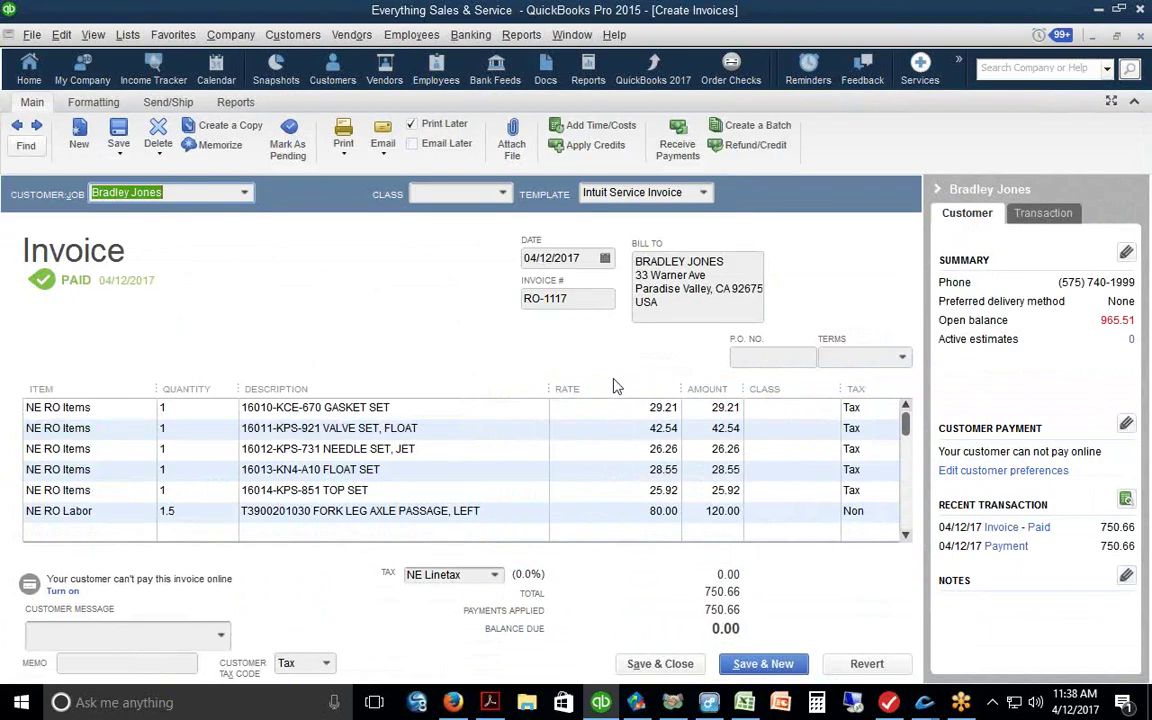
# - Highlight the gasket set description, examine the invoice's remaining parts, labor and shop fee lines, and return to the home page
pyautogui.click(637, 703)
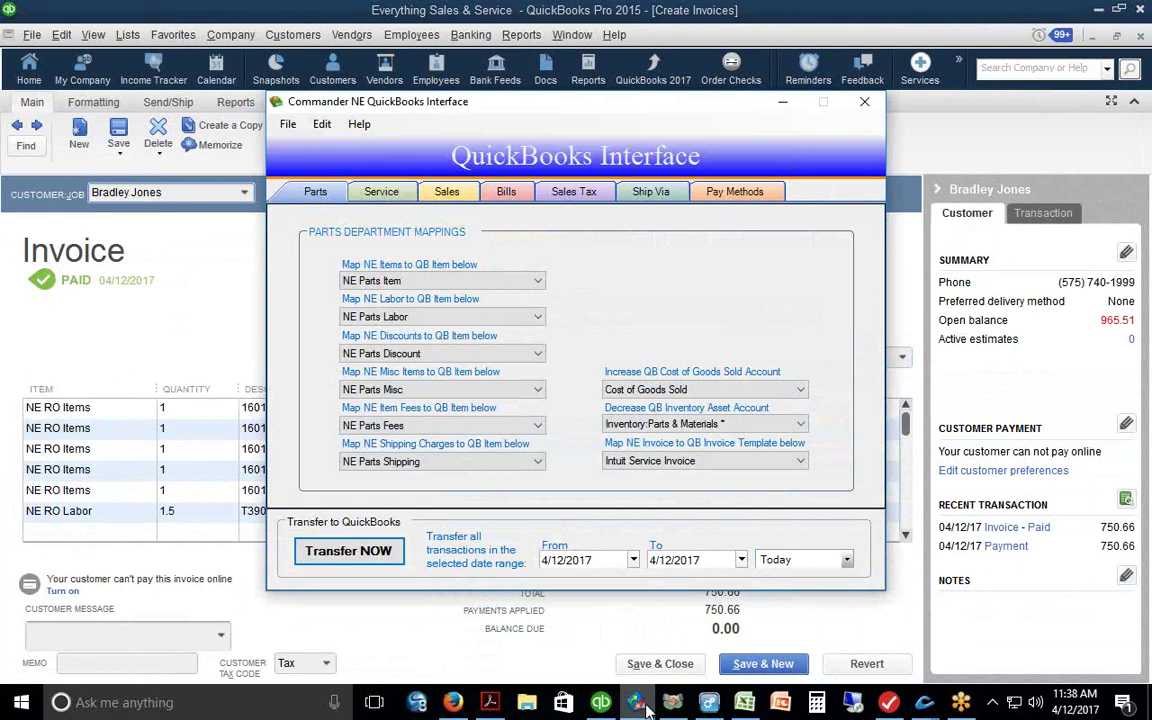
pyautogui.click(640, 703)
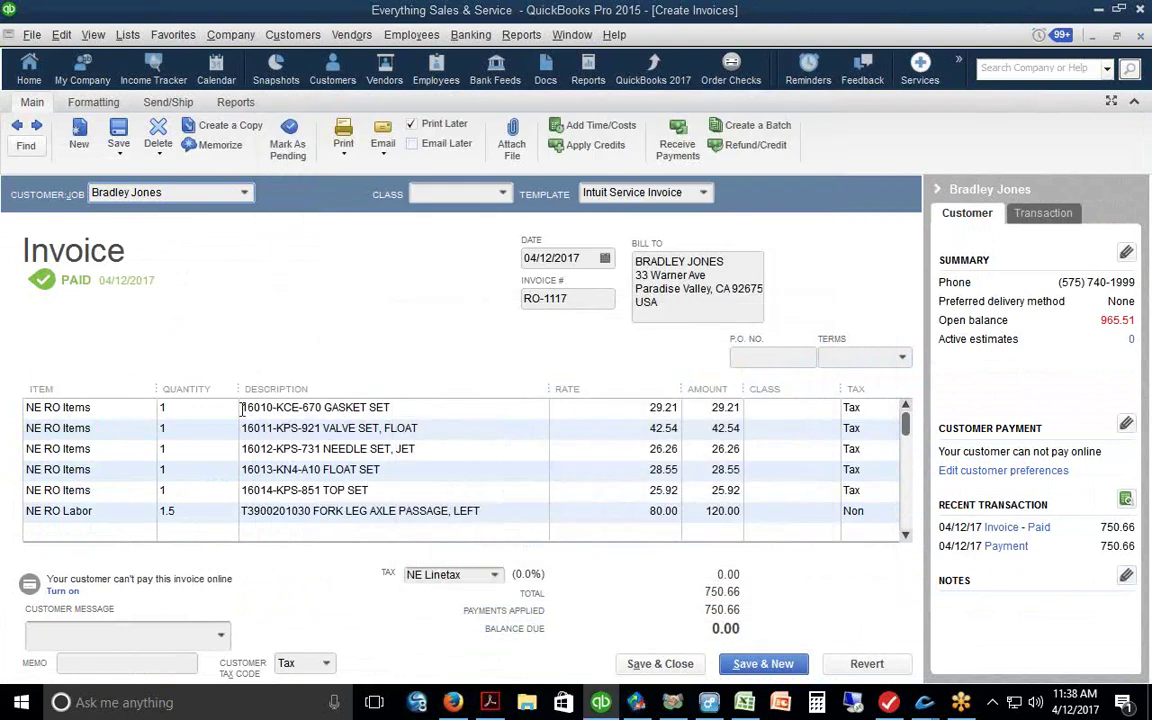
pyautogui.moveTo(241, 410); pyautogui.dragTo(393, 410)
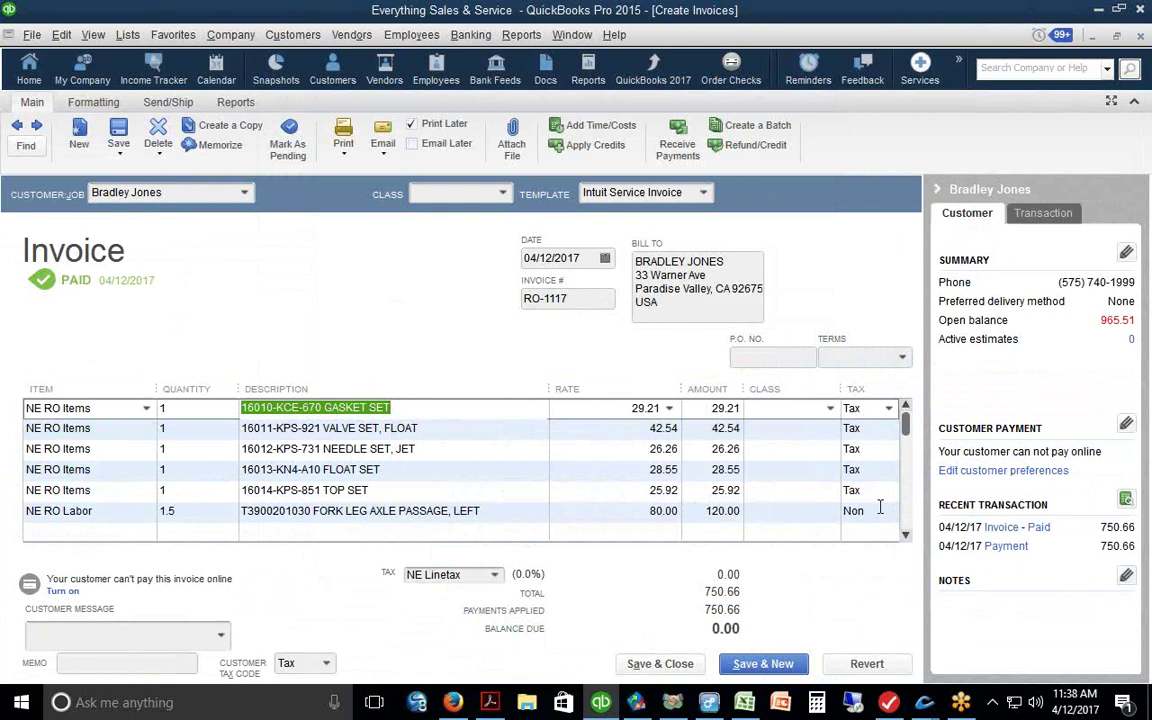
pyautogui.click(906, 536)
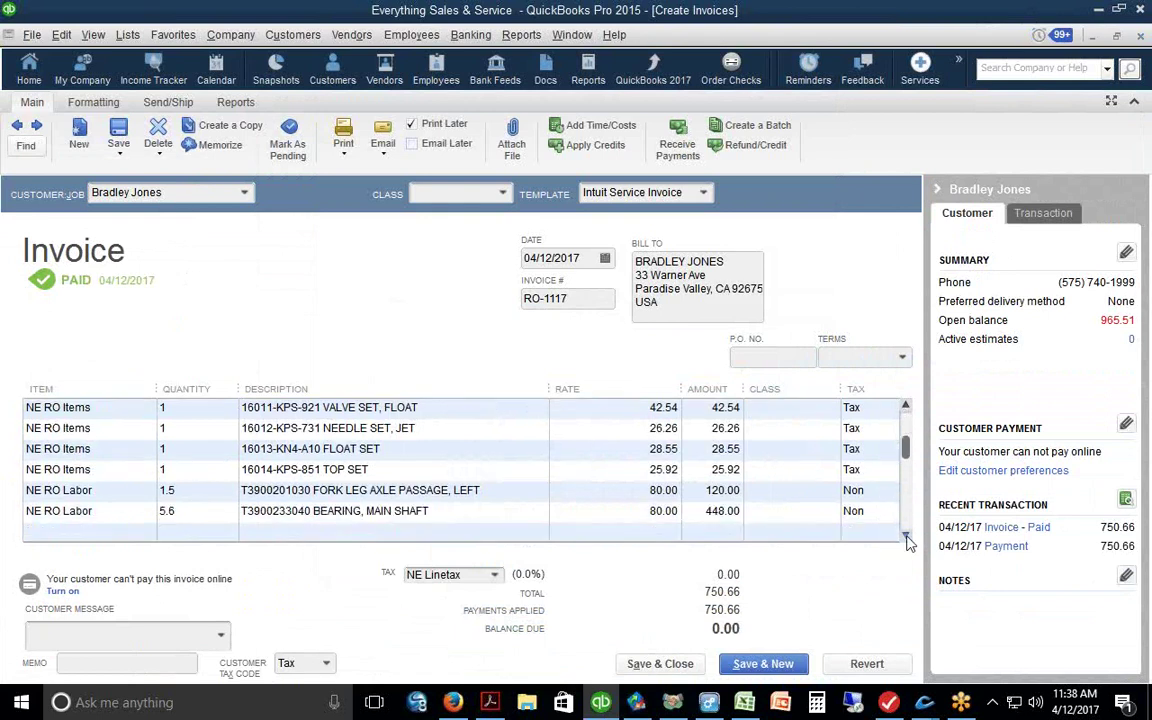
pyautogui.click(906, 536)
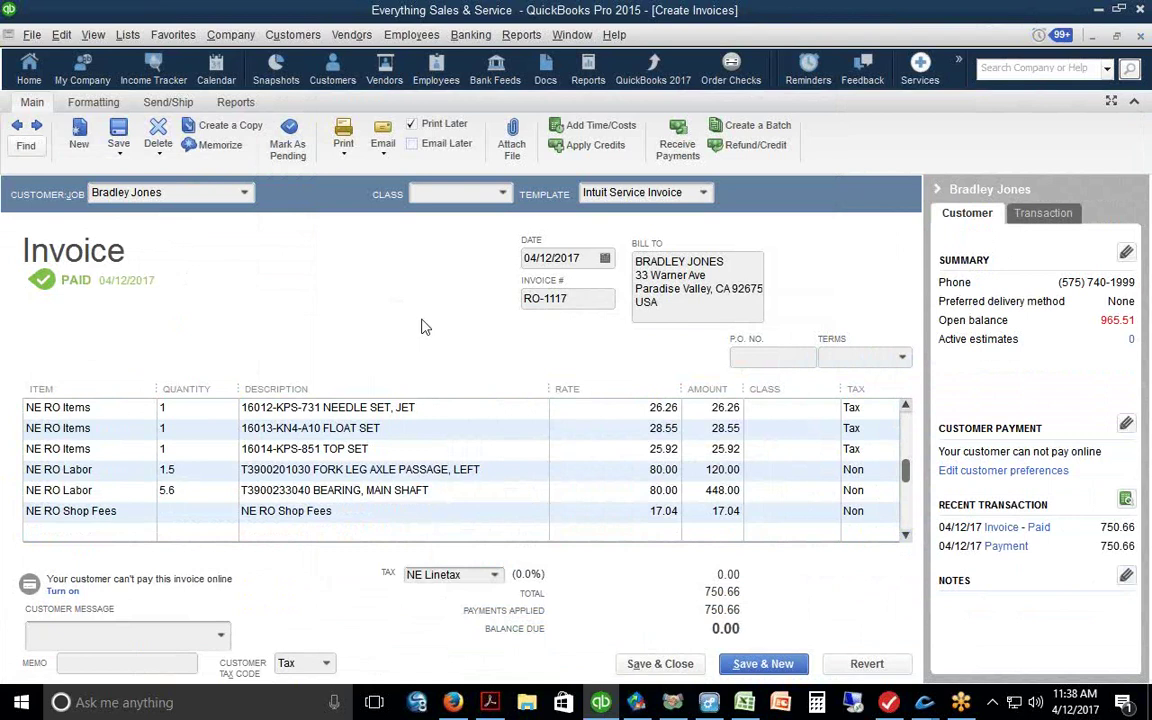
pyautogui.click(30, 66)
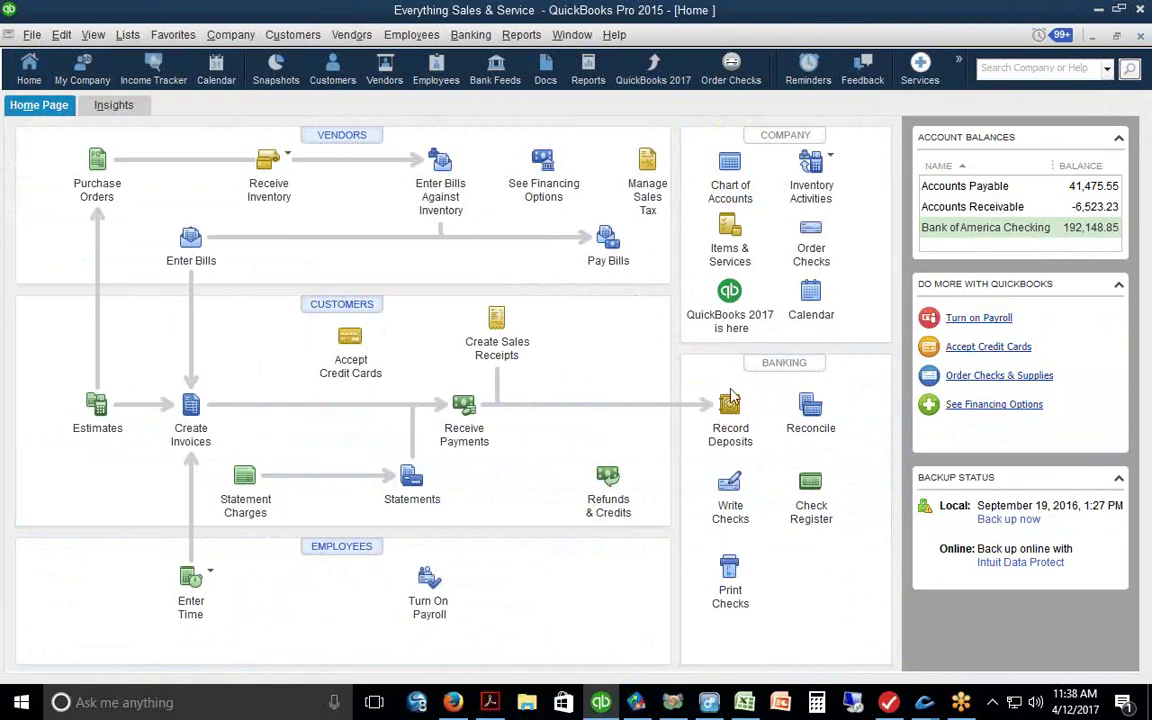
# - Switch to Commander, closing the repair order window, and open the purchase orders list
pyautogui.moveTo(925, 706)
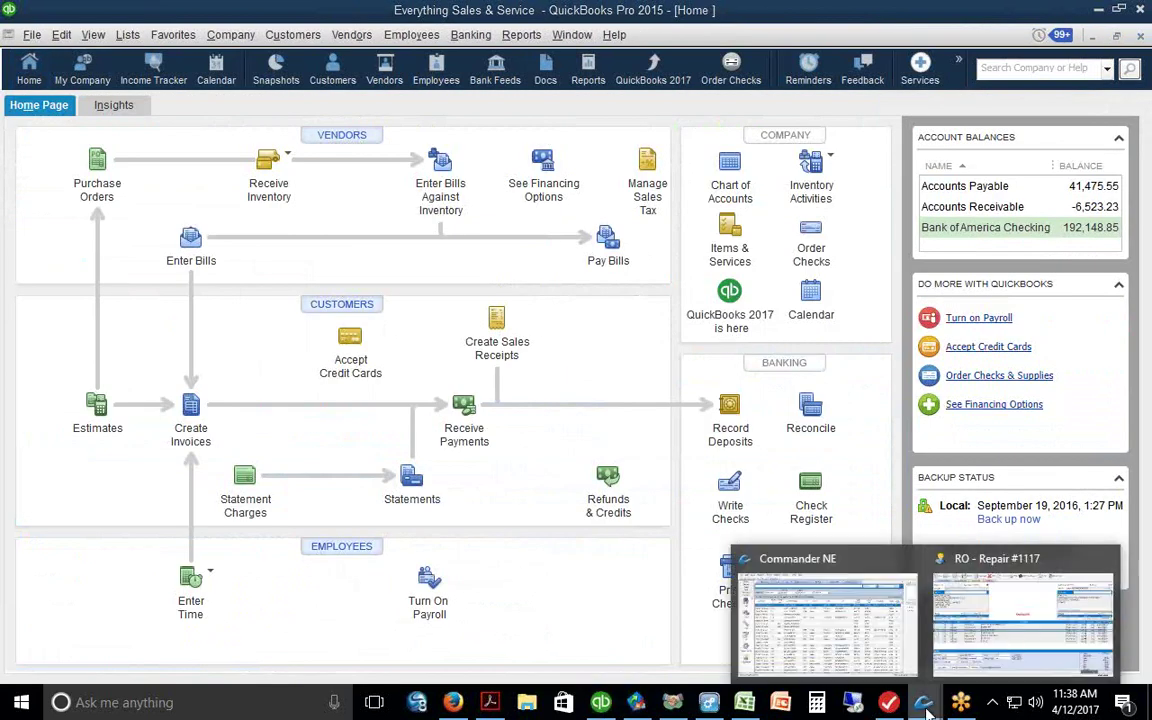
pyautogui.click(1106, 563)
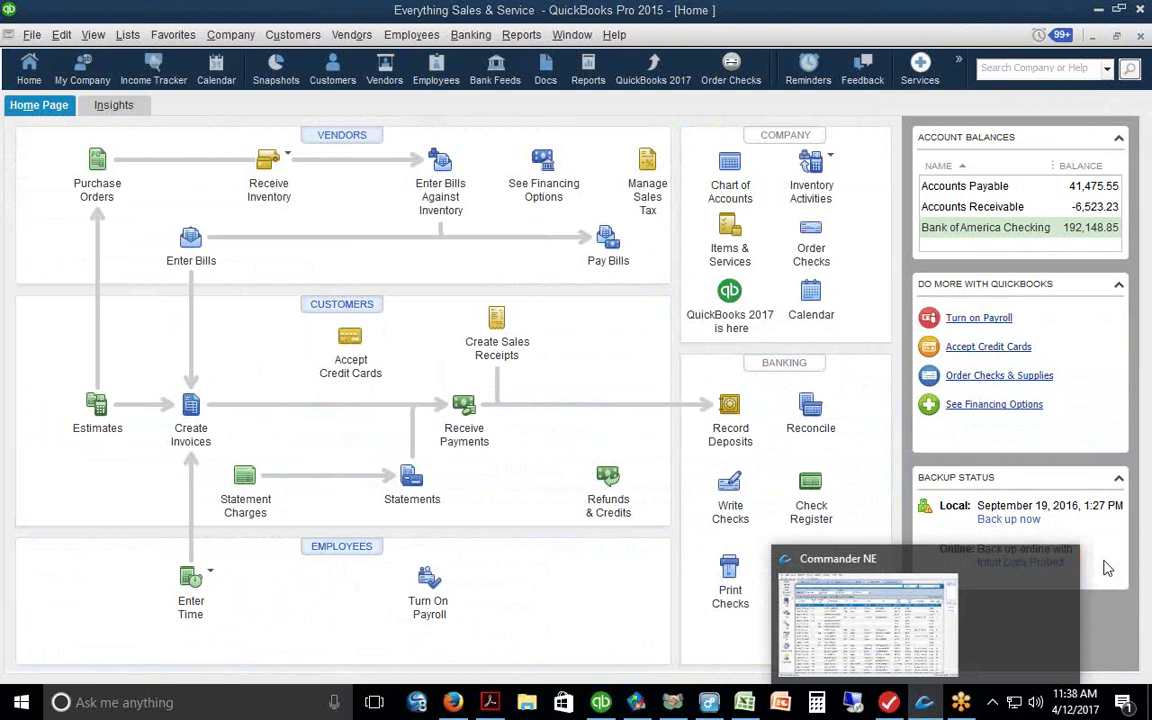
pyautogui.click(852, 566)
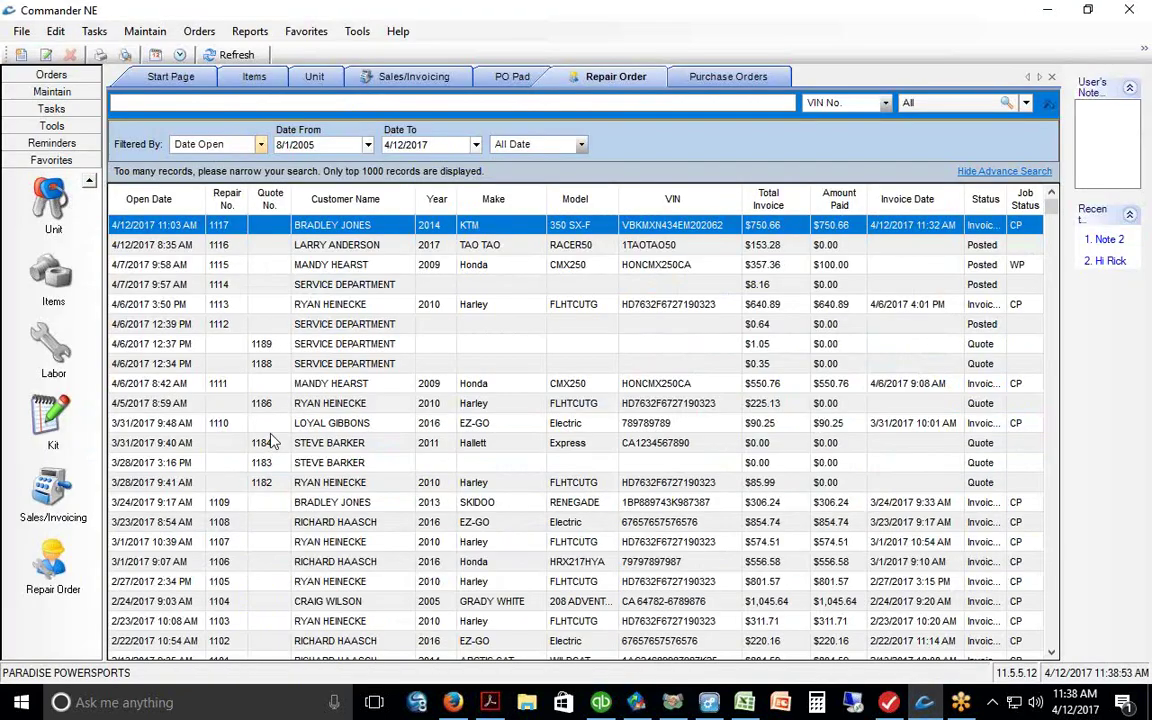
pyautogui.click(30, 78)
pyautogui.click(48, 178)
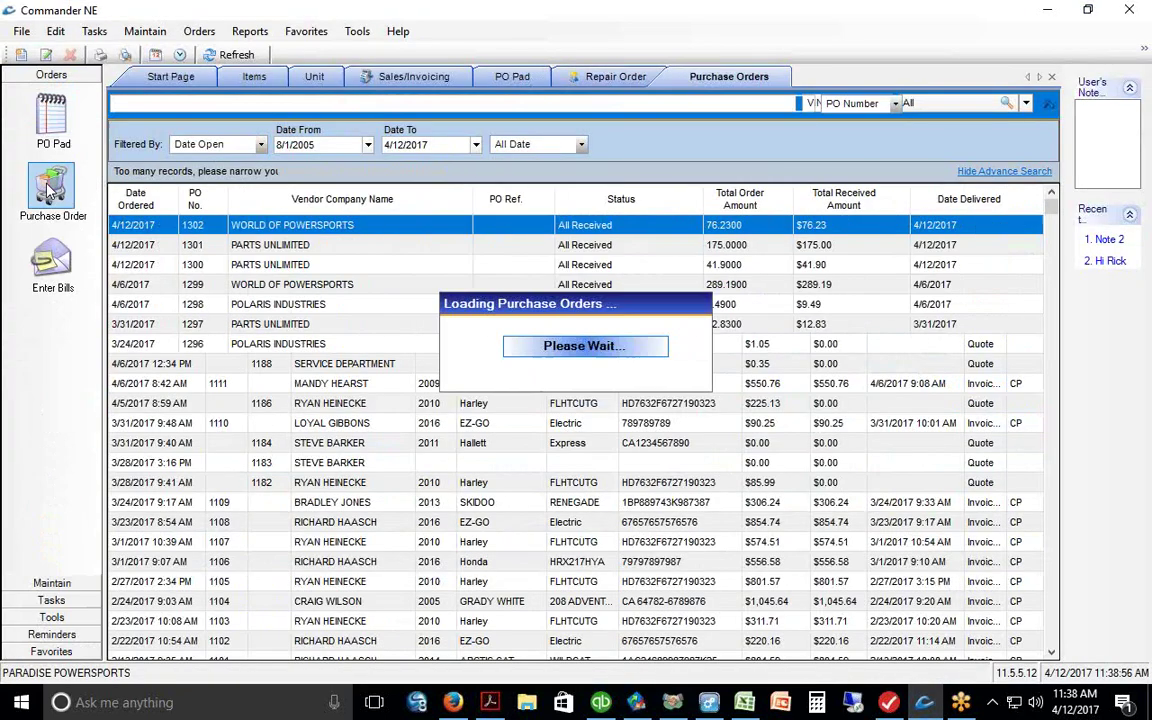
# - Start a bill for the 4/12/2017 World of Powersports purchase order with vendor invoice number 12345, invoice date 4/12/2017 and due date 4/14/2017
pyautogui.rightClick(336, 231)
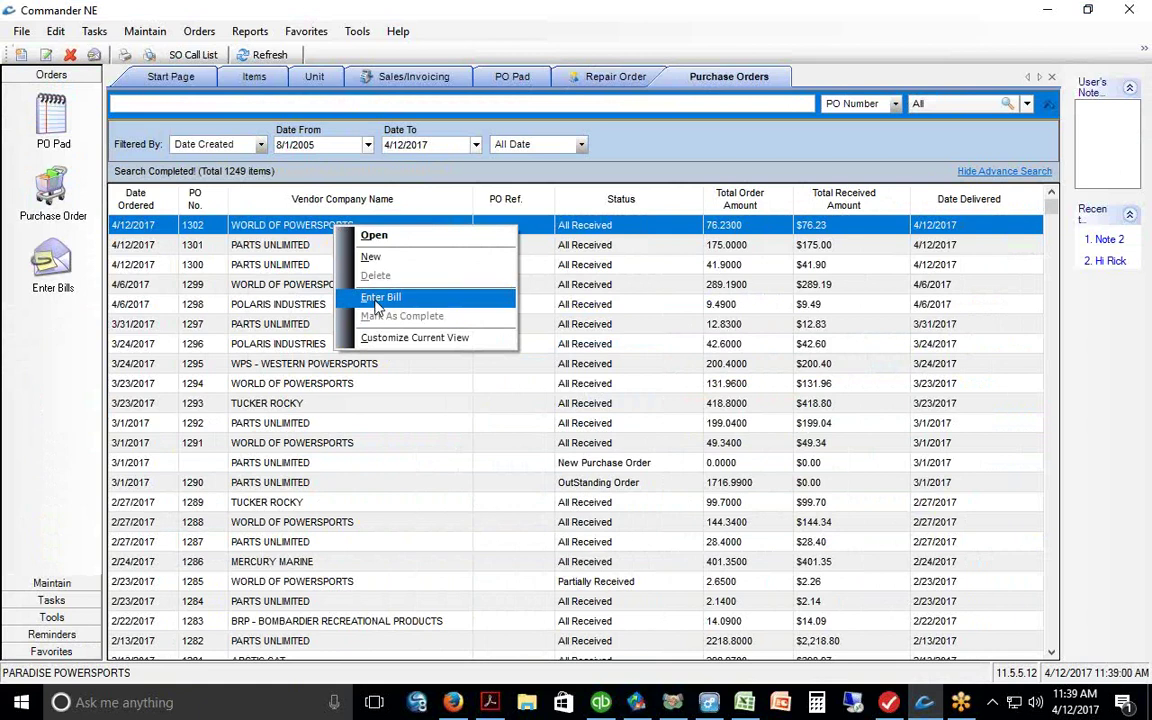
pyautogui.click(342, 293)
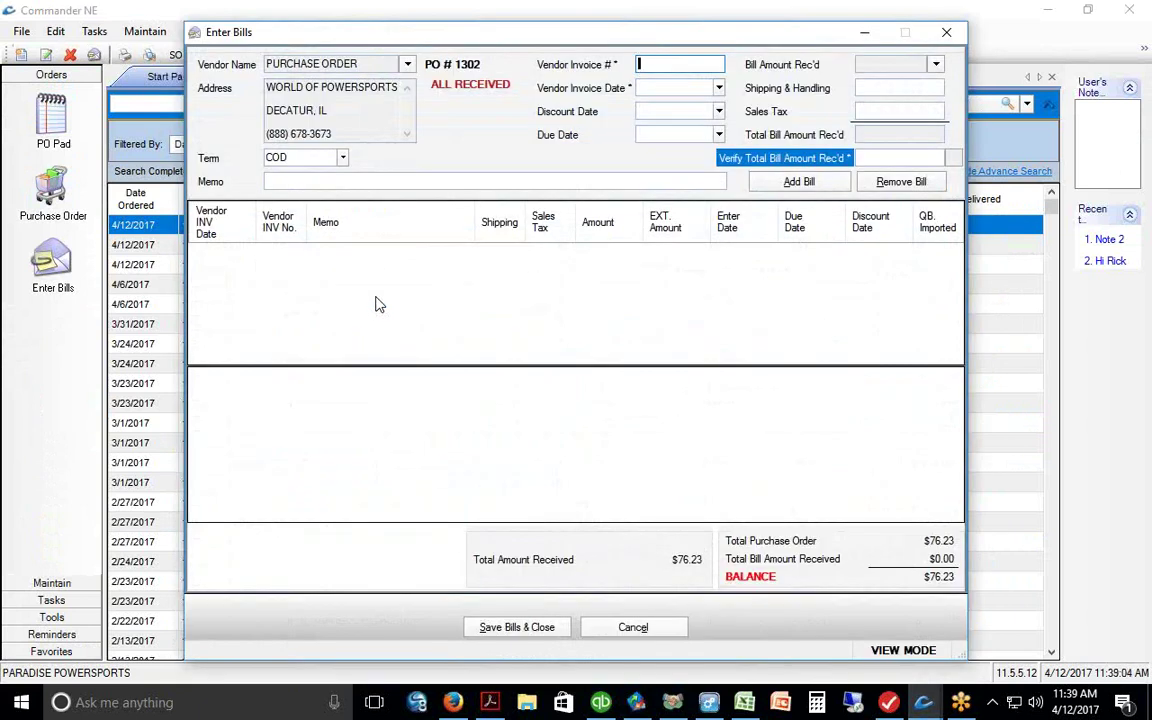
pyautogui.write('12345')
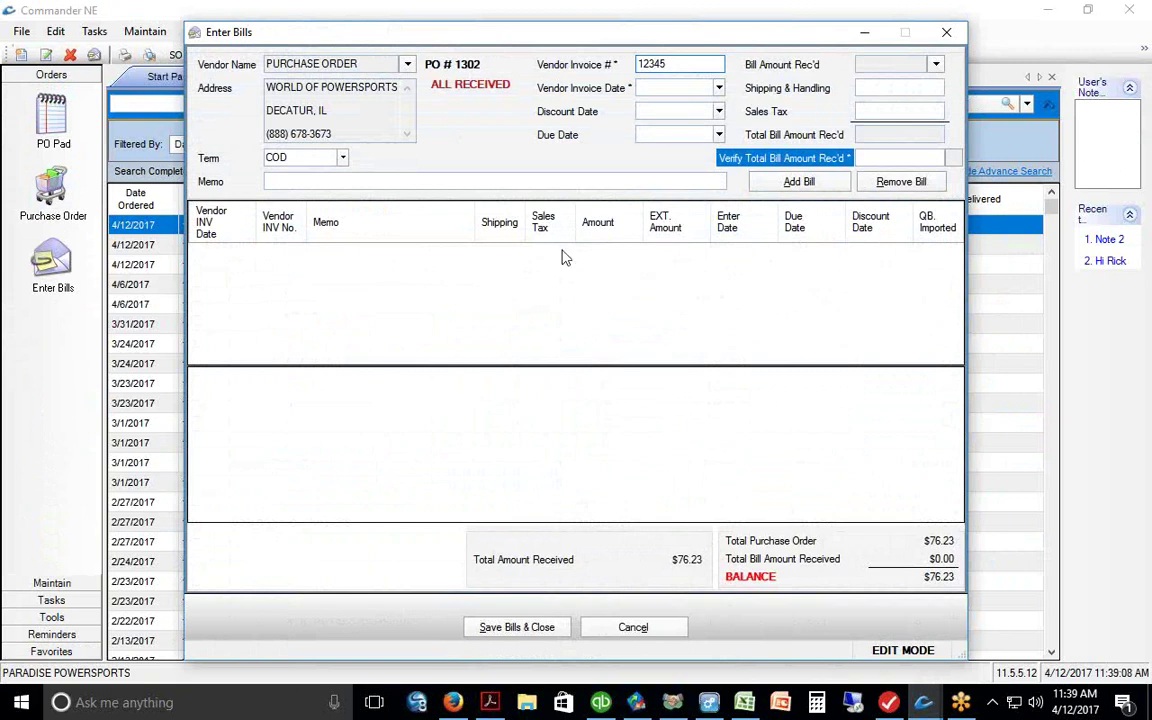
pyautogui.click(721, 90)
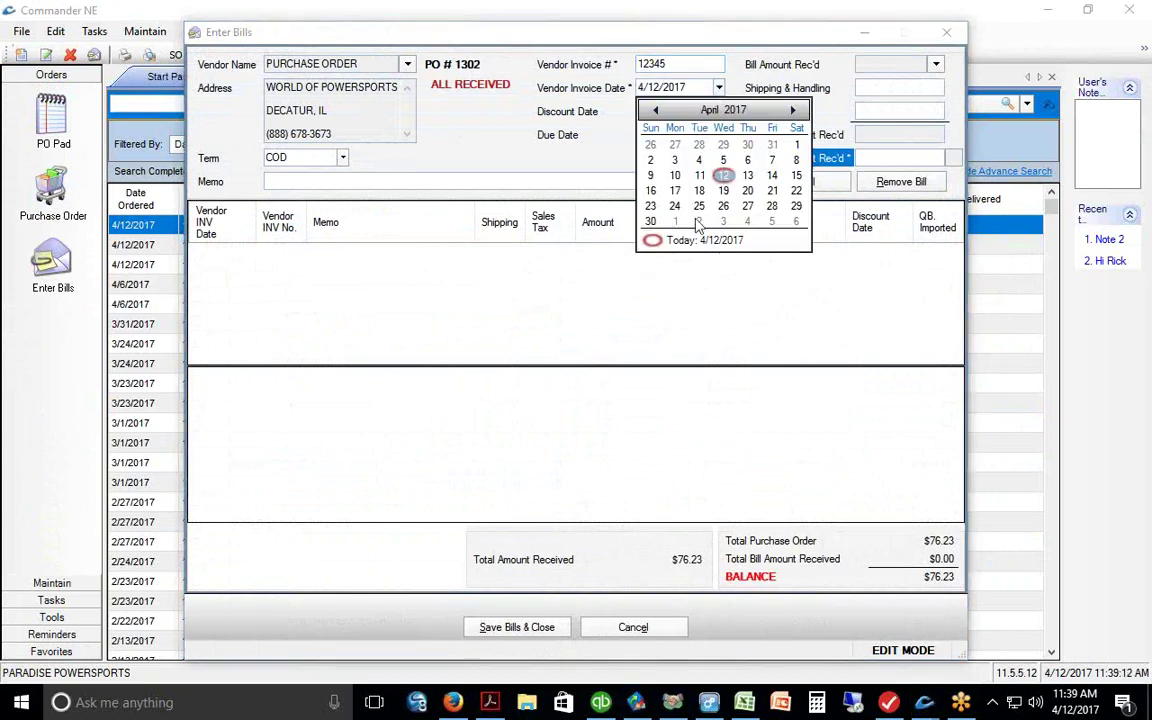
pyautogui.click(540, 280)
pyautogui.click(719, 135)
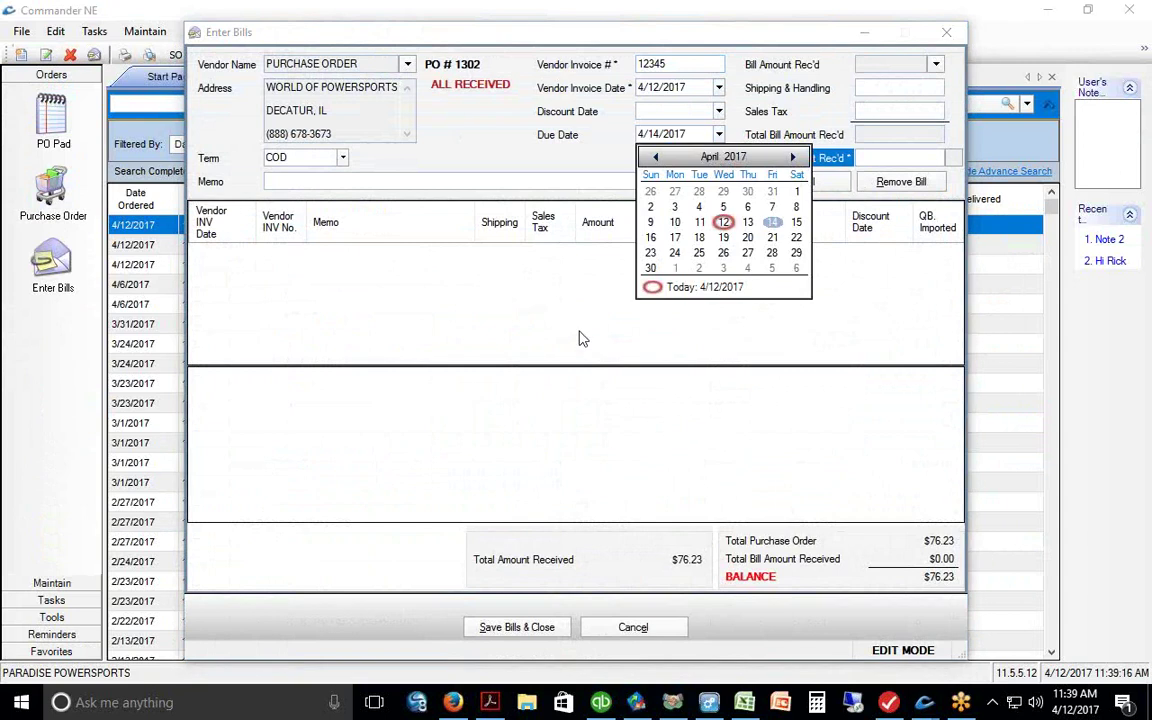
pyautogui.click(523, 300)
# - Set the bill quantity to 1 for all five purchase order items and accept the bill amount
pyautogui.click(937, 65)
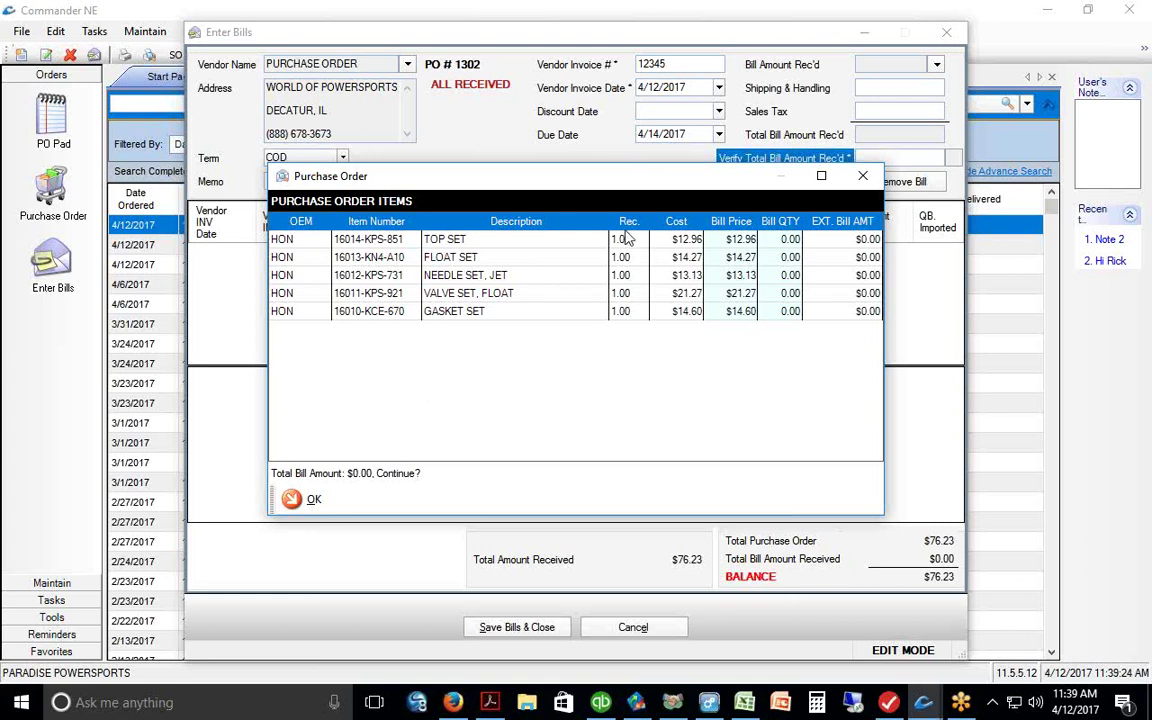
pyautogui.click(780, 240)
pyautogui.write('1')
pyautogui.click(790, 258)
pyautogui.write('1')
pyautogui.click(788, 276)
pyautogui.write('1')
pyautogui.click(787, 294)
pyautogui.click(786, 313)
pyautogui.write('1')
pyautogui.click(783, 294)
pyautogui.write('1')
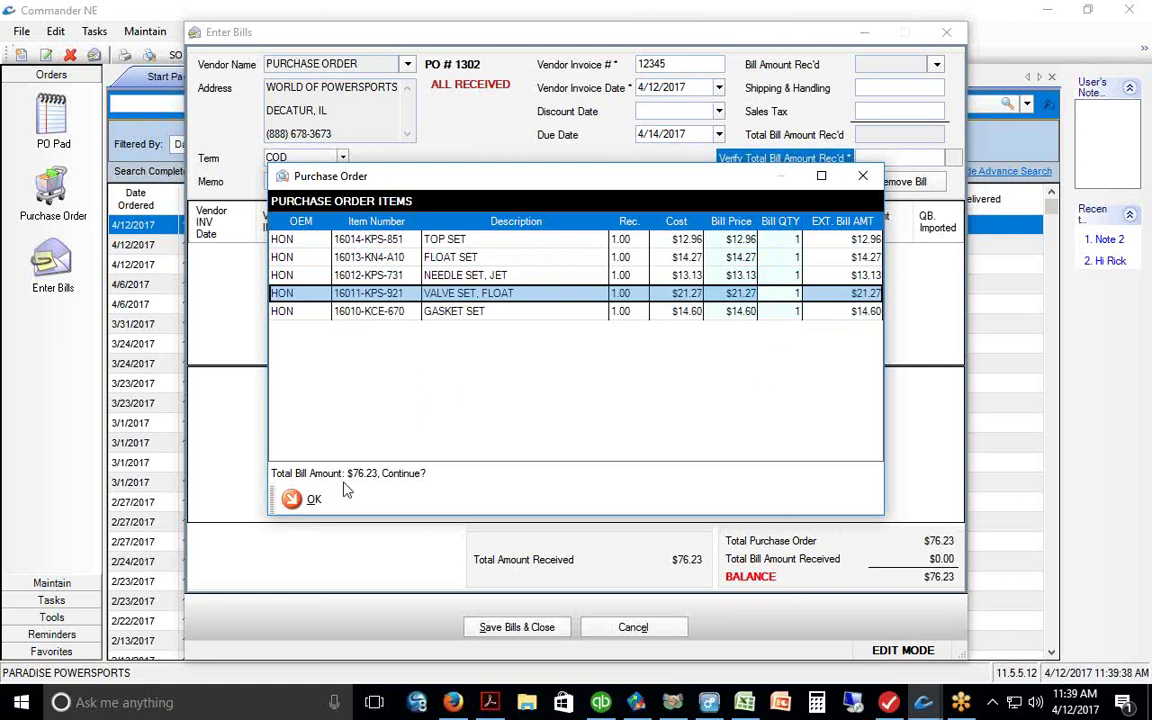
pyautogui.click(305, 498)
# - Enter $25 shipping and handling, verify the total bill amount as $101.23, then add the bill and save it
pyautogui.click(877, 64)
pyautogui.click(876, 88)
pyautogui.write('$25')
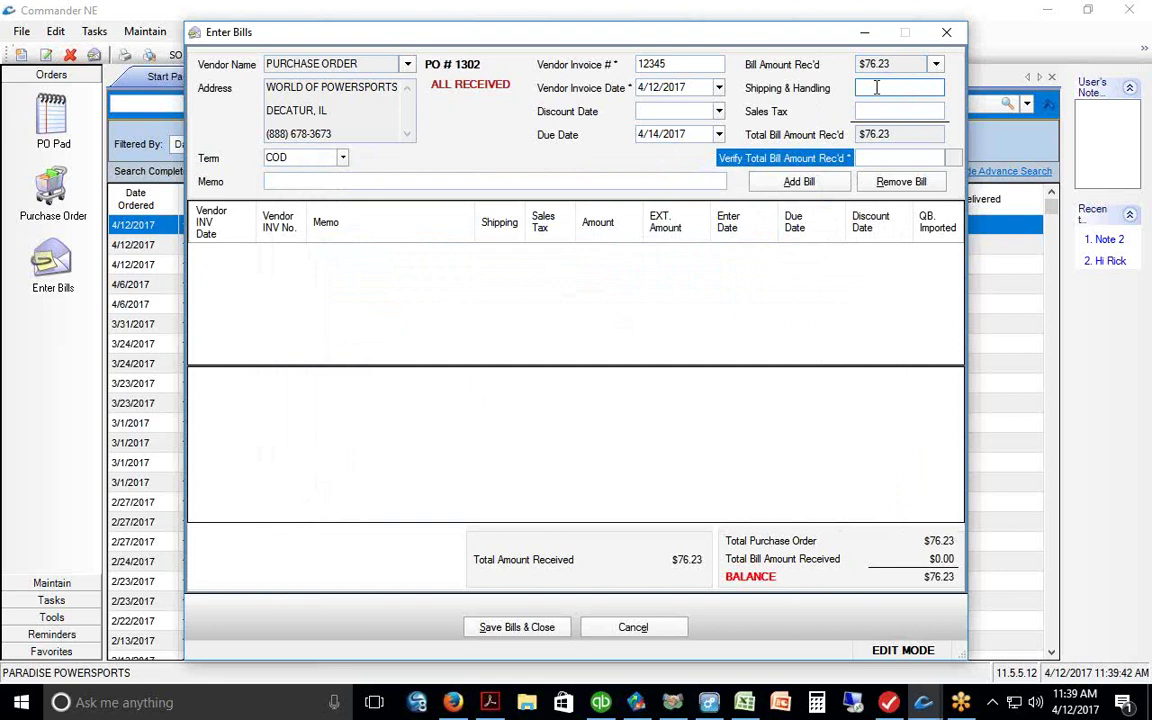
pyautogui.click(869, 157)
pyautogui.write('$101.23')
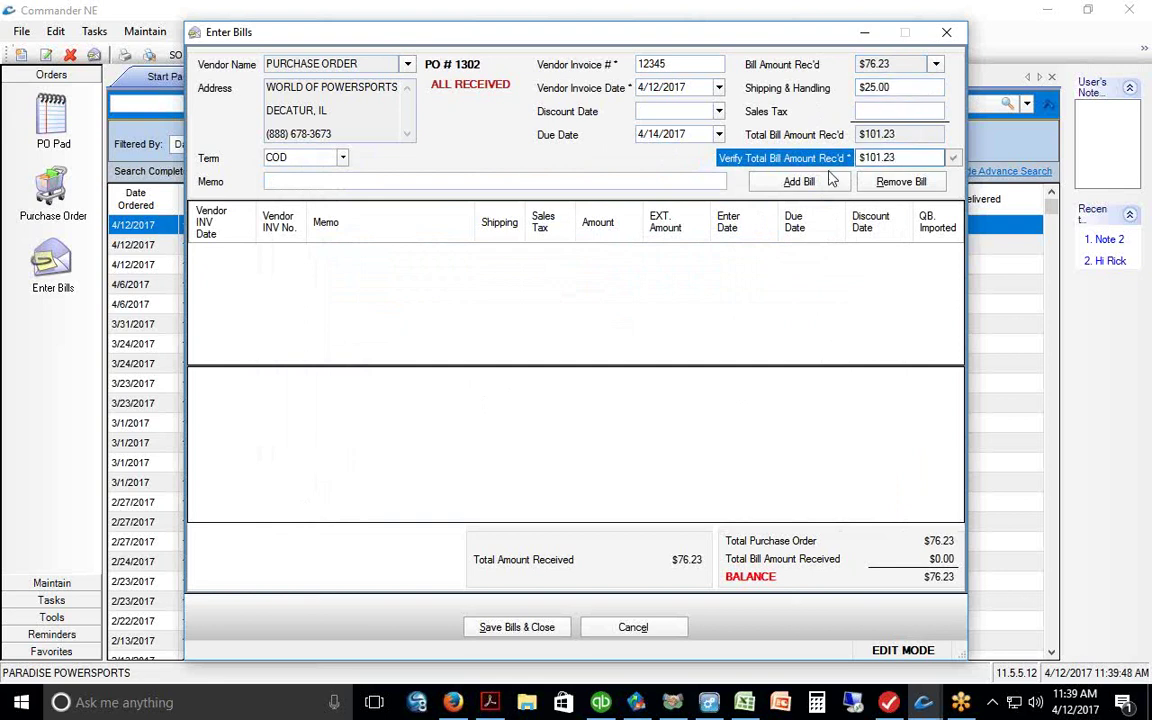
pyautogui.click(799, 181)
pyautogui.click(508, 632)
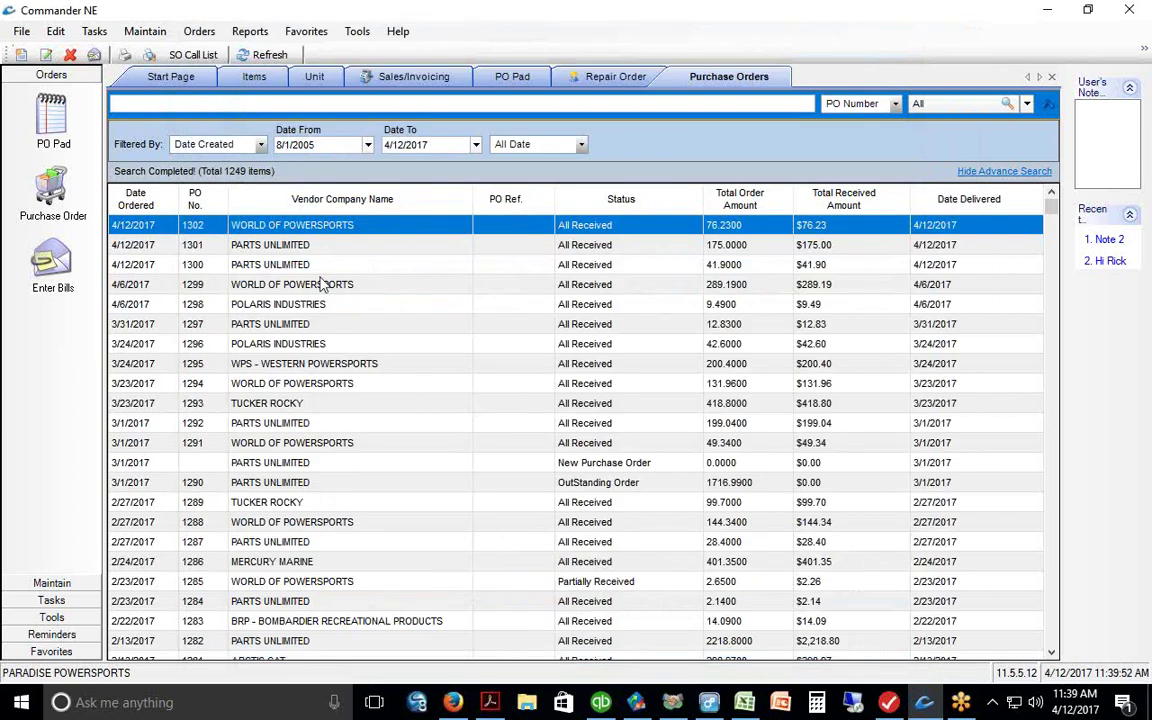
# - Reopen the bill entry for the World of Powersports purchase order, review the saved bill, and close it
pyautogui.rightClick(310, 226)
pyautogui.click(336, 300)
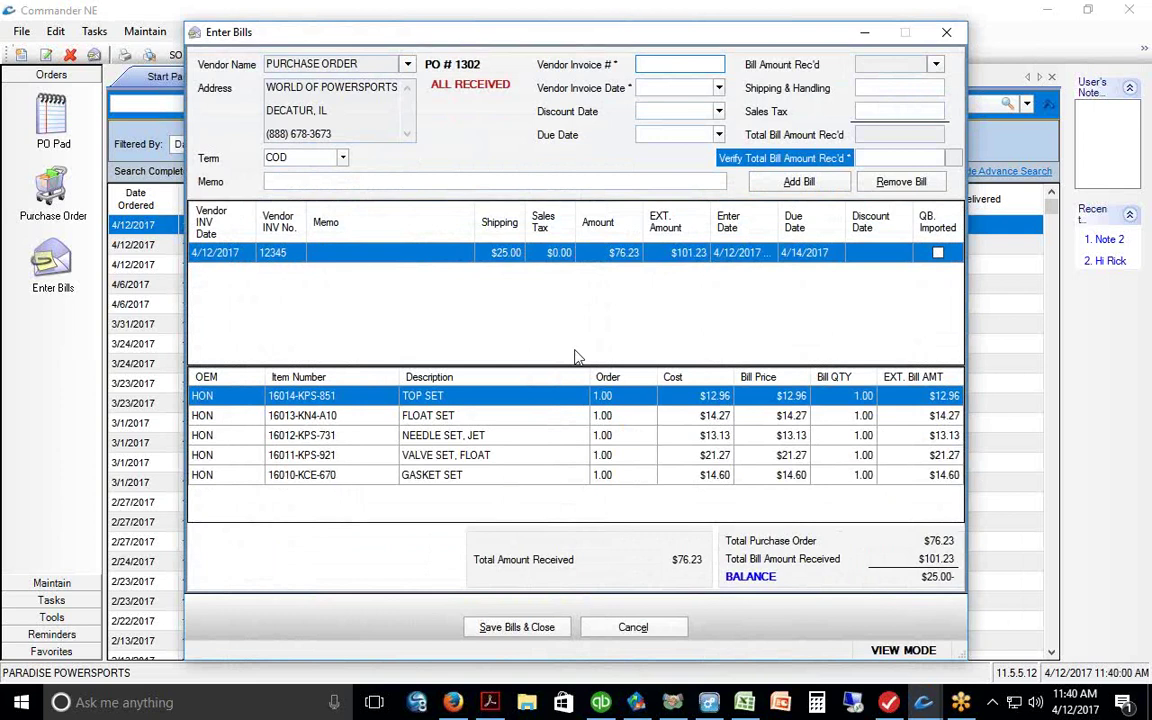
pyautogui.click(946, 32)
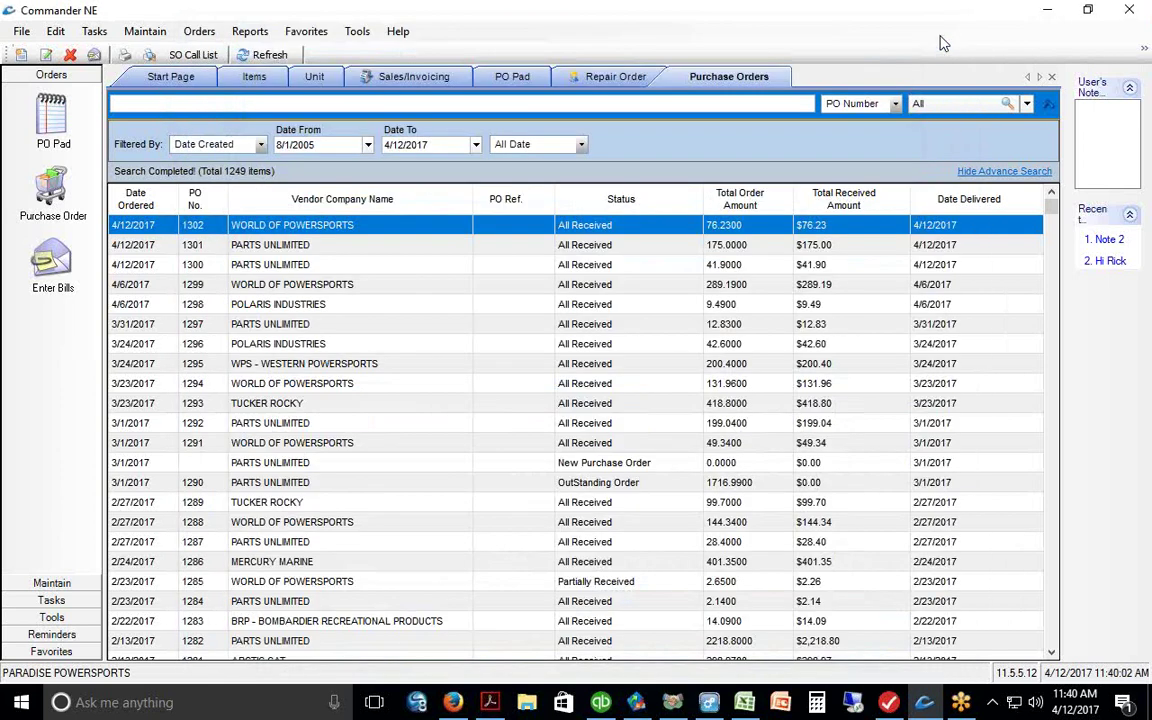
# - Switch to QuickBooks and transfer the 4/12/2017 transactions, including the new vendor bill, with the Commander NE QuickBooks Interface
pyautogui.click(600, 702)
pyautogui.click(636, 702)
pyautogui.click(349, 551)
pyautogui.click(648, 455)
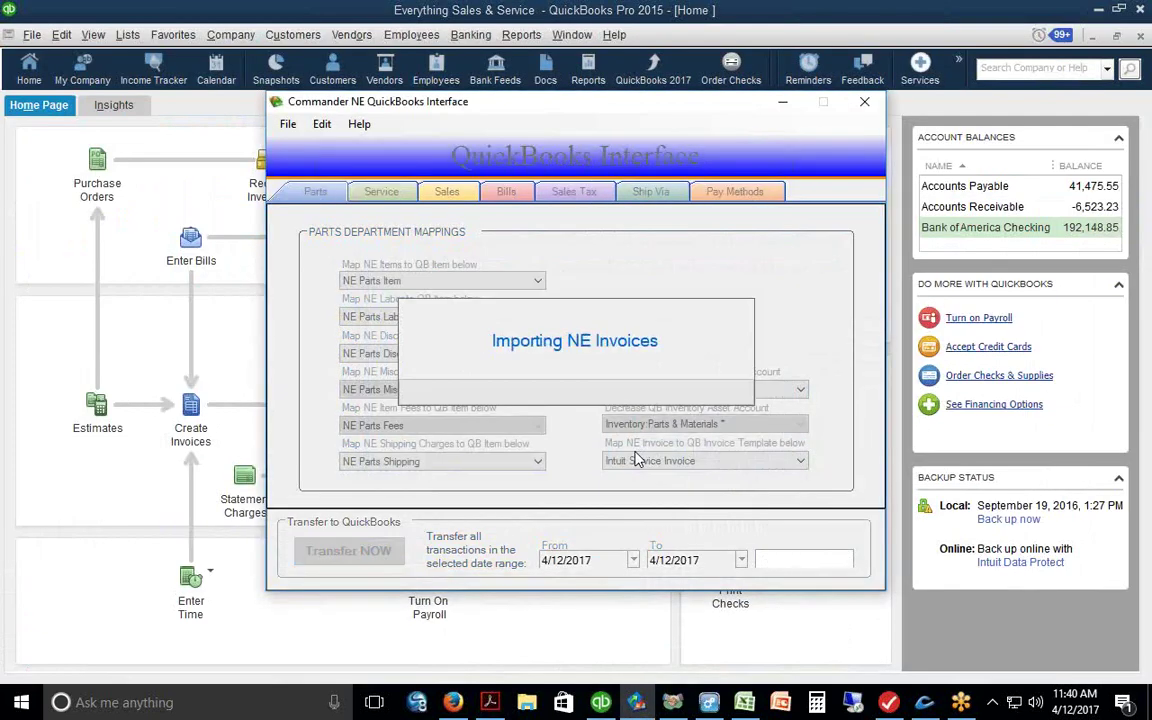
pyautogui.click(734, 419)
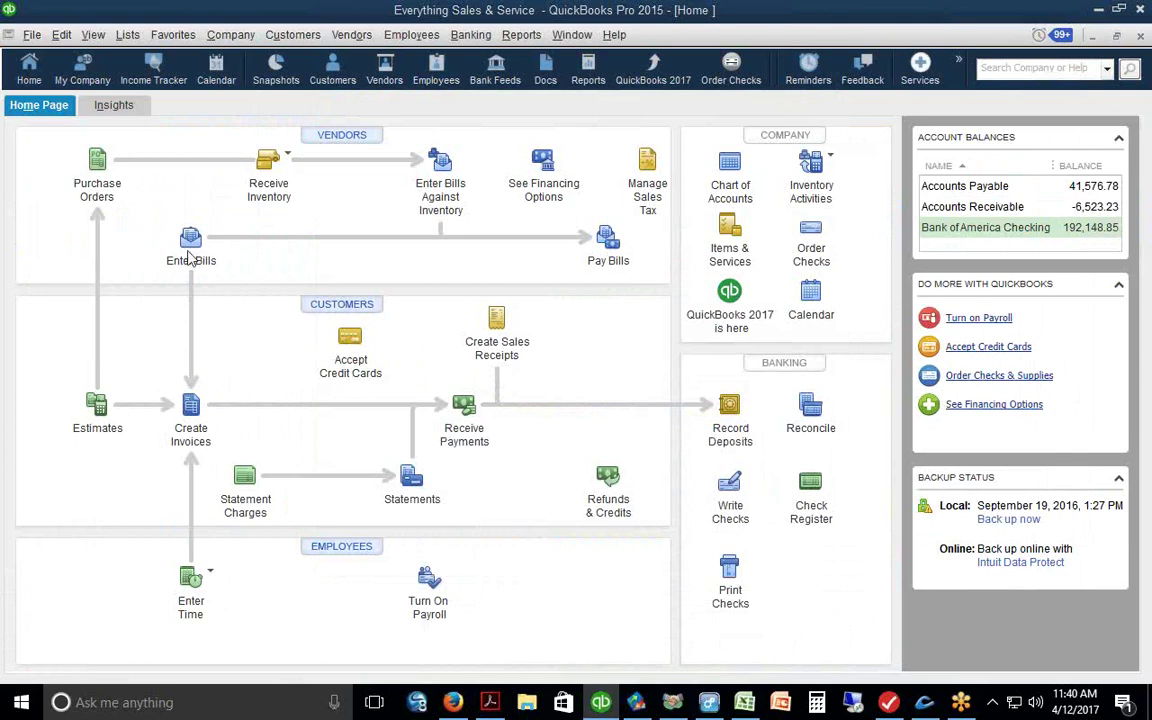
# - Find the World of Powersports bill due 04/14/2017 among the bills to pay, open it for review, and return to the home page
pyautogui.click(608, 245)
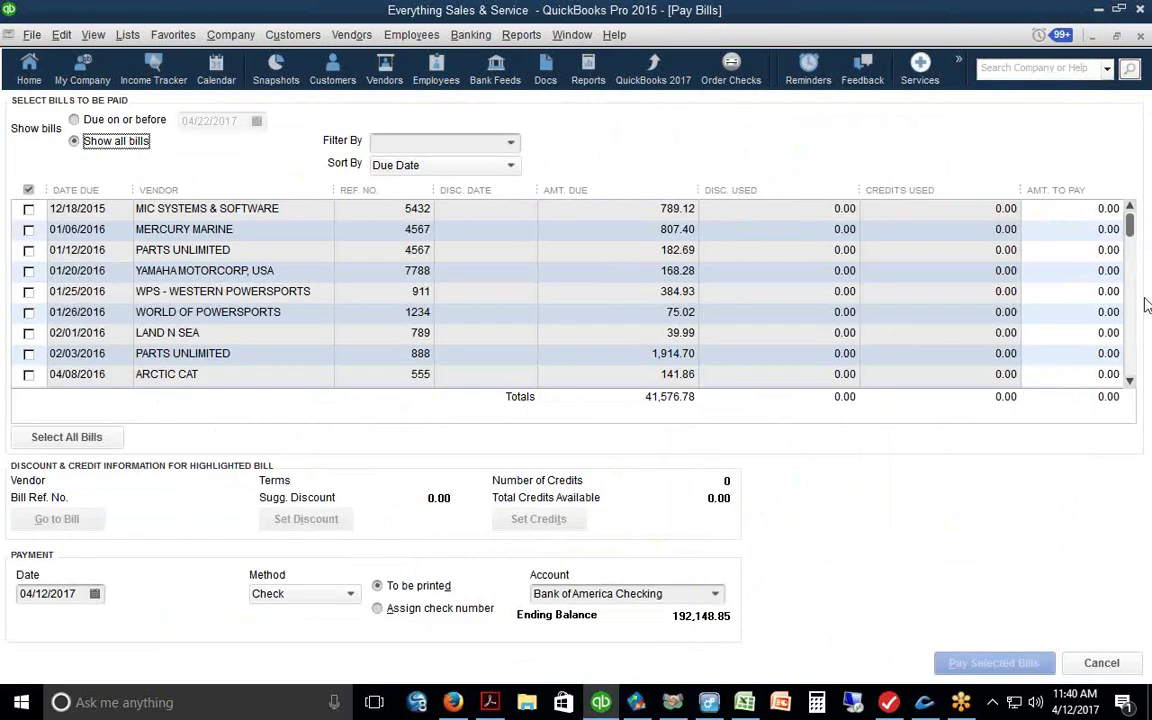
pyautogui.scroll(-15, 1025, 212)
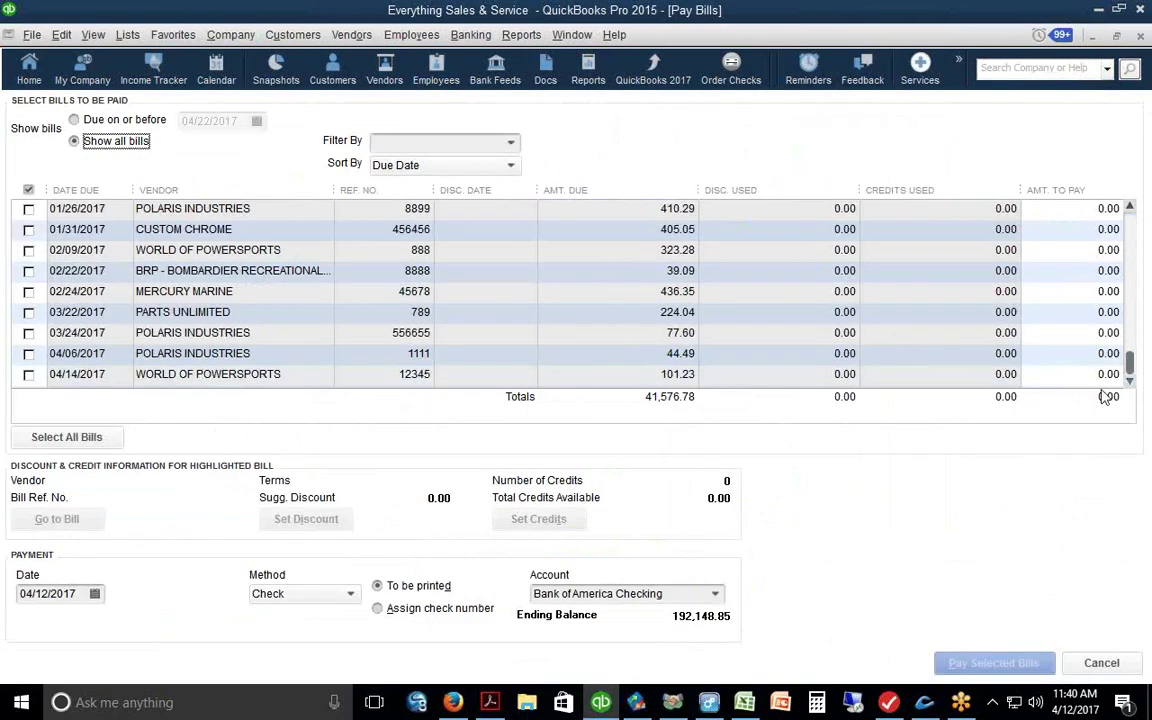
pyautogui.click(188, 378)
pyautogui.click(57, 519)
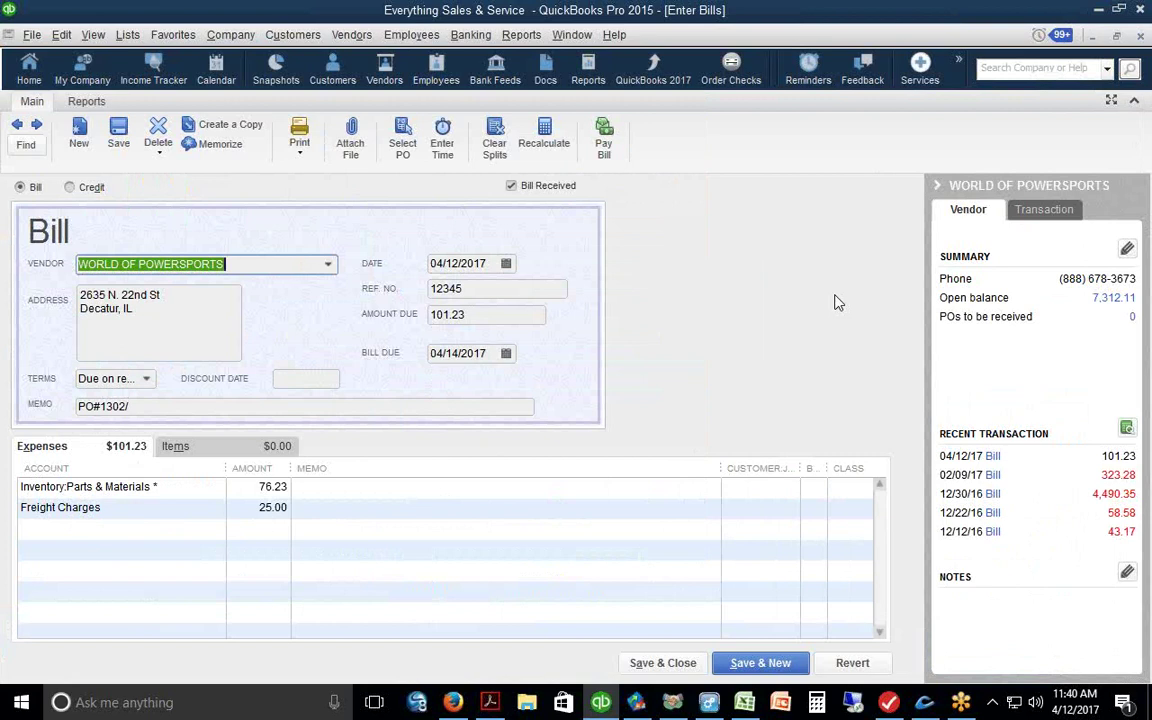
pyautogui.click(29, 68)
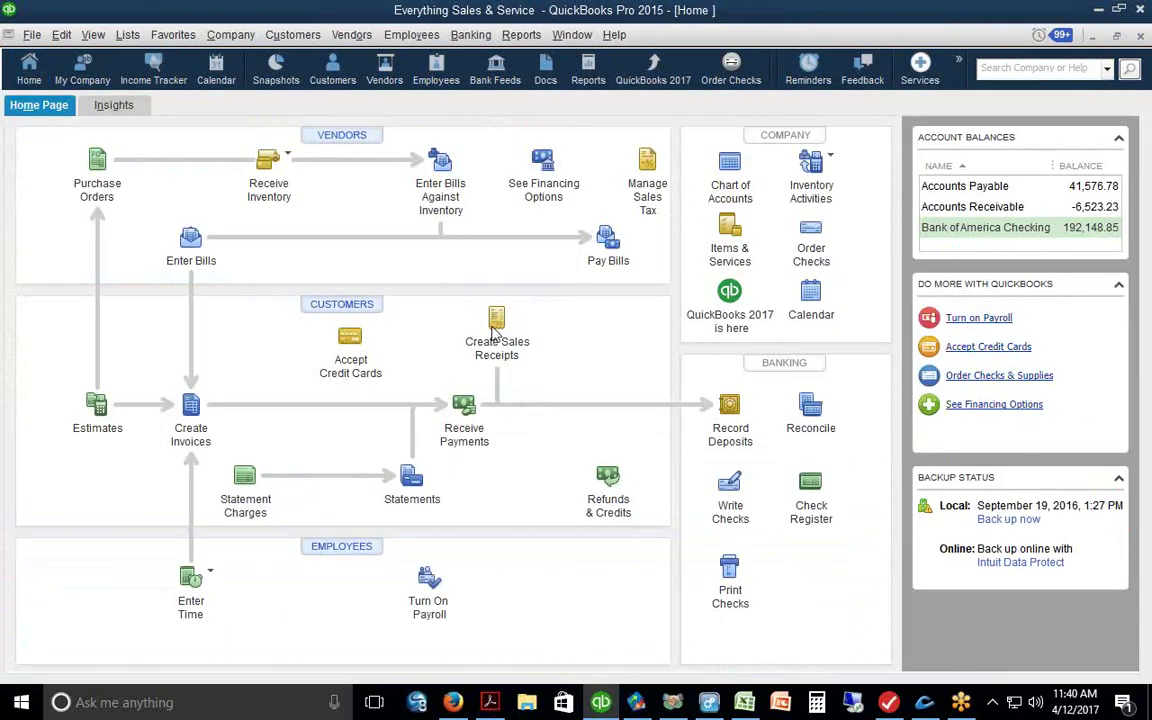
# - Switch to the demo PDF in Acrobat Reader, highlight the QuickBooks Interface price and supported editions, and minimize the QuickBooks window
pyautogui.hotkey('alt', 'Tab')
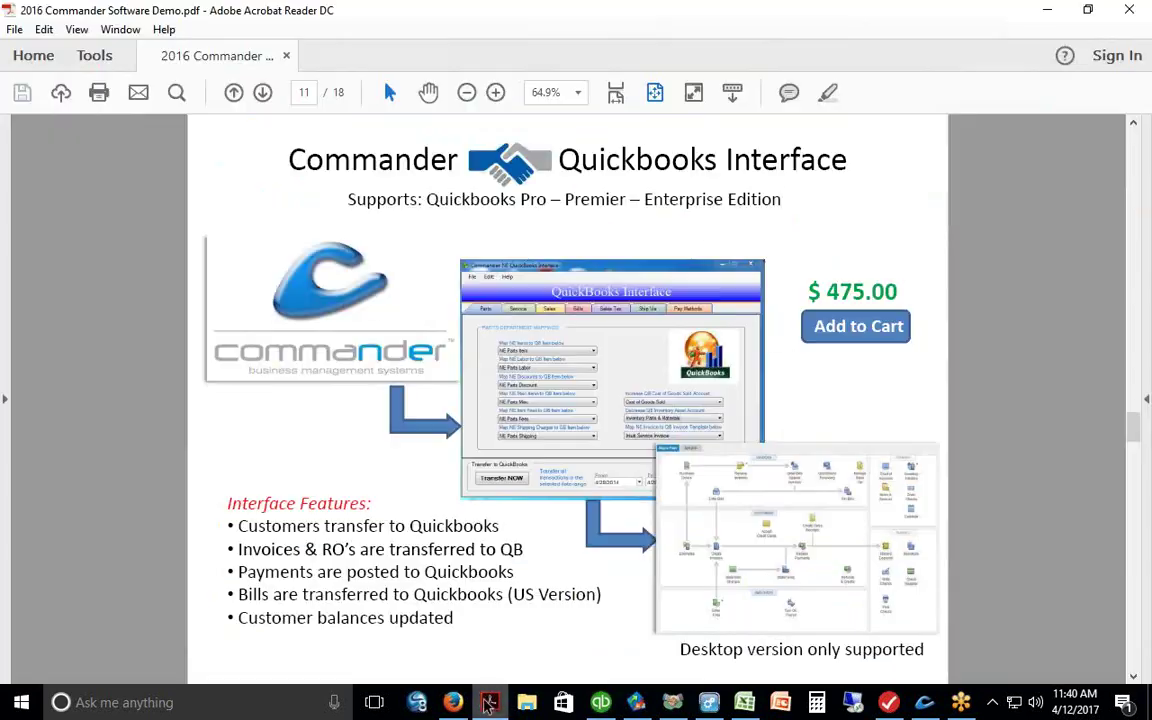
pyautogui.moveTo(806, 290); pyautogui.dragTo(898, 292)
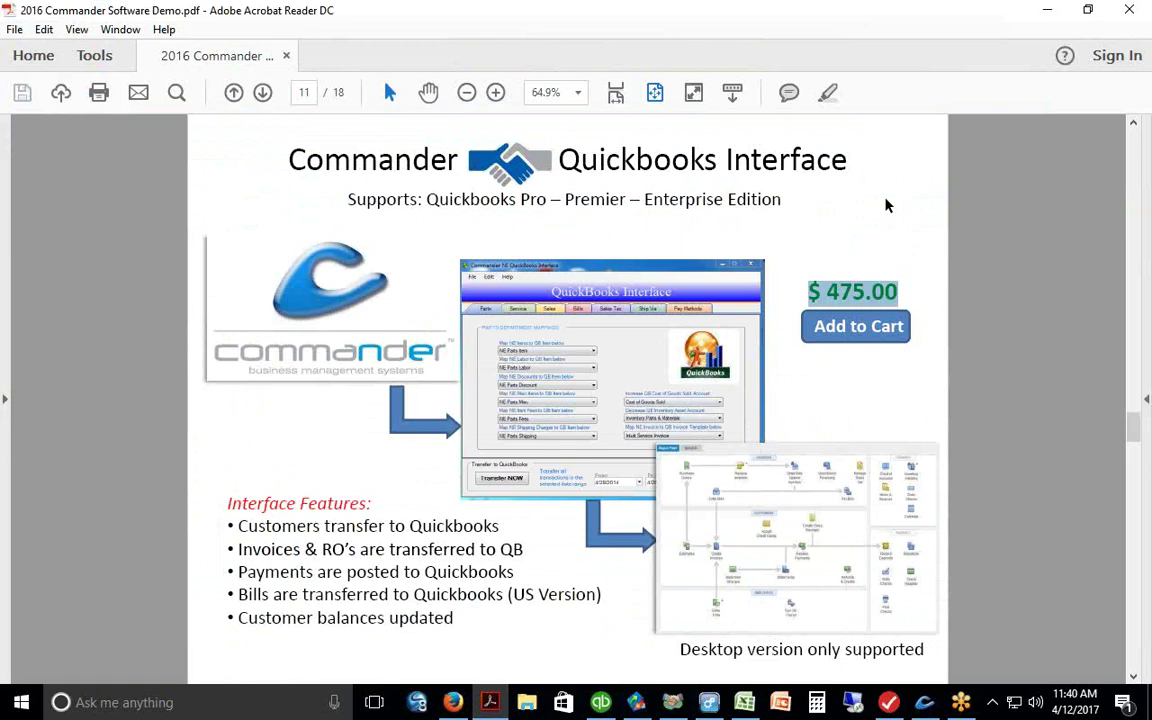
pyautogui.moveTo(427, 199); pyautogui.dragTo(547, 200)
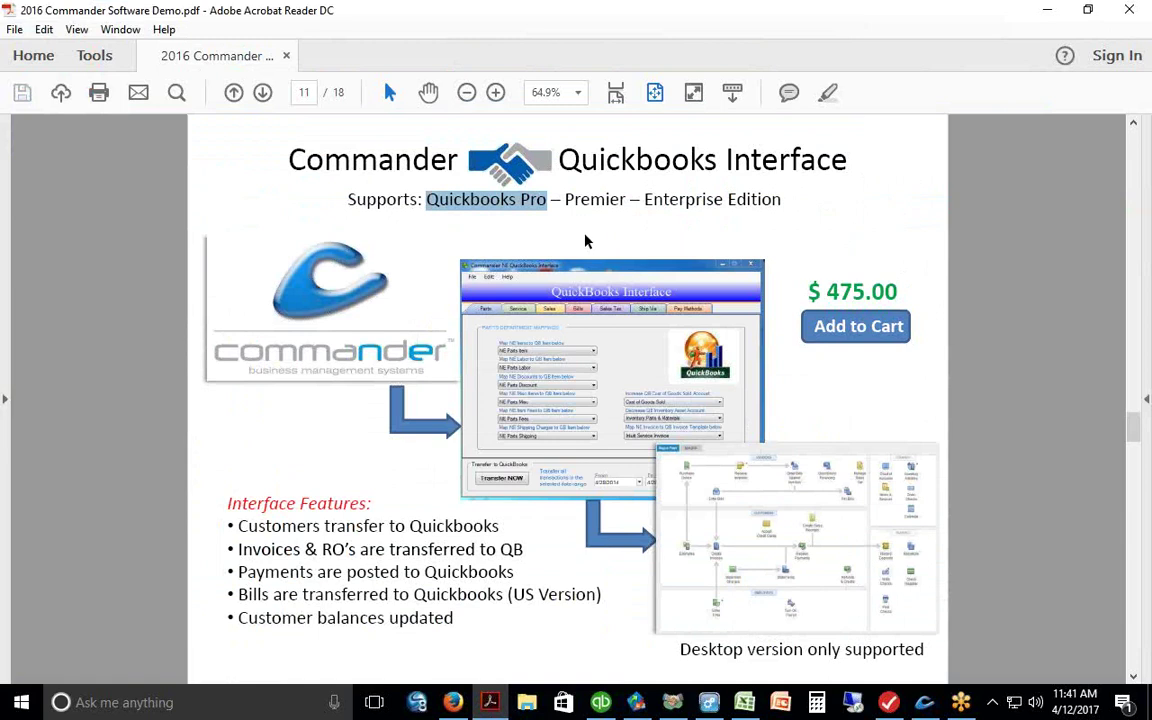
pyautogui.moveTo(564, 199); pyautogui.dragTo(708, 199)
pyautogui.click(651, 236)
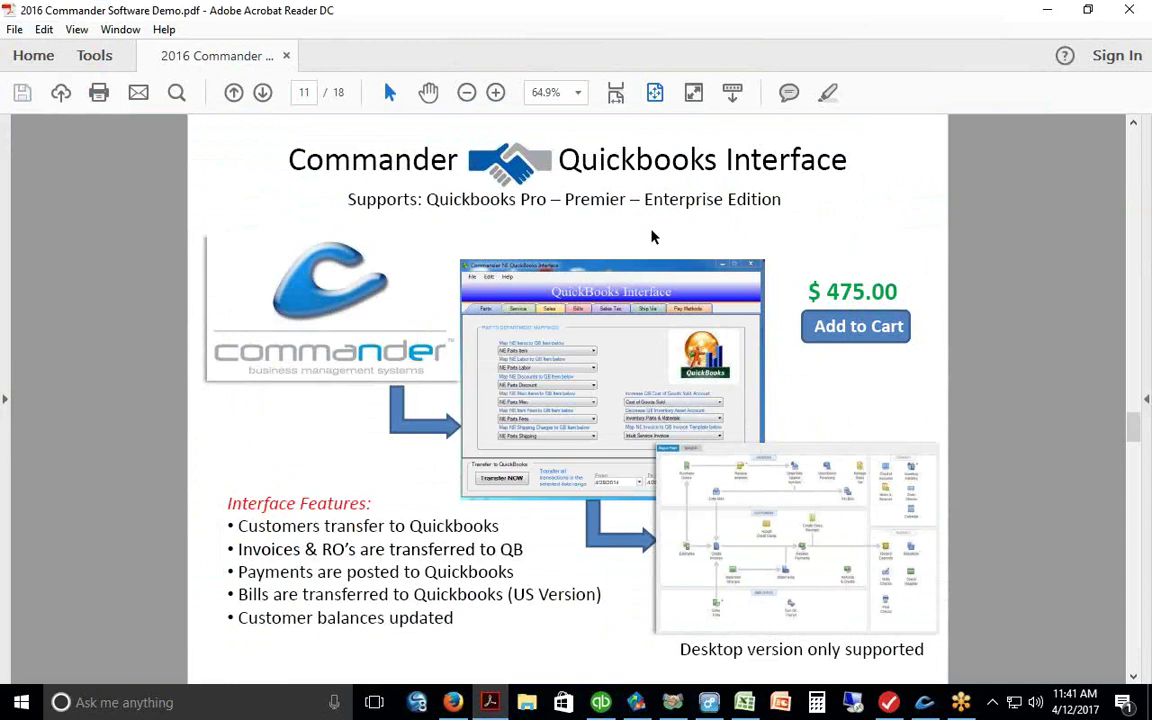
pyautogui.click(599, 703)
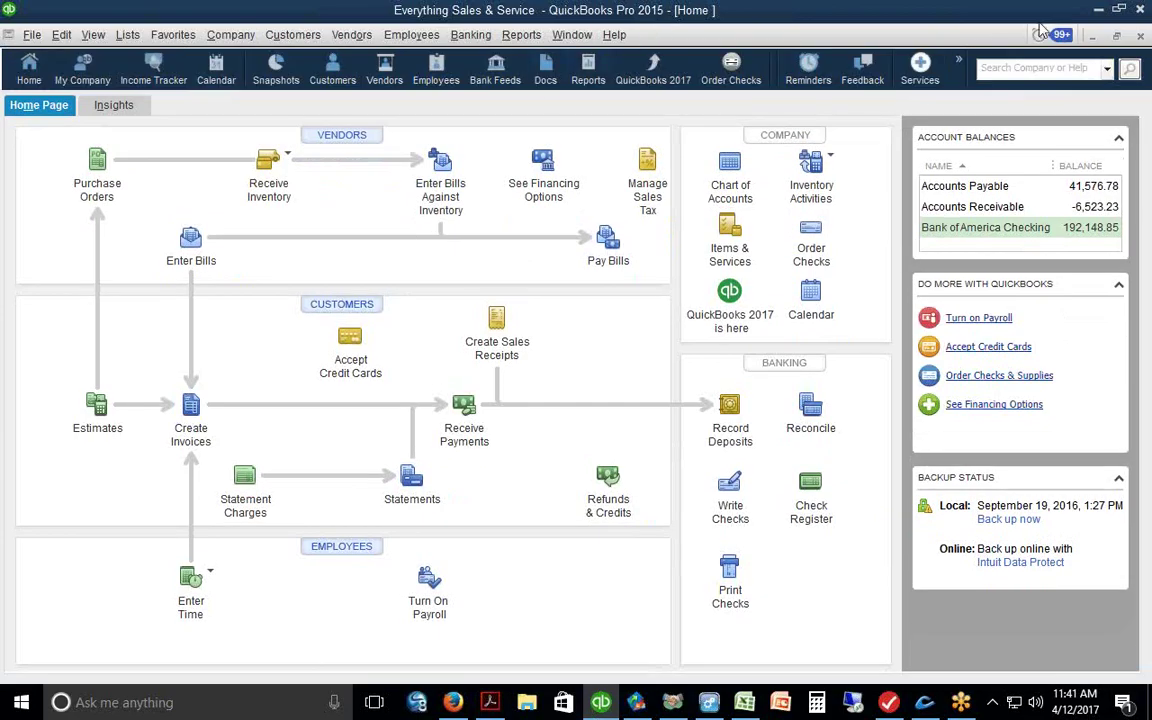
pyautogui.click(1097, 14)
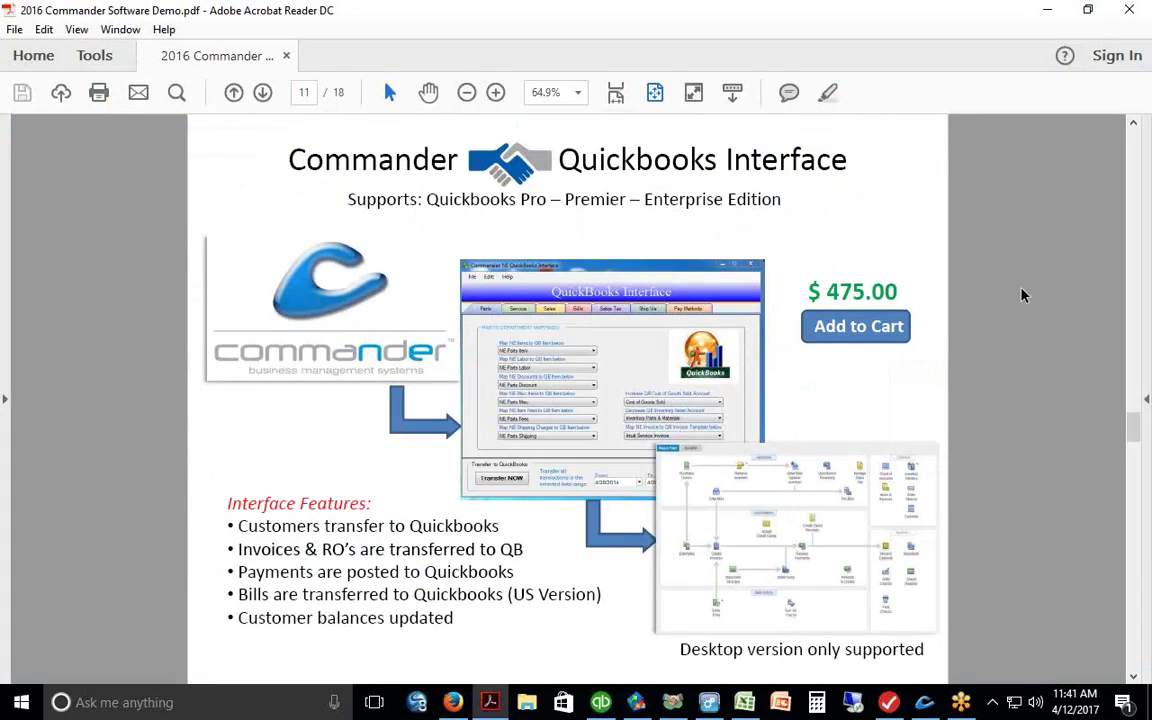
# - Go to the X-Charge / Global Merchant Services page and highlight the two service names and the information phone number
pyautogui.click(263, 93)
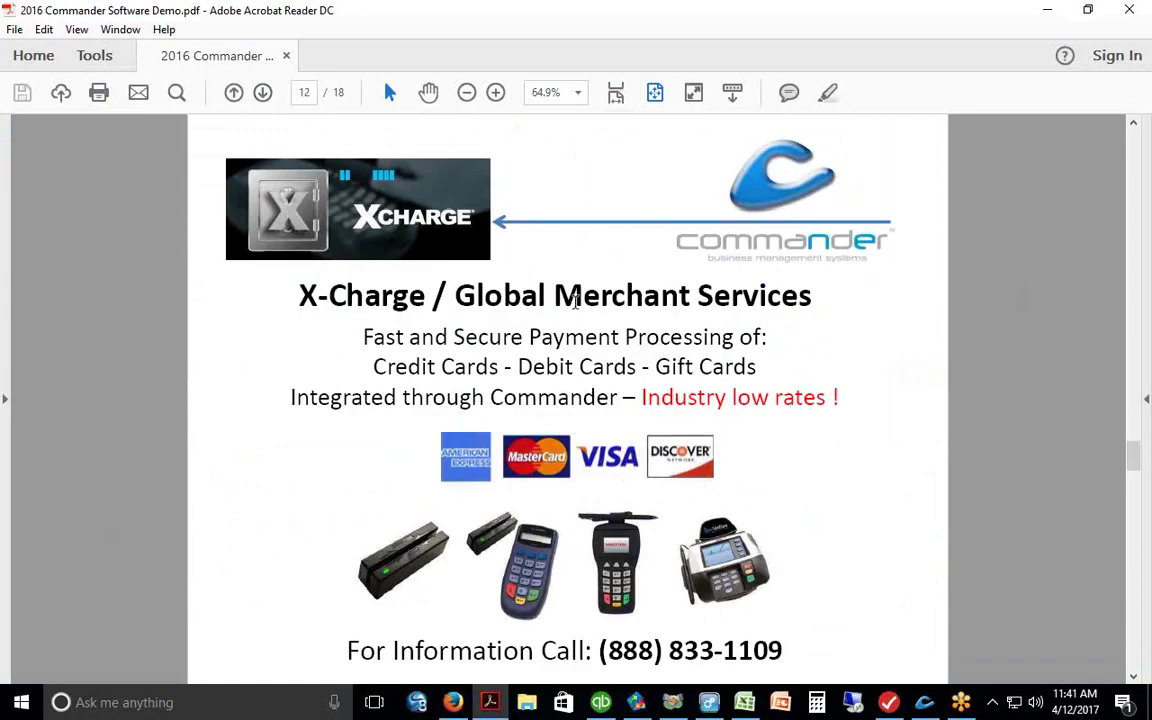
pyautogui.moveTo(457, 295); pyautogui.dragTo(812, 296)
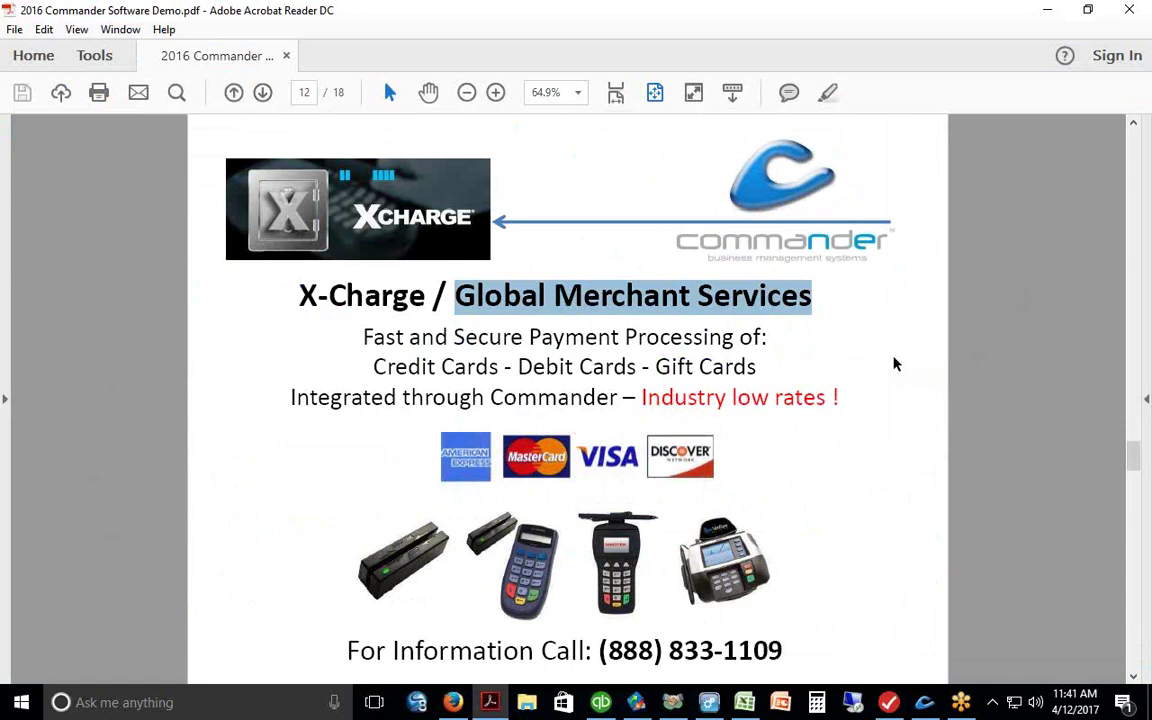
pyautogui.moveTo(300, 295); pyautogui.dragTo(410, 296)
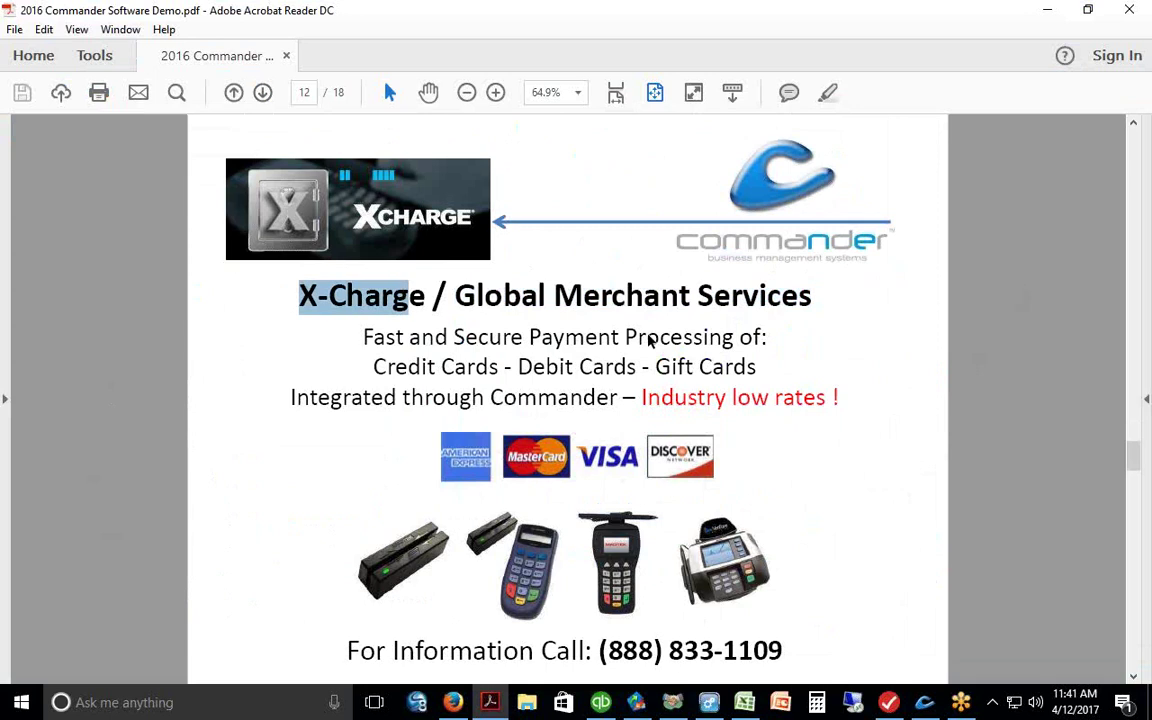
pyautogui.click(205, 463)
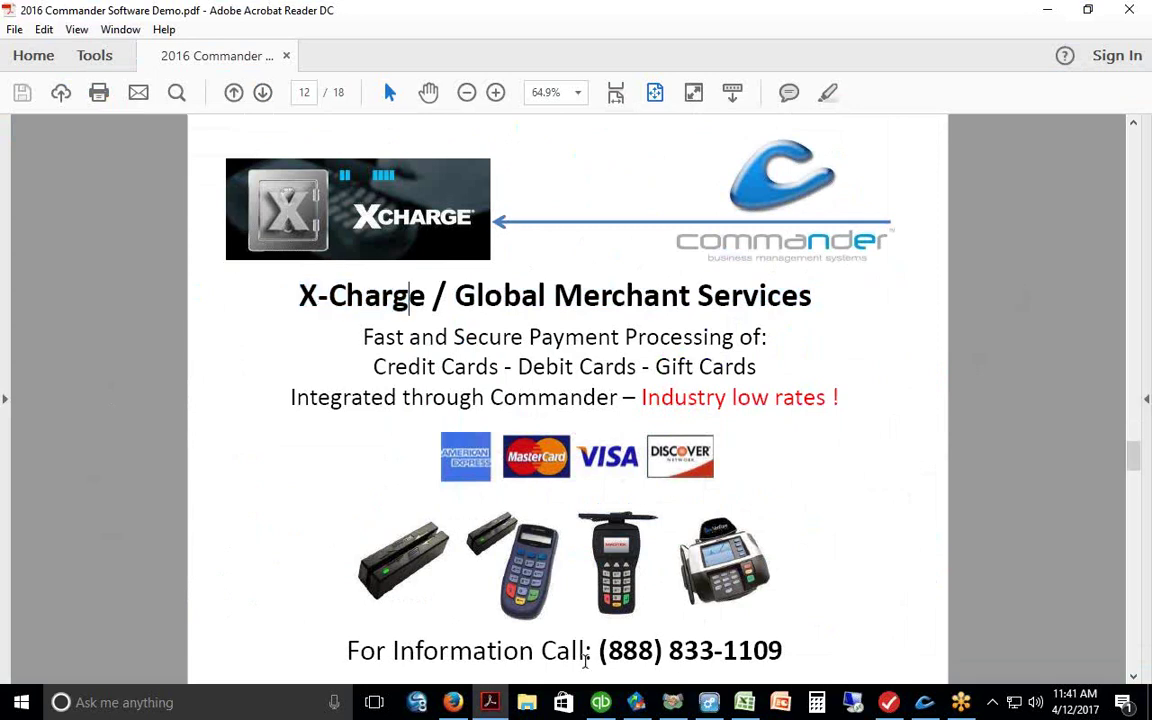
pyautogui.moveTo(597, 650); pyautogui.dragTo(805, 650)
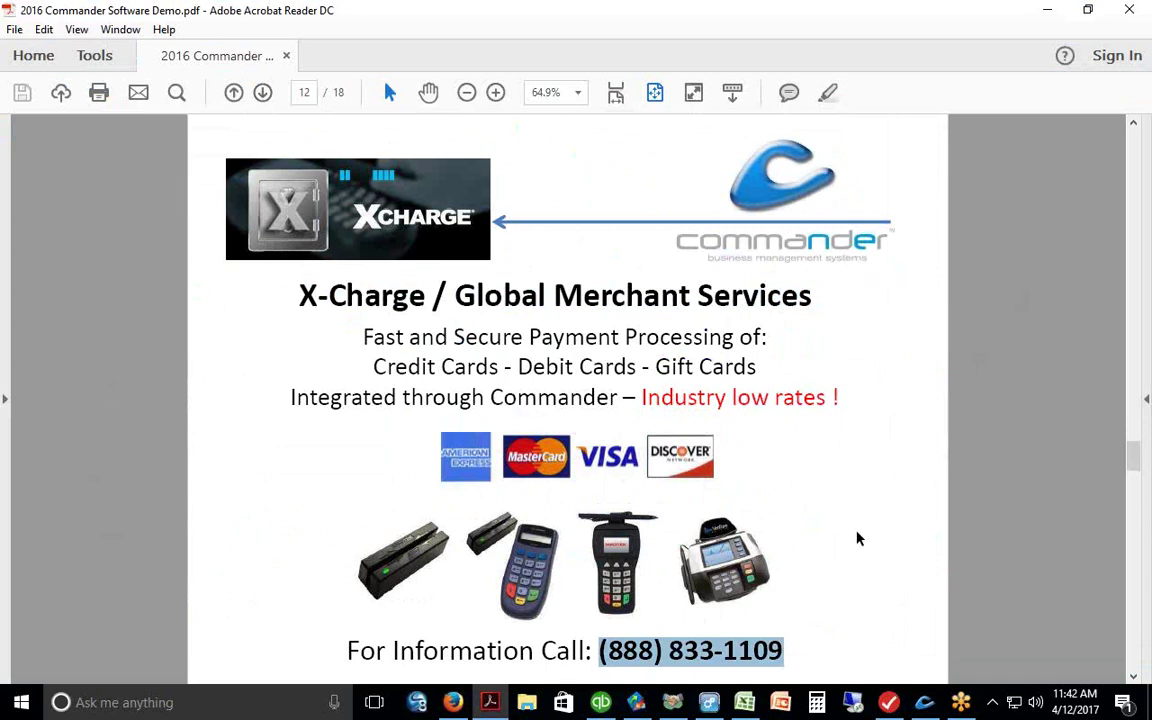
# - Switch to Commander NE, review the X-Charge card payment options in the posted 2009 Honda CMX250 repair order's checkout, and close the order
pyautogui.click(924, 702)
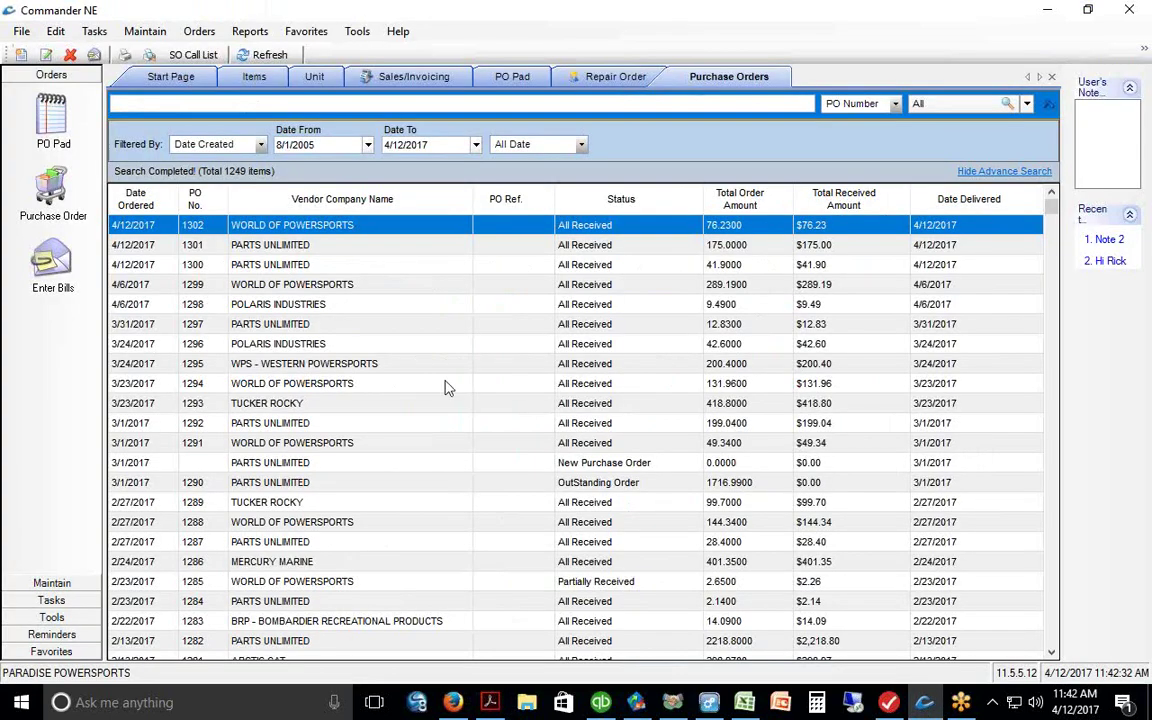
pyautogui.click(51, 583)
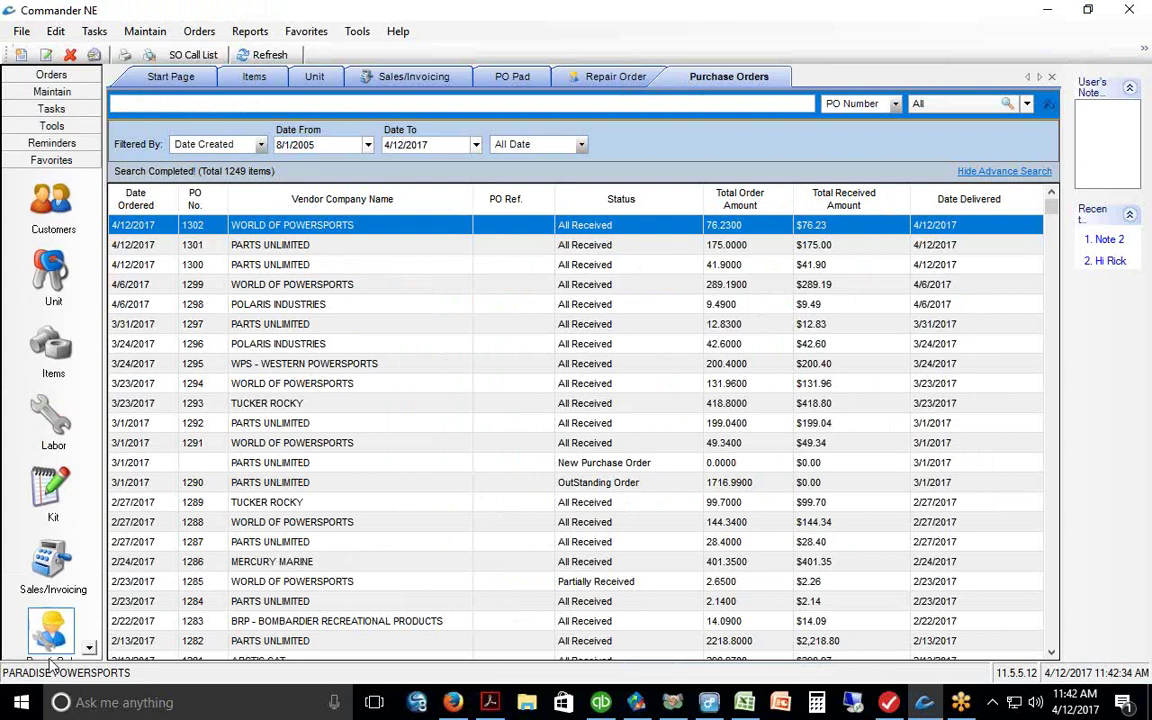
pyautogui.click(53, 630)
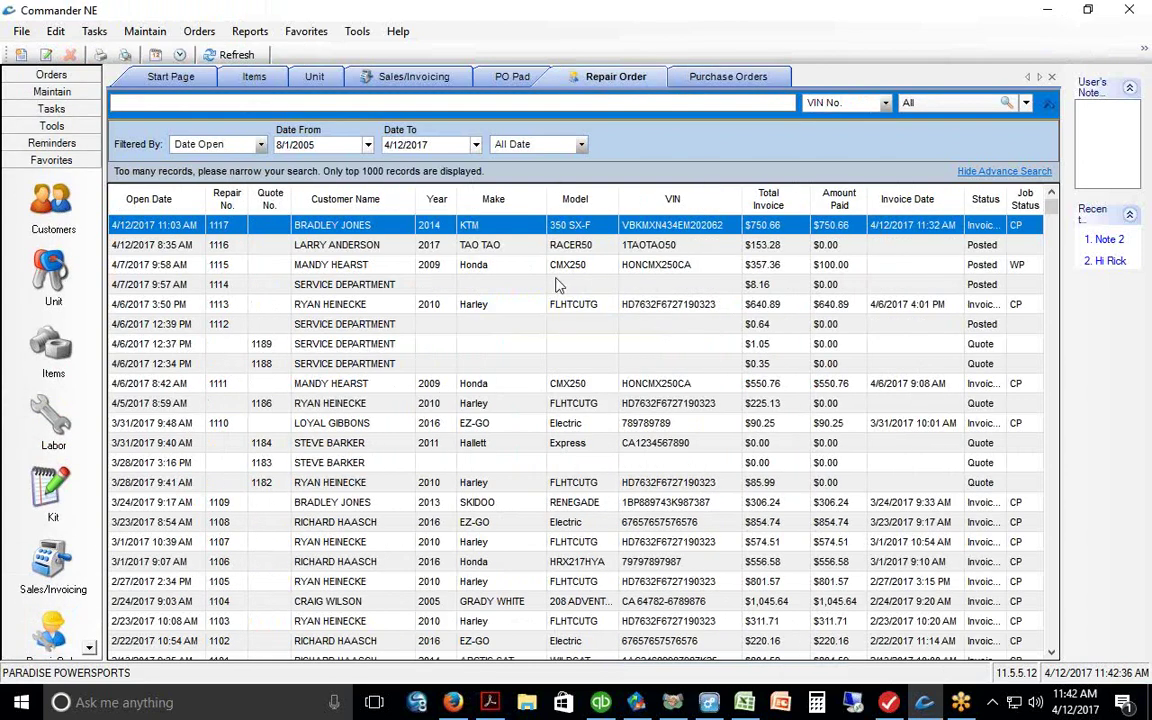
pyautogui.doubleClick(539, 271)
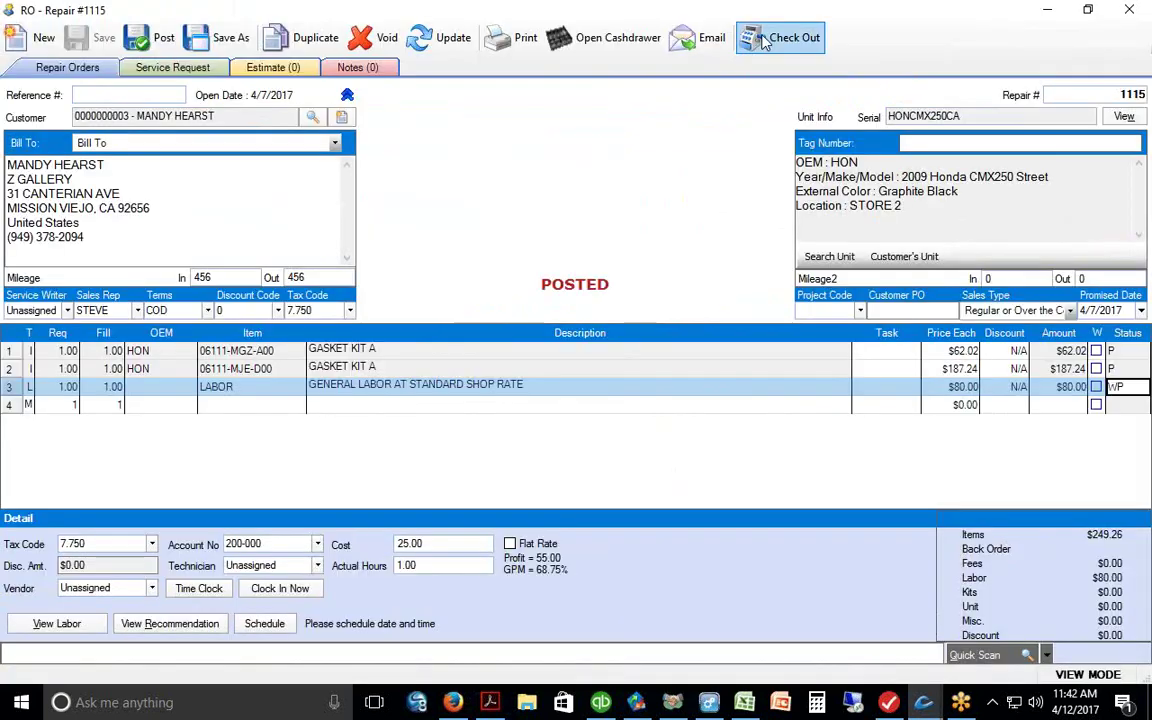
pyautogui.click(764, 39)
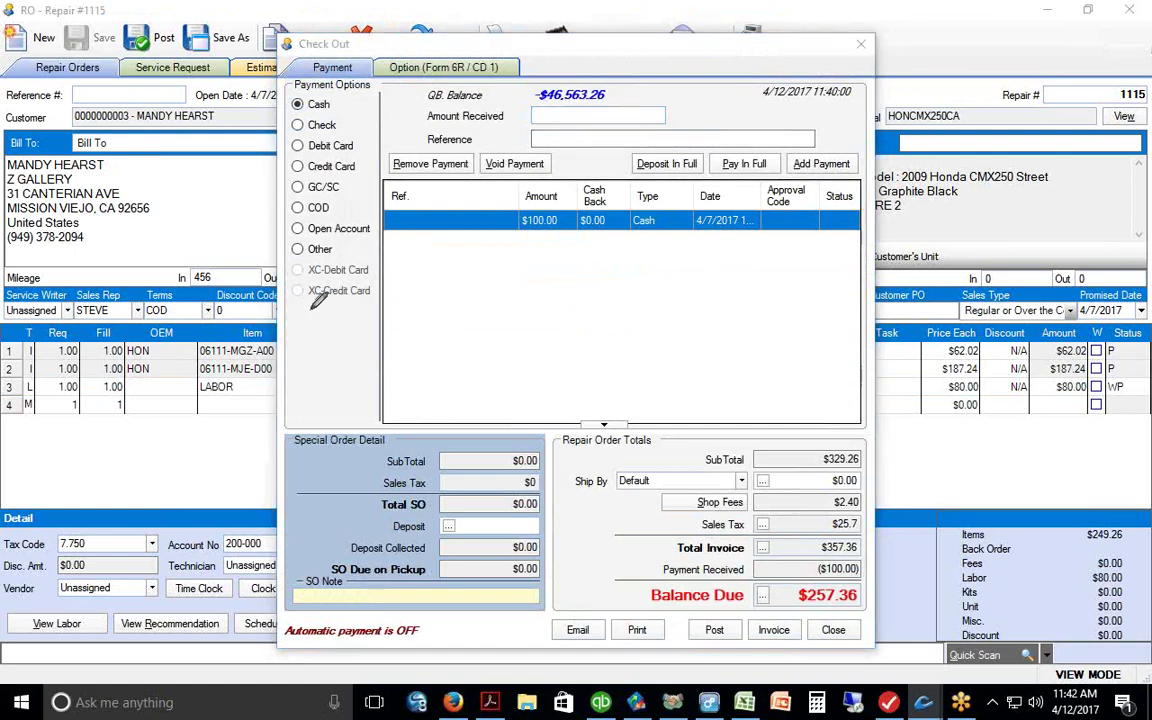
pyautogui.moveTo(291, 309); pyautogui.dragTo(360, 310)
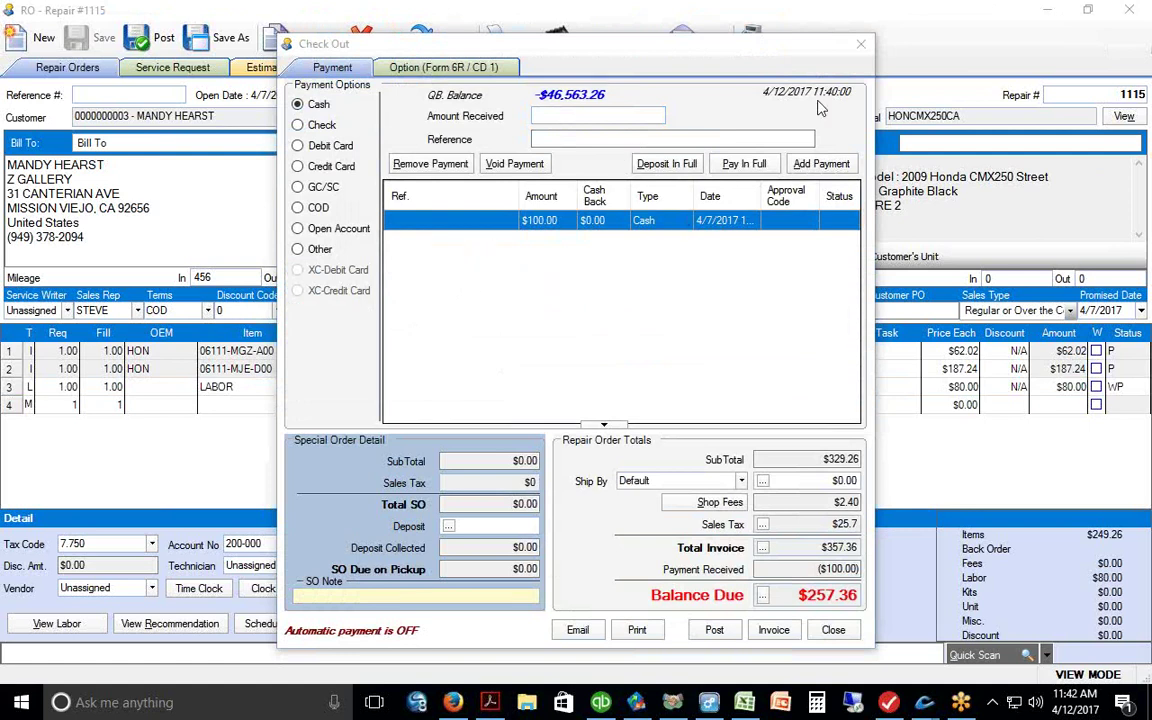
pyautogui.click(860, 44)
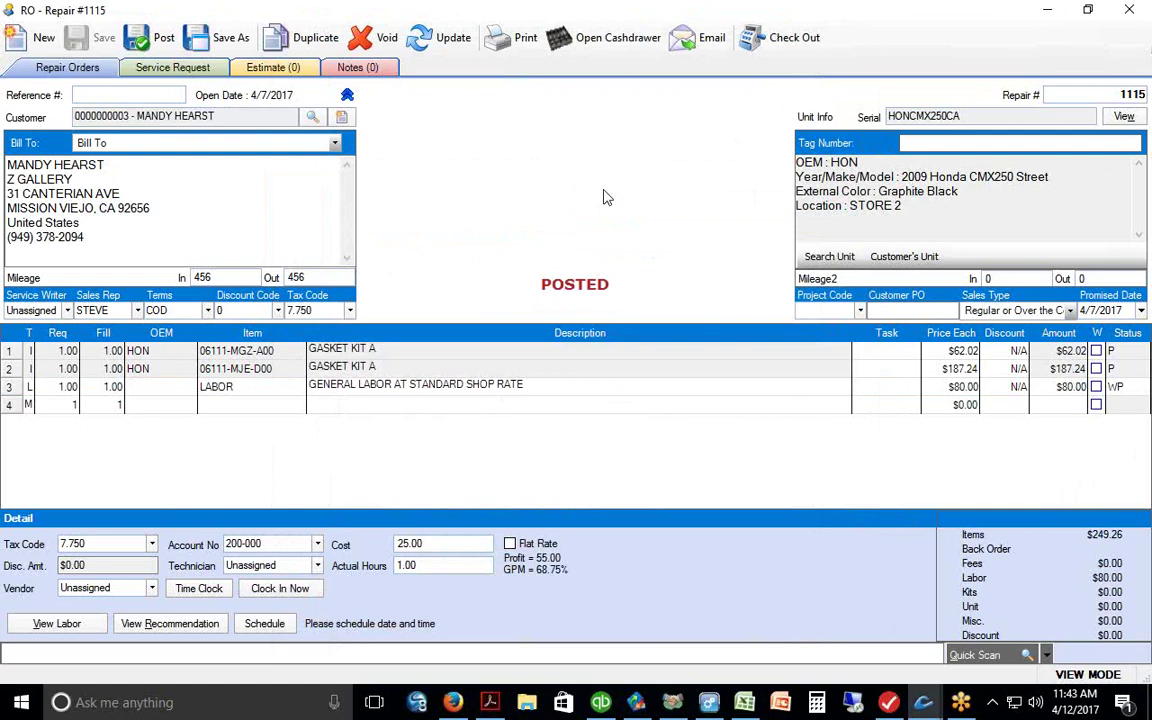
pyautogui.click(1135, 9)
pyautogui.click(333, 232)
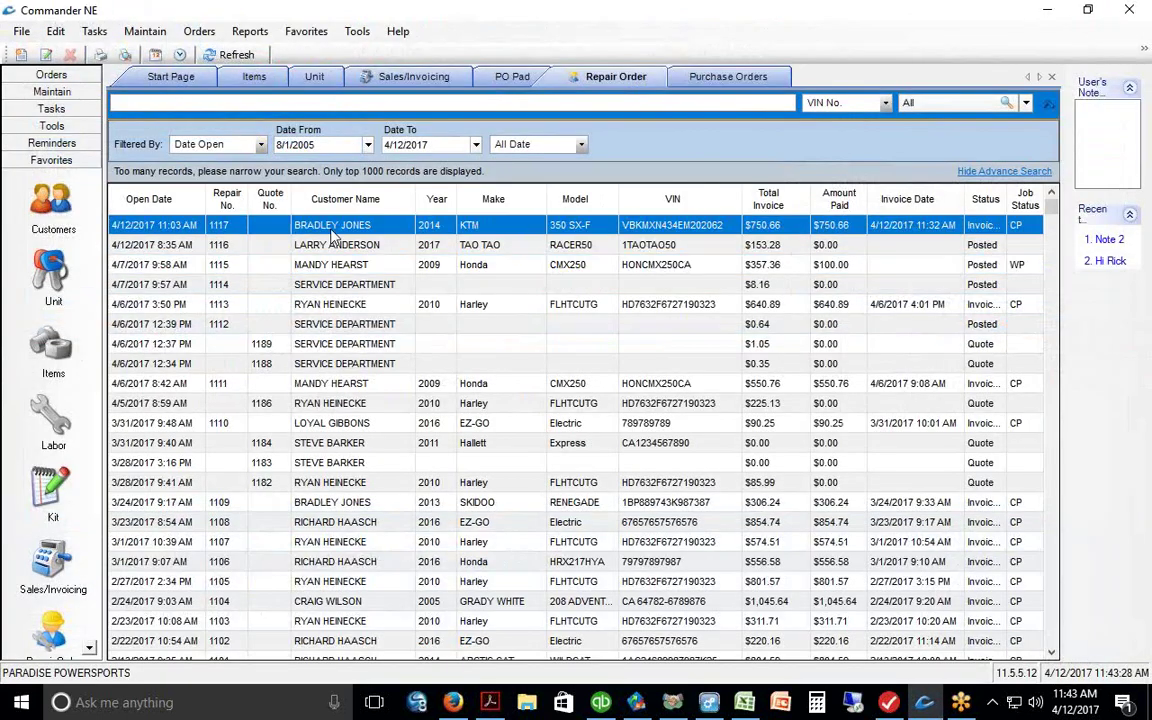
# - Return to the demo PDF and review the Data Conversion page, highlighting its title, cost, transactional data note and list data heading
pyautogui.click(489, 702)
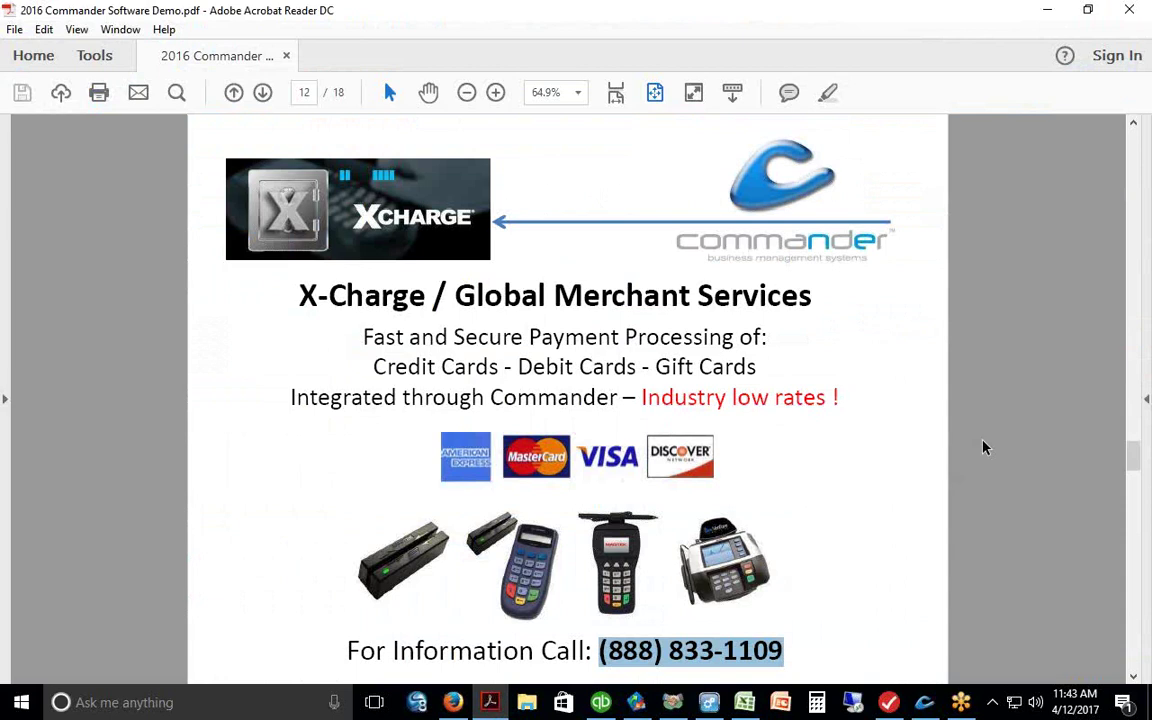
pyautogui.press('Right')
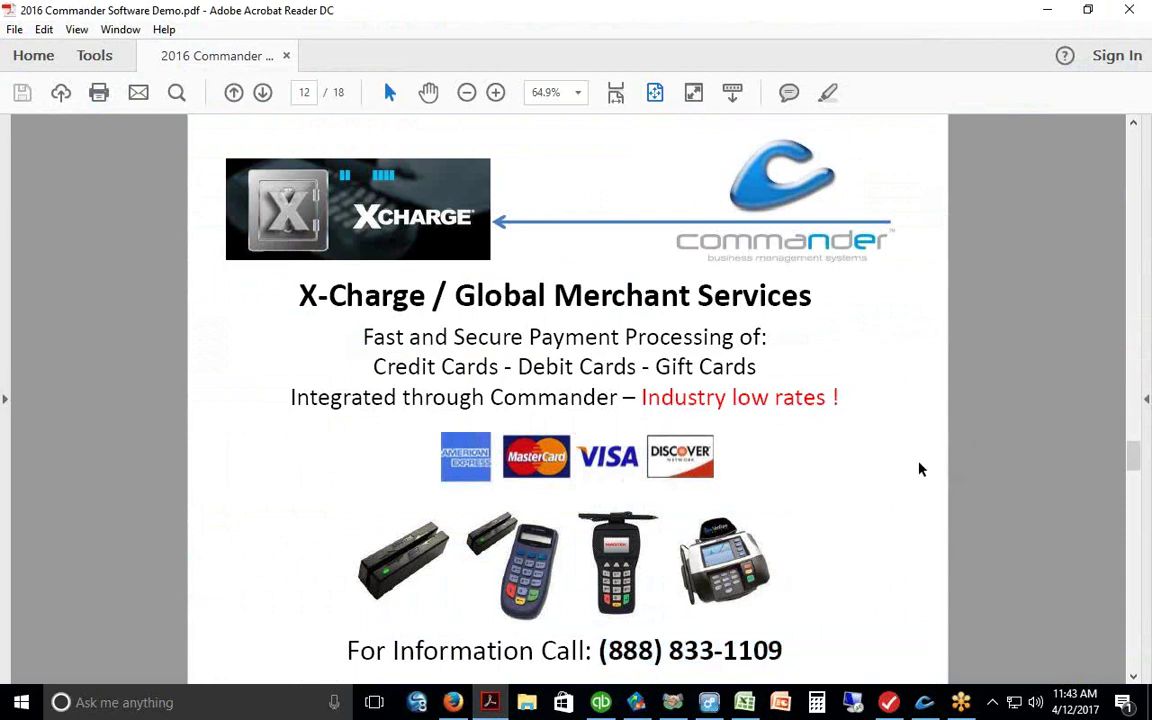
pyautogui.click(263, 93)
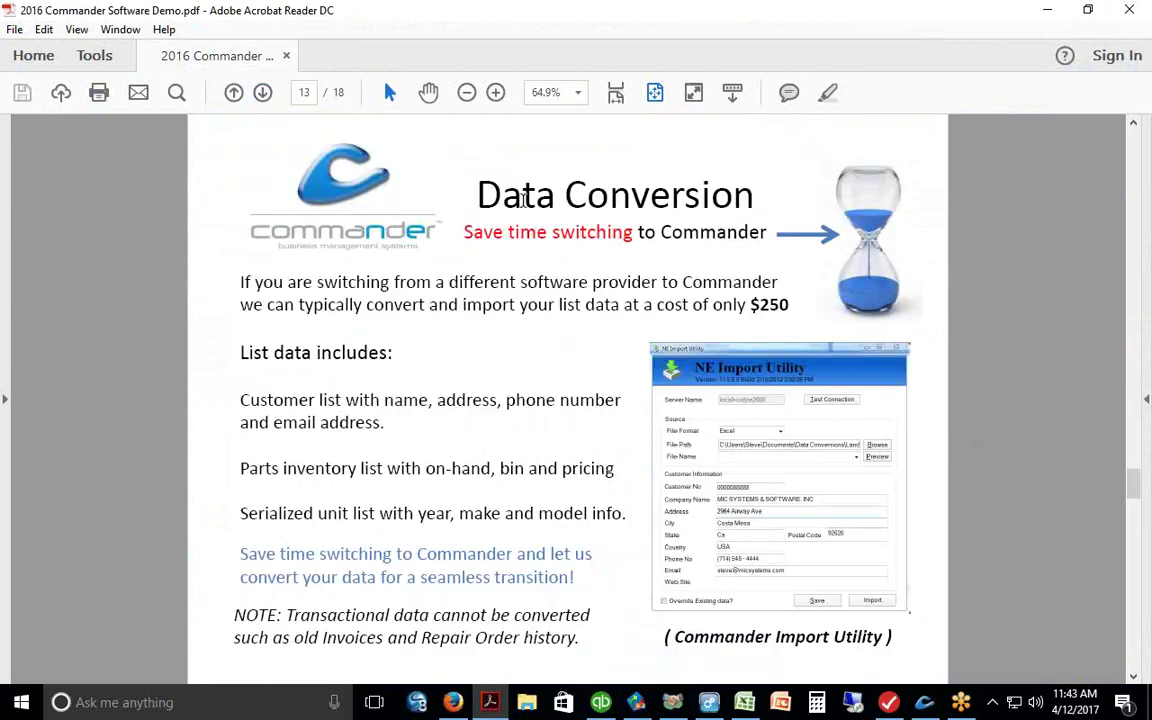
pyautogui.moveTo(477, 186); pyautogui.dragTo(755, 195)
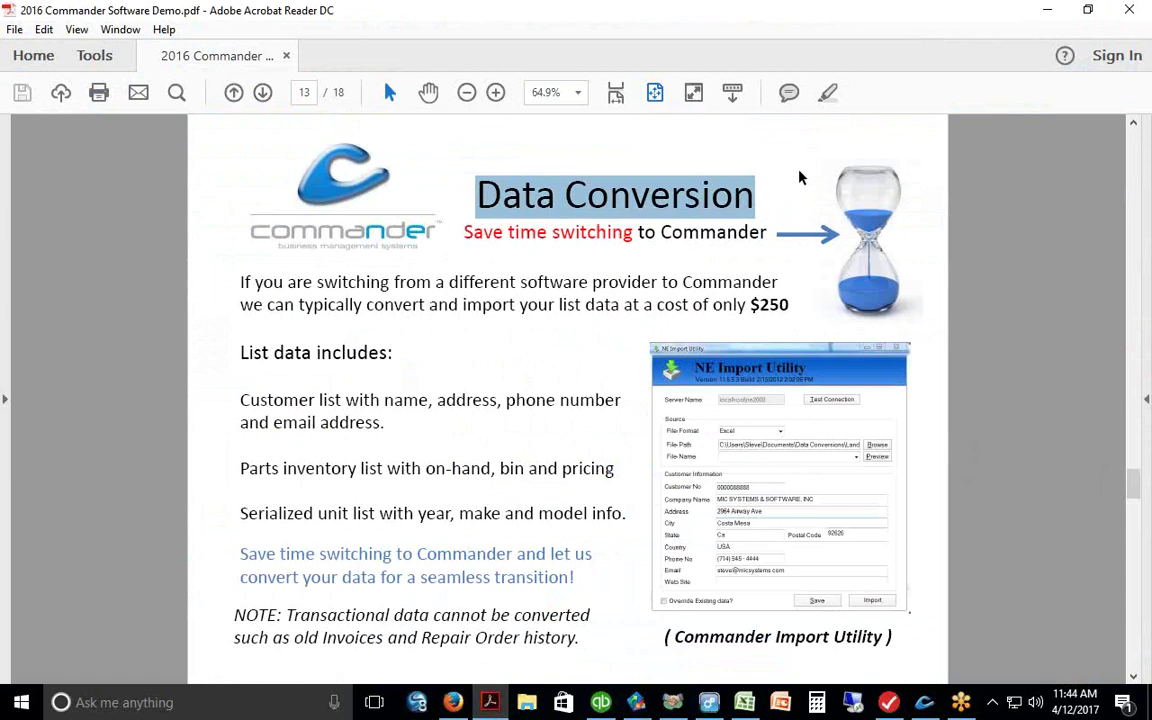
pyautogui.moveTo(796, 305); pyautogui.dragTo(656, 305)
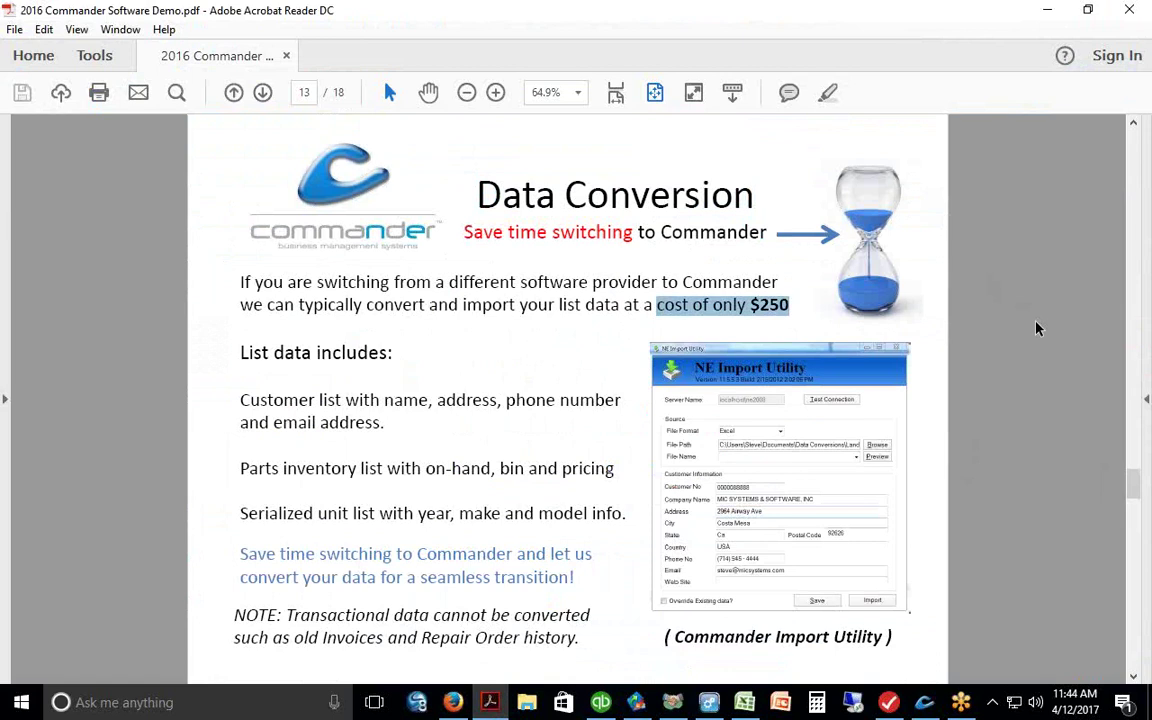
pyautogui.click(396, 354)
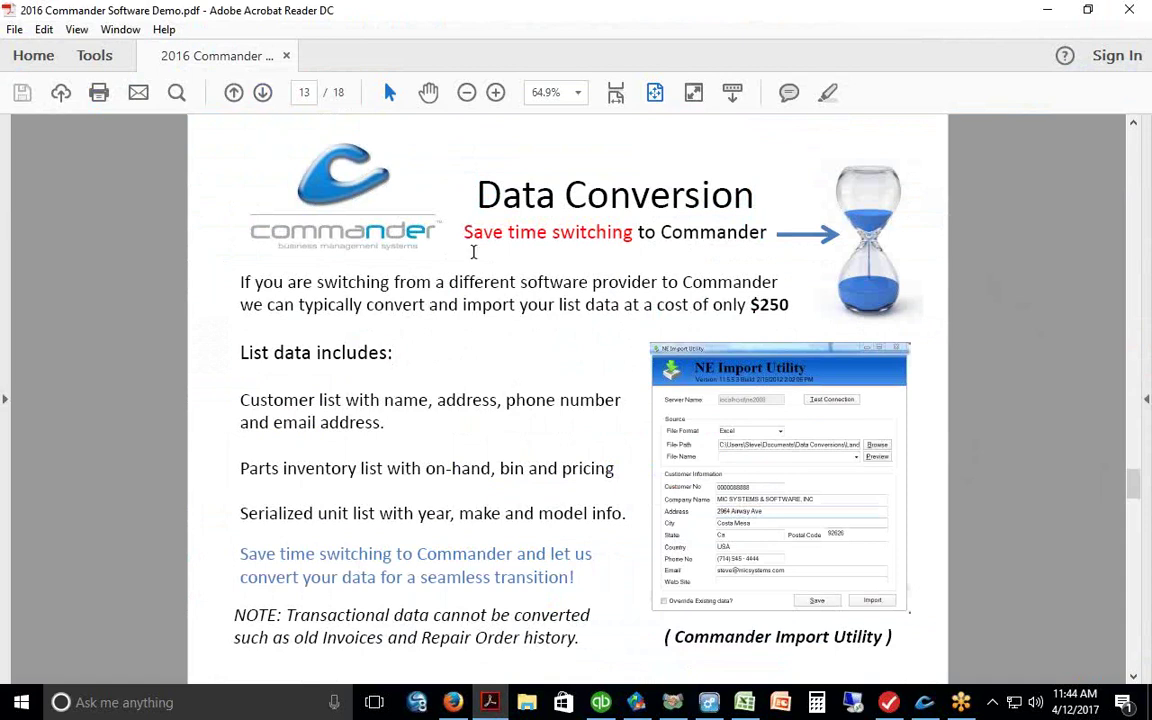
pyautogui.moveTo(236, 616); pyautogui.dragTo(487, 615)
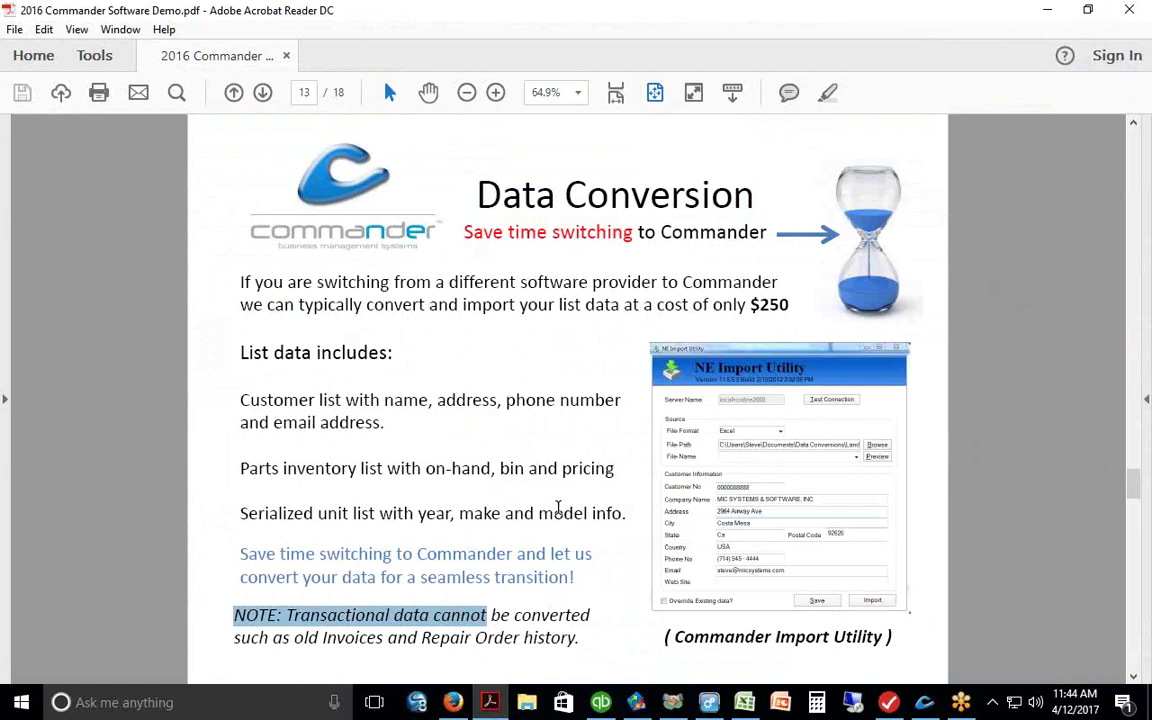
pyautogui.moveTo(238, 352); pyautogui.dragTo(370, 360)
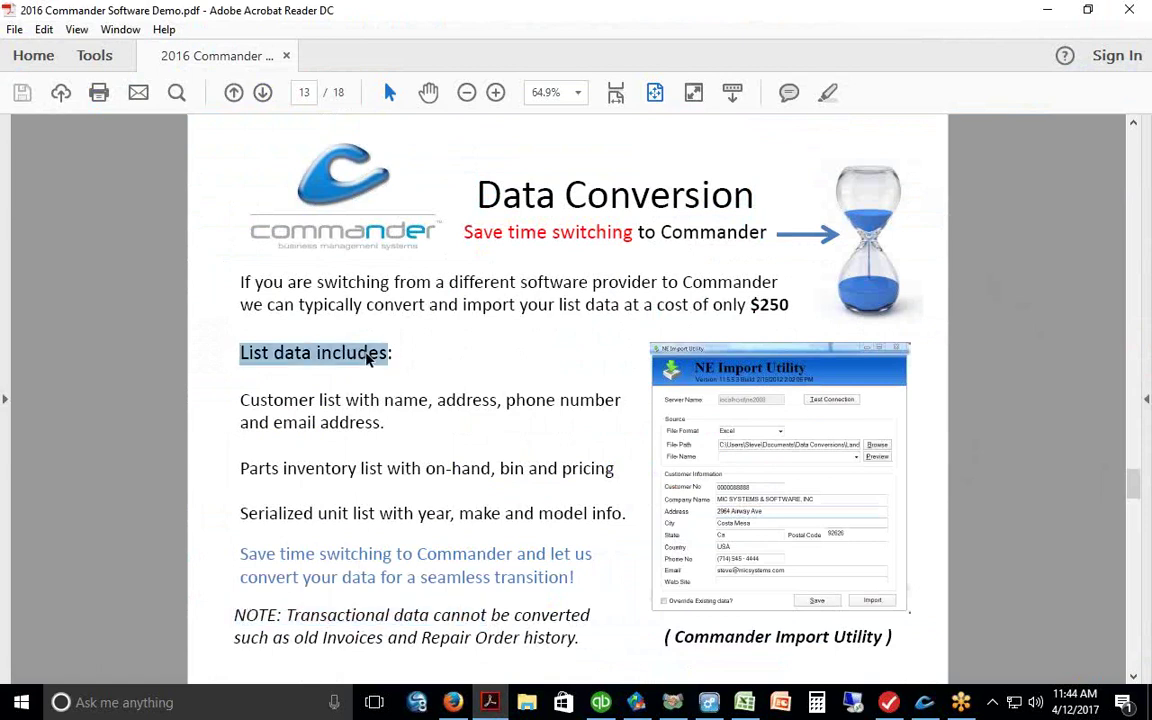
# - Go to the Commander Pricing page and highlight the prices for one computer, two computers and each additional user
pyautogui.click(264, 92)
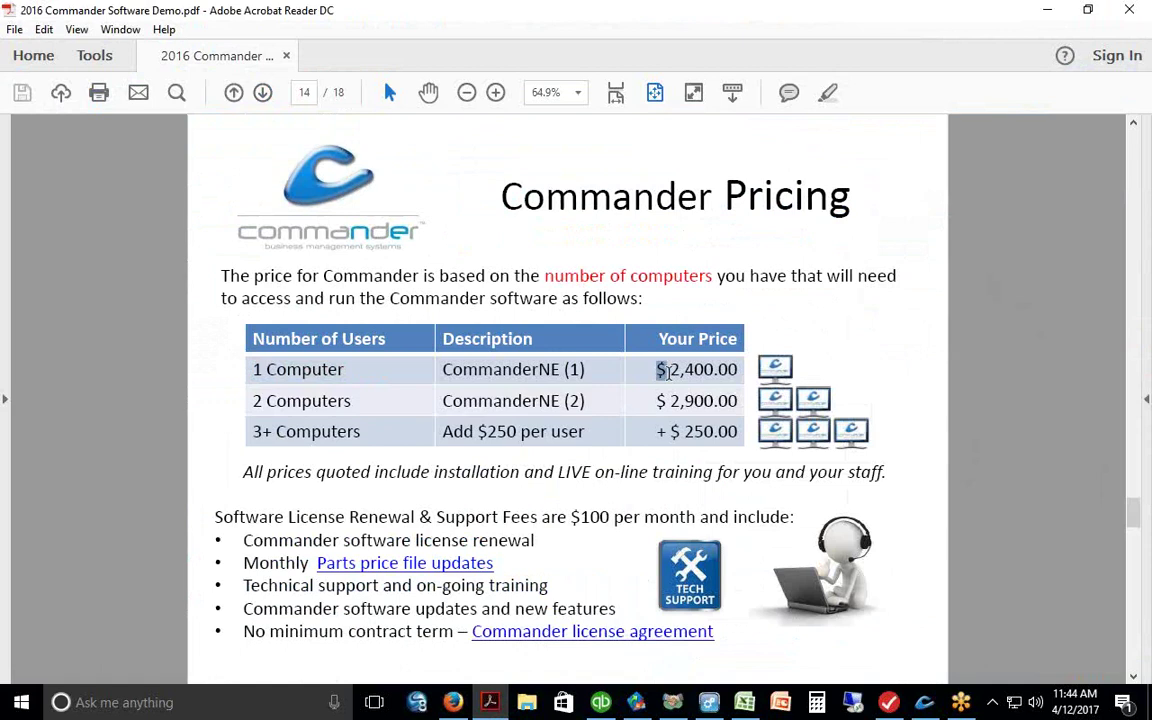
pyautogui.moveTo(658, 369); pyautogui.dragTo(741, 384)
pyautogui.click(775, 368)
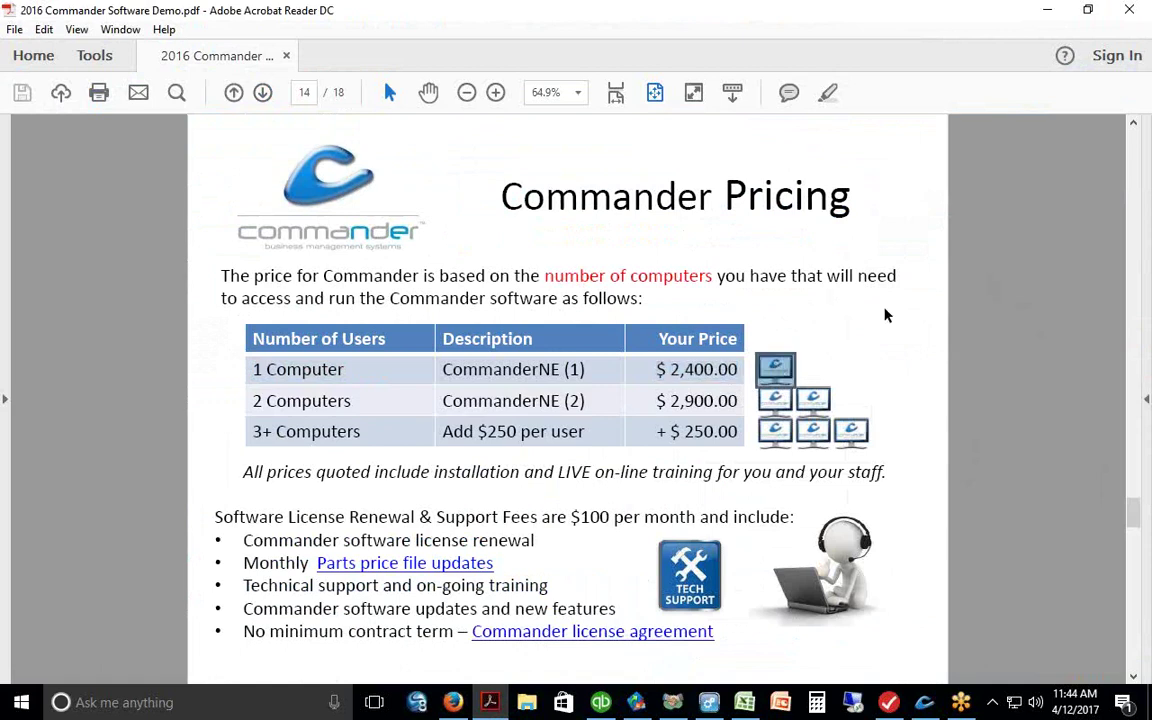
pyautogui.moveTo(656, 400); pyautogui.dragTo(740, 405)
pyautogui.click(775, 400)
pyautogui.click(813, 400)
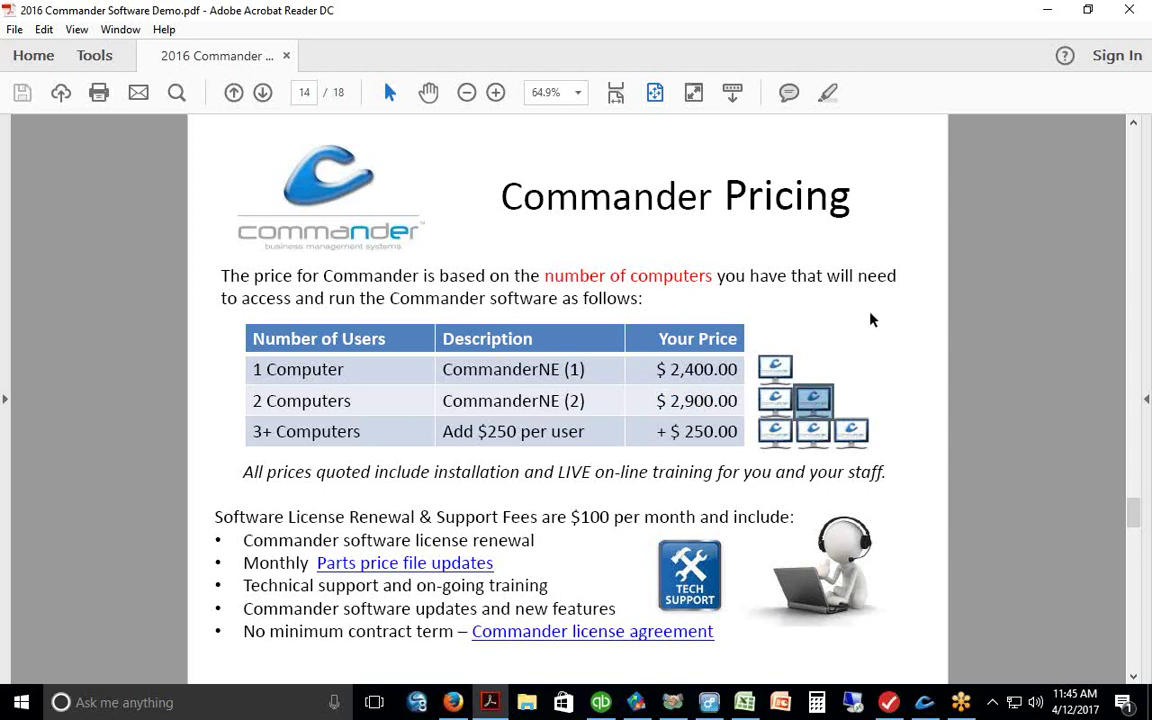
pyautogui.moveTo(656, 431); pyautogui.dragTo(740, 431)
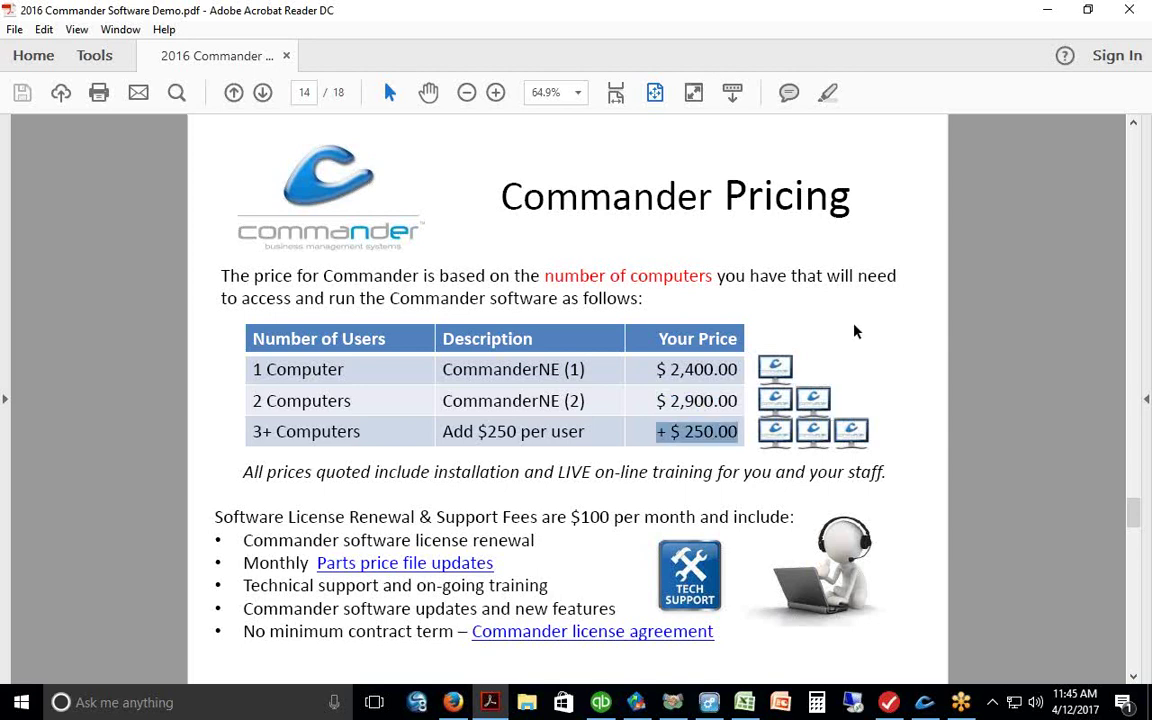
pyautogui.moveTo(551, 431); pyautogui.dragTo(586, 431)
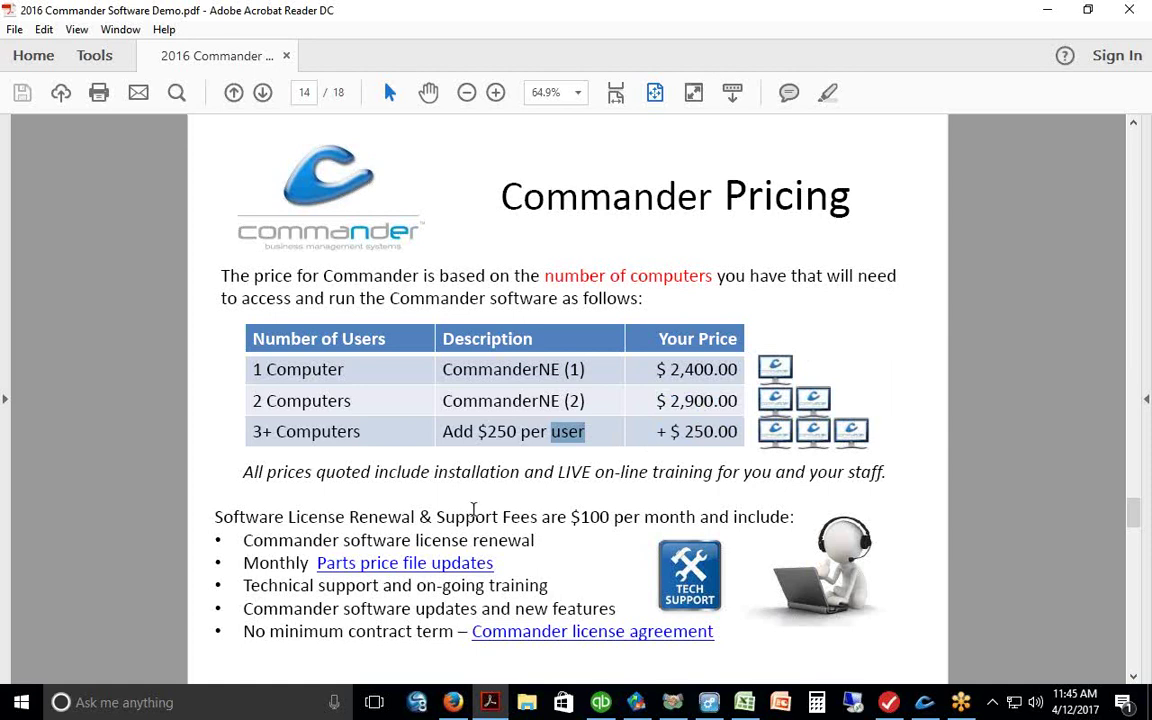
# - Highlight the software license renewal and support fee of $100 per month, and select the single-computer picture
pyautogui.click(214, 517)
pyautogui.moveTo(214, 517); pyautogui.dragTo(676, 517)
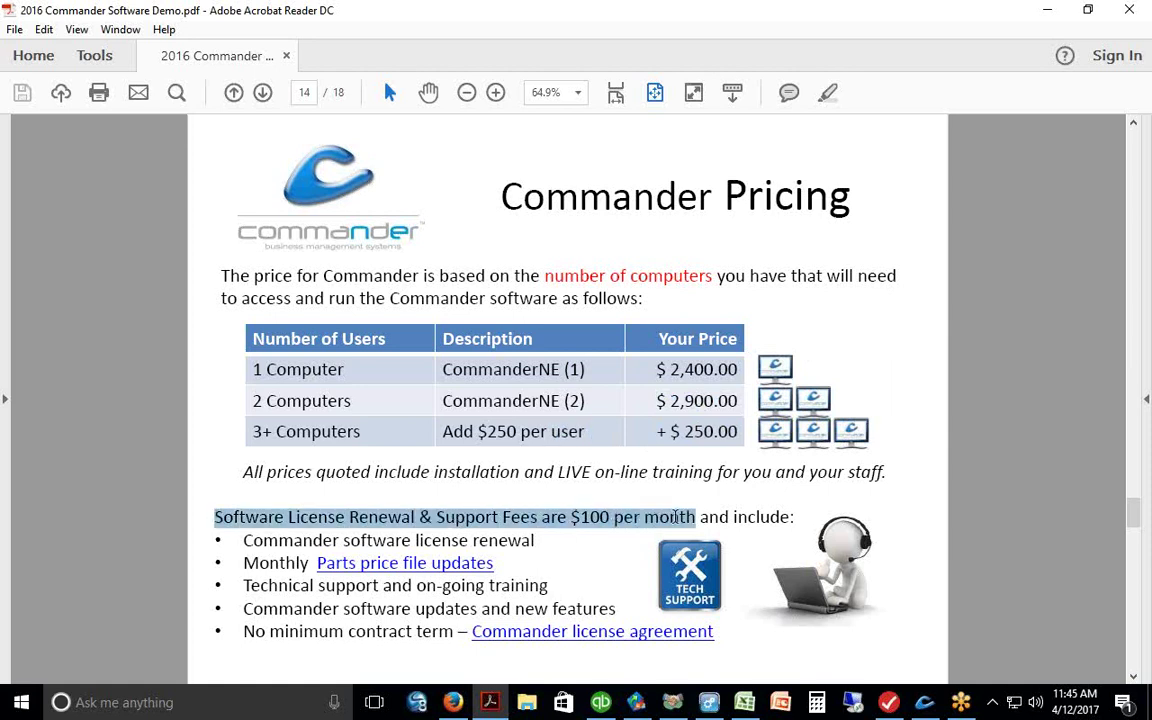
pyautogui.click(776, 370)
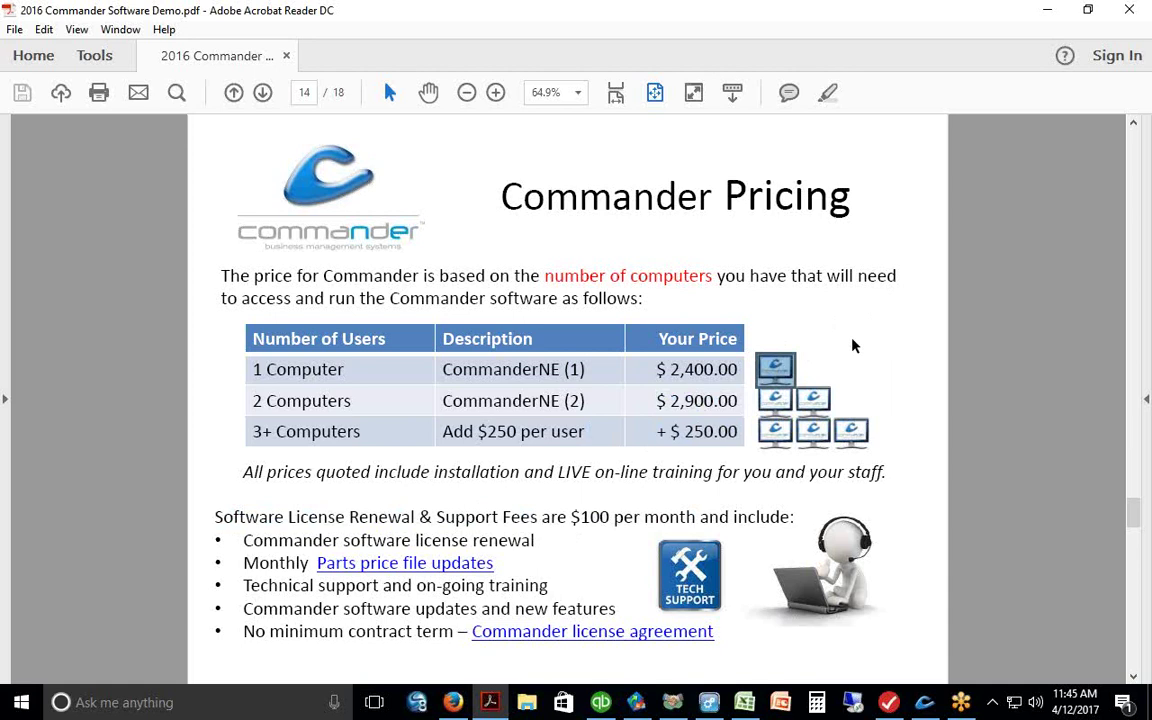
# - Open Calculator beside the pricing table, add 10 to 120, and close the calculator
pyautogui.click(817, 702)
pyautogui.click(510, 462)
pyautogui.click(571, 462)
pyautogui.click(571, 507)
pyautogui.moveTo(564, 86); pyautogui.dragTo(440, 113)
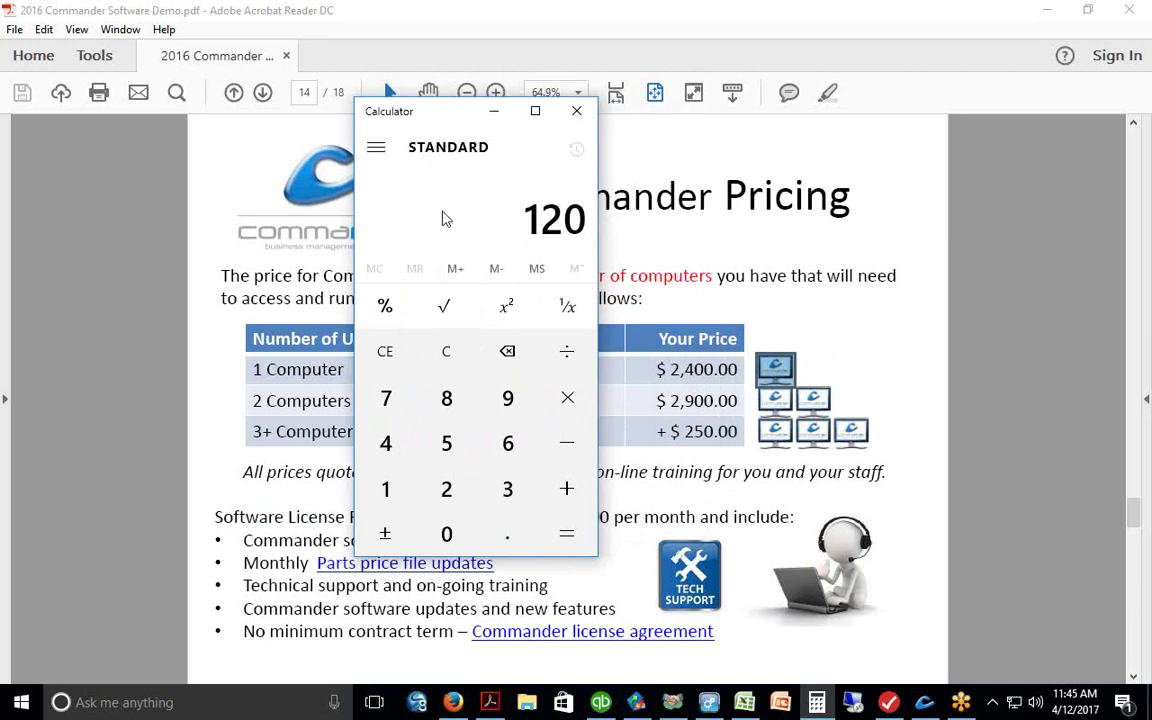
pyautogui.click(566, 489)
pyautogui.click(400, 497)
pyautogui.click(446, 533)
pyautogui.click(566, 489)
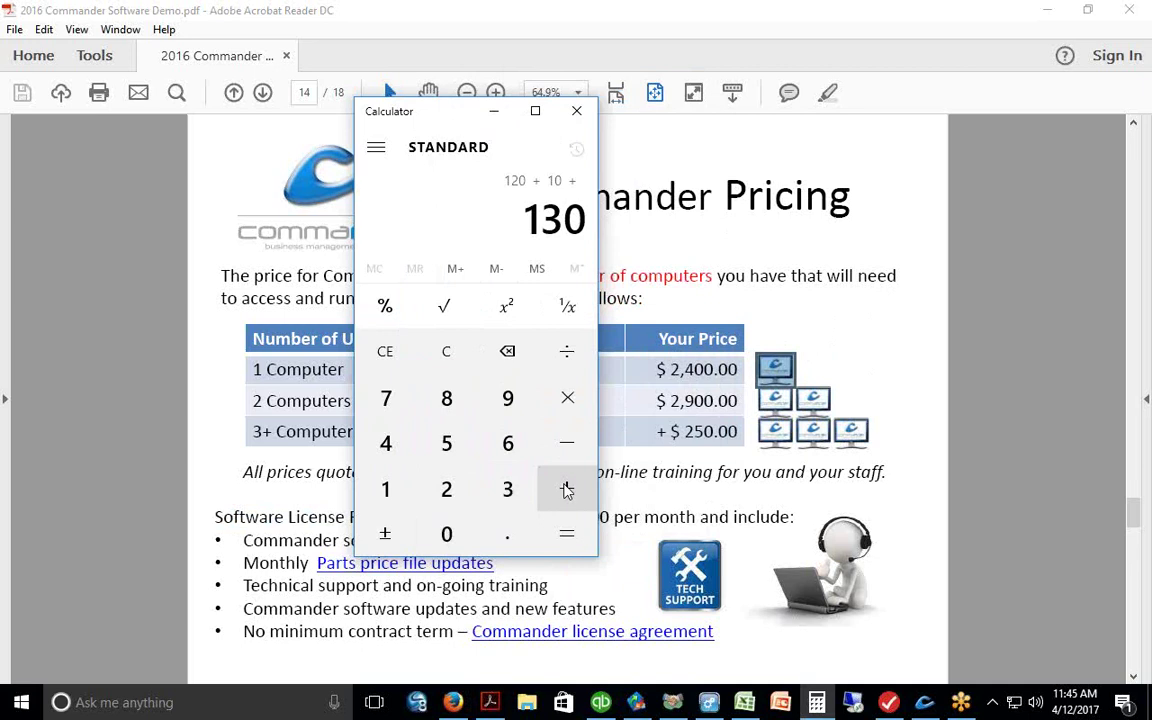
pyautogui.click(577, 111)
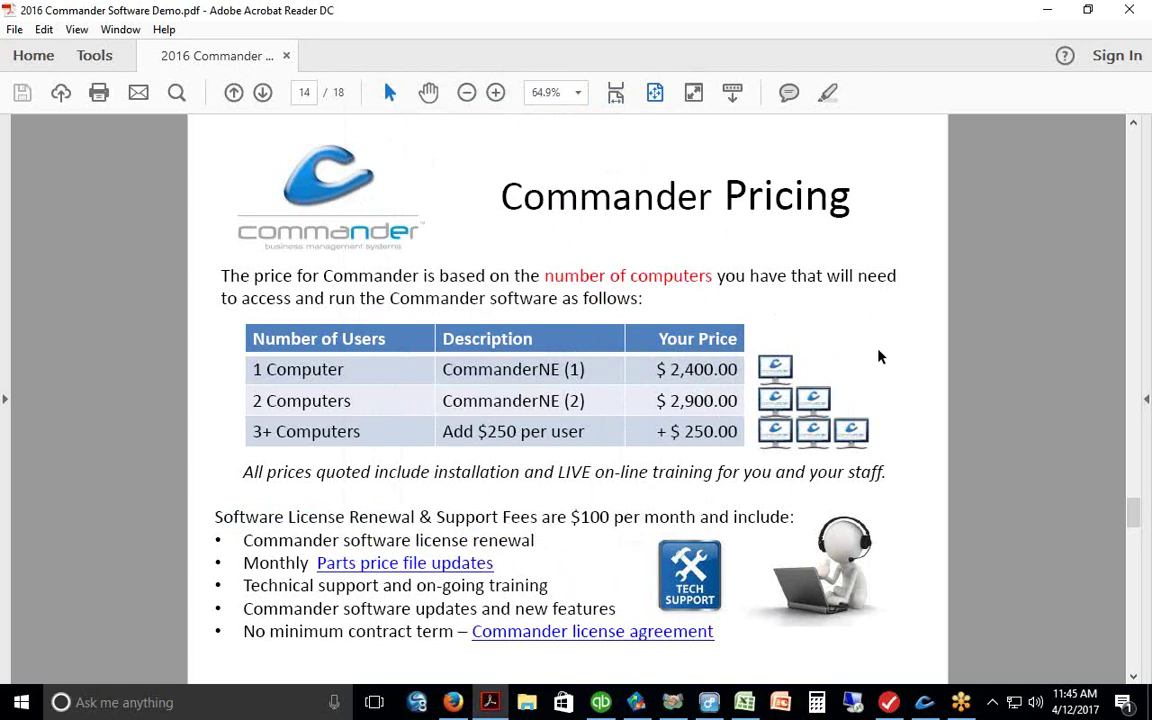
# - Highlight the monthly parts price file updates line among the items included in the support fees
pyautogui.moveTo(243, 563); pyautogui.dragTo(473, 564)
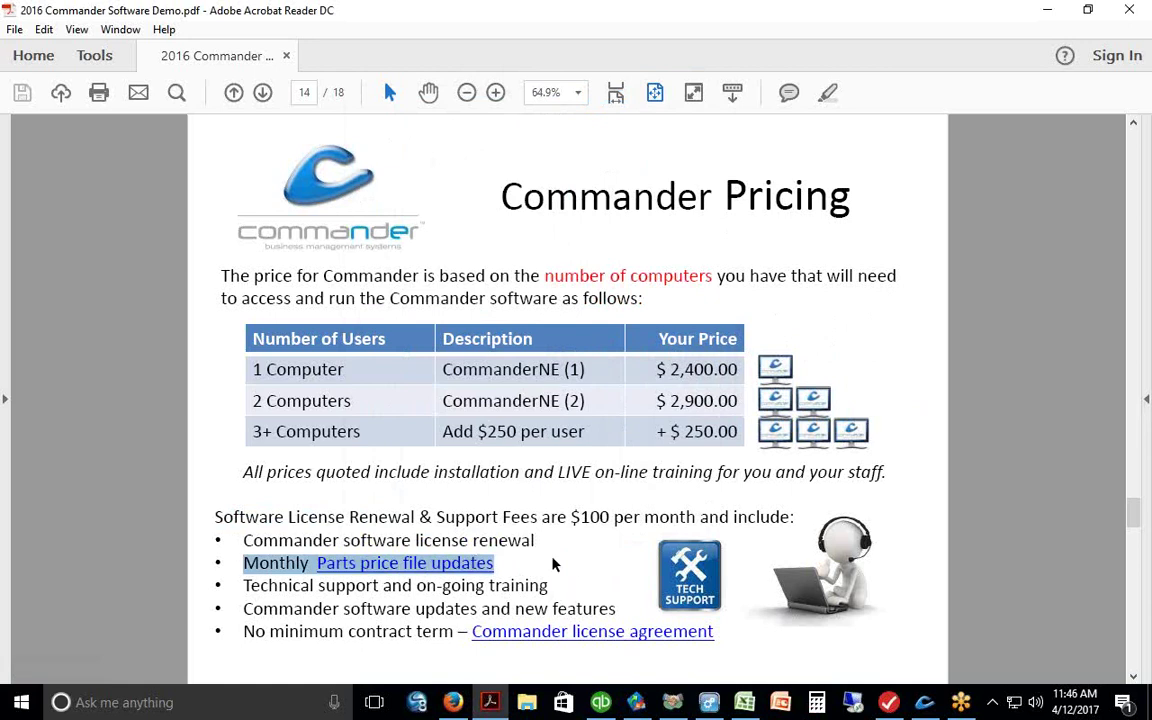